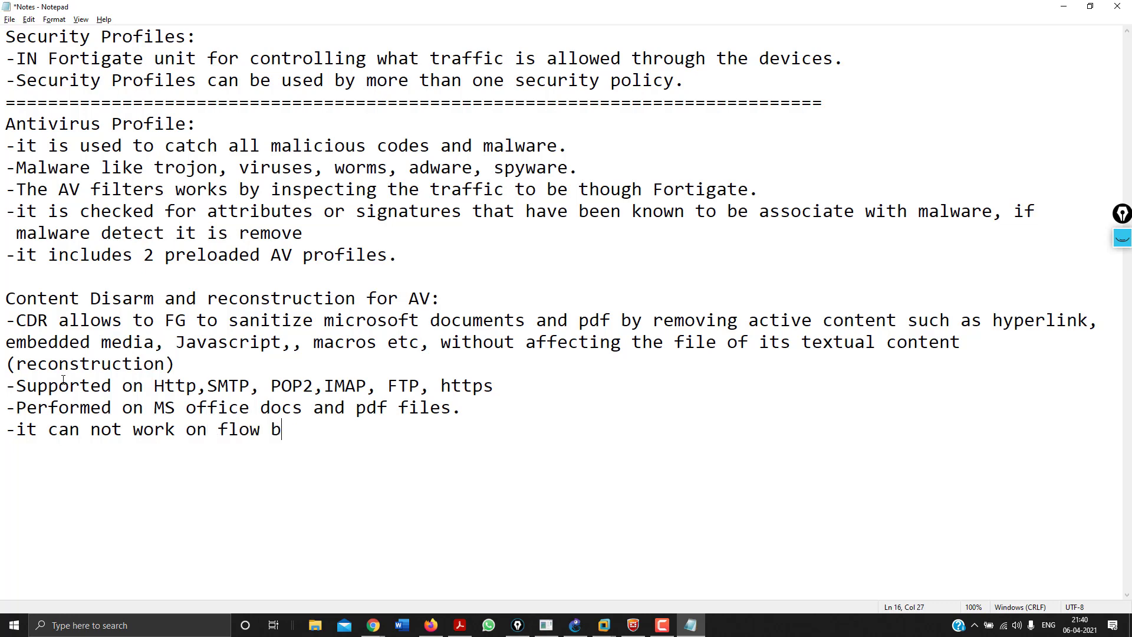
Complete the CDR note bullet with 'ed inspection mode' so it reads flow based inspection mode.
{"action": "type", "text": "ed inspection m"}
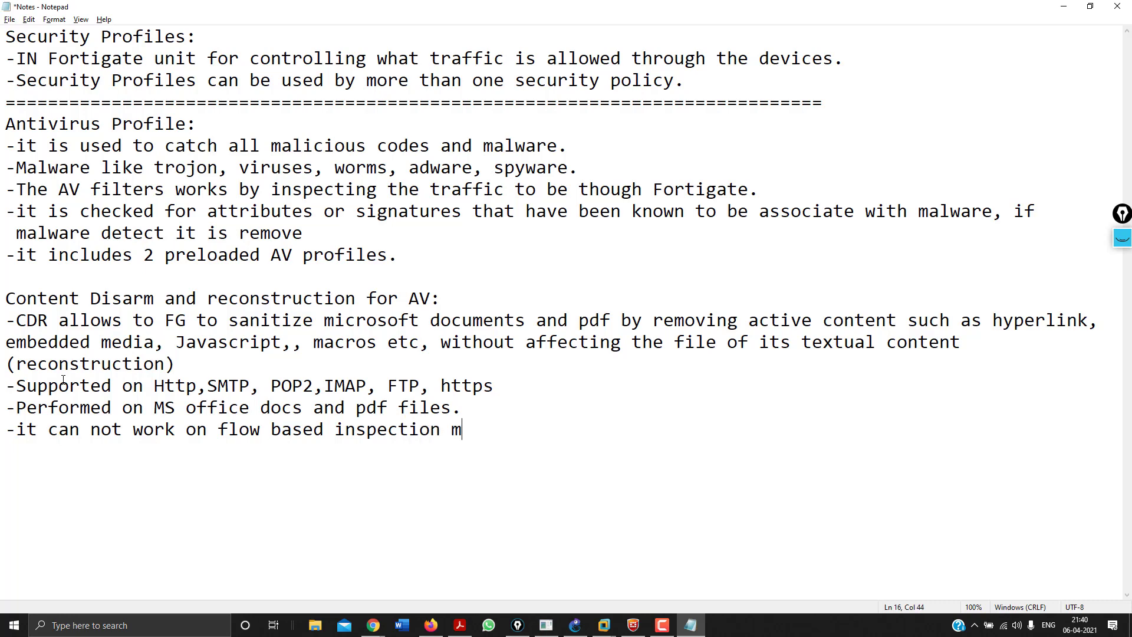
{"action": "type", "text": "ode."}
Log back into the FortiGate web GUI in Chrome with the admin username and password.
{"action": "mouse_move", "coordinate": [375, 630]}
{"action": "left_click", "coordinate": [309, 578]}
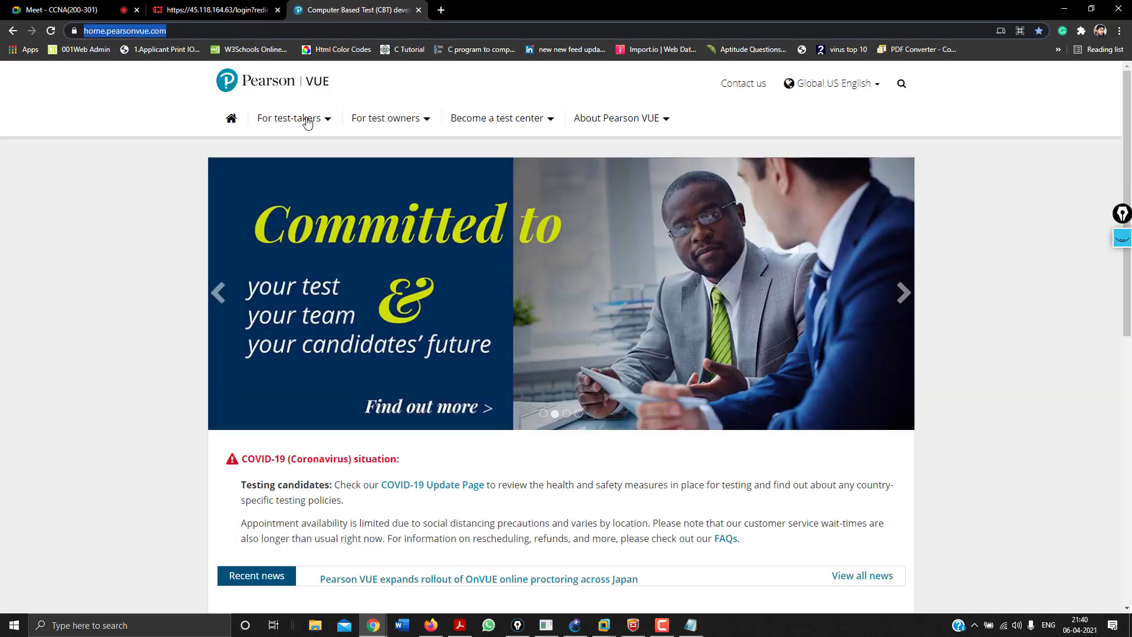
{"action": "left_click", "coordinate": [264, 4]}
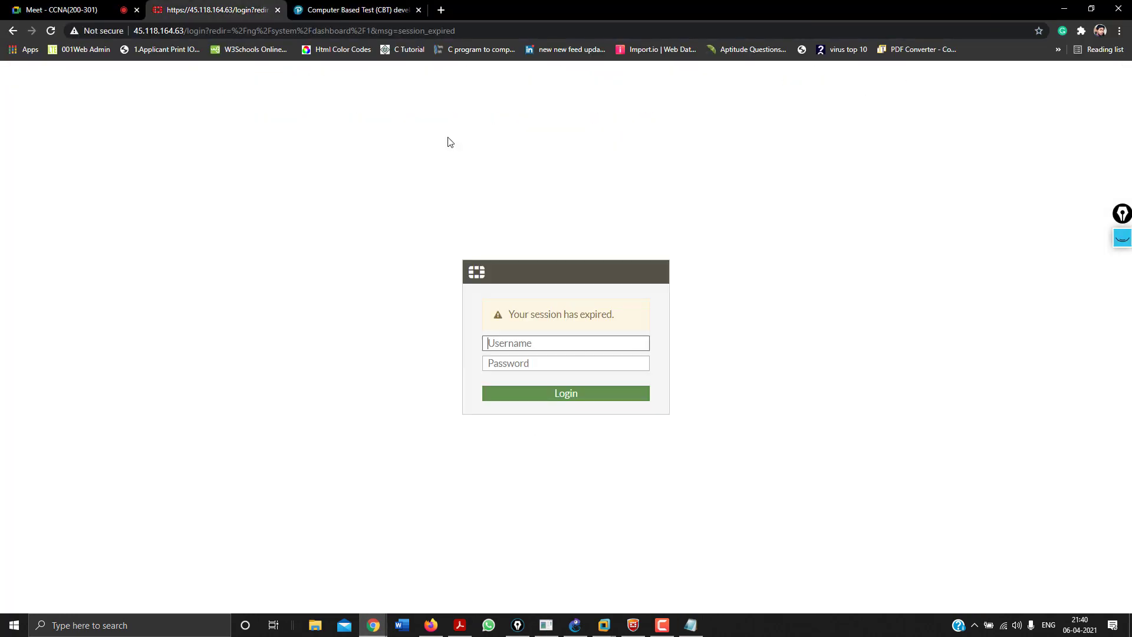
{"action": "key", "text": "Tab"}
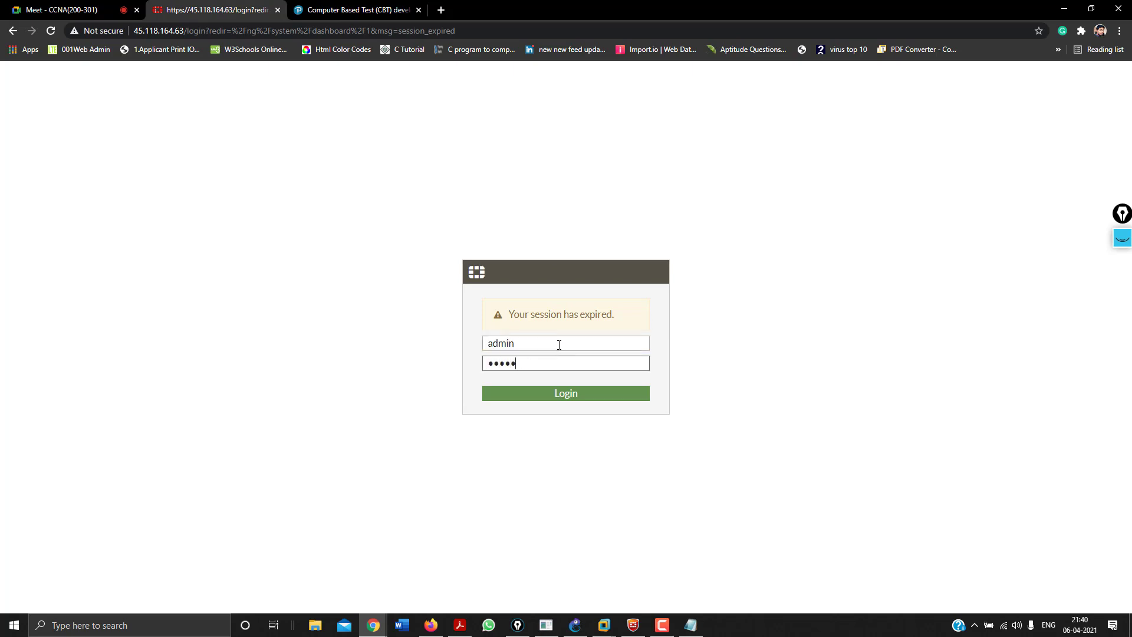
{"action": "key", "text": "Return"}
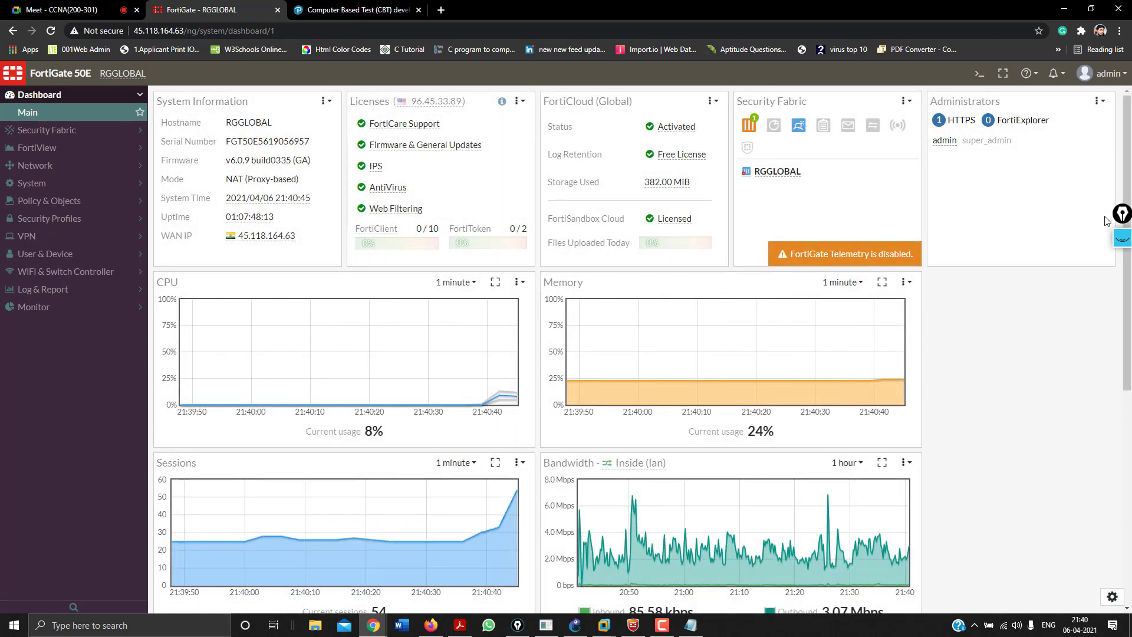
Circle Security Profiles in red annotation ink, clear the marks, and expand Security Profiles in the sidebar.
{"action": "left_click", "coordinate": [1122, 237]}
{"action": "left_click", "coordinate": [1123, 362]}
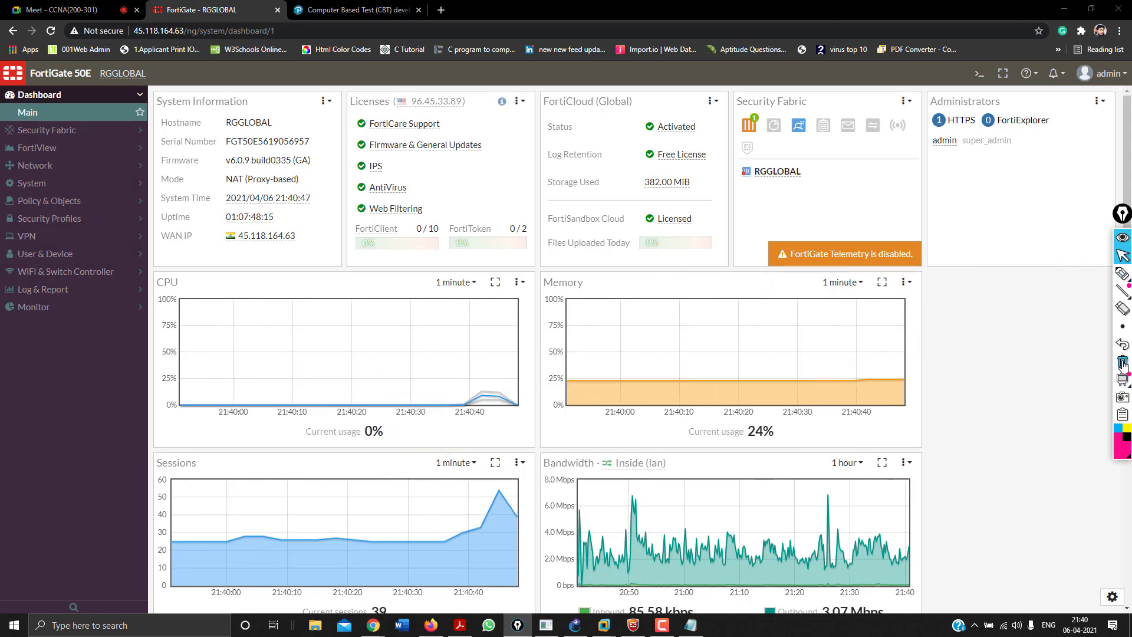
{"action": "left_click", "coordinate": [1122, 273]}
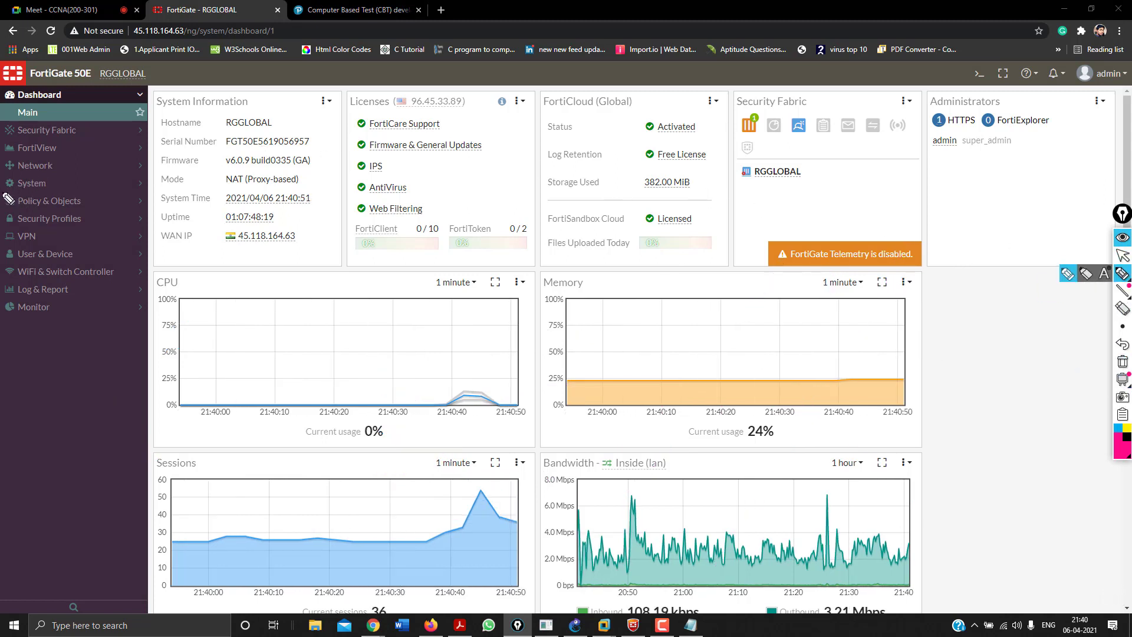
{"action": "mouse_move", "coordinate": [7, 203]}
{"action": "left_mouse_down"}
{"action": "mouse_move", "coordinate": [92, 203]}
{"action": "mouse_move", "coordinate": [121, 223]}
{"action": "mouse_move", "coordinate": [13, 233]}
{"action": "left_mouse_up"}
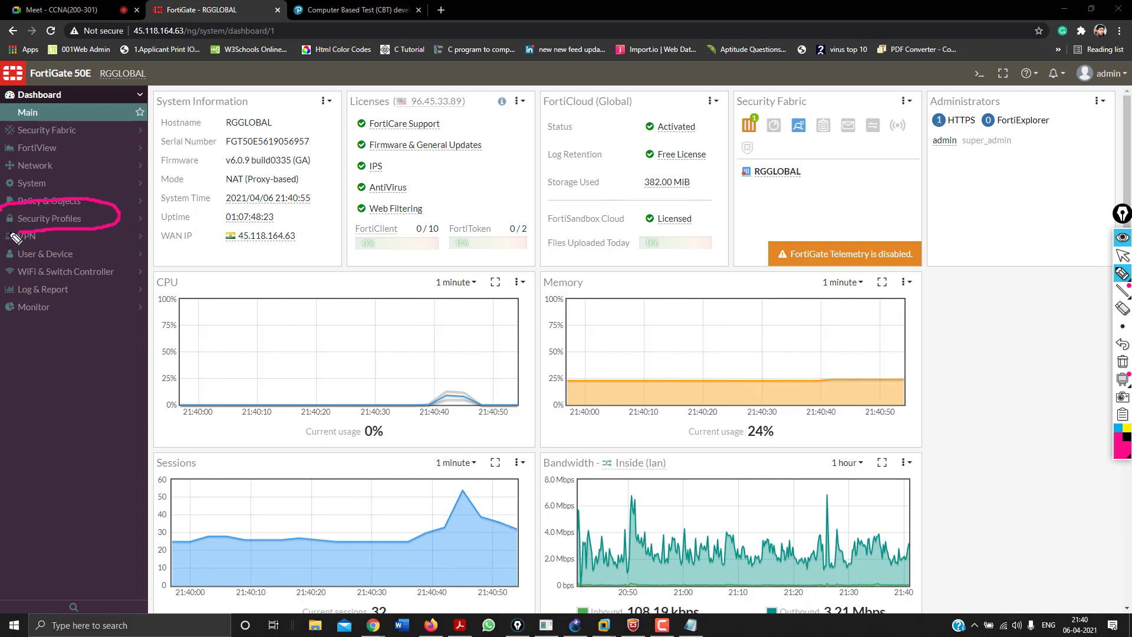
{"action": "left_click", "coordinate": [1128, 458]}
{"action": "left_click", "coordinate": [1087, 368]}
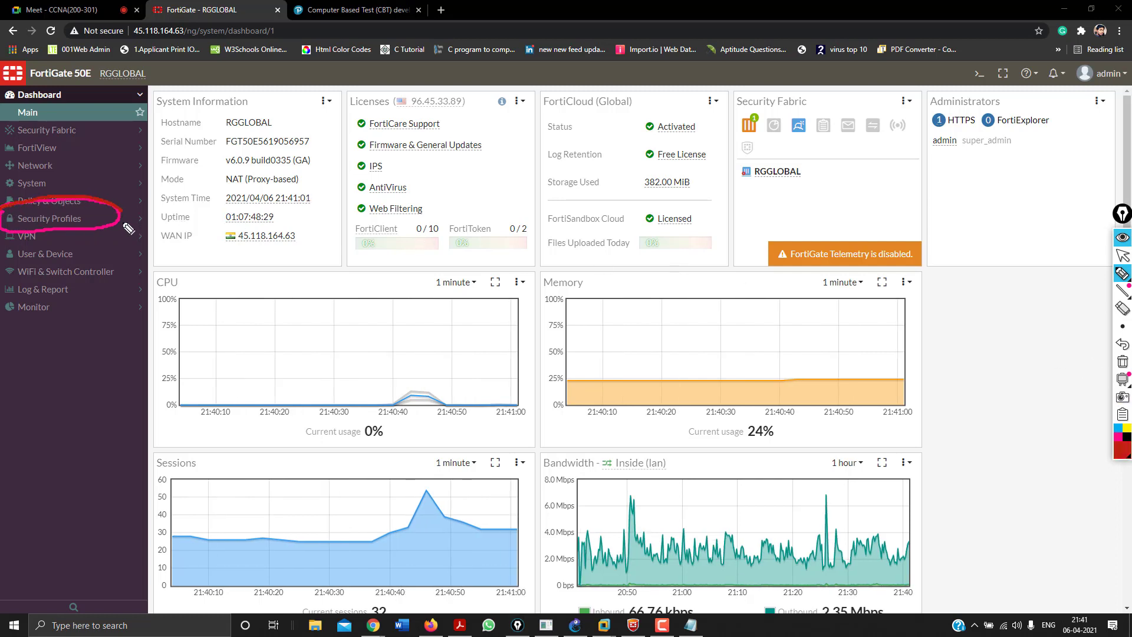
{"action": "mouse_move", "coordinate": [129, 228]}
{"action": "left_mouse_down"}
{"action": "mouse_move", "coordinate": [47, 239]}
{"action": "mouse_move", "coordinate": [9, 219]}
{"action": "mouse_move", "coordinate": [65, 202]}
{"action": "mouse_move", "coordinate": [116, 214]}
{"action": "left_mouse_up"}
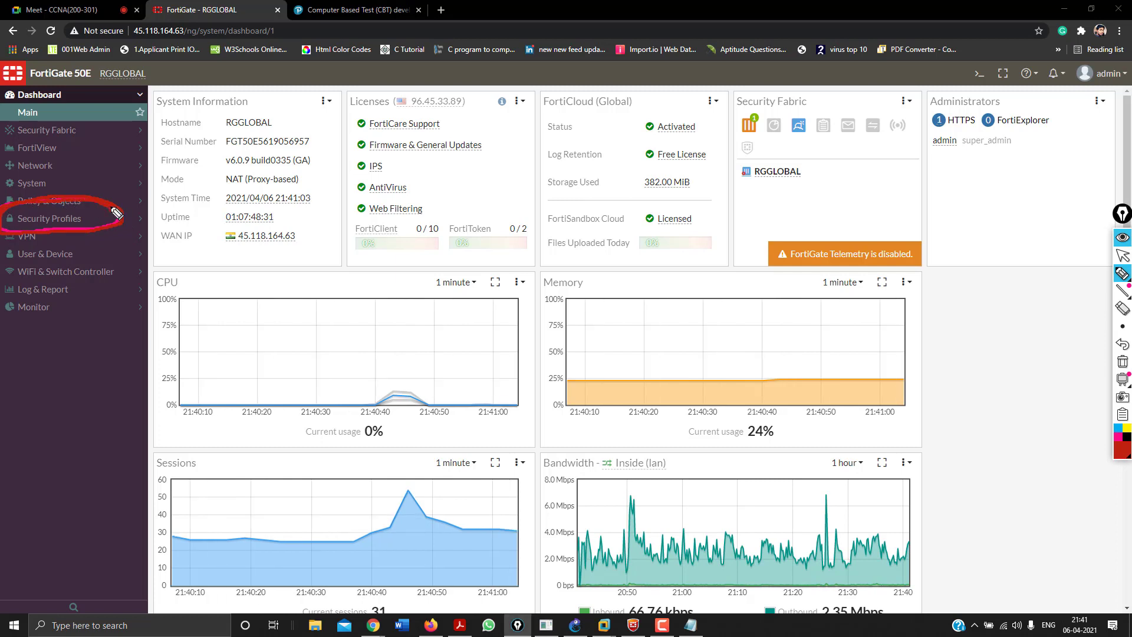
{"action": "left_click", "coordinate": [1123, 361]}
{"action": "left_click", "coordinate": [1123, 255]}
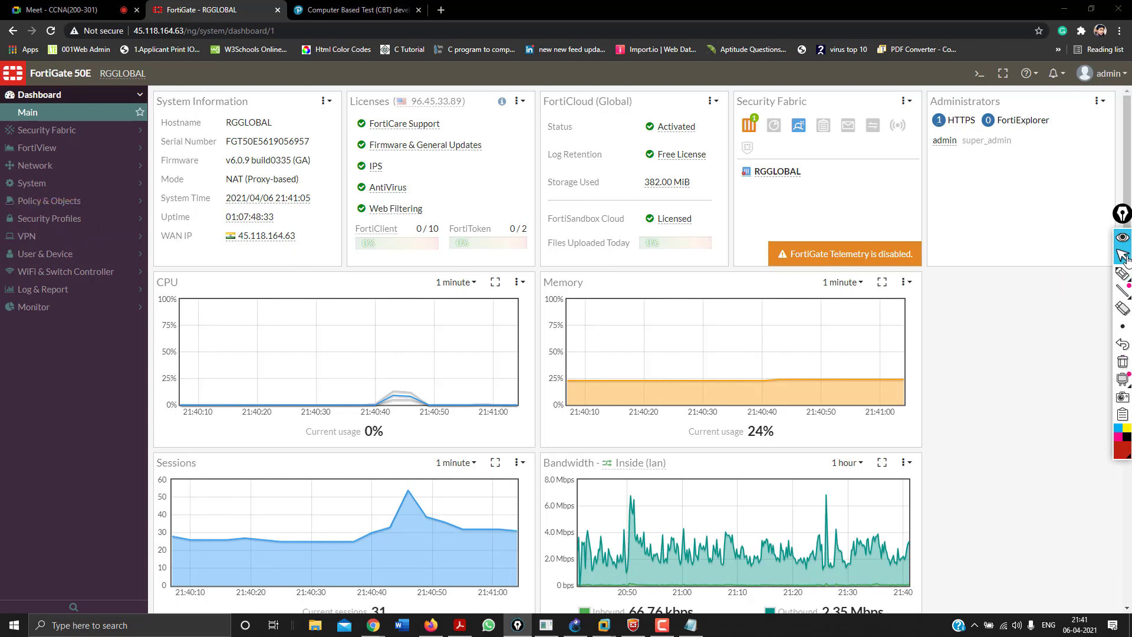
{"action": "left_click", "coordinate": [43, 219]}
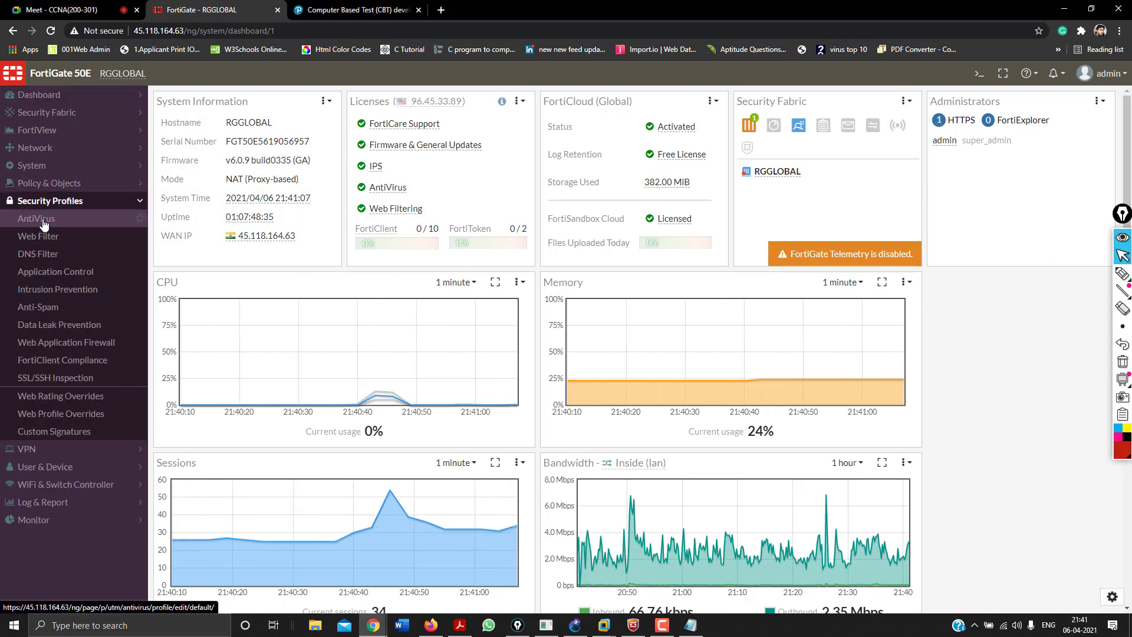
In the default AntiVirus profile, apply Content Disarm and Reconstruction on, then apply it off.
{"action": "left_click", "coordinate": [43, 219]}
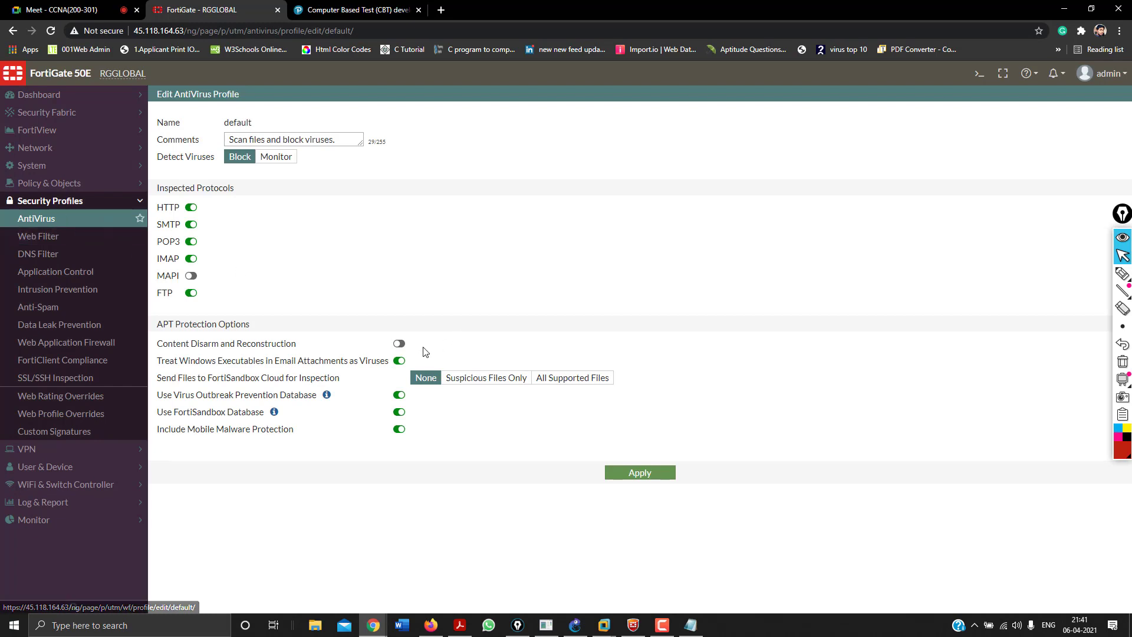
{"action": "left_click_drag", "start_coordinate": [164, 347], "coordinate": [297, 345]}
{"action": "left_click", "coordinate": [399, 345]}
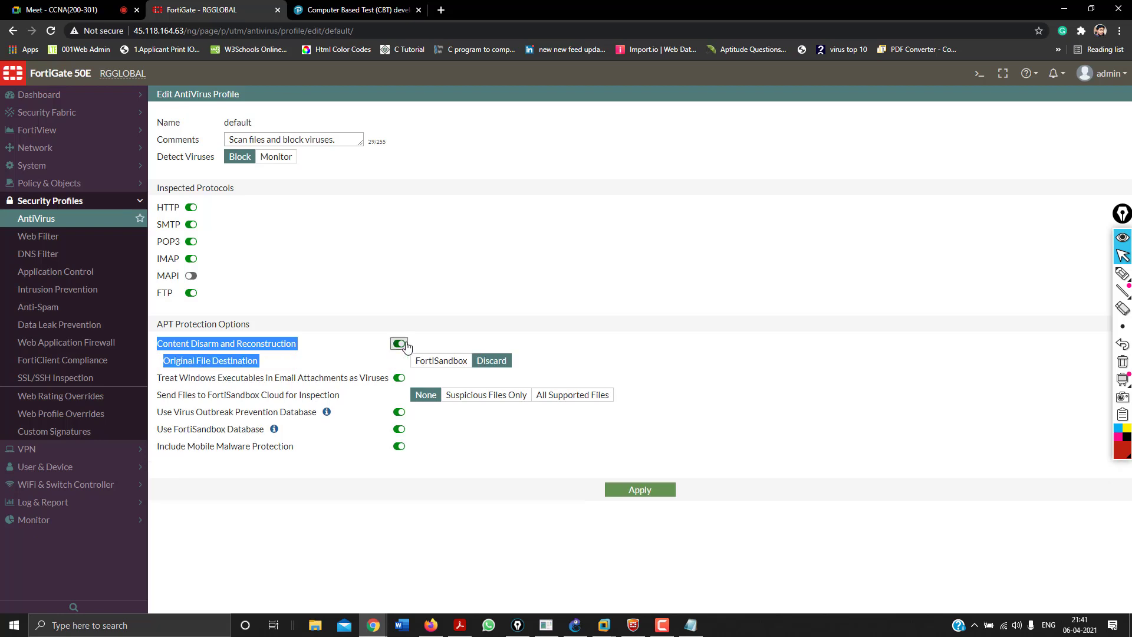
{"action": "left_click", "coordinate": [373, 348]}
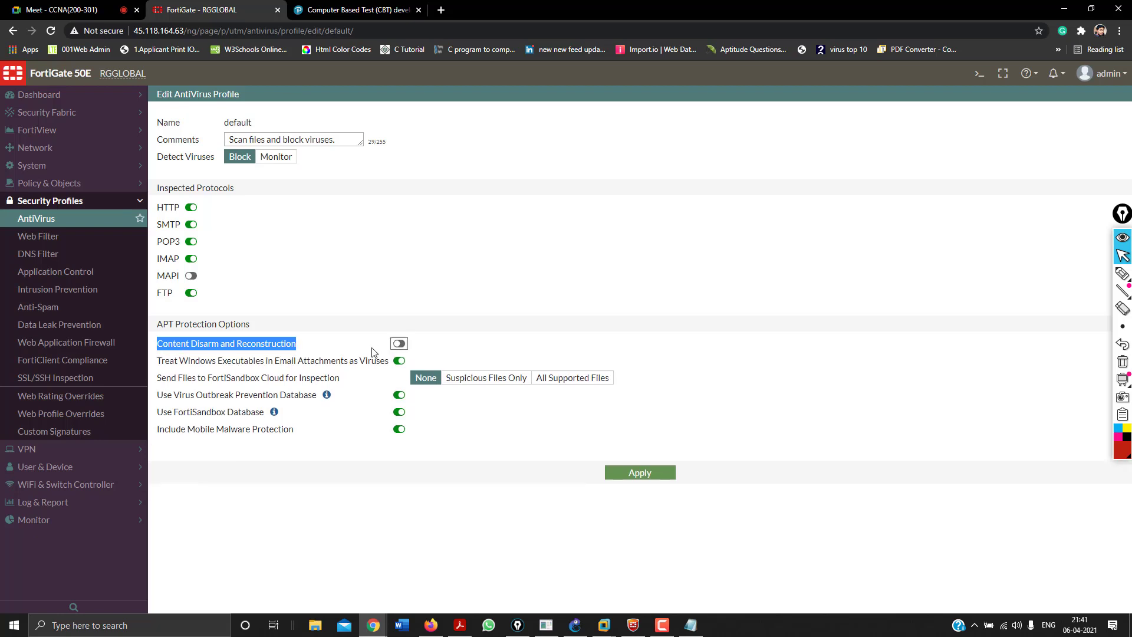
{"action": "left_click", "coordinate": [399, 346]}
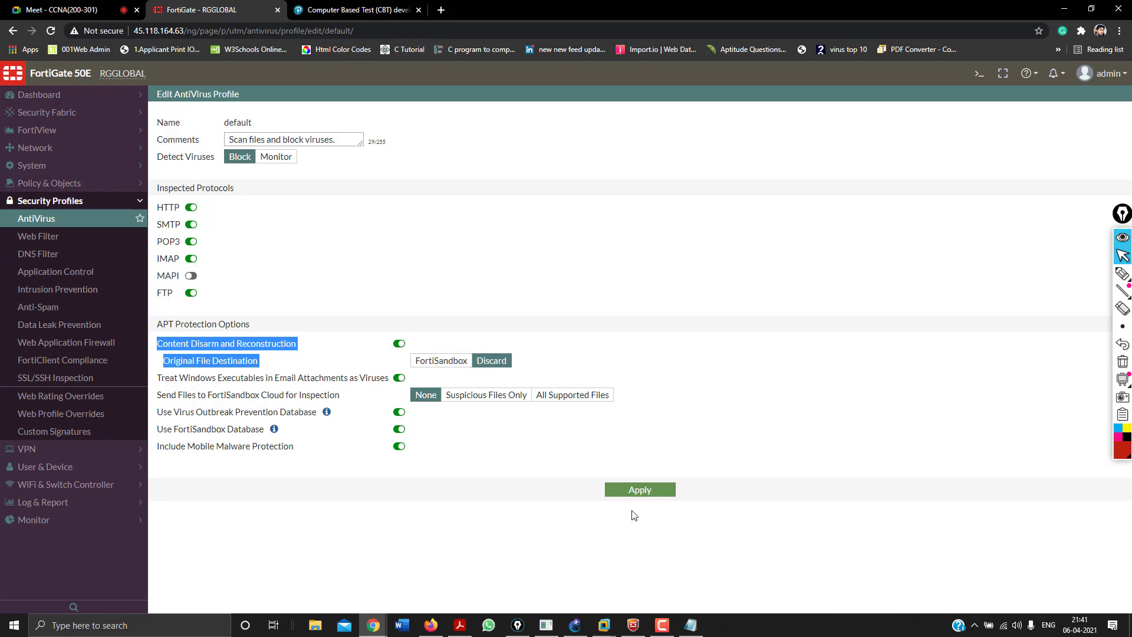
{"action": "left_click", "coordinate": [625, 493]}
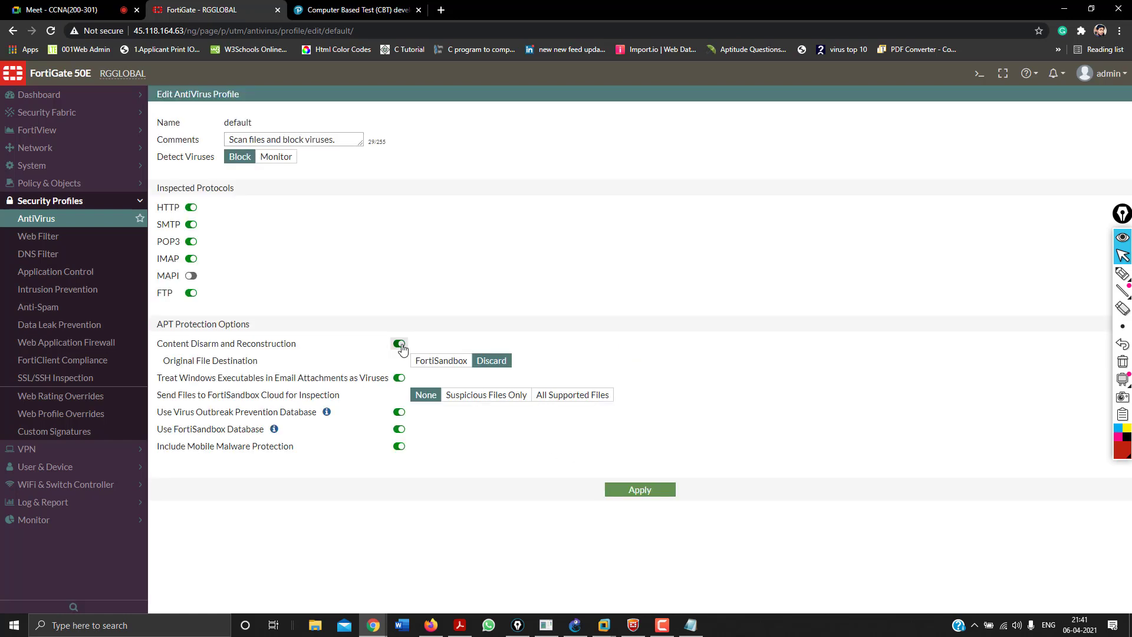
{"action": "left_click", "coordinate": [400, 344]}
{"action": "left_click", "coordinate": [649, 472]}
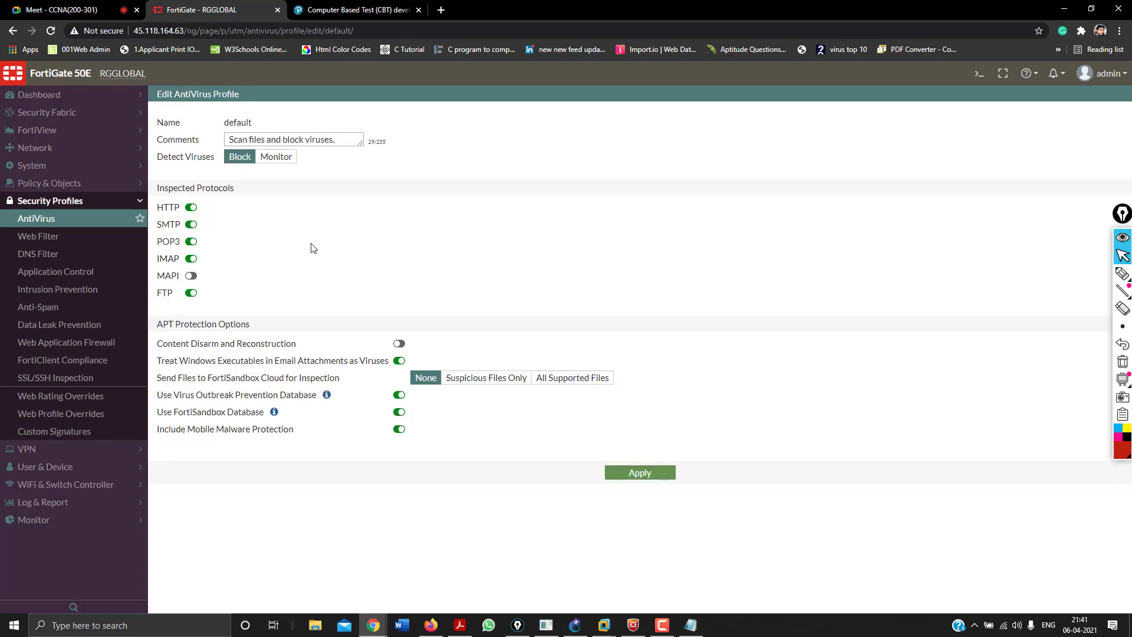
Reload the AntiVirus profile and switch Detect Viruses to Monitor, then back to Block.
{"action": "left_click", "coordinate": [74, 223]}
{"action": "left_click", "coordinate": [270, 158]}
{"action": "left_click", "coordinate": [247, 157]}
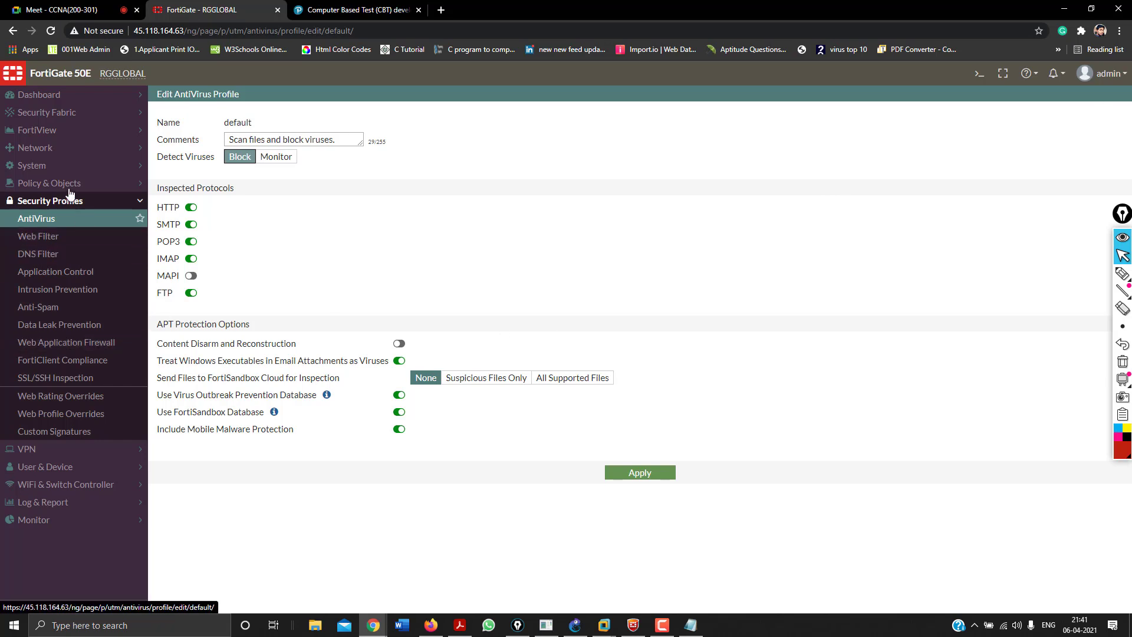
In System > Feature Visibility, turn on Advanced Endpoint Control, Allow Unnamed Policies, Local In, Multiple Interface Policies, Explicit Proxy, and apply.
{"action": "left_click", "coordinate": [39, 164]}
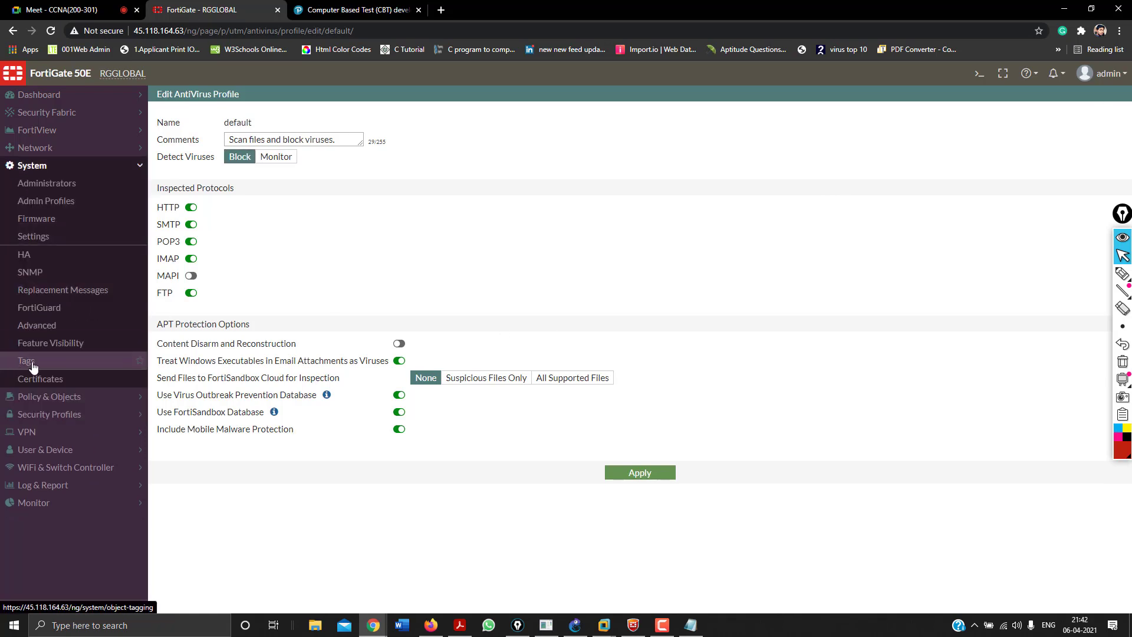
{"action": "left_click", "coordinate": [36, 345]}
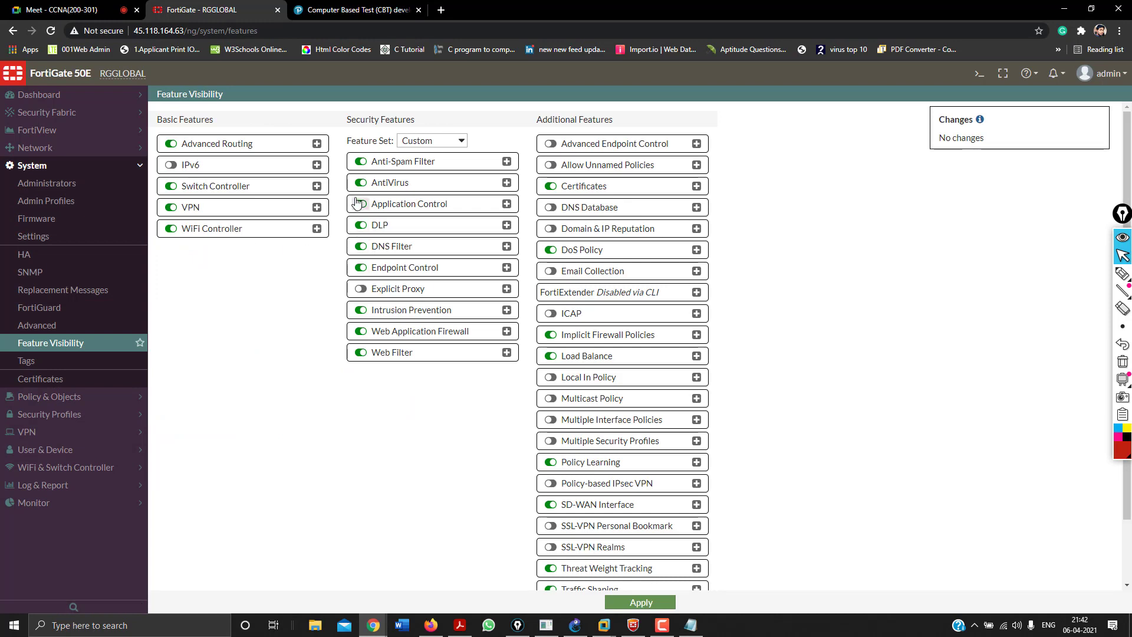
{"action": "left_click", "coordinate": [550, 147]}
{"action": "left_click", "coordinate": [550, 165]}
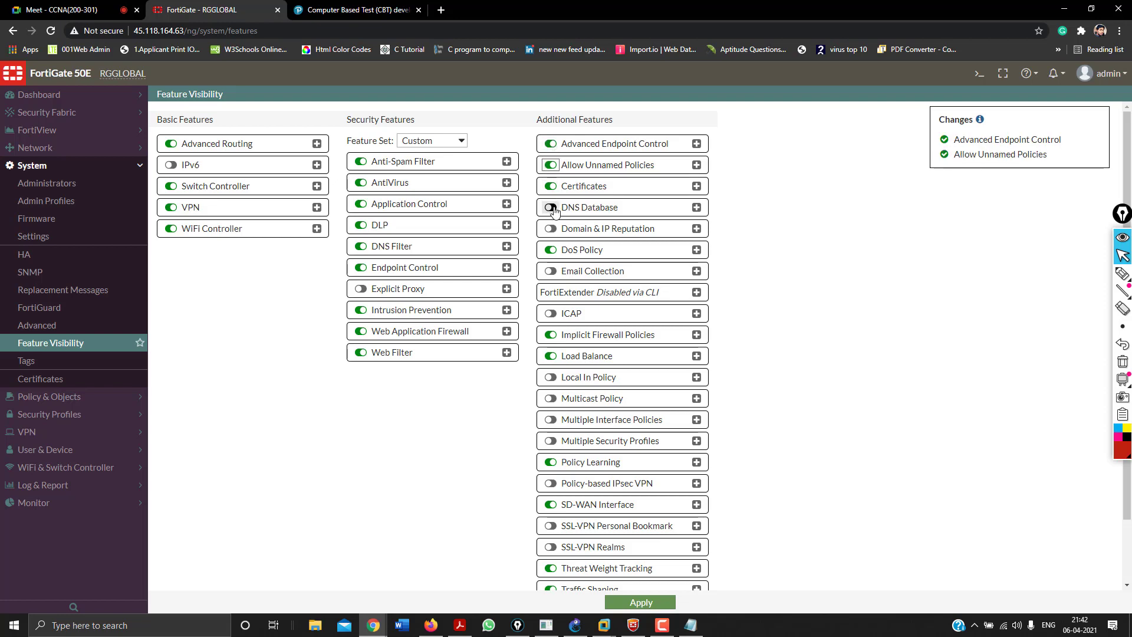
{"action": "left_click", "coordinate": [551, 378]}
{"action": "left_click", "coordinate": [551, 420]}
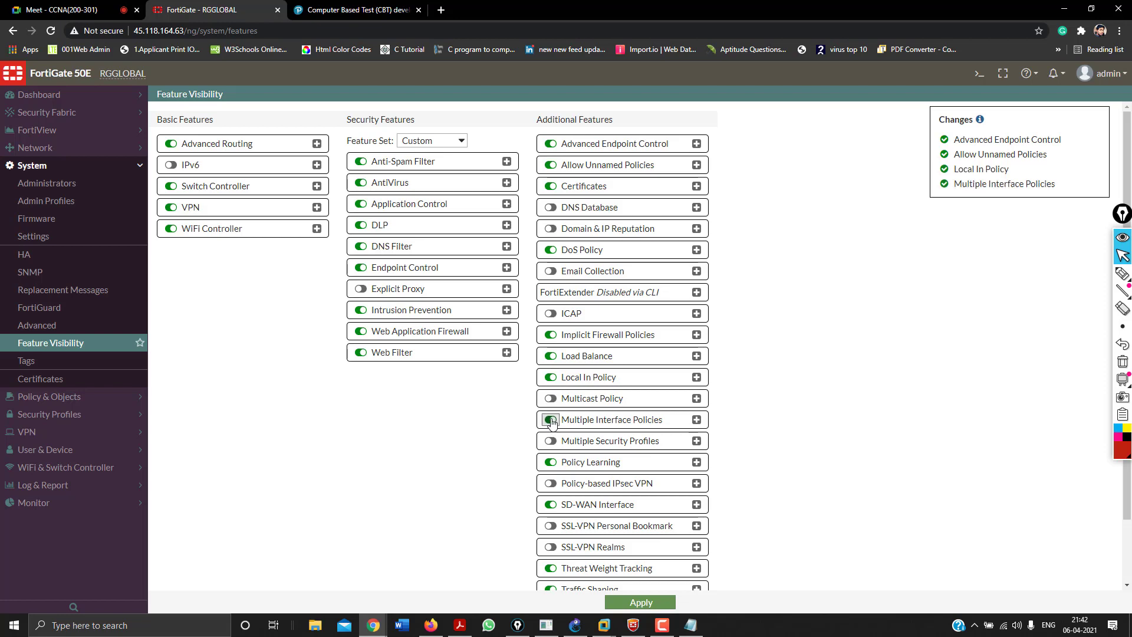
{"action": "scroll", "coordinate": [556, 459], "scroll_direction": "down", "scroll_amount": 2}
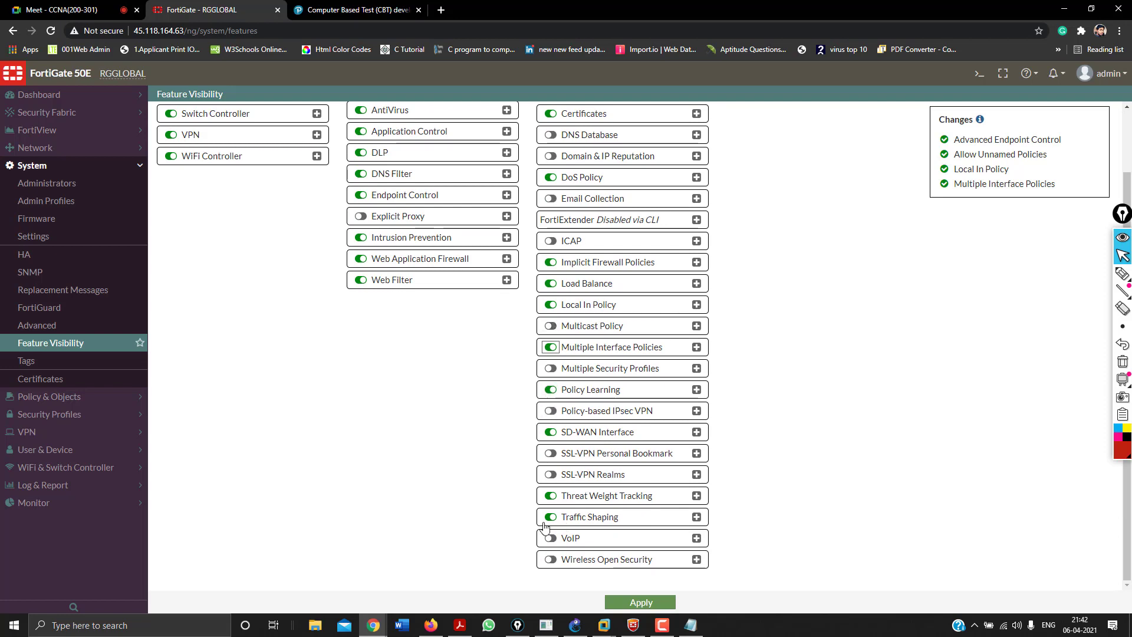
{"action": "scroll", "coordinate": [437, 389], "scroll_direction": "up", "scroll_amount": 2}
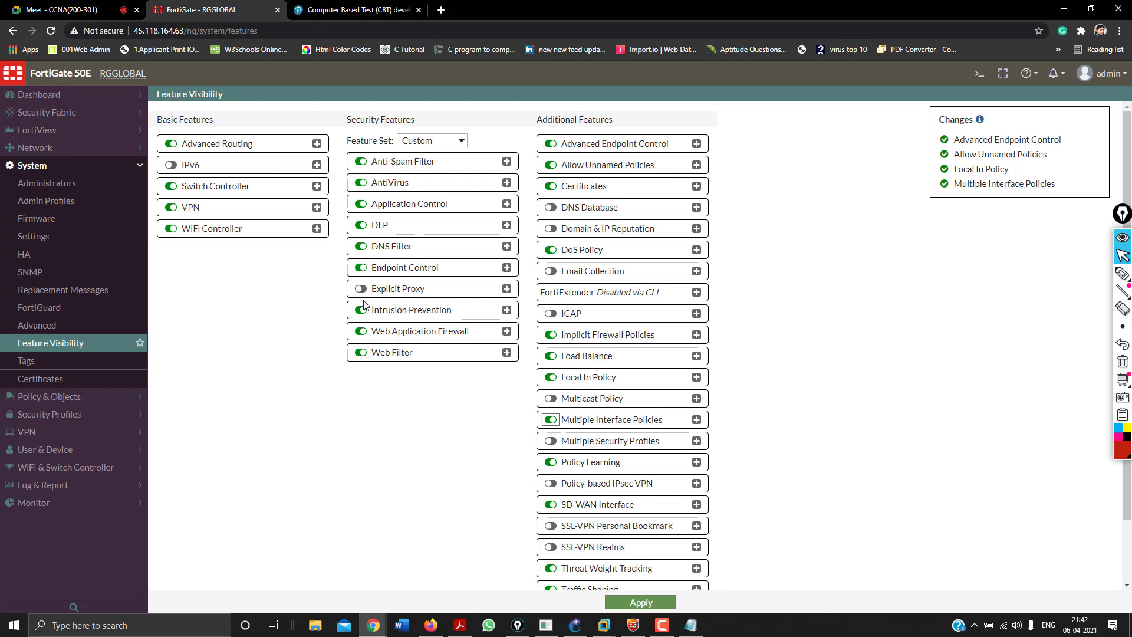
{"action": "left_click", "coordinate": [361, 288]}
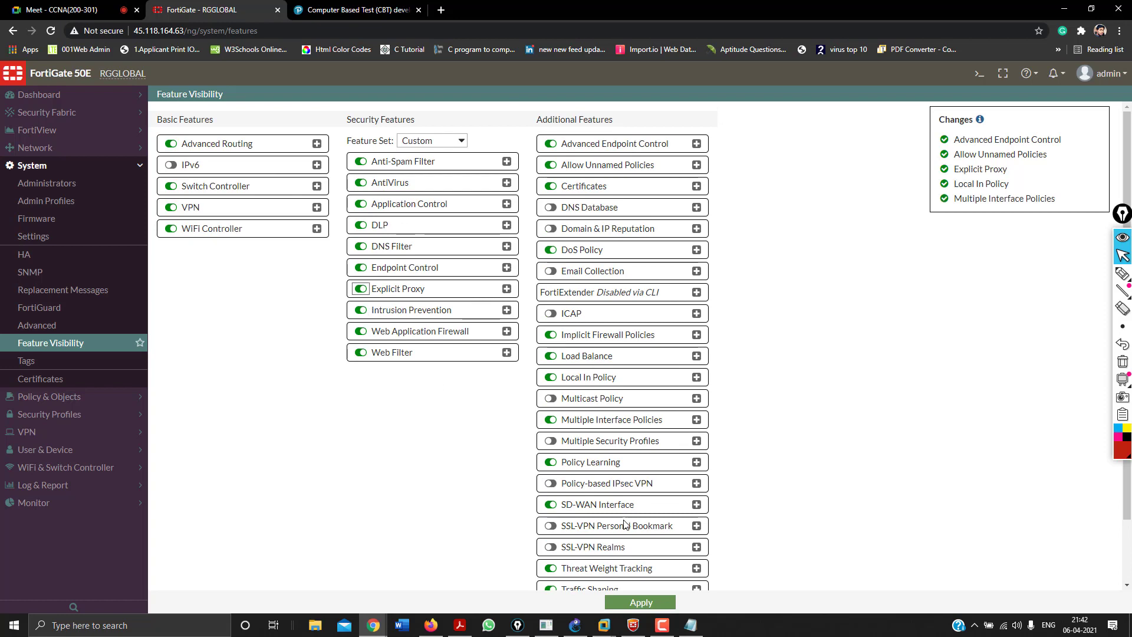
{"action": "left_click", "coordinate": [641, 602]}
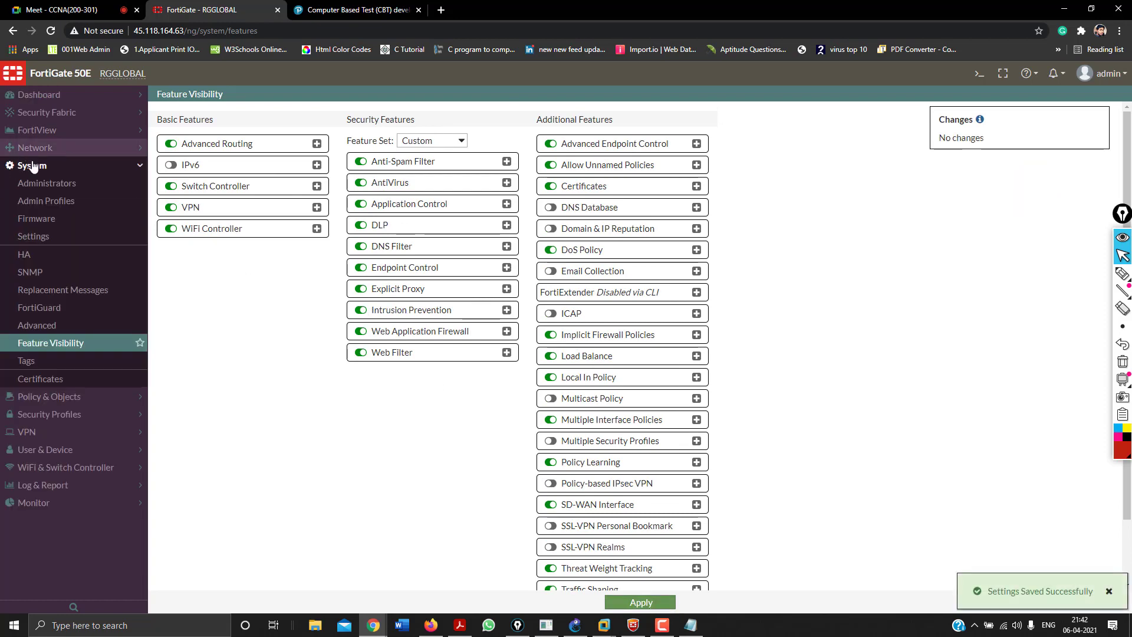
{"action": "left_click", "coordinate": [33, 165]}
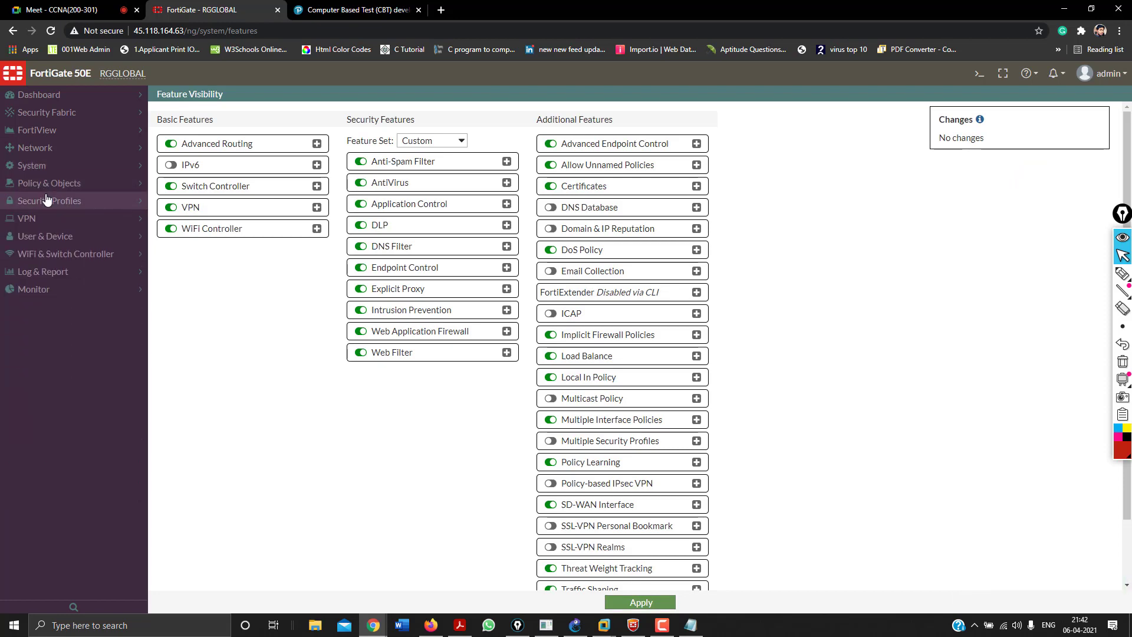
Look at the Web Filter and AntiVirus profiles, then return to Dashboard > Main.
{"action": "left_click", "coordinate": [50, 203]}
{"action": "left_click", "coordinate": [50, 237]}
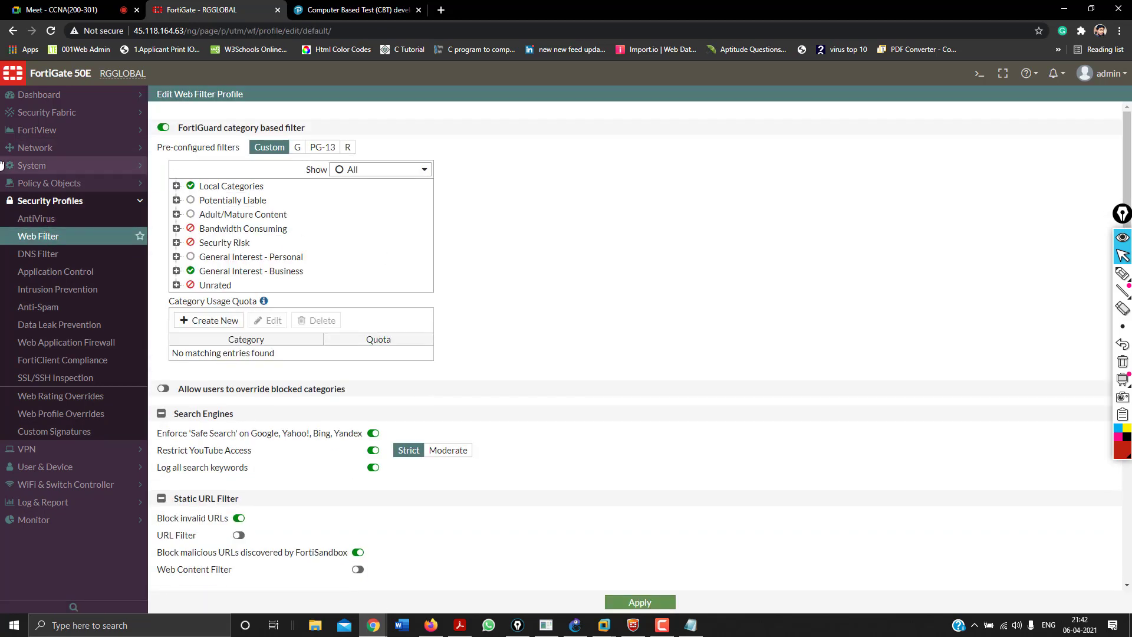
{"action": "left_click", "coordinate": [30, 219]}
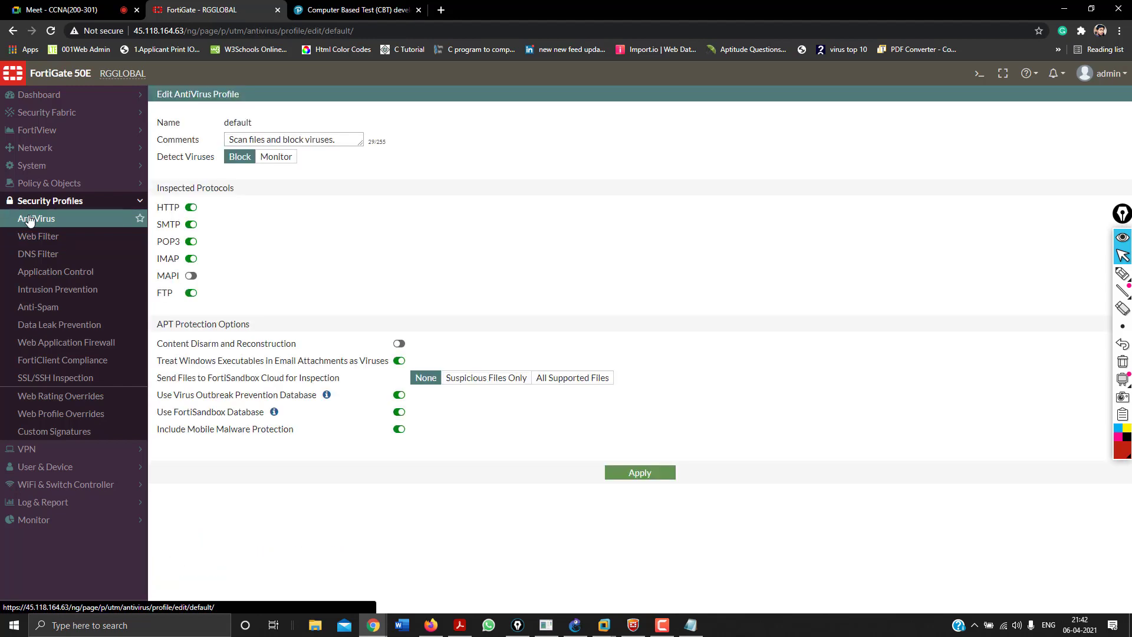
{"action": "left_click", "coordinate": [78, 96]}
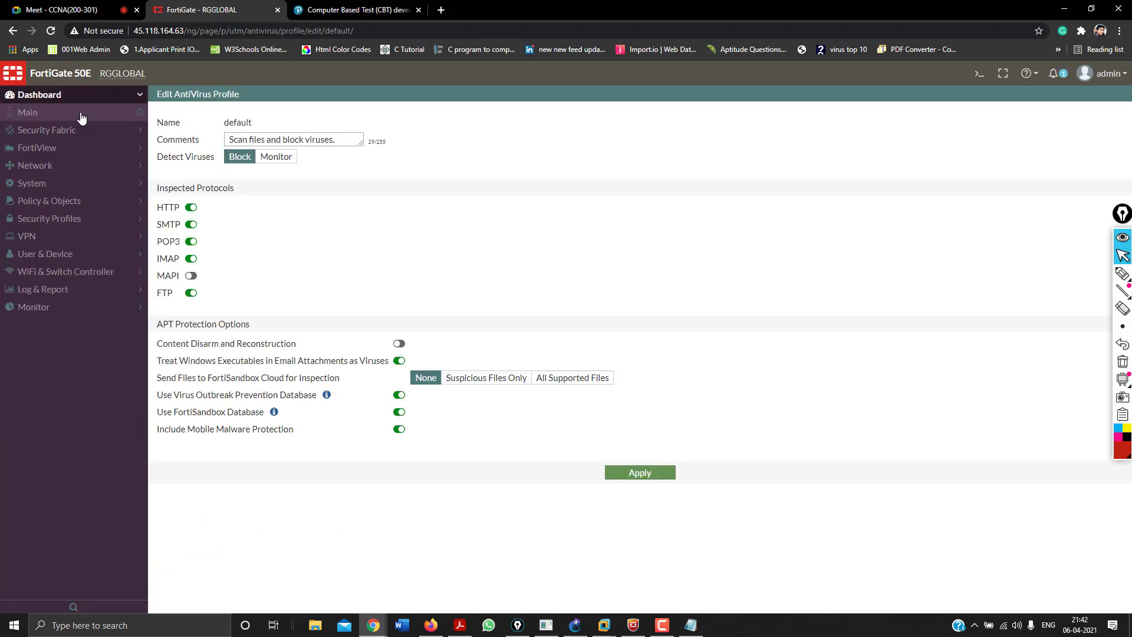
{"action": "left_click", "coordinate": [82, 114]}
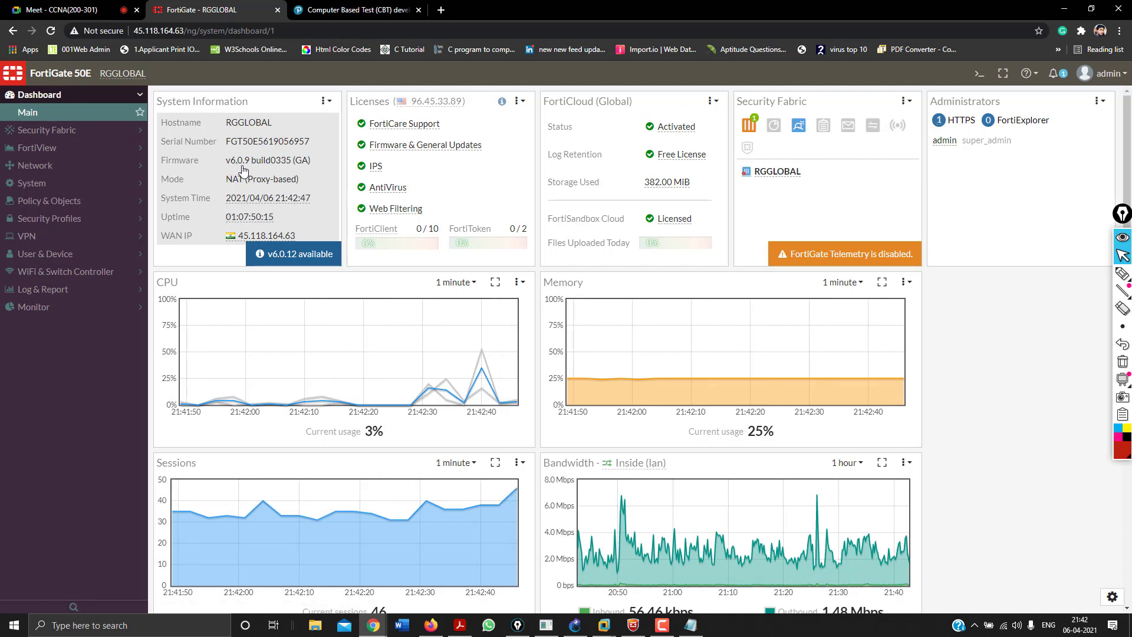
Reopen the default AntiVirus profile, mark it with a red annotation, then go back to Dashboard > Main.
{"action": "left_click", "coordinate": [54, 218]}
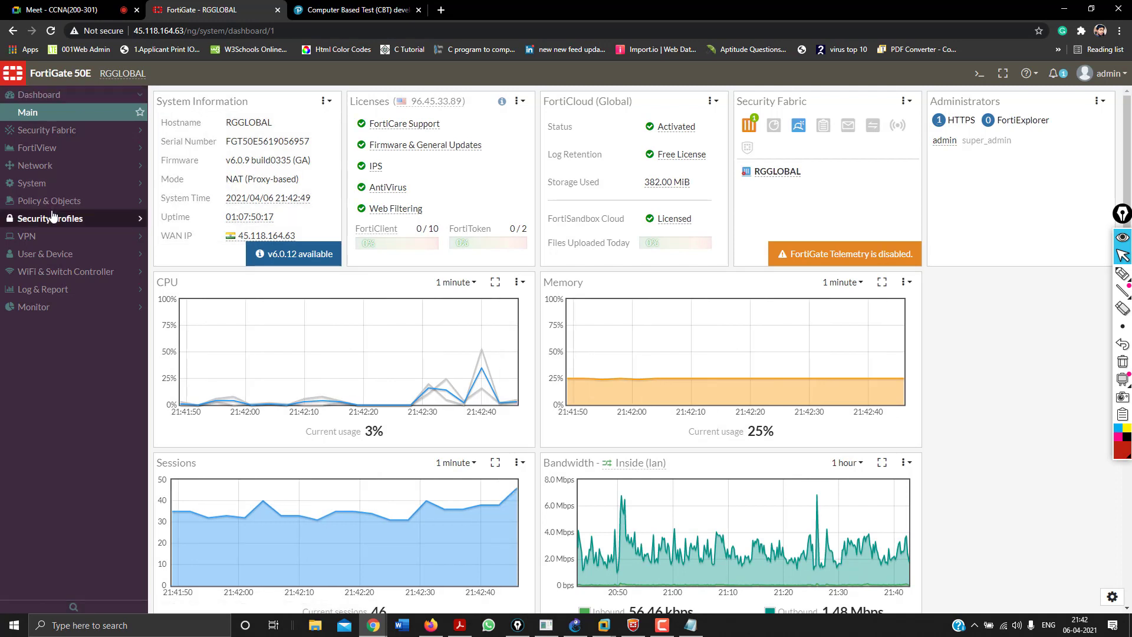
{"action": "left_click", "coordinate": [55, 217]}
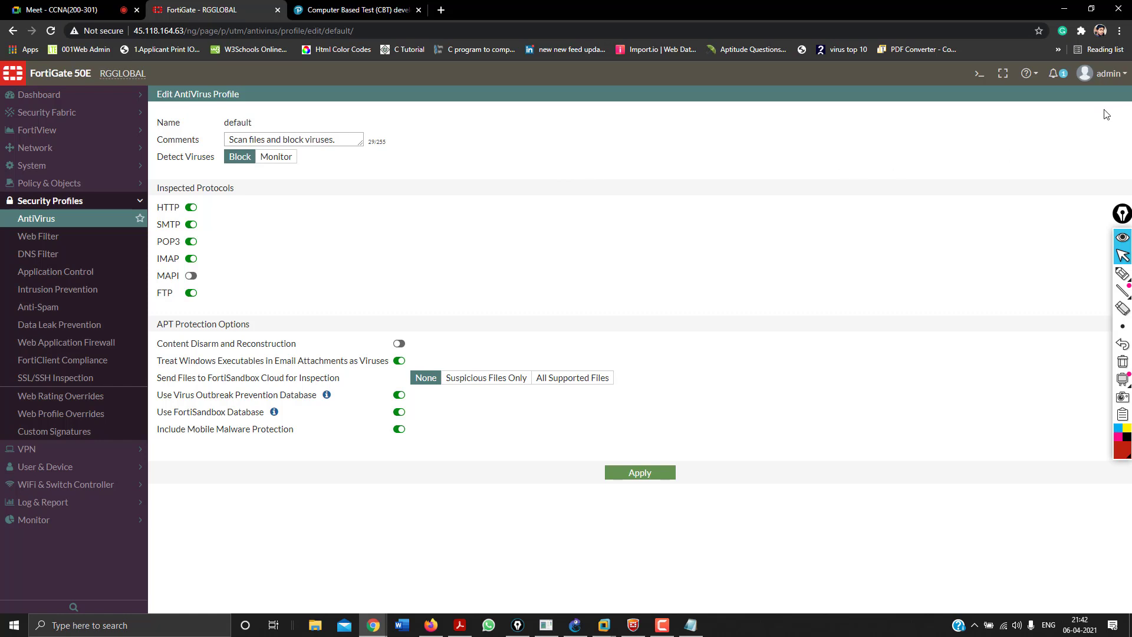
{"action": "left_click", "coordinate": [1122, 273]}
{"action": "mouse_move", "coordinate": [1094, 94]}
{"action": "left_mouse_down"}
{"action": "mouse_move", "coordinate": [1109, 82]}
{"action": "mouse_move", "coordinate": [1103, 111]}
{"action": "mouse_move", "coordinate": [1092, 96]}
{"action": "mouse_move", "coordinate": [1117, 96]}
{"action": "mouse_move", "coordinate": [1108, 106]}
{"action": "left_mouse_up"}
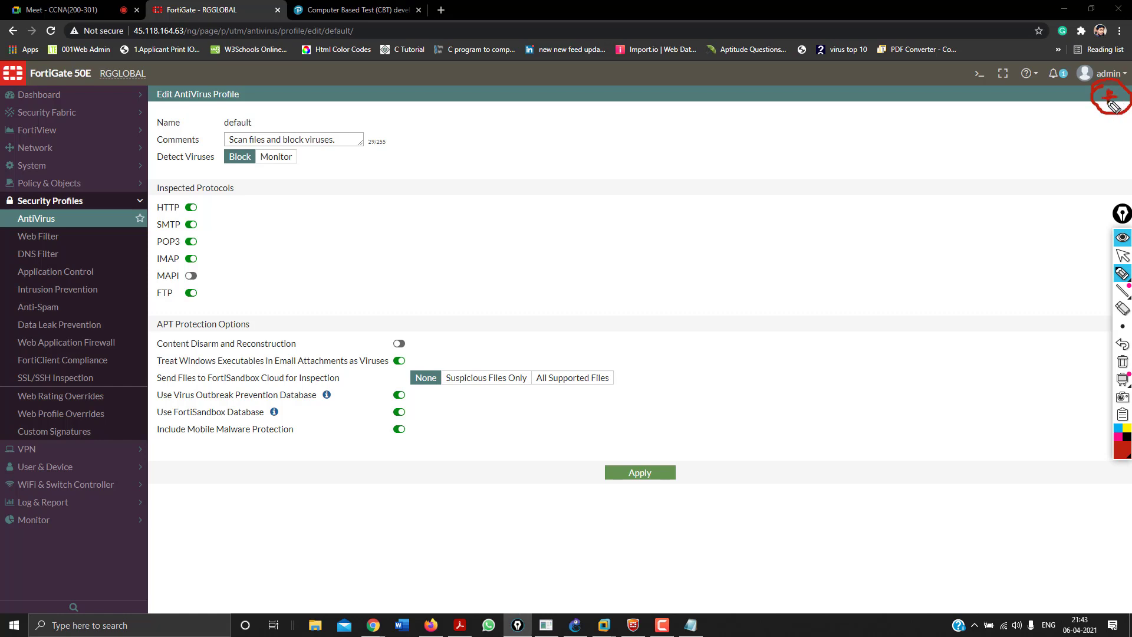
{"action": "left_click", "coordinate": [1122, 361]}
{"action": "left_click", "coordinate": [1122, 255]}
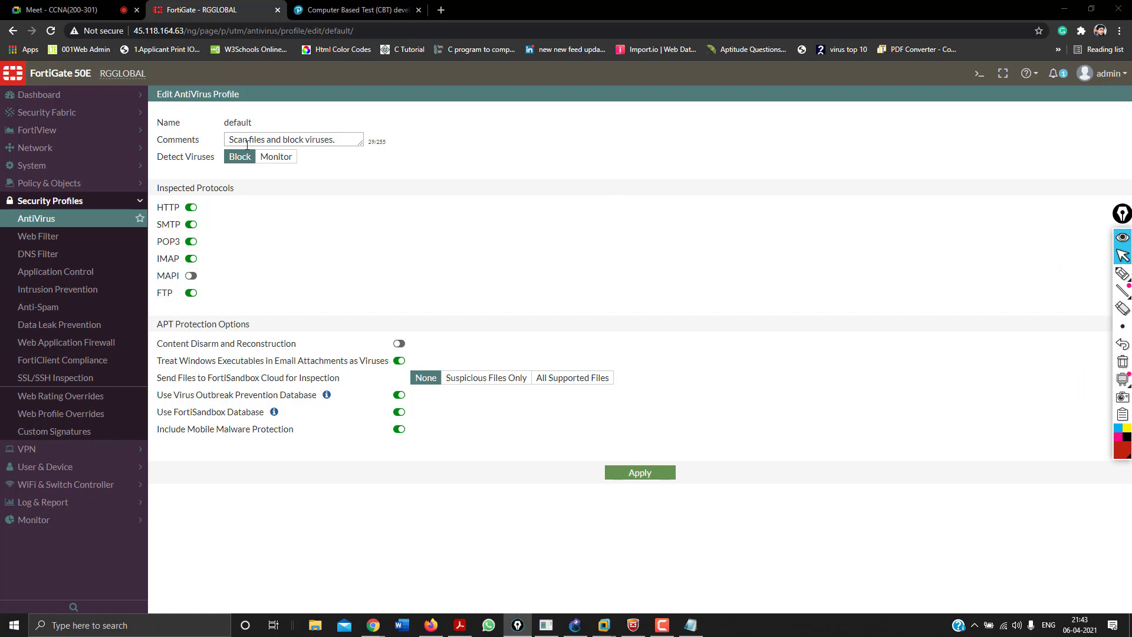
{"action": "double_click", "coordinate": [247, 122]}
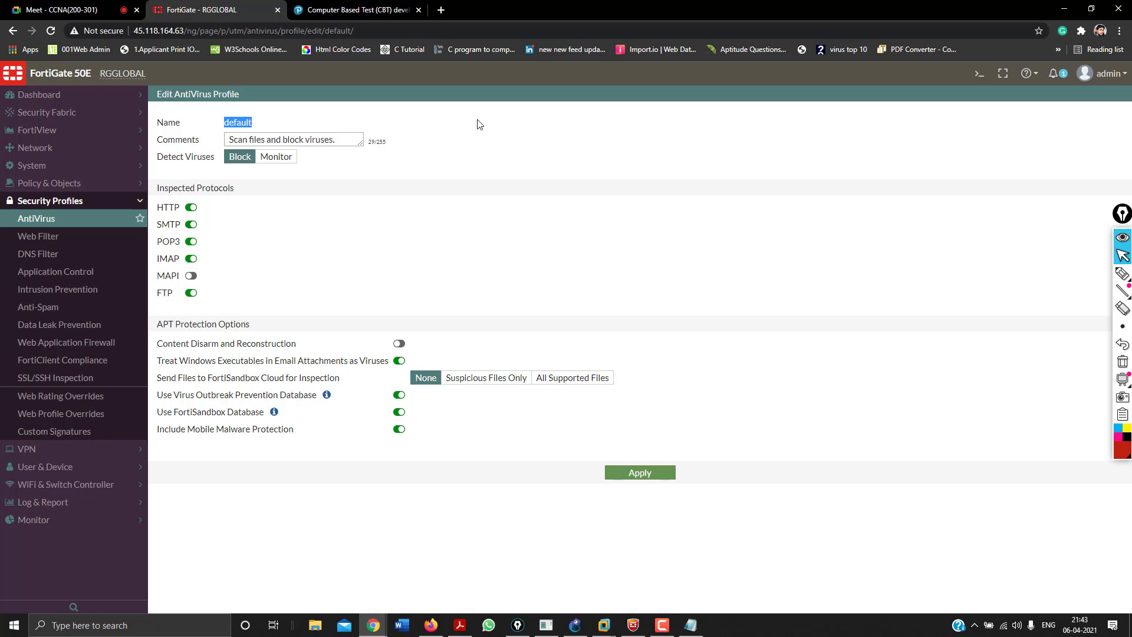
{"action": "left_click", "coordinate": [766, 204]}
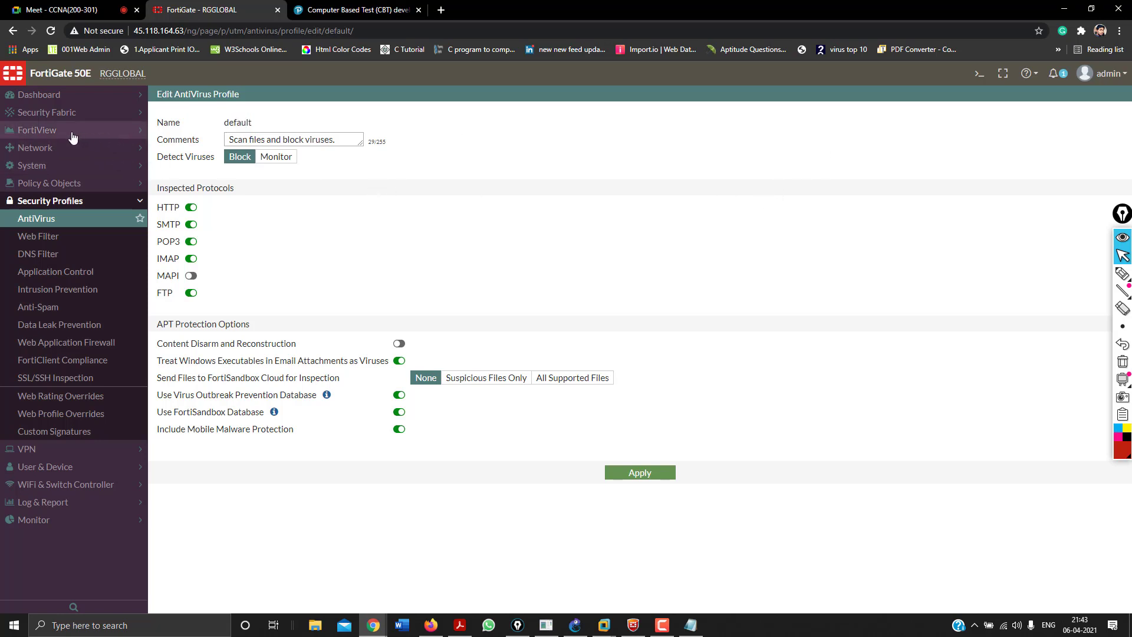
{"action": "left_click", "coordinate": [74, 99]}
{"action": "left_click", "coordinate": [71, 115]}
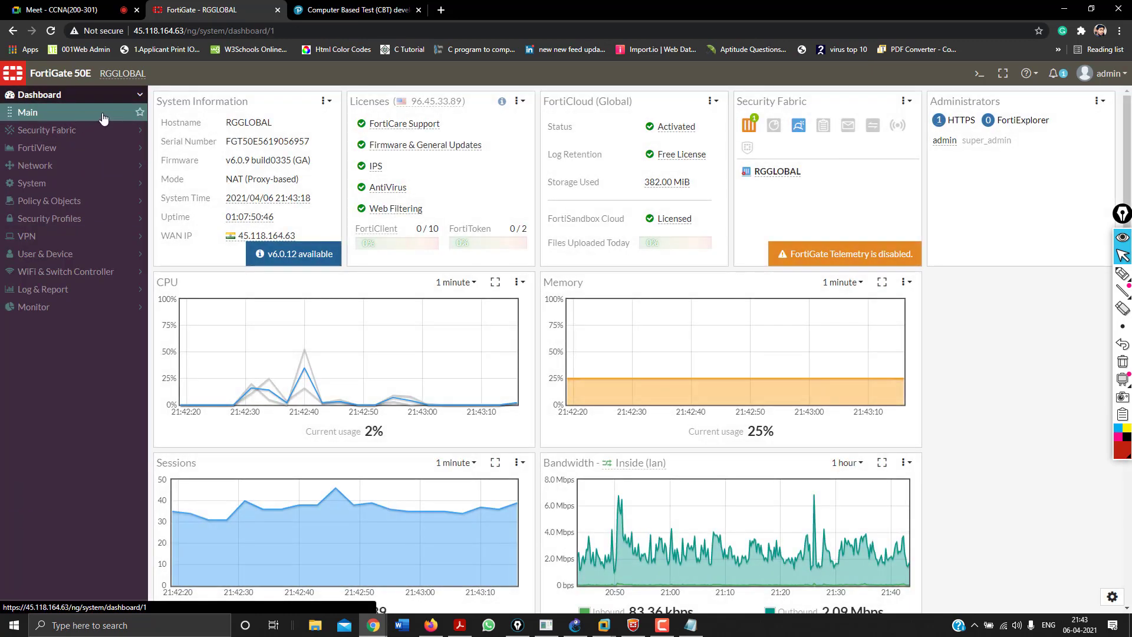
From the dashboard's inspection Mode value, open System > Settings and apply them with Proxy mode kept.
{"action": "left_click", "coordinate": [263, 184]}
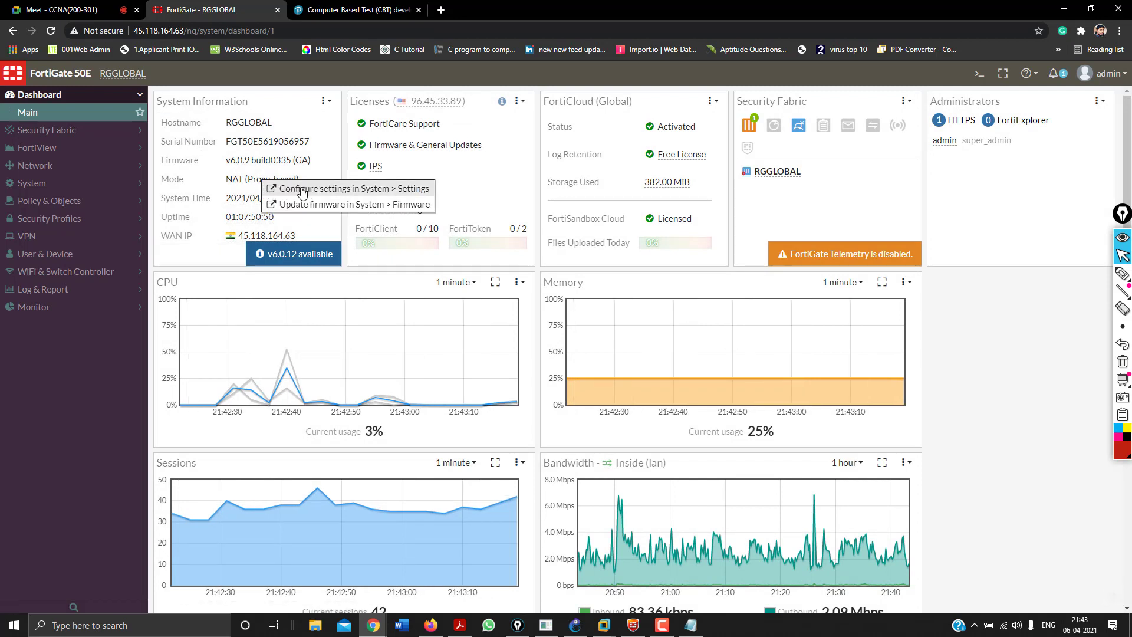
{"action": "left_click", "coordinate": [321, 190]}
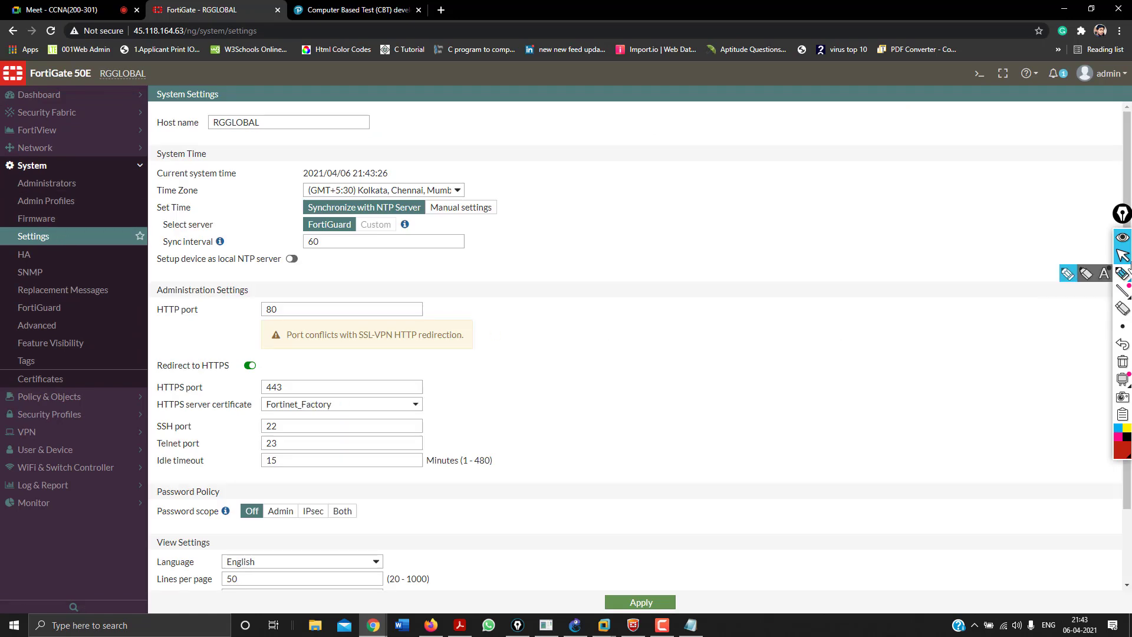
{"action": "mouse_move", "coordinate": [1131, 211]}
{"action": "scroll", "coordinate": [747, 320], "scroll_direction": "down", "scroll_amount": 3}
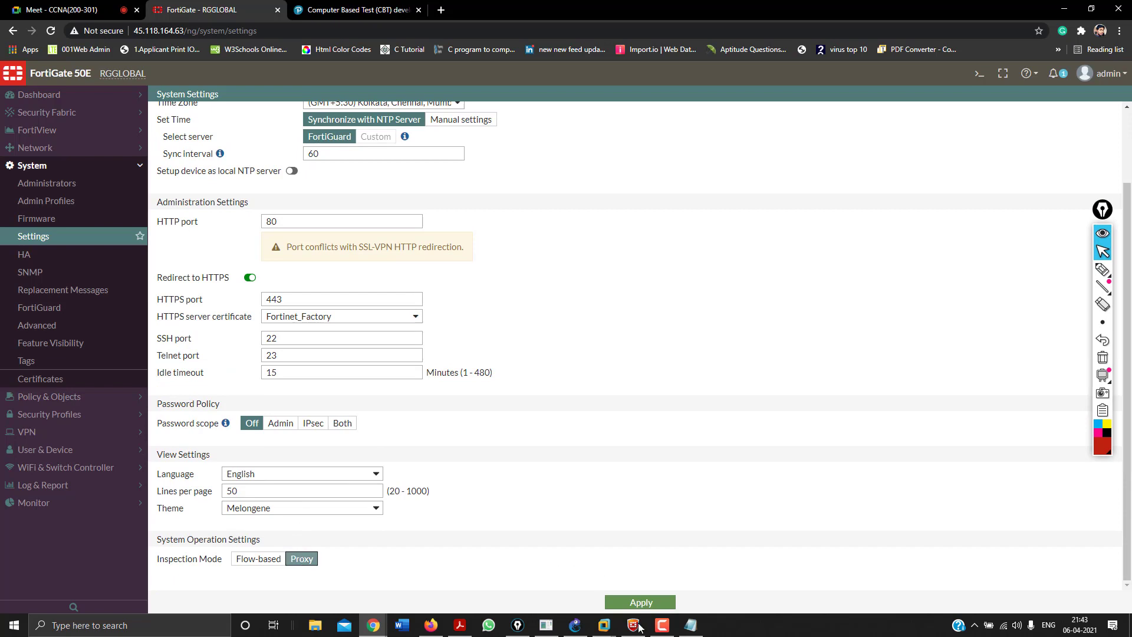
{"action": "left_click", "coordinate": [637, 604]}
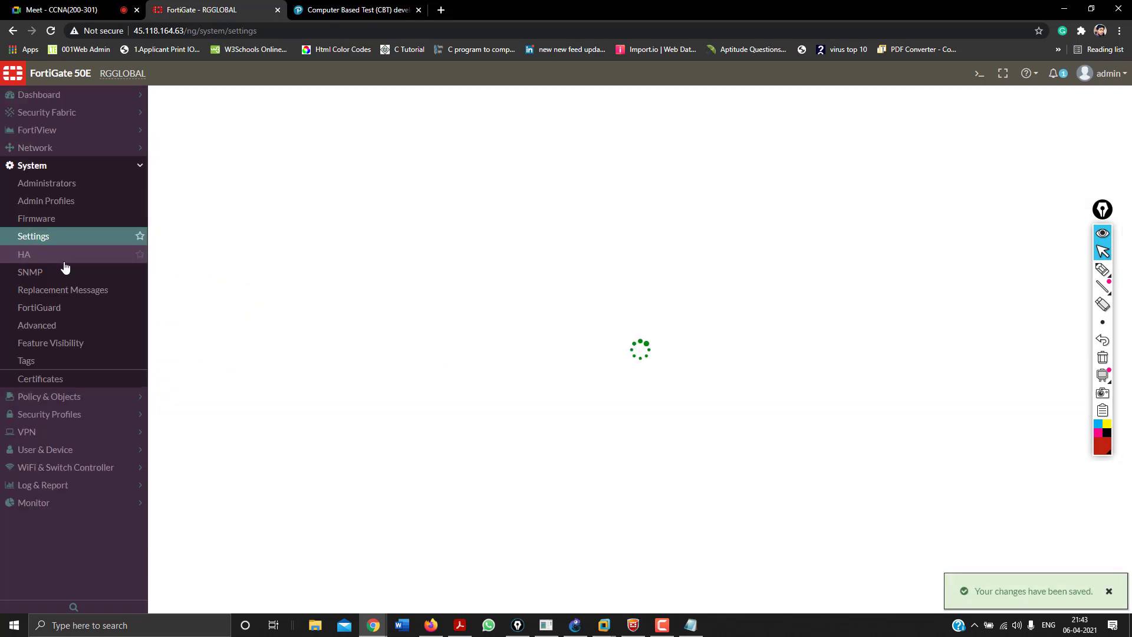
{"action": "left_click", "coordinate": [68, 414]}
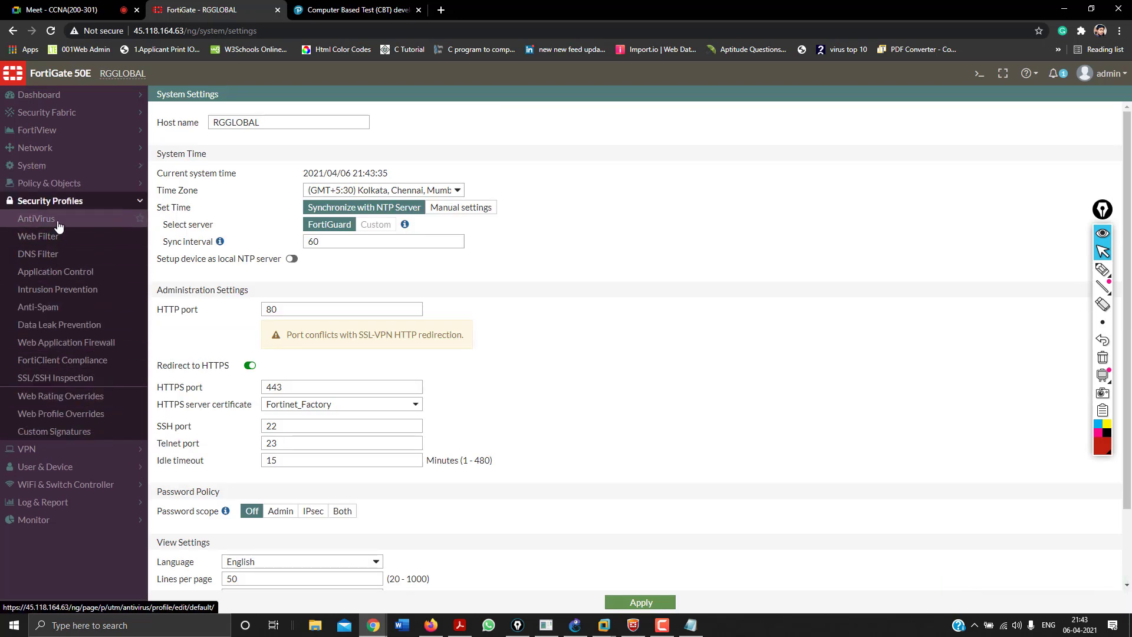
Open the default AntiVirus profile and set Detect Viruses to Monitor.
{"action": "left_click", "coordinate": [59, 221]}
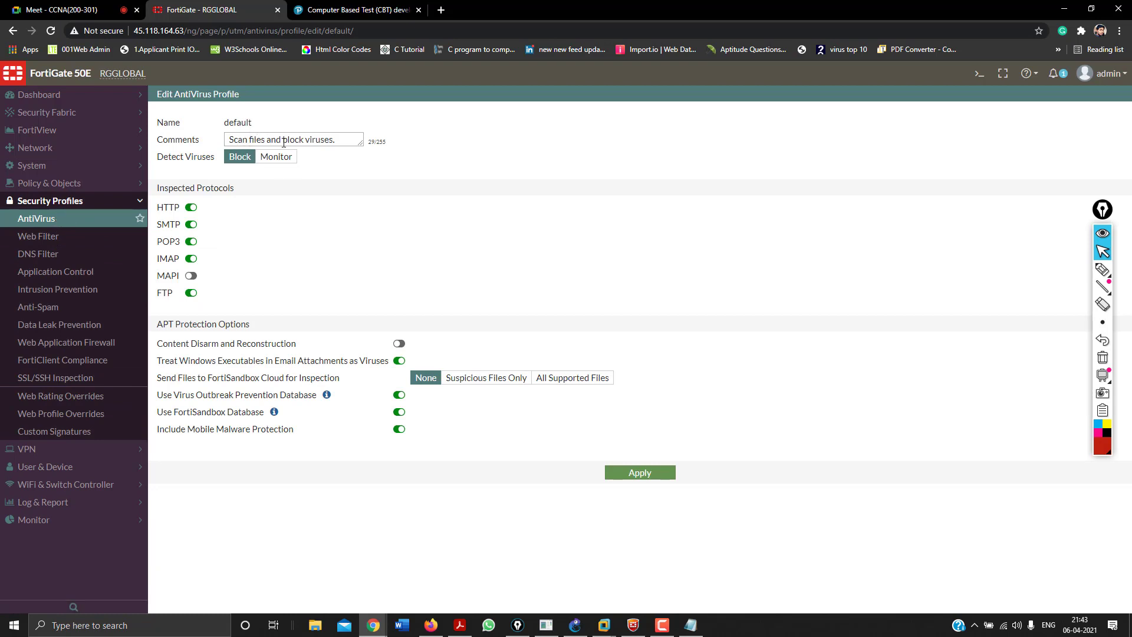
{"action": "left_click_drag", "start_coordinate": [340, 139], "coordinate": [229, 140]}
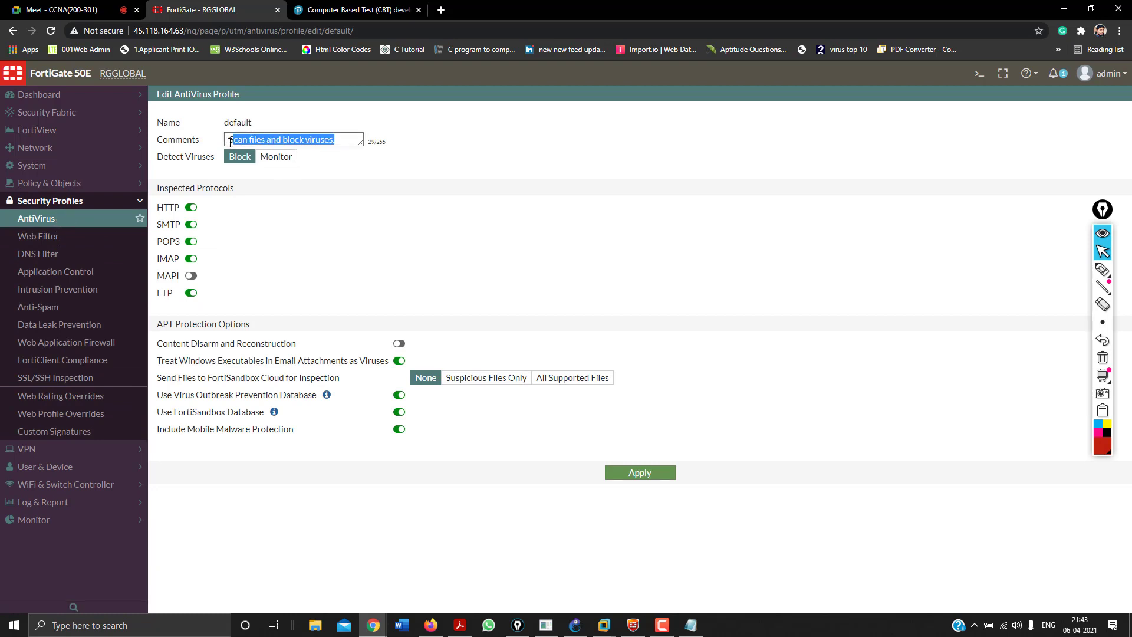
{"action": "left_click", "coordinate": [272, 158]}
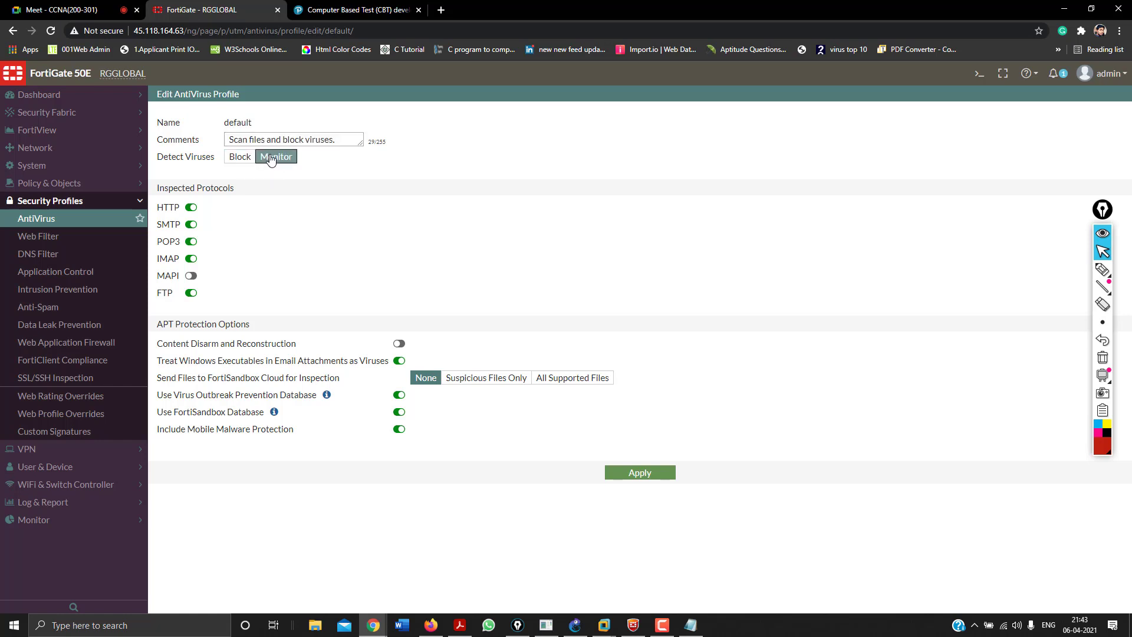
Annotate that Monitor passes and logs while Block also logs, then clear the annotations.
{"action": "left_click", "coordinate": [1103, 269]}
{"action": "left_click_drag", "start_coordinate": [770, 161], "coordinate": [757, 161]}
{"action": "mouse_move", "coordinate": [667, 167]}
{"action": "left_mouse_down"}
{"action": "mouse_move", "coordinate": [610, 162]}
{"action": "mouse_move", "coordinate": [707, 140]}
{"action": "left_mouse_up"}
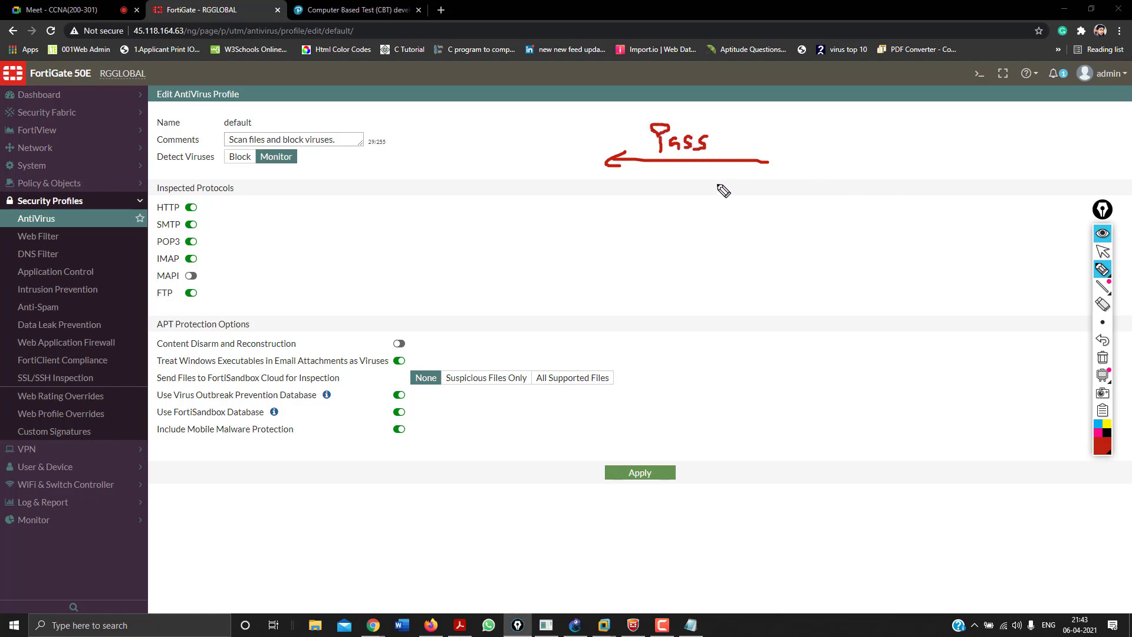
{"action": "mouse_move", "coordinate": [668, 189]}
{"action": "left_mouse_down"}
{"action": "mouse_move", "coordinate": [695, 240]}
{"action": "mouse_move", "coordinate": [725, 202]}
{"action": "mouse_move", "coordinate": [806, 209]}
{"action": "left_mouse_up"}
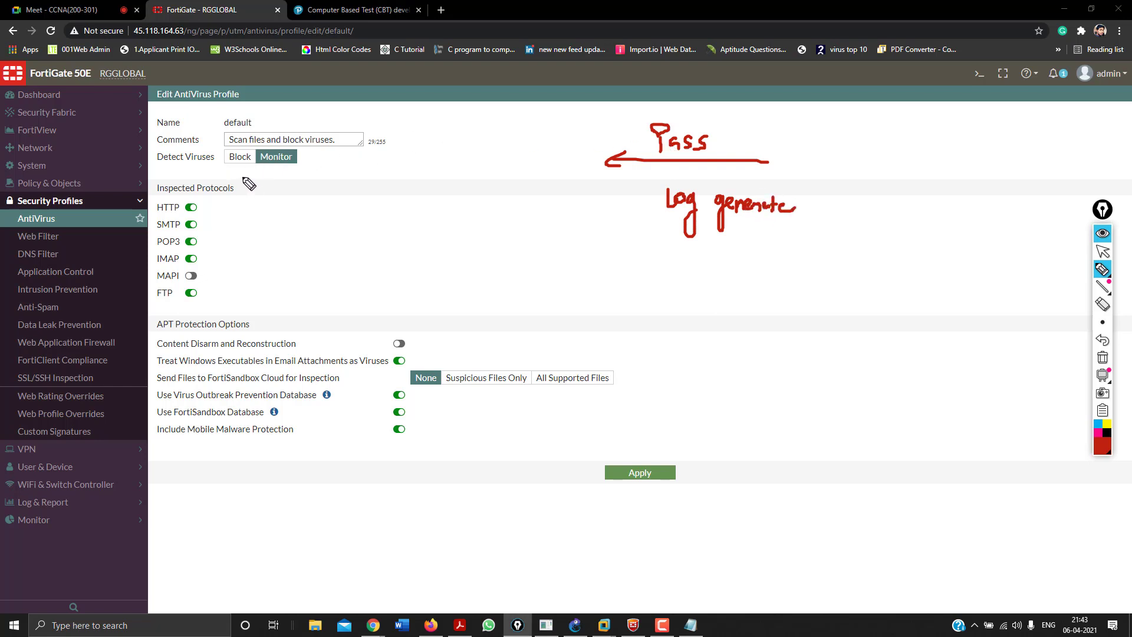
{"action": "left_click_drag", "start_coordinate": [207, 168], "coordinate": [154, 168]}
{"action": "mouse_move", "coordinate": [225, 169]}
{"action": "left_mouse_down"}
{"action": "mouse_move", "coordinate": [246, 169]}
{"action": "mouse_move", "coordinate": [237, 184]}
{"action": "mouse_move", "coordinate": [293, 180]}
{"action": "mouse_move", "coordinate": [287, 188]}
{"action": "mouse_move", "coordinate": [354, 177]}
{"action": "left_mouse_up"}
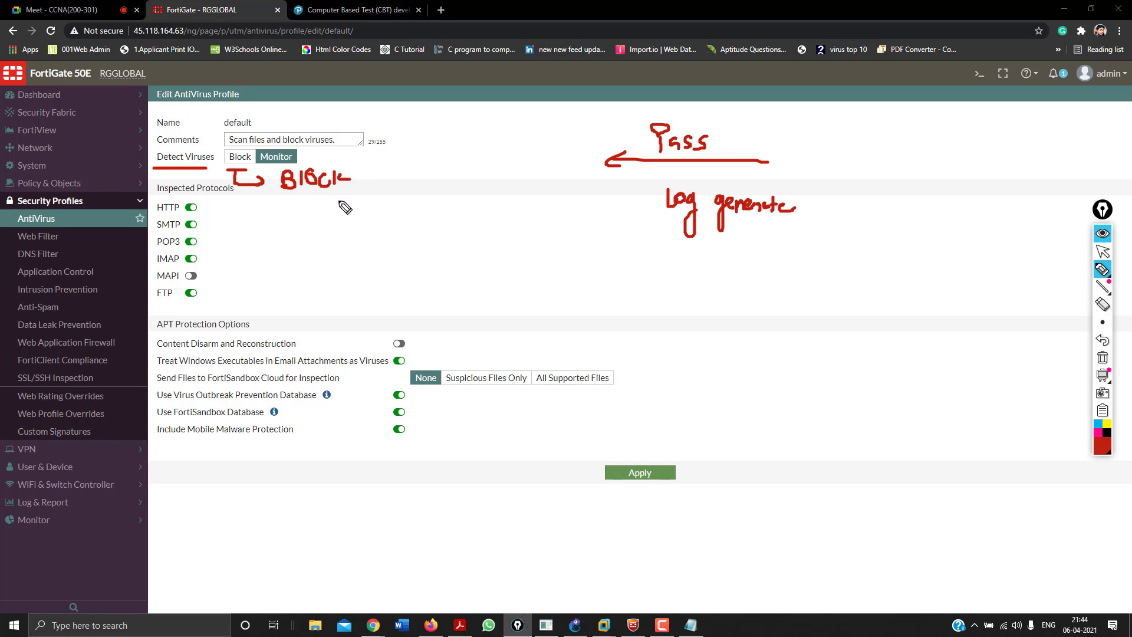
{"action": "mouse_move", "coordinate": [305, 205]}
{"action": "left_mouse_down"}
{"action": "mouse_move", "coordinate": [323, 224]}
{"action": "mouse_move", "coordinate": [342, 207]}
{"action": "mouse_move", "coordinate": [370, 214]}
{"action": "mouse_move", "coordinate": [418, 198]}
{"action": "left_mouse_up"}
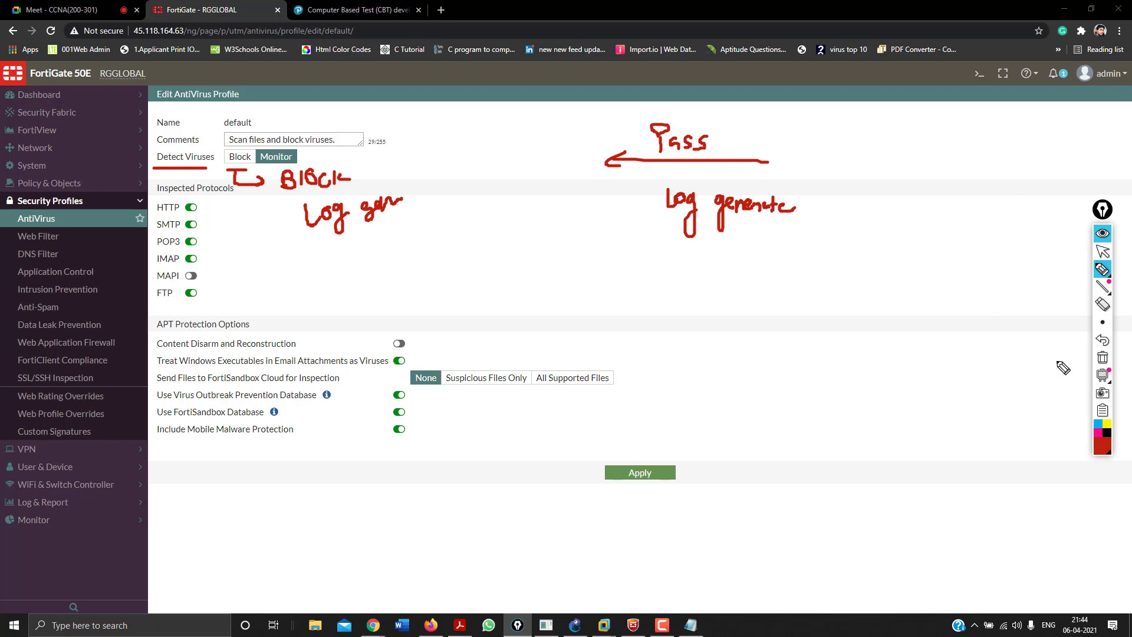
{"action": "left_click", "coordinate": [1103, 357]}
{"action": "left_click", "coordinate": [1102, 252]}
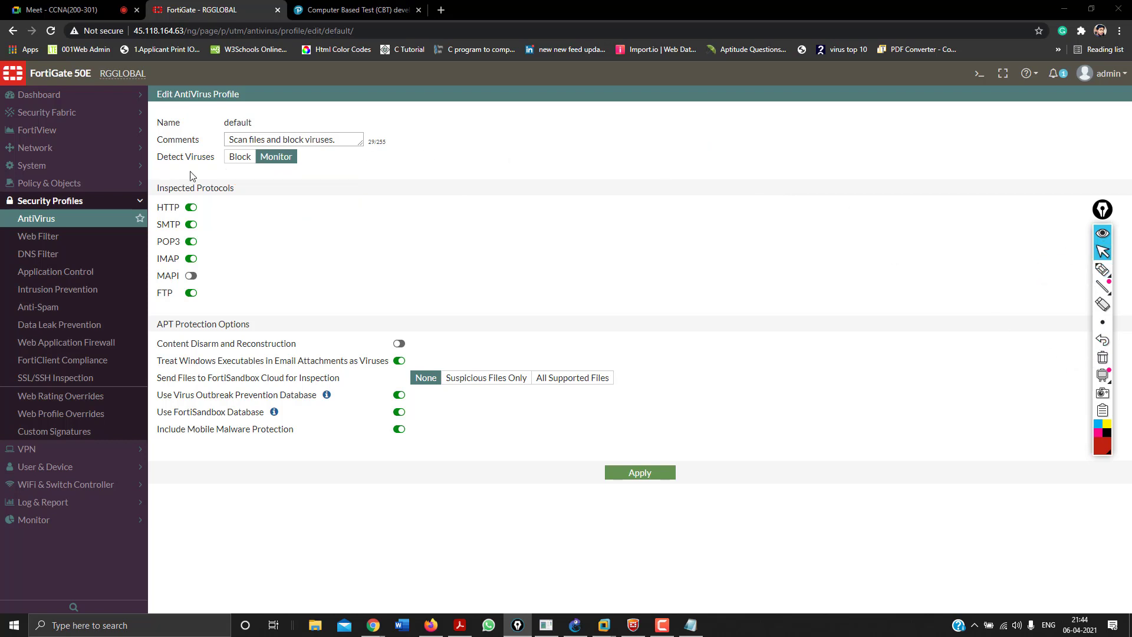
Set Detect Viruses to Block, enable CDR with original files discarded, and apply the AntiVirus profile.
{"action": "left_click", "coordinate": [241, 156]}
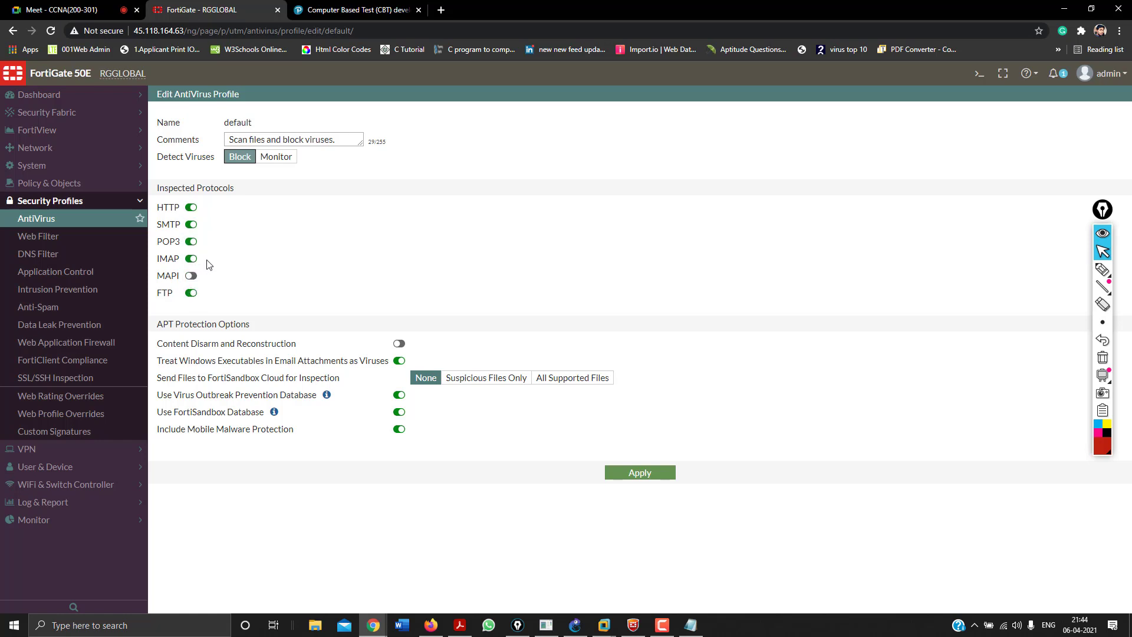
{"action": "left_click", "coordinate": [399, 345]}
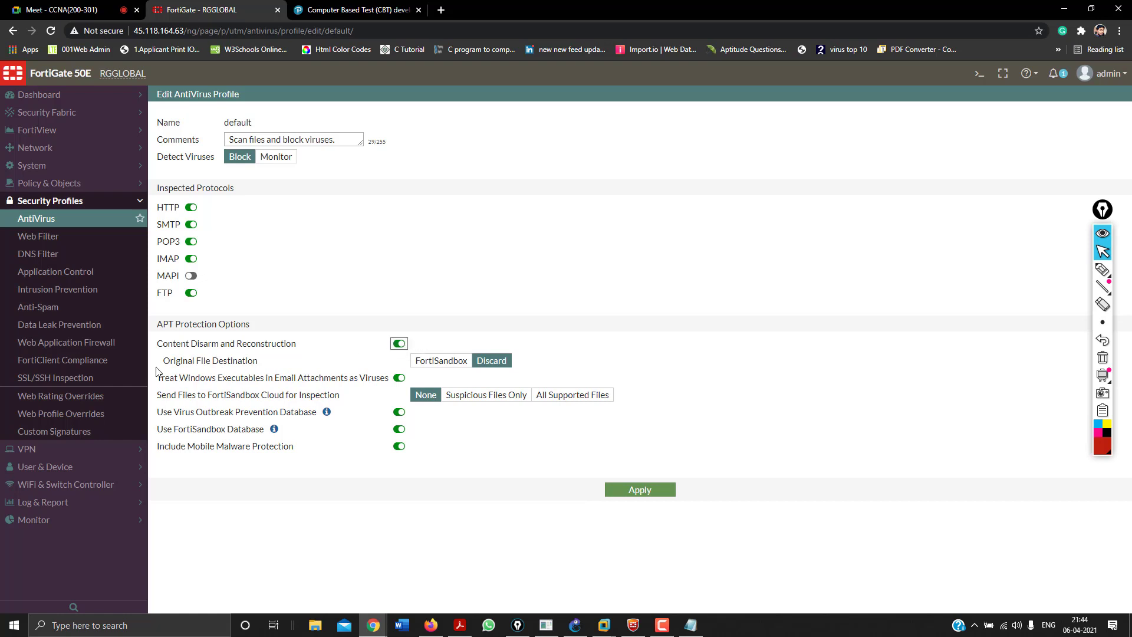
{"action": "left_click_drag", "start_coordinate": [163, 361], "coordinate": [259, 361]}
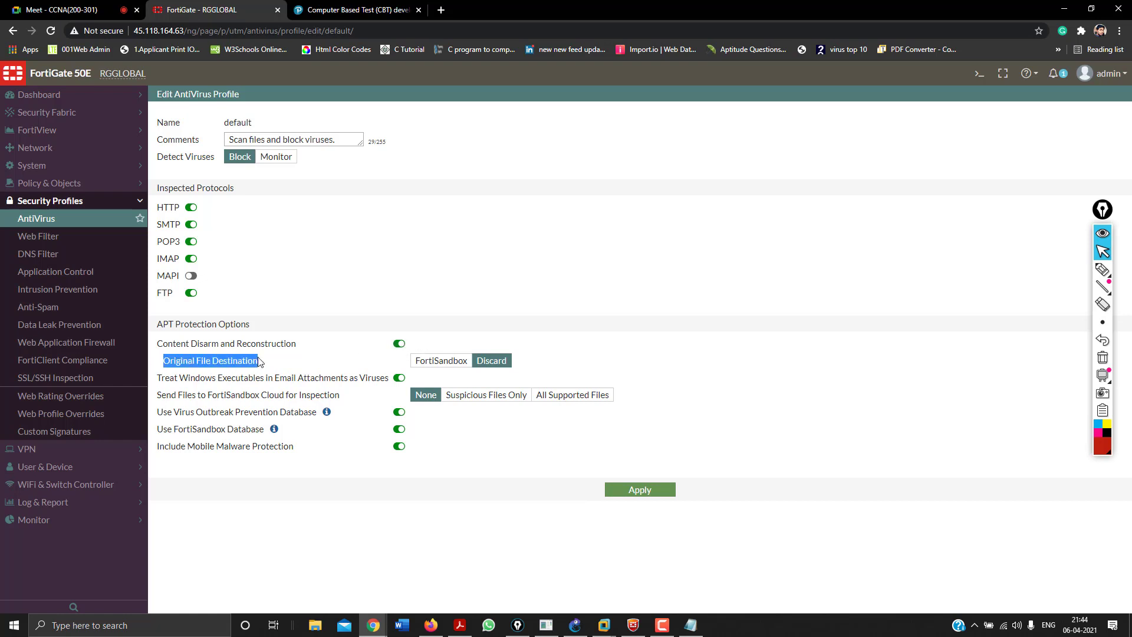
{"action": "left_click", "coordinate": [489, 366]}
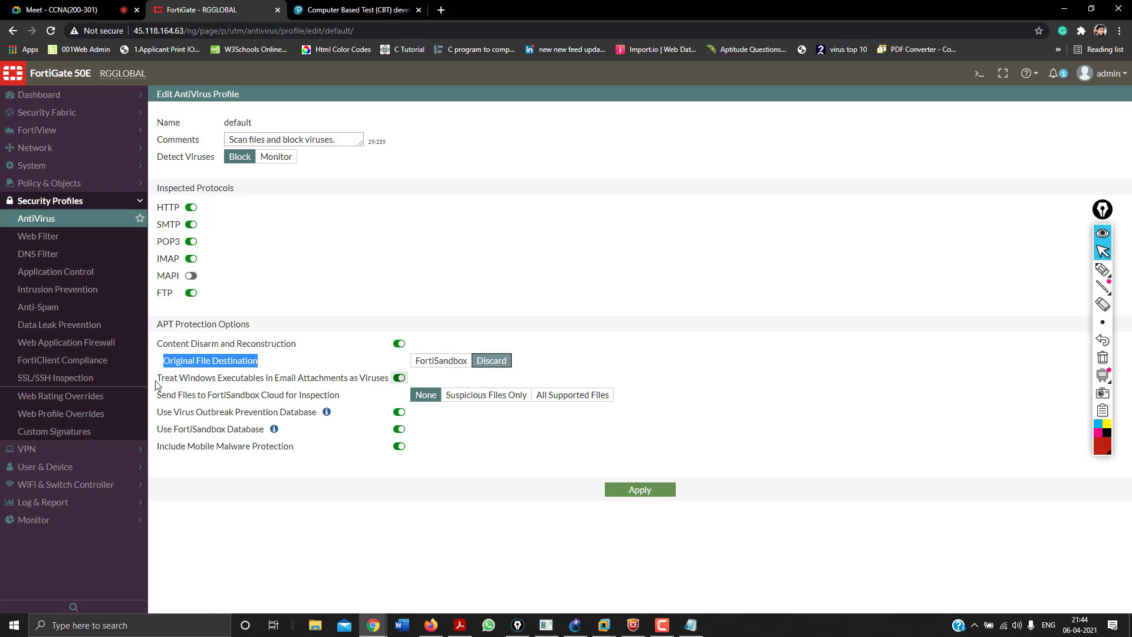
{"action": "left_click_drag", "start_coordinate": [159, 380], "coordinate": [386, 387]}
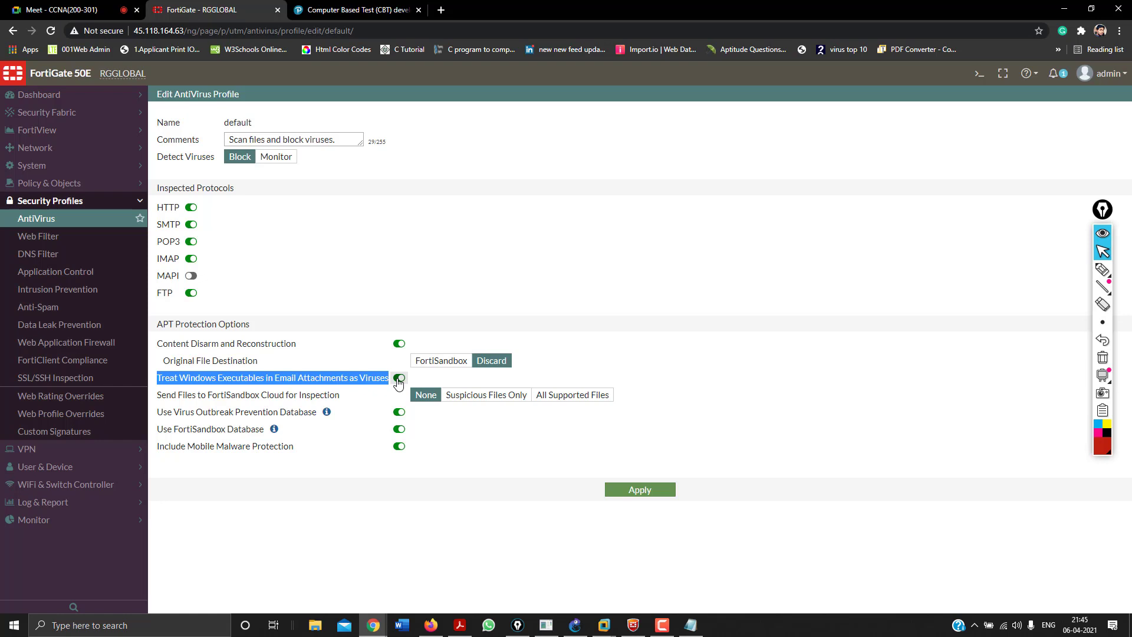
{"action": "left_click", "coordinate": [399, 378]}
{"action": "left_click", "coordinate": [398, 446]}
{"action": "left_click", "coordinate": [631, 496]}
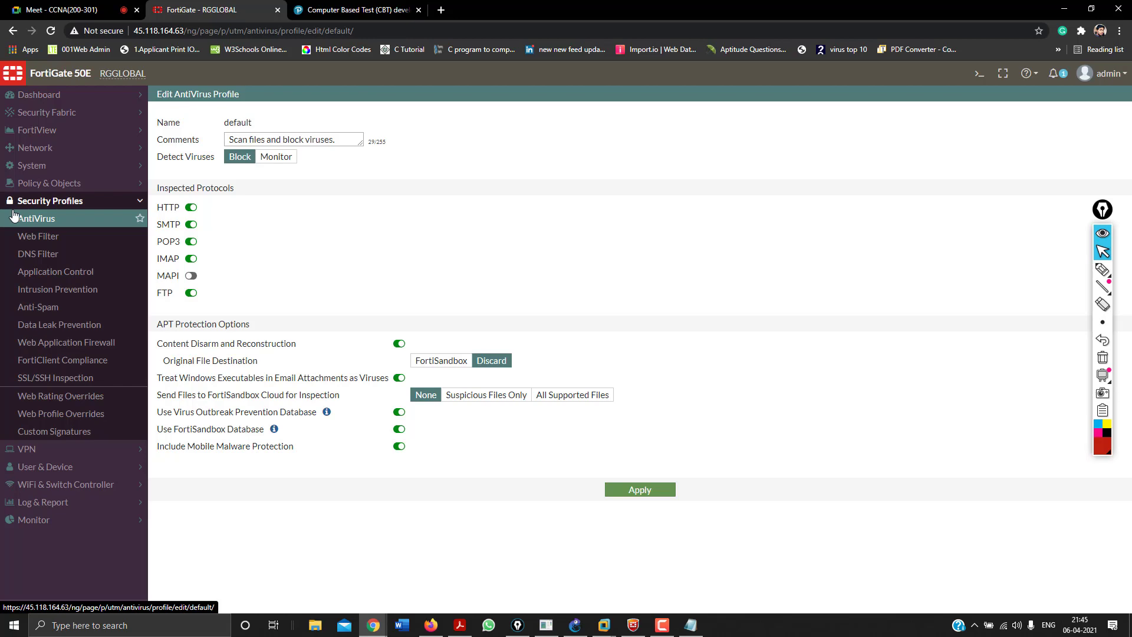
Add a '=' separator, a 'WEB filters:' heading, and a bullet on web filters restricting user web access.
{"action": "left_click", "coordinate": [691, 625]}
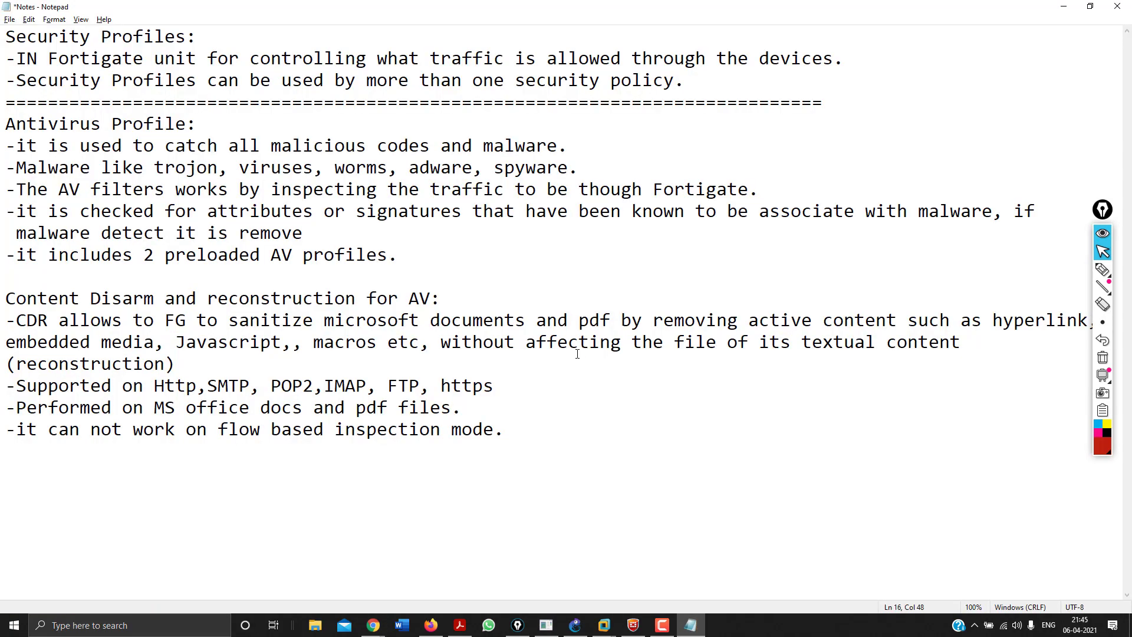
{"action": "key", "text": "Return"}
{"action": "key", "text": "Return"}
{"action": "type", "text": "============================================================================================="}
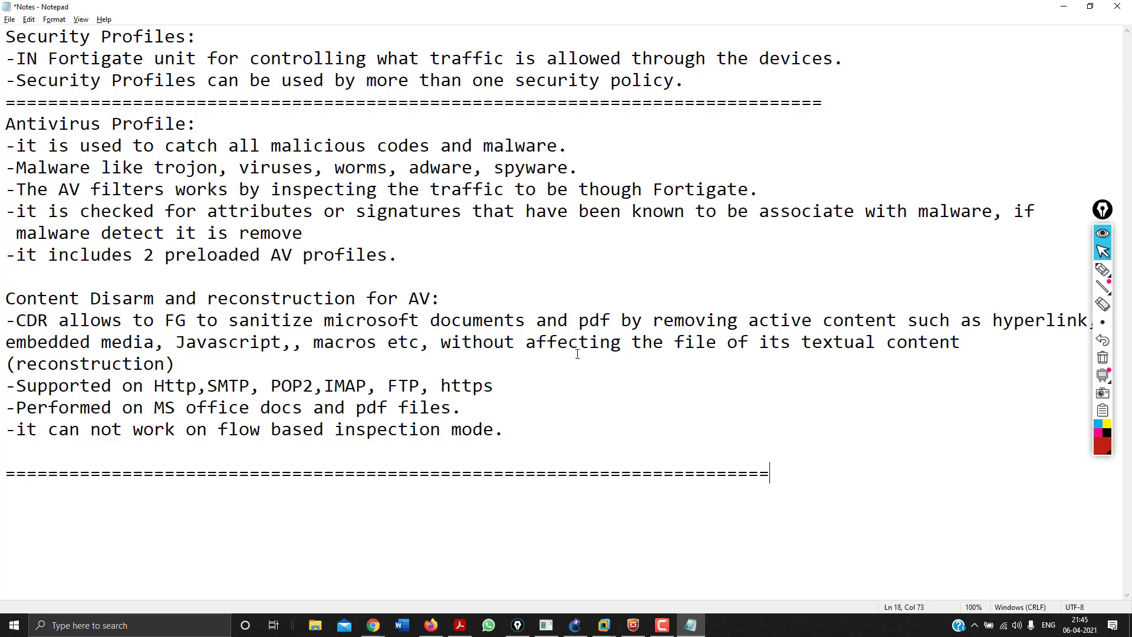
{"action": "type", "text": "======="}
{"action": "key", "text": "Return"}
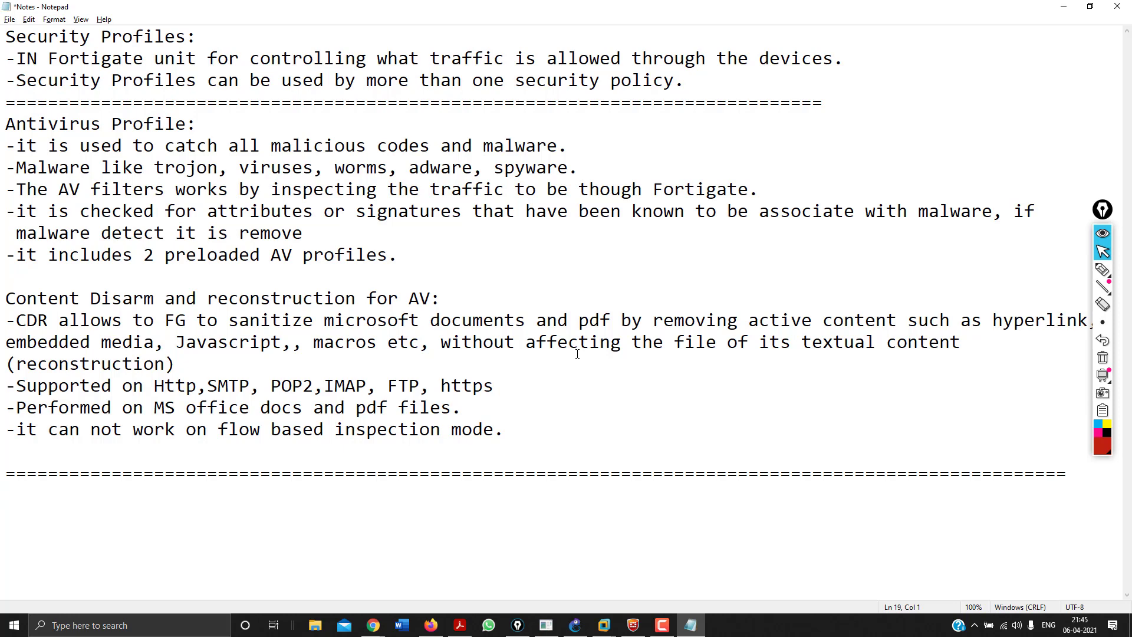
{"action": "type", "text": "WEB filters:"}
{"action": "key", "text": "Return"}
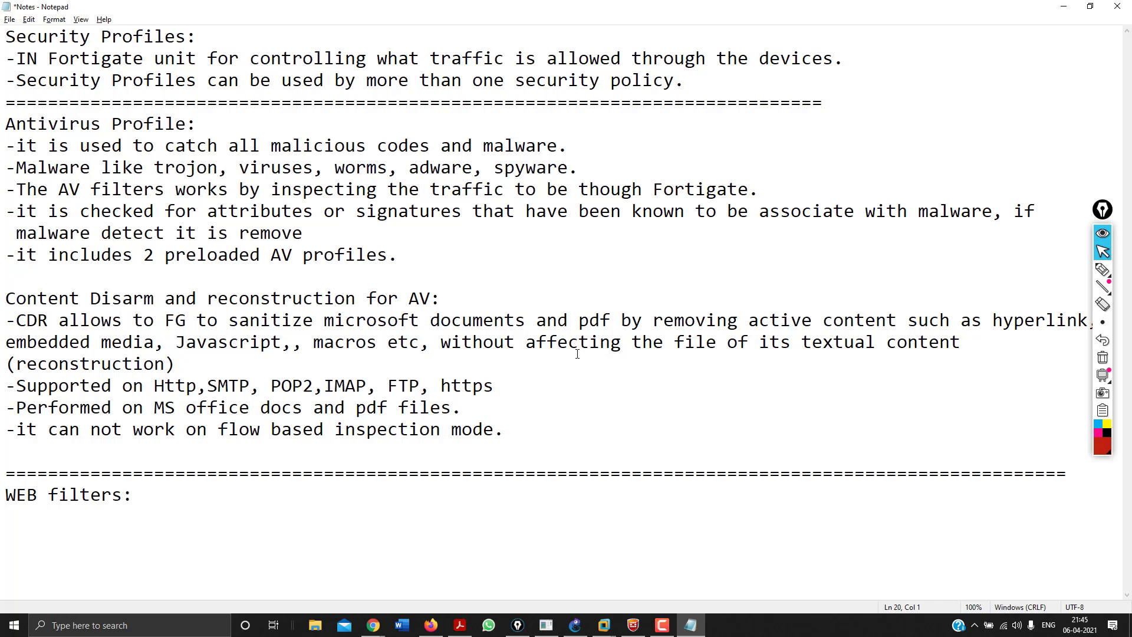
{"action": "type", "text": "-"}
{"action": "type", "text": "web filters"}
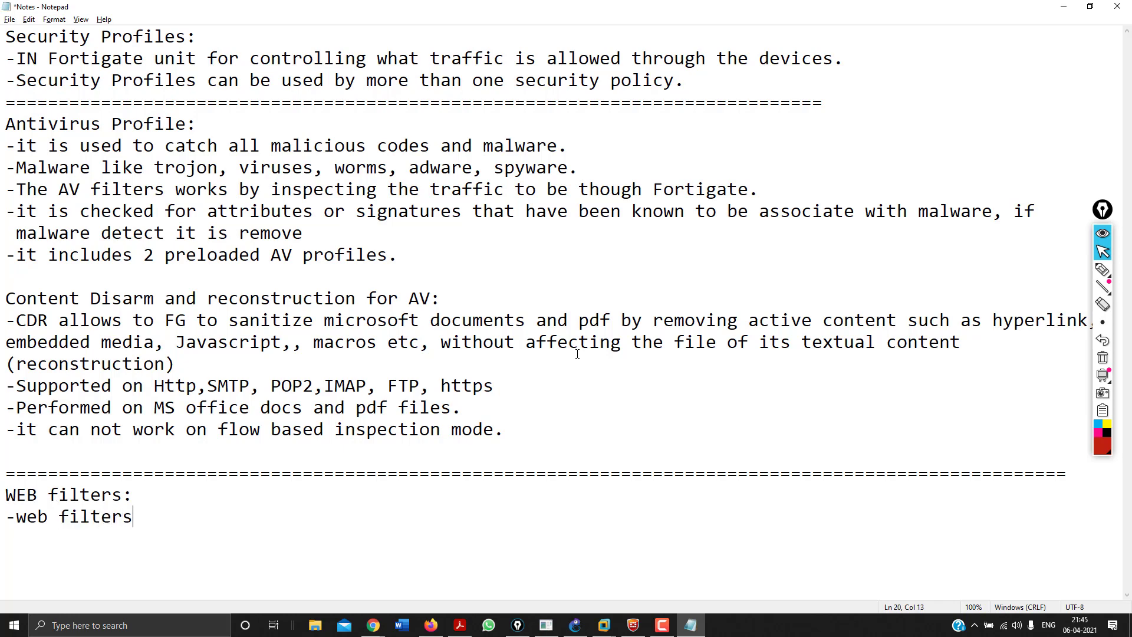
{"action": "type", "text": " restrict or "}
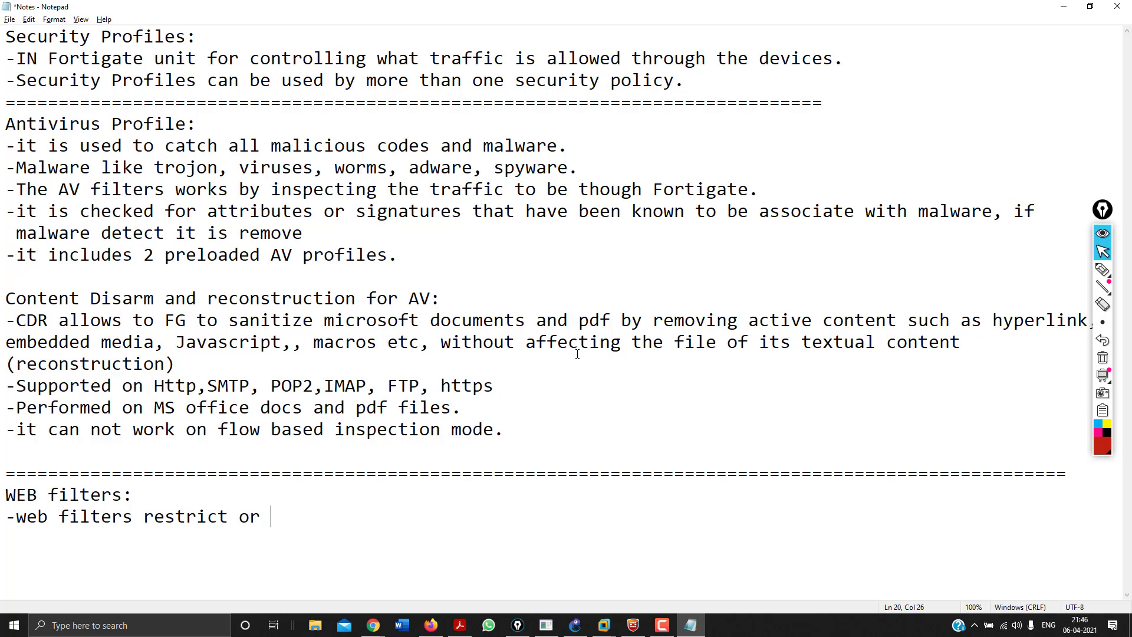
{"action": "type", "text": "control user acces"}
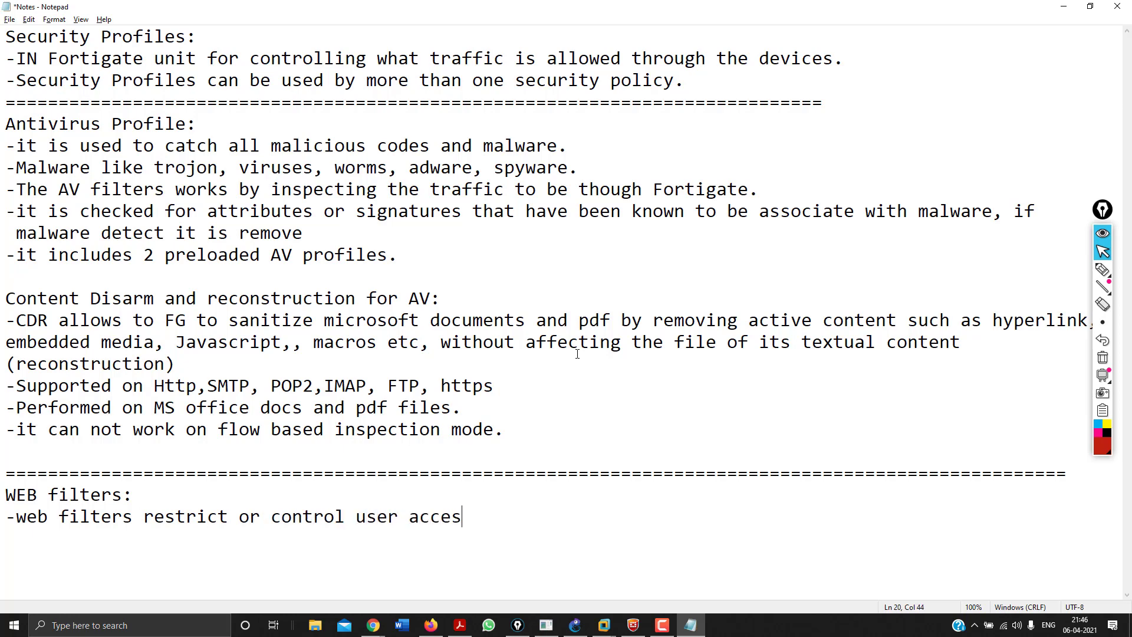
{"action": "type", "text": "s to web resources"}
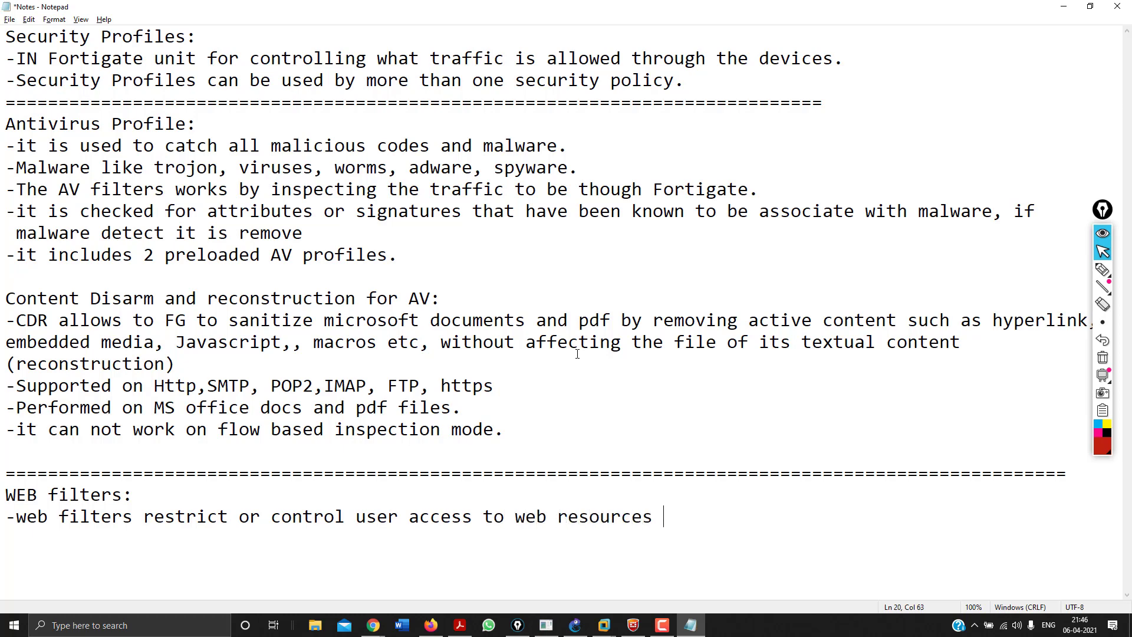
{"action": "type", "text": " and can be "}
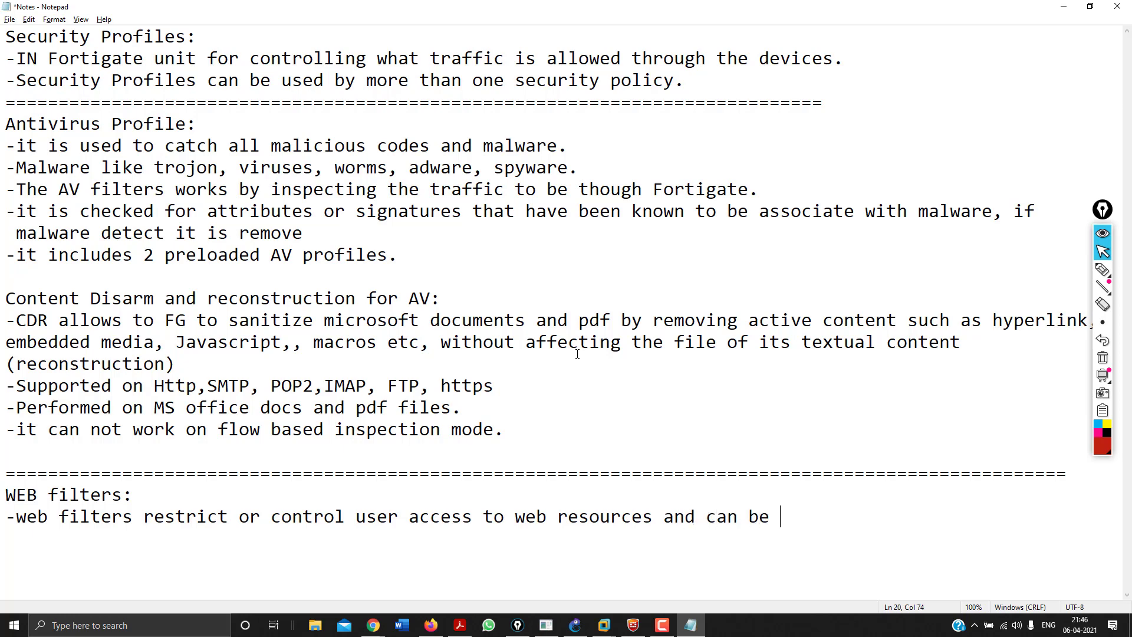
{"action": "type", "text": "applied "}
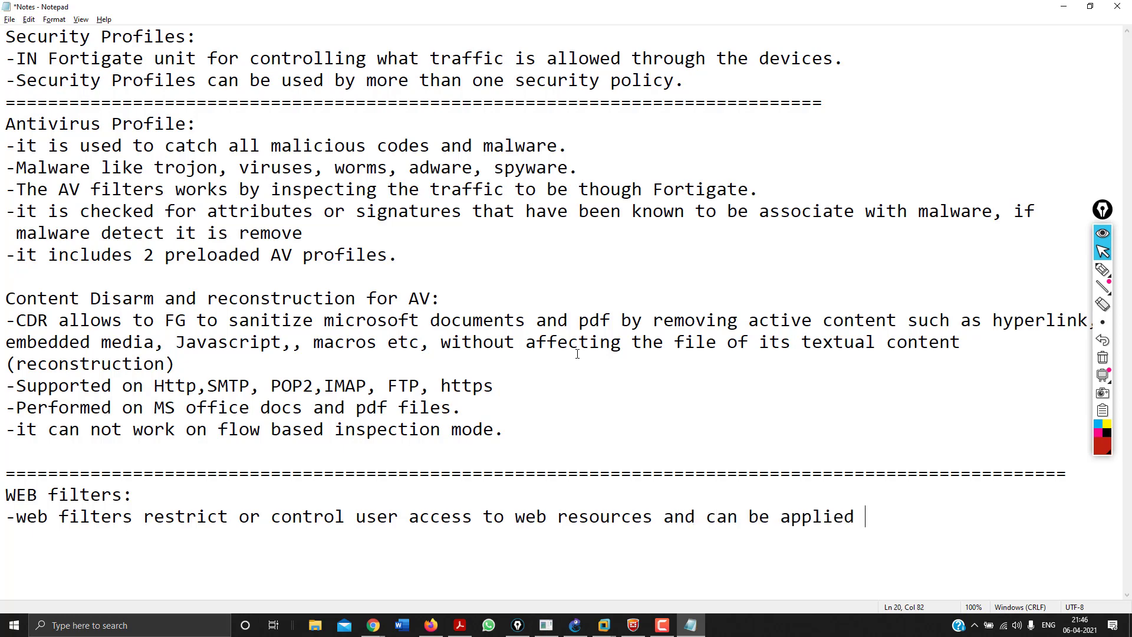
{"action": "type", "text": "to FW polices."}
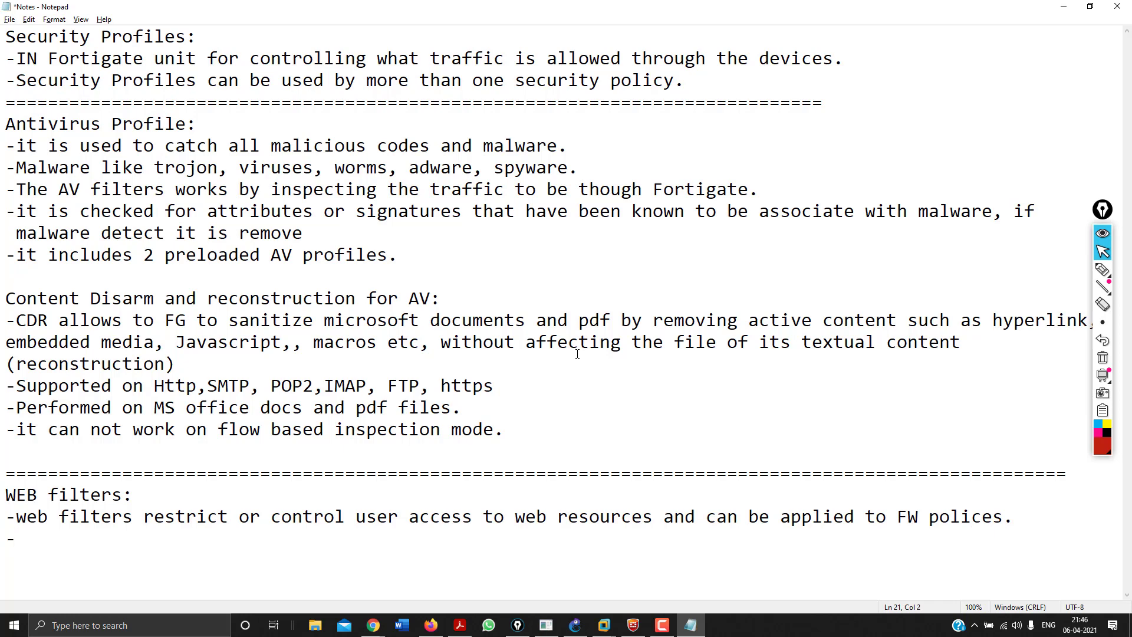
Note that web filters block specified web pages, patterns and URLs and filter web traffic.
{"action": "type", "text": "Block the web"}
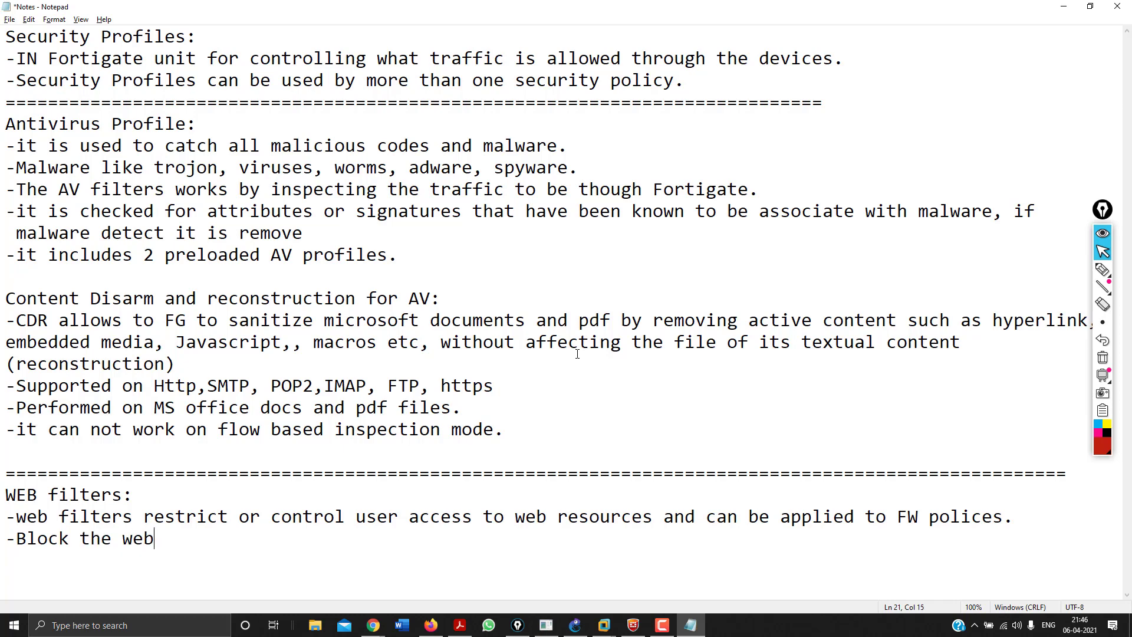
{"action": "type", "text": " pages and "}
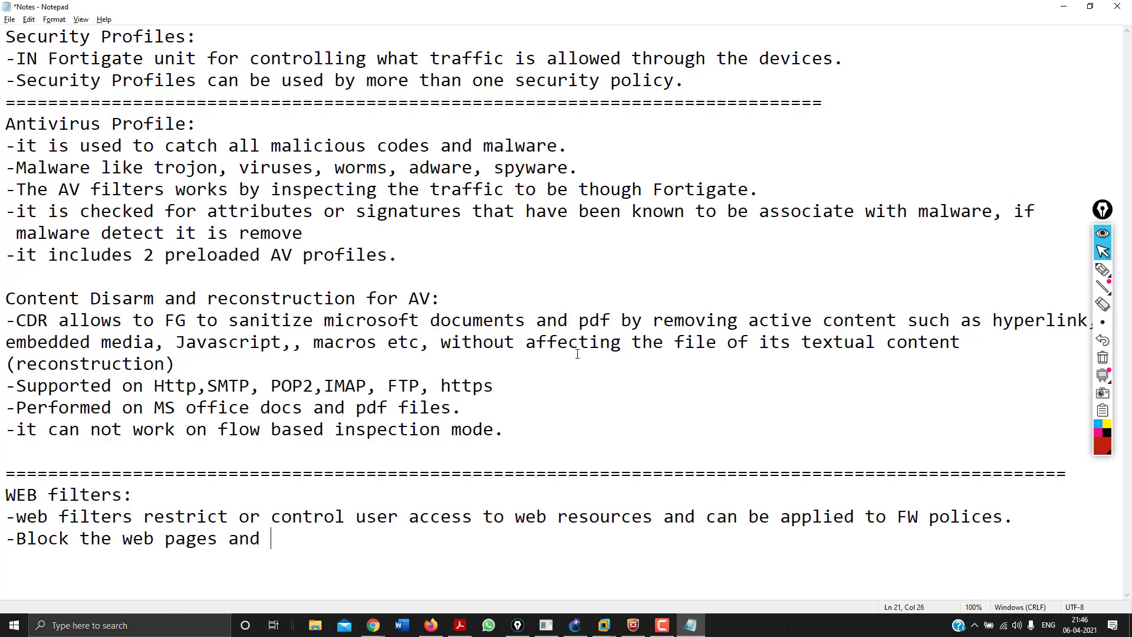
{"action": "type", "text": "pattern s"}
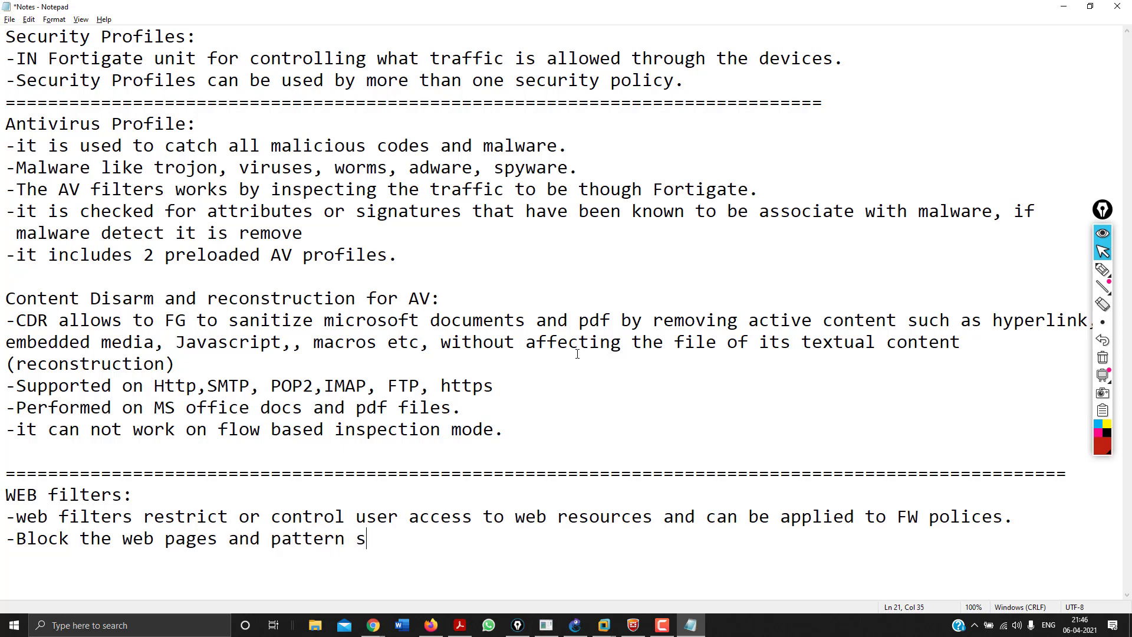
{"action": "type", "text": "peicify"}
{"action": "key", "text": "BackSpace"}
{"action": "type", "text": "yBlock "}
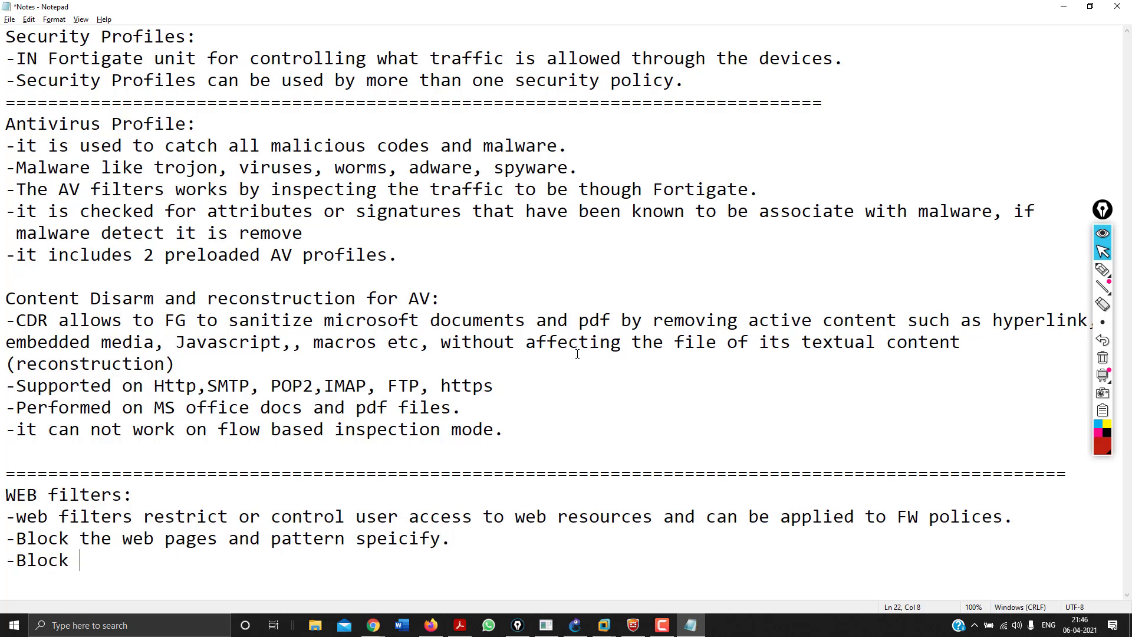
{"action": "type", "text": "the URLS."}
{"action": "key", "text": "Return"}
{"action": "type", "text": "Filter the"}
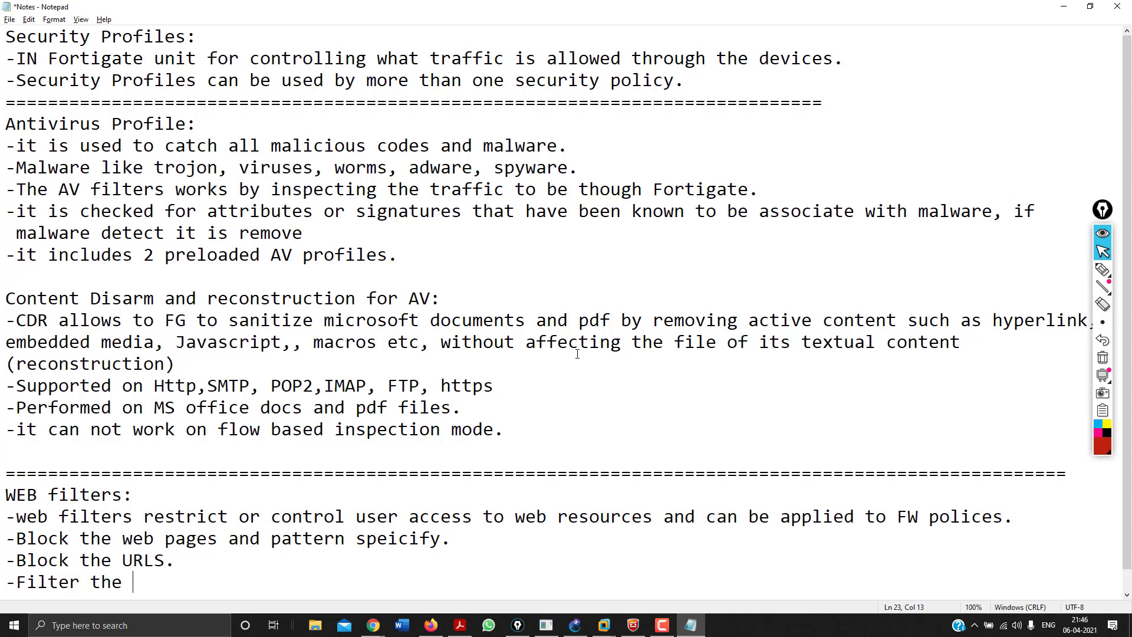
{"action": "type", "text": " we b traffic."}
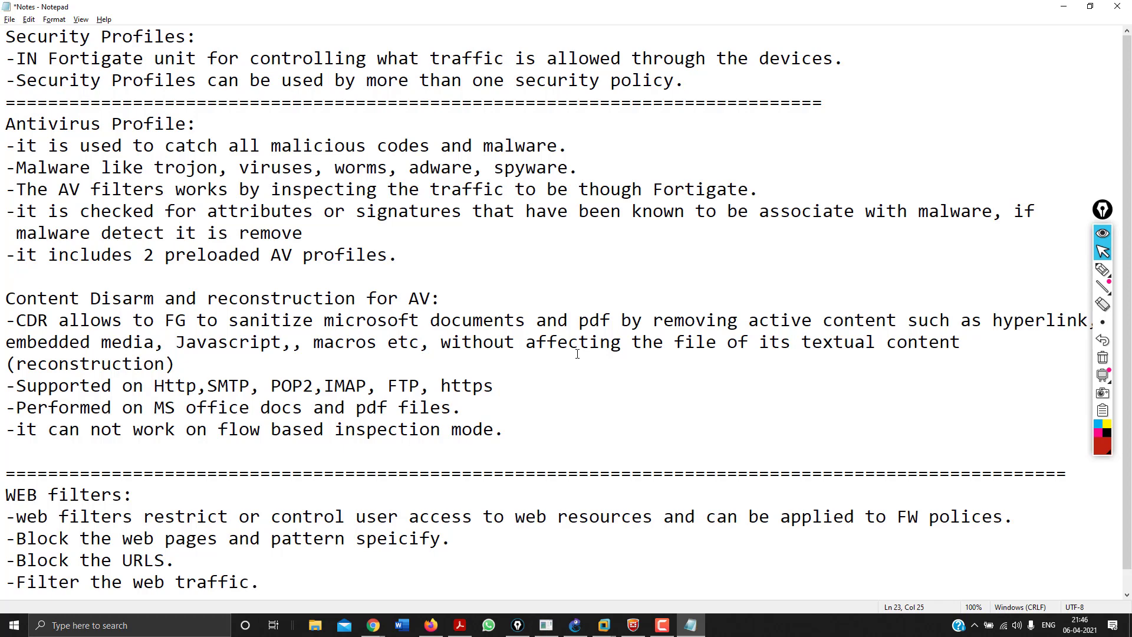
{"action": "key", "text": "Return"}
{"action": "key", "text": "Return"}
{"action": "key", "text": "Return"}
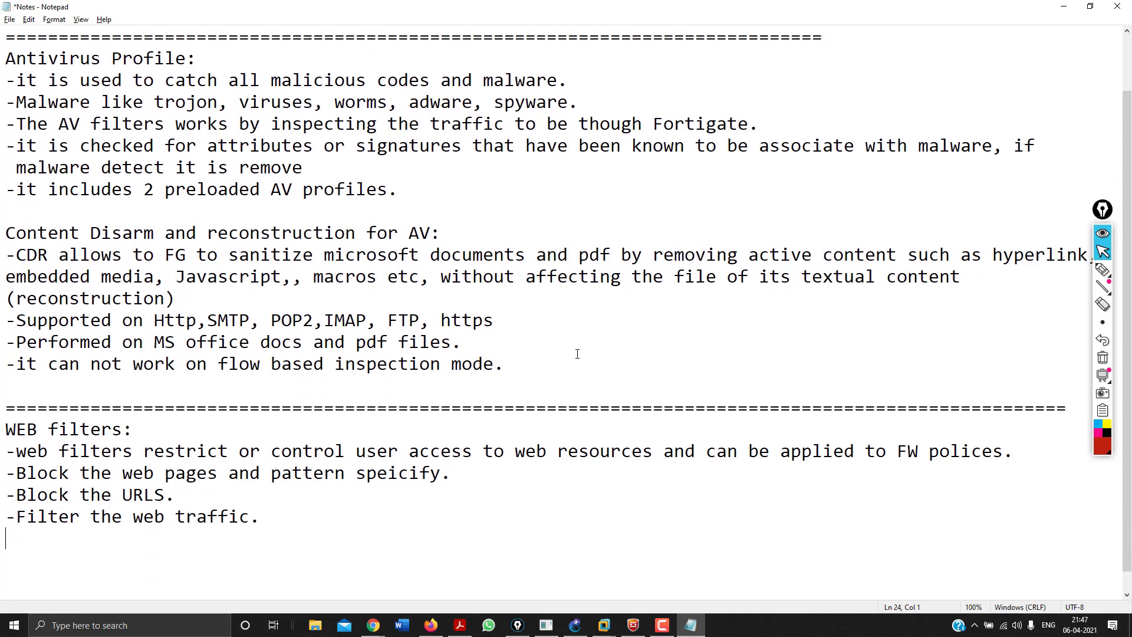
List the WF order: URL filter, FortiGuard web filtering, web content filters, web script filters, AV scanning.
{"action": "type", "text": "WF applied i"}
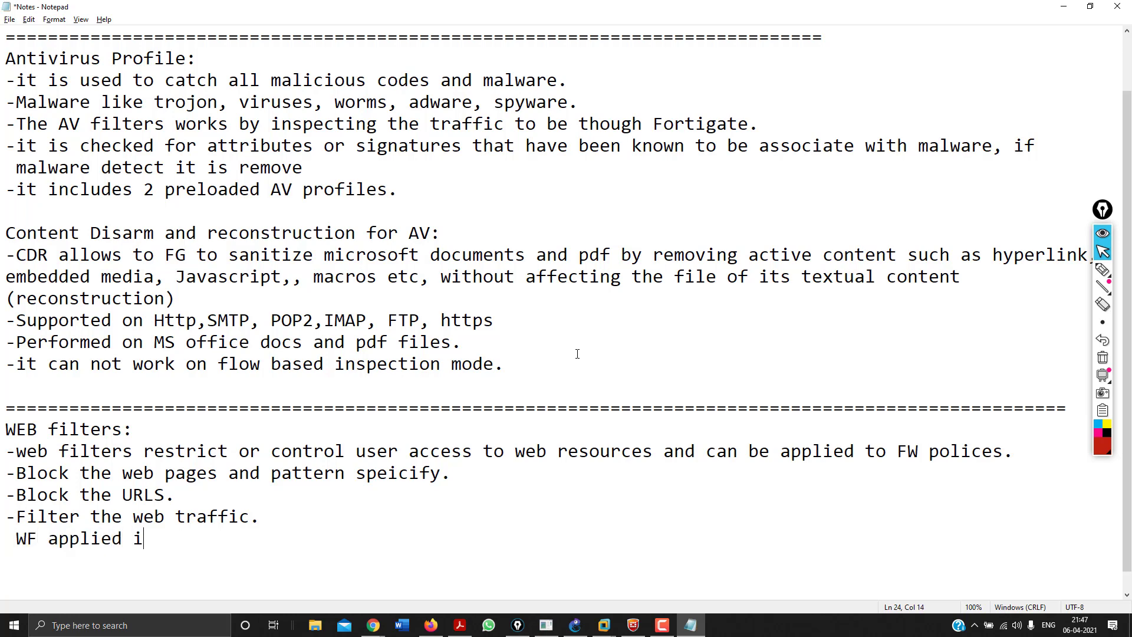
{"action": "type", "text": "n followin"}
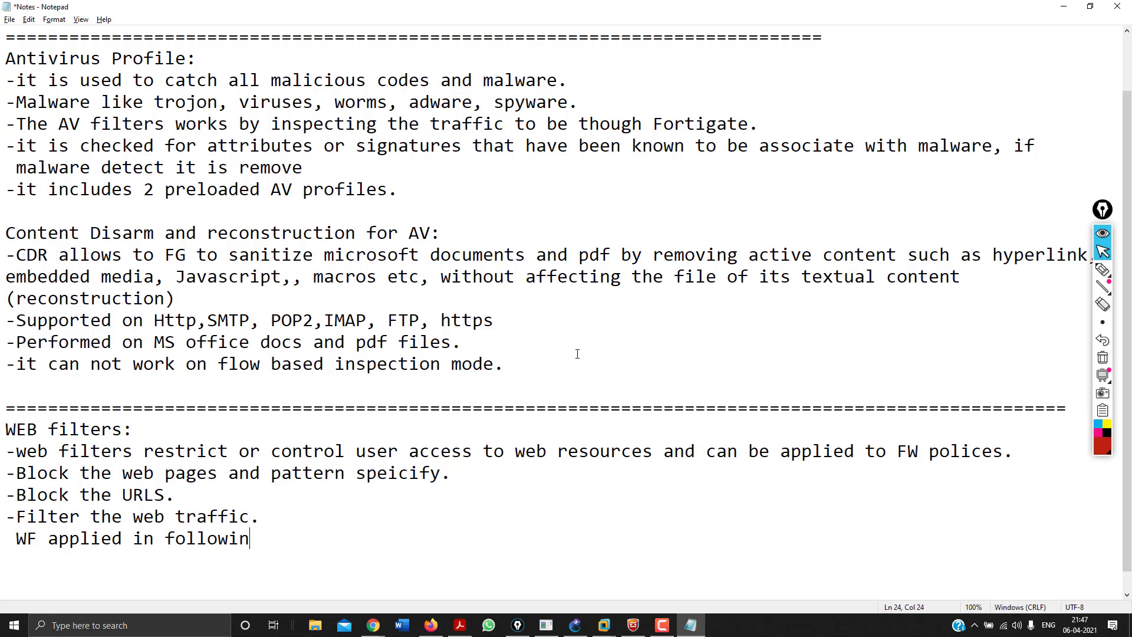
{"action": "type", "text": "g orders:"}
{"action": "key", "text": "Return"}
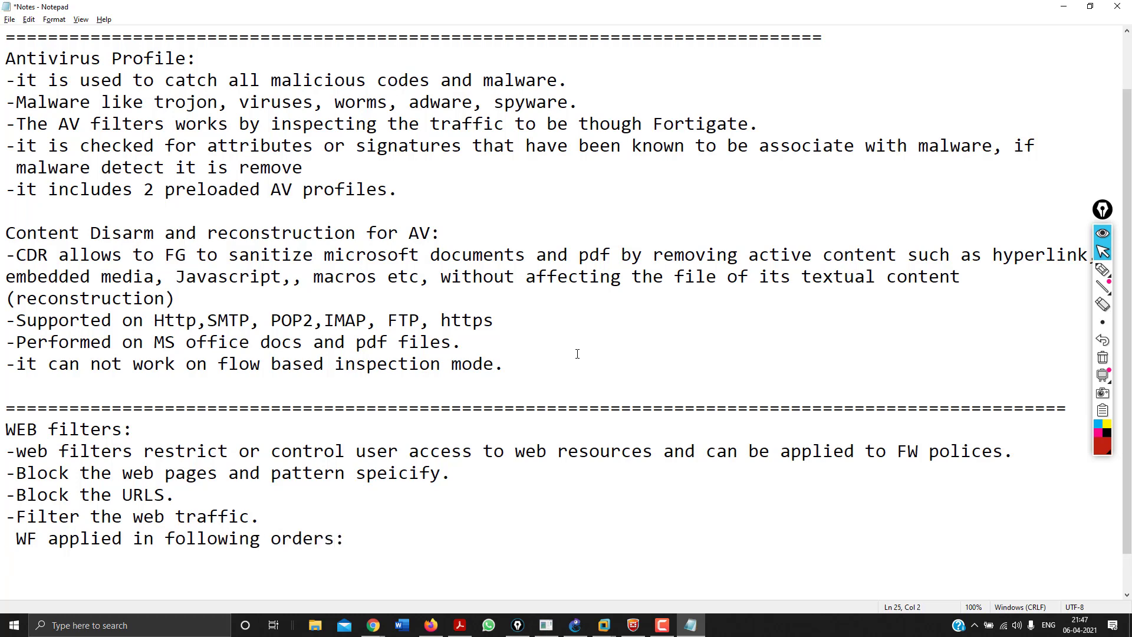
{"action": "type", "text": "-URL filter"}
{"action": "key", "text": "Return"}
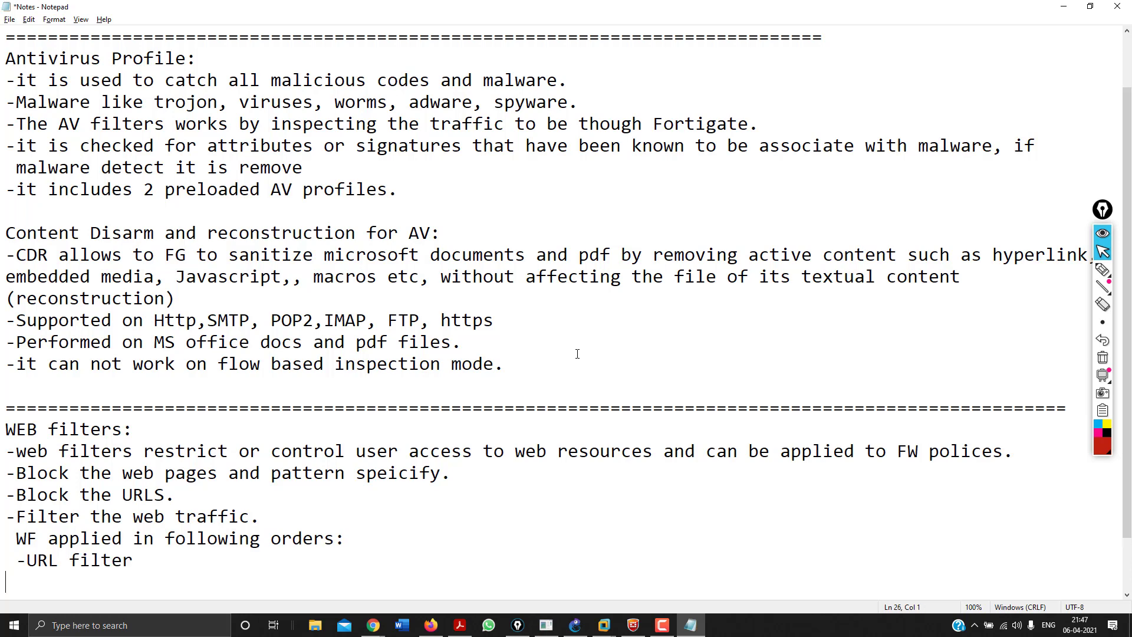
{"action": "type", "text": "-Fortiguard"}
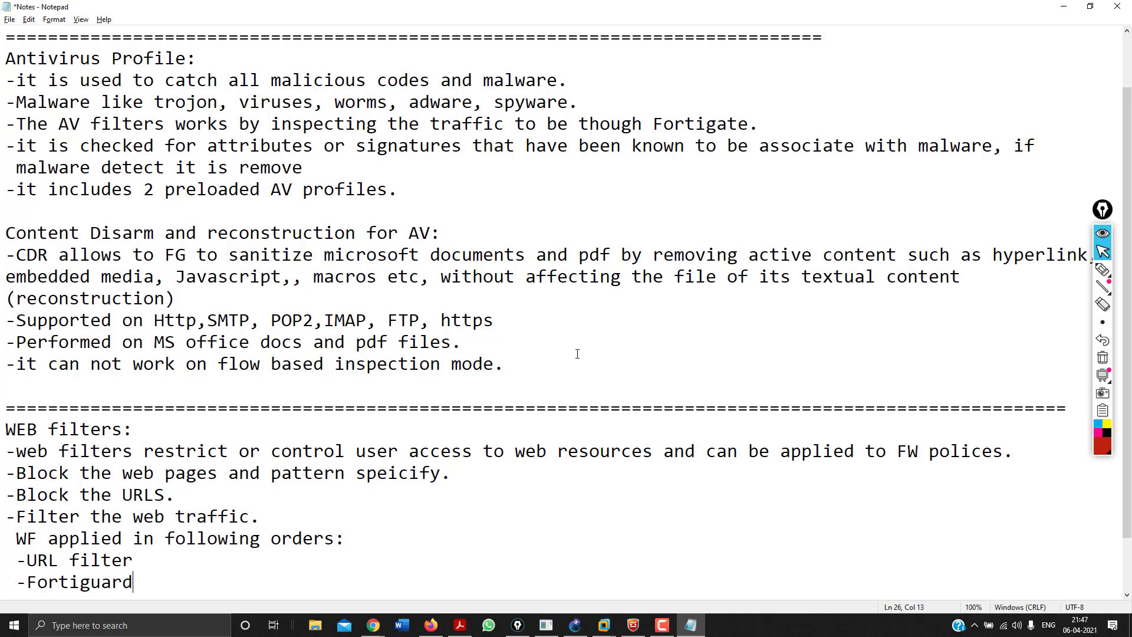
{"action": "type", "text": " web filtering"}
{"action": "key", "text": "Return"}
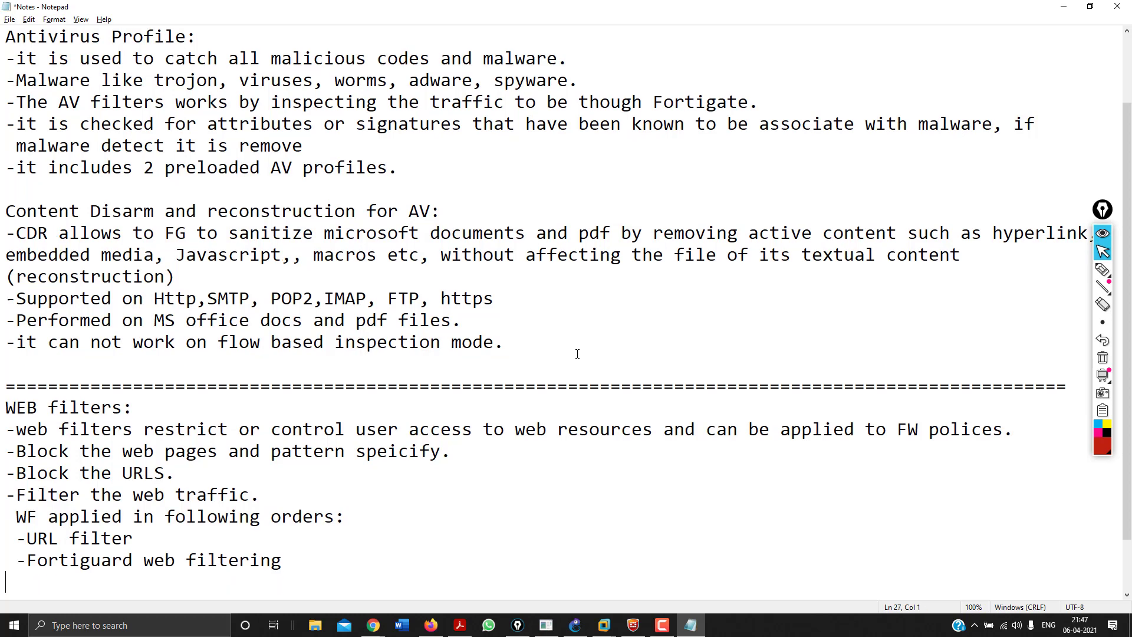
{"action": "type", "text": "-Web content "}
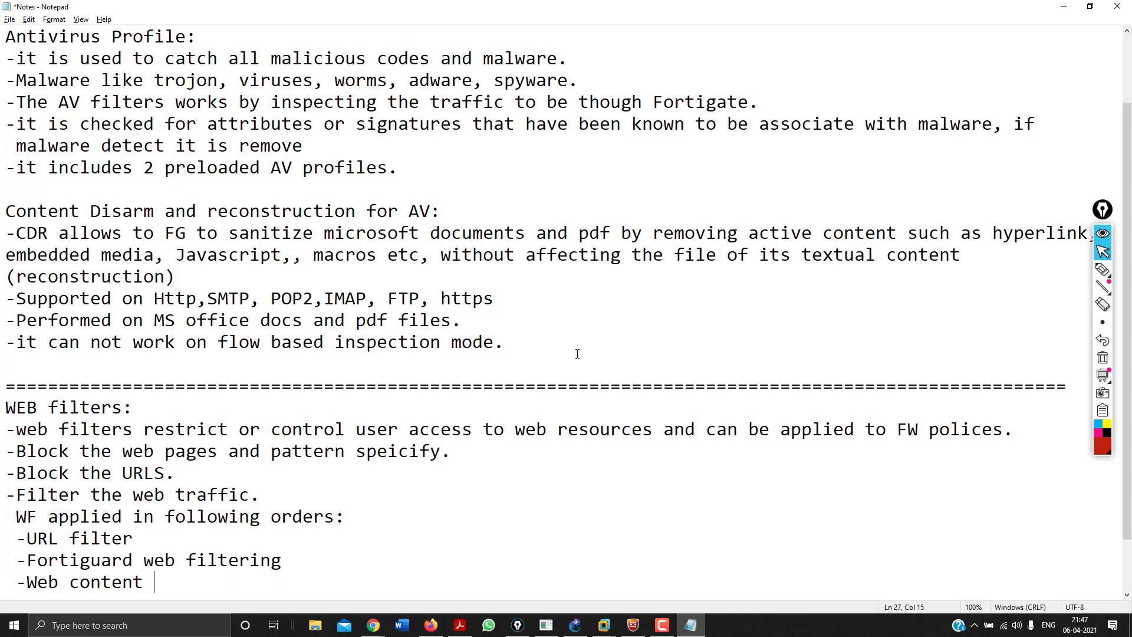
{"action": "type", "text": "filters"}
{"action": "key", "text": "Return"}
{"action": "type", "text": "-W"}
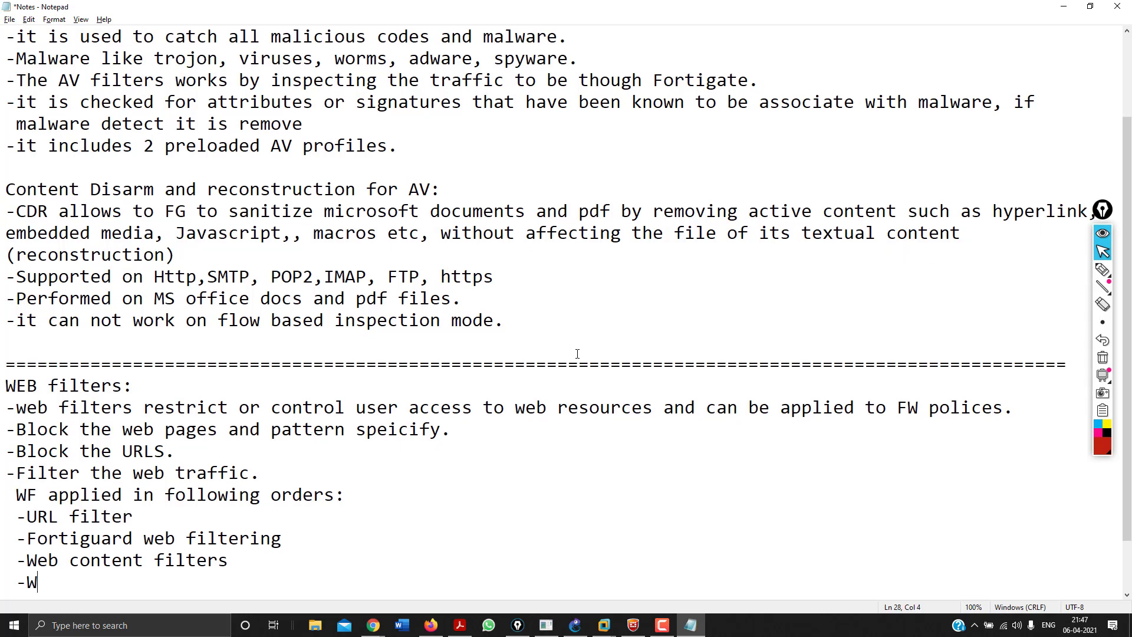
{"action": "type", "text": "eb script Filters"}
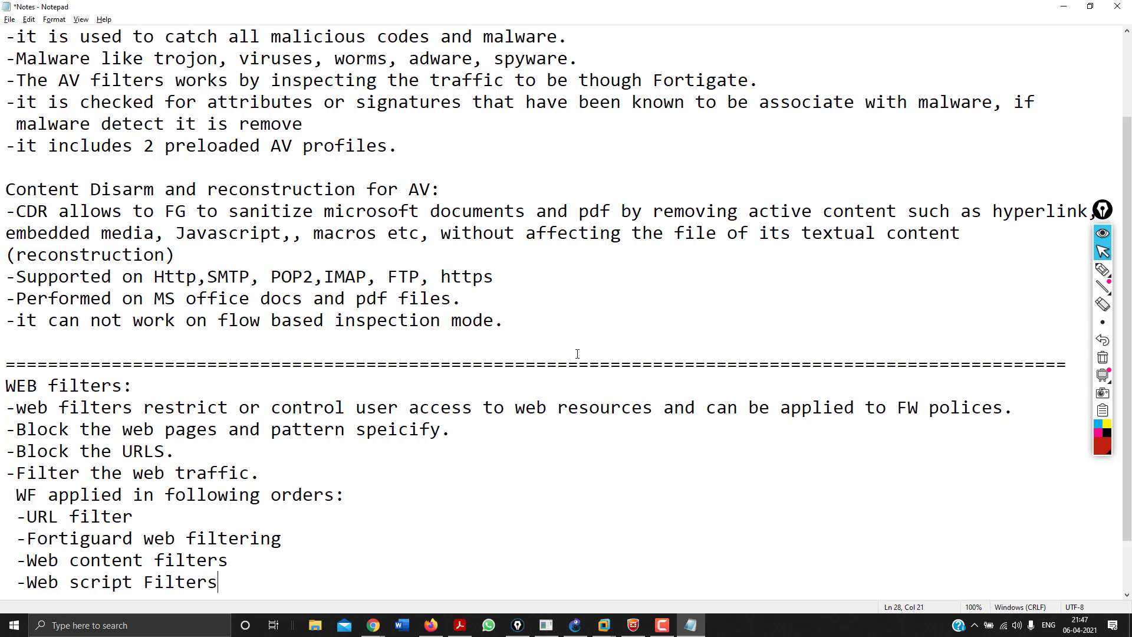
{"action": "key", "text": "Return"}
{"action": "type", "text": "-AC"}
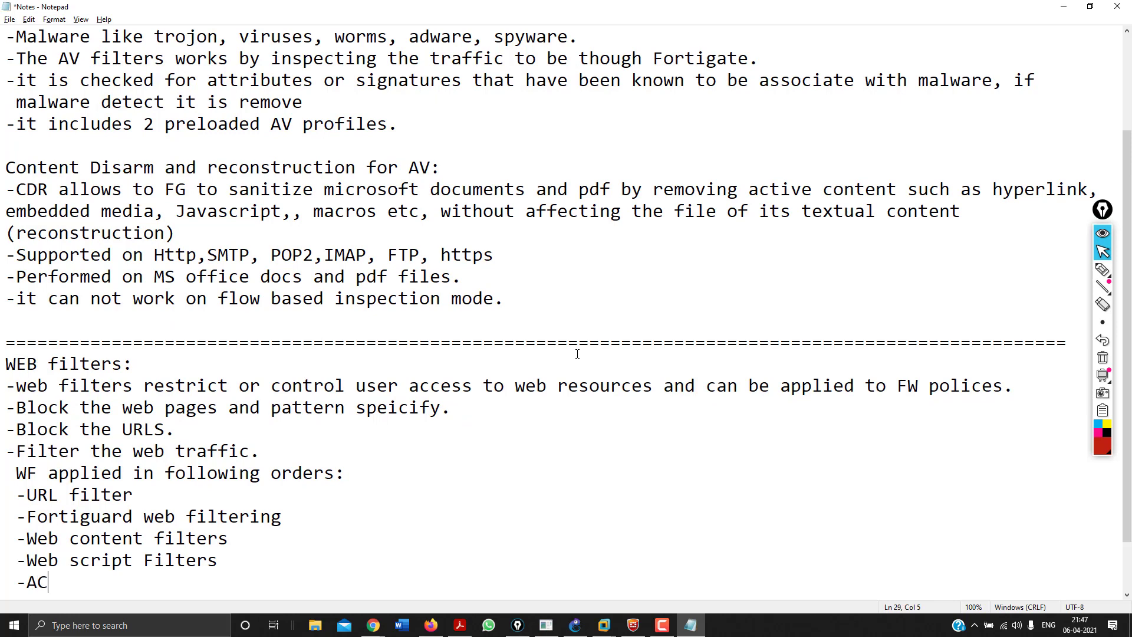
{"action": "key", "text": "BackSpace"}
{"action": "type", "text": "V scaning"}
{"action": "key", "text": "Return"}
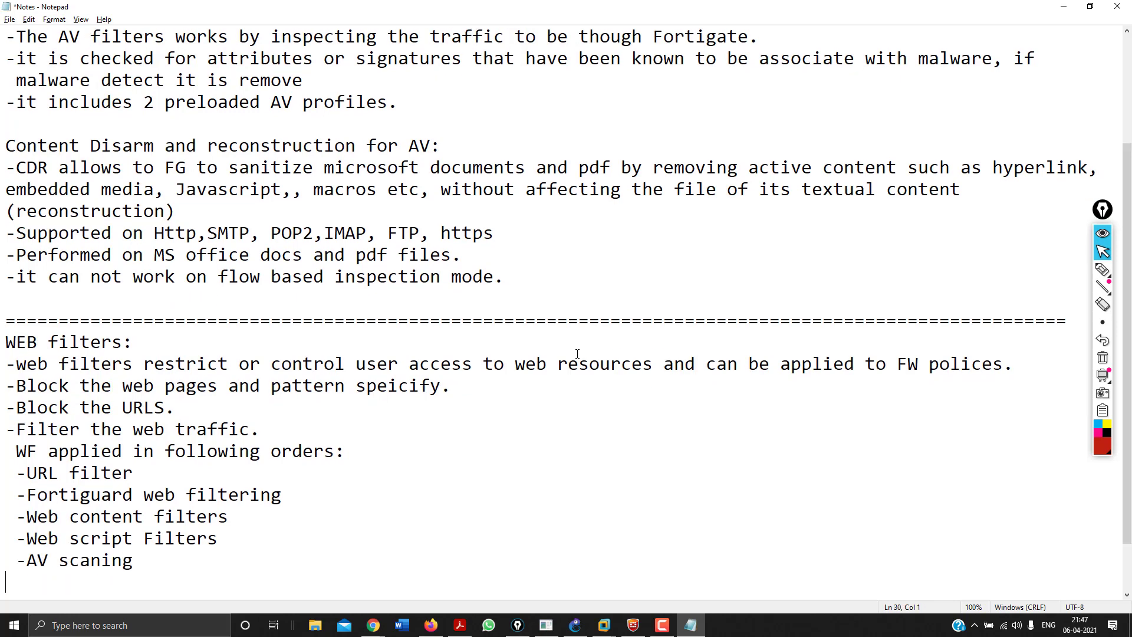
Add 'By default 3 filters pre-loaded': Default, Monitor-all (logs all URLs visited, flow based), Wifi Default.
{"action": "type", "text": "By defa"}
{"action": "key", "text": "BackSpace"}
{"action": "key", "text": "BackSpace"}
{"action": "key", "text": "BackSpace"}
{"action": "key", "text": "BackSpace"}
{"action": "key", "text": "BackSpace"}
{"action": "key", "text": "BackSpace"}
{"action": "key", "text": "BackSpace"}
{"action": "key", "text": "Return"}
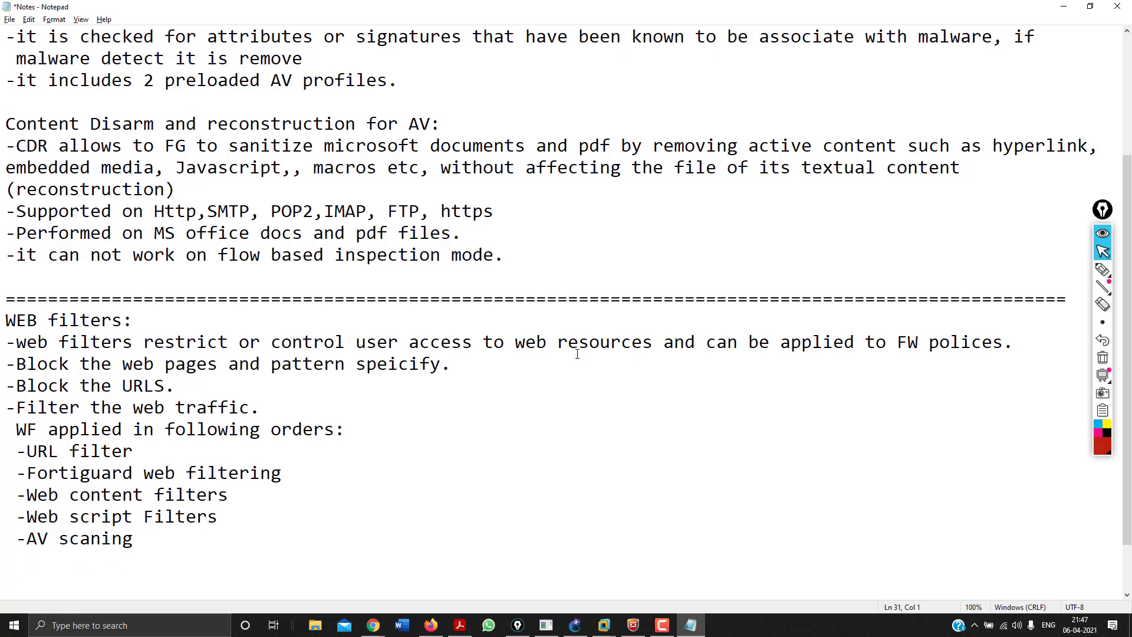
{"action": "type", "text": "By default "}
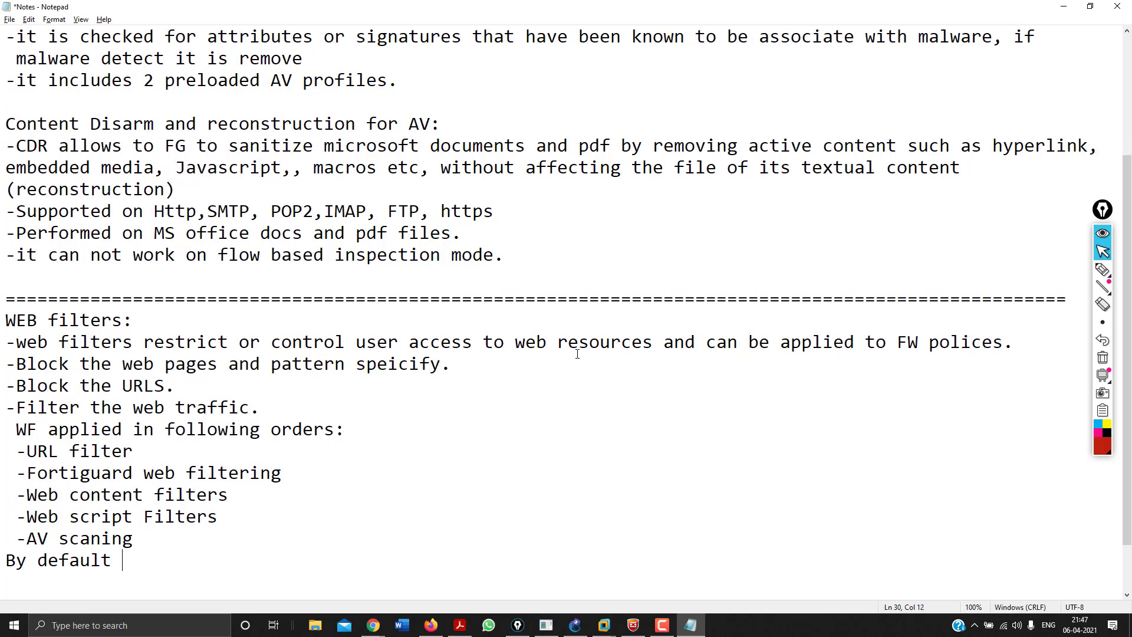
{"action": "type", "text": "3 filters pre"}
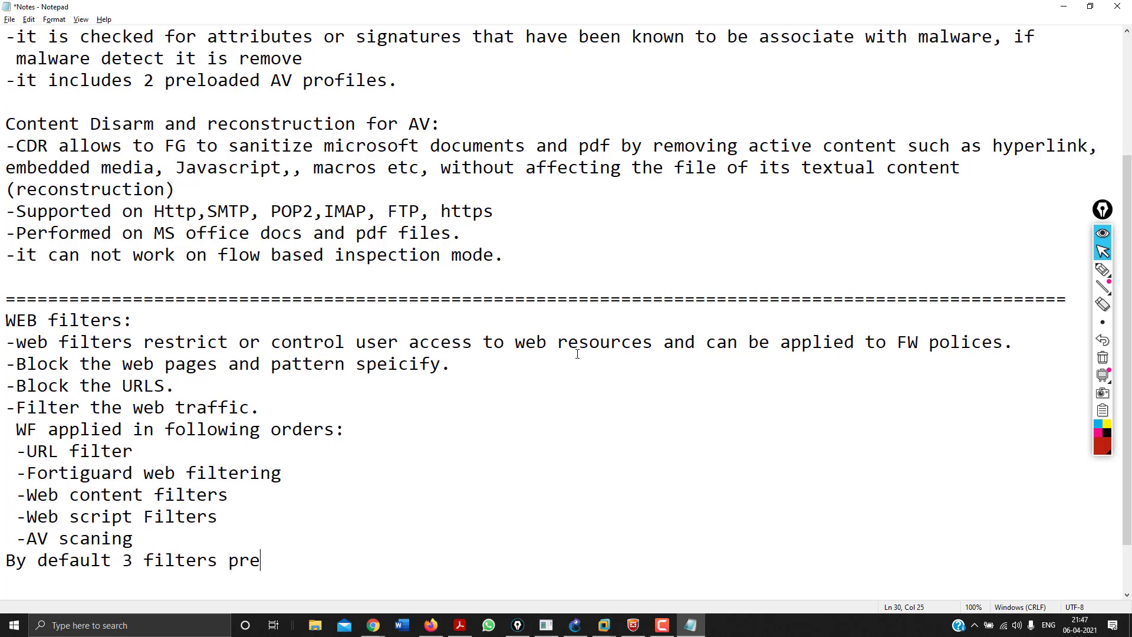
{"action": "type", "text": "-loaded"}
{"action": "key", "text": "Return"}
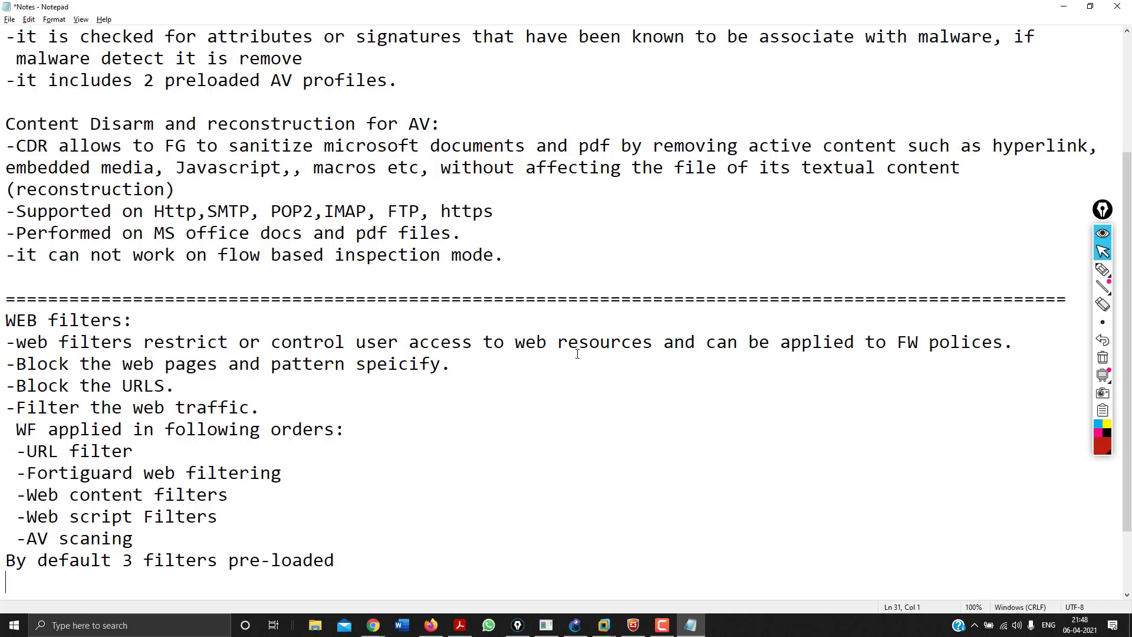
{"action": "type", "text": "-De"}
{"action": "key", "text": "BackSpace"}
{"action": "type", "text": "efailt"}
{"action": "key", "text": "Return"}
{"action": "type", "text": "-"}
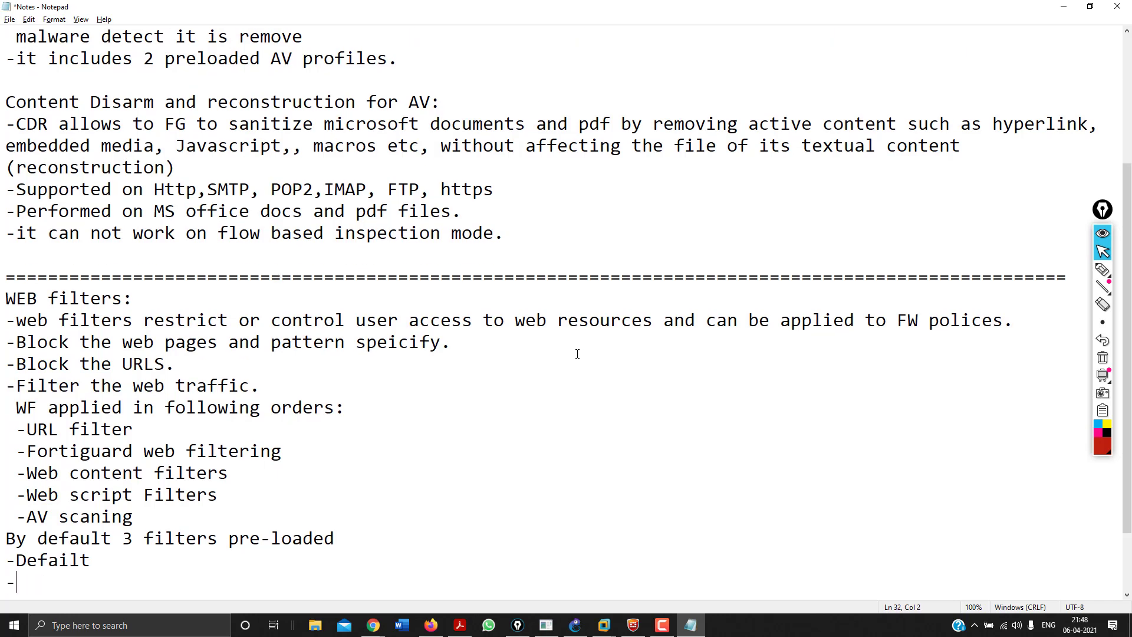
{"action": "type", "text": "MOnitor-all (M"}
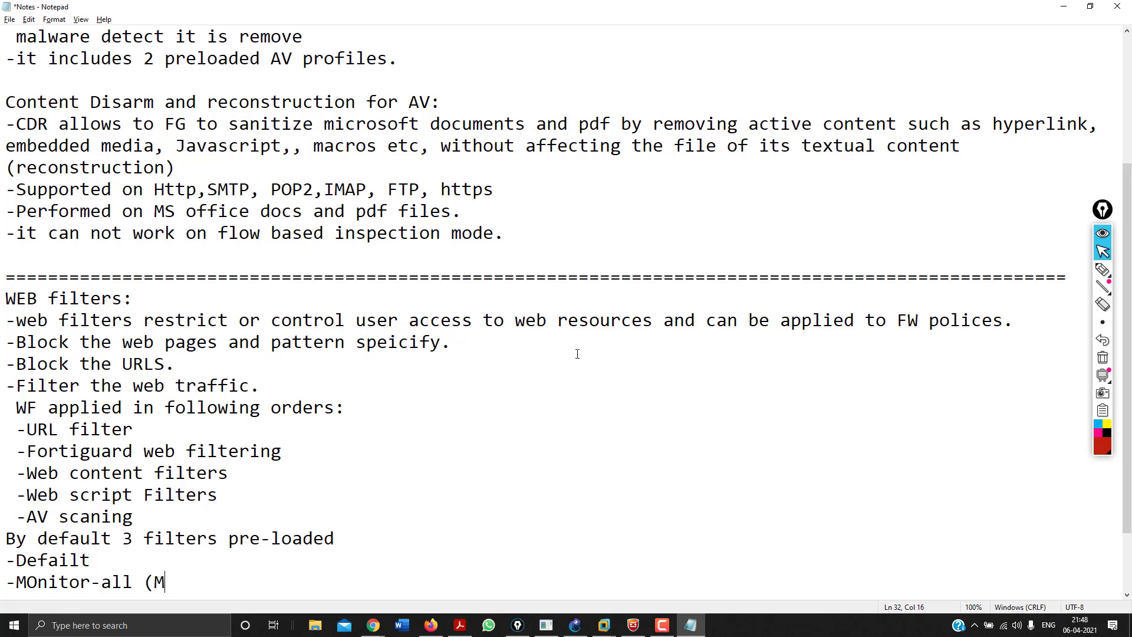
{"action": "type", "text": "onitor and log "}
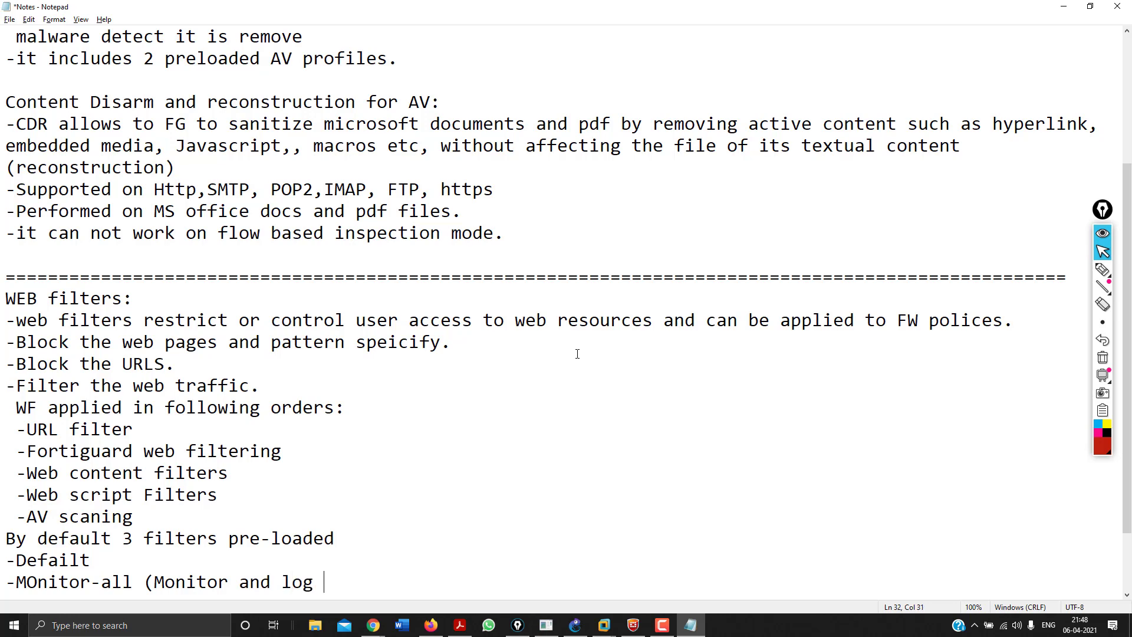
{"action": "type", "text": "all URL viste"}
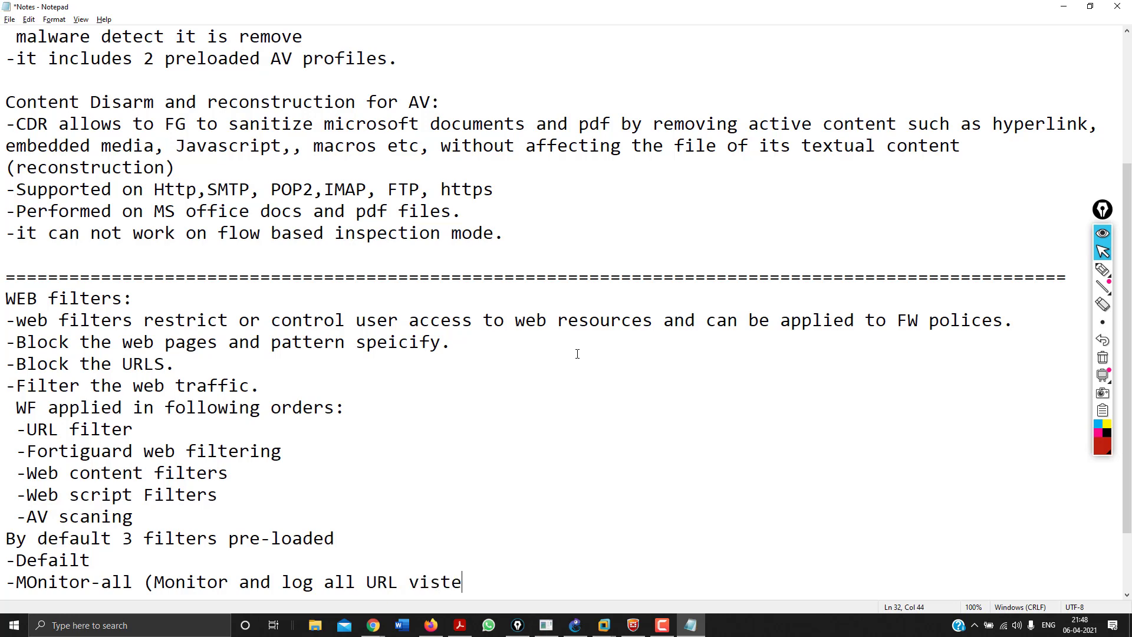
{"action": "type", "text": "d , g"}
{"action": "key", "text": "BackSpace"}
{"action": "type", "text": "flow based)"}
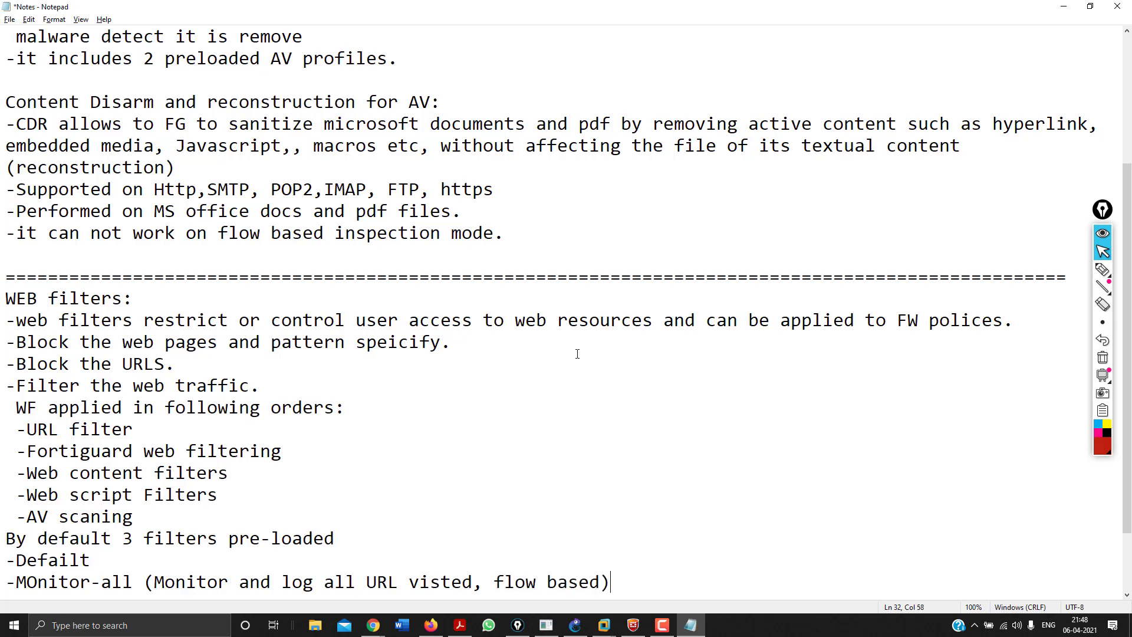
{"action": "key", "text": "Return"}
{"action": "type", "text": "-W"}
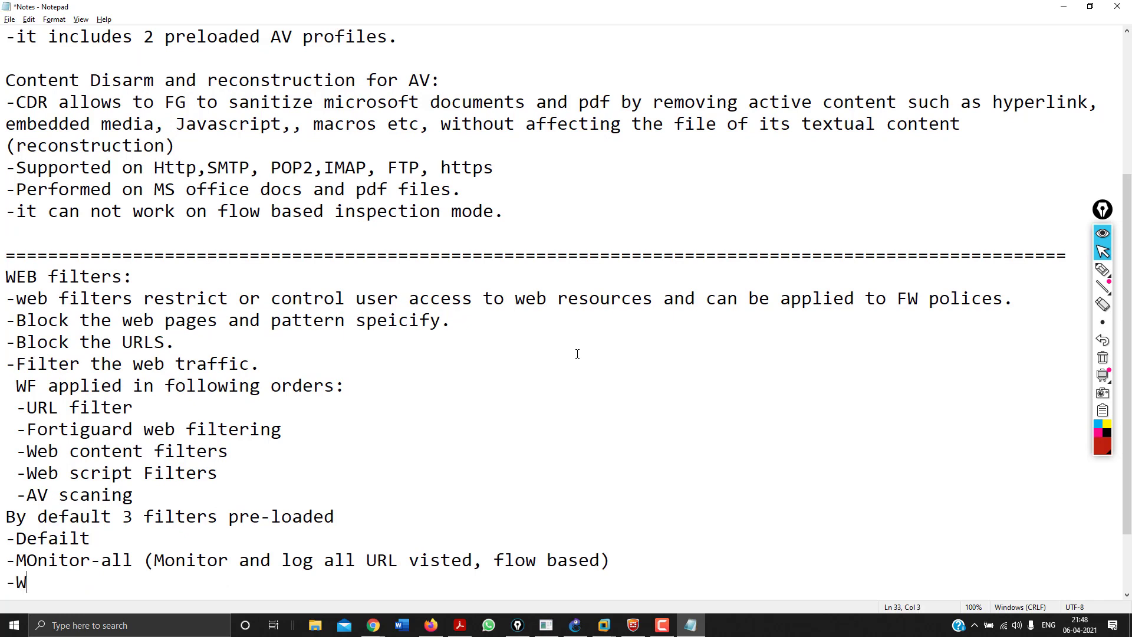
{"action": "type", "text": "ifi Default."}
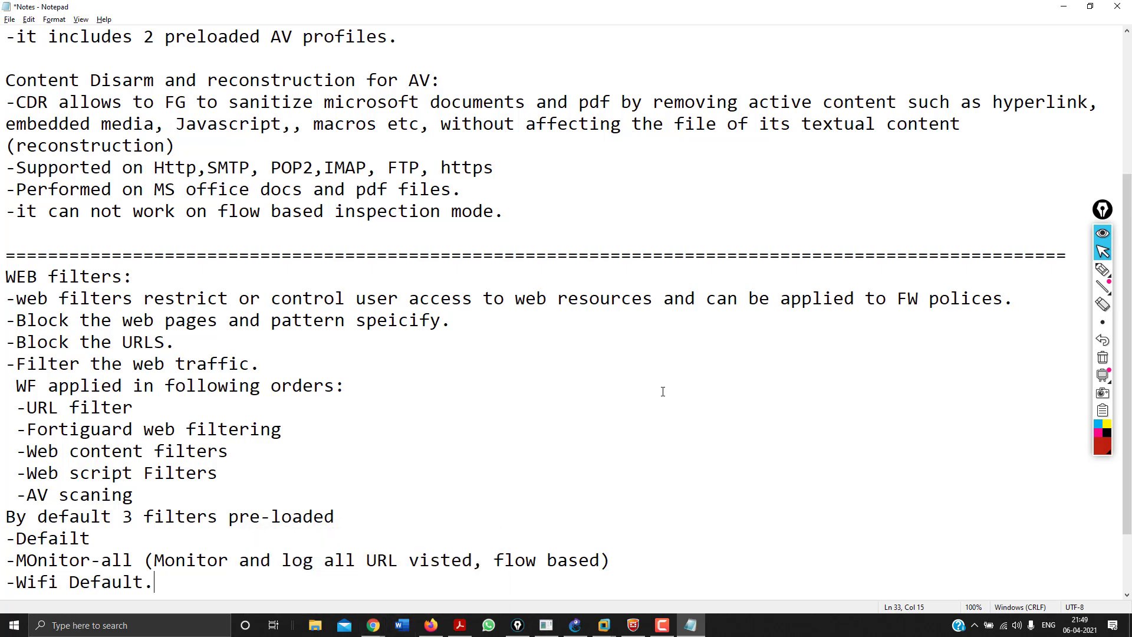
{"action": "left_click", "coordinate": [1102, 270]}
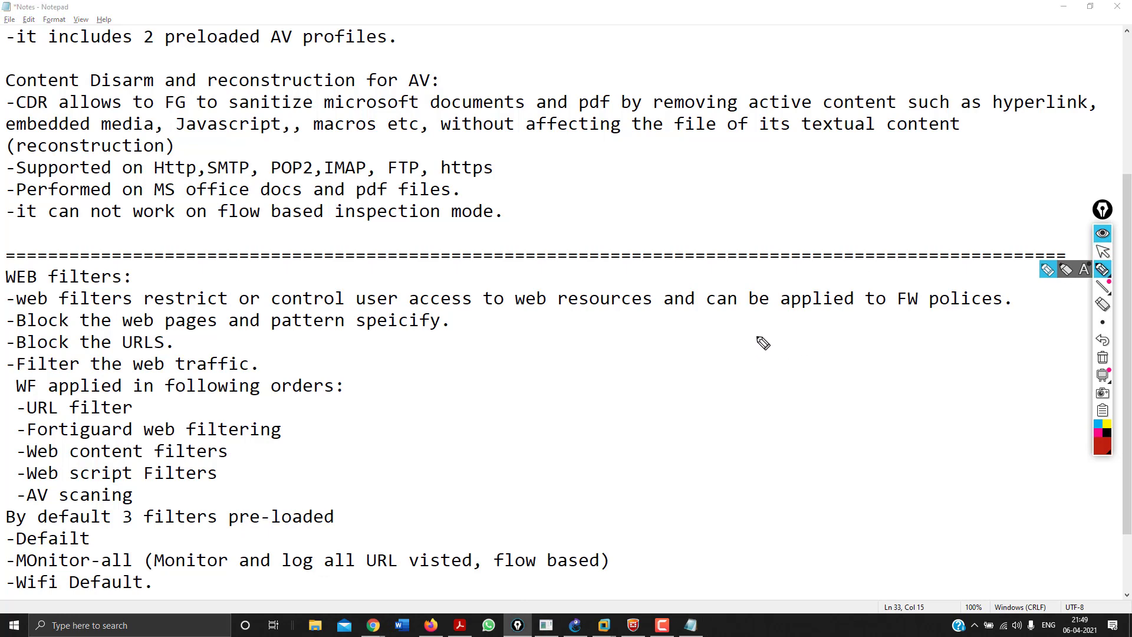
{"action": "left_click", "coordinate": [1103, 251]}
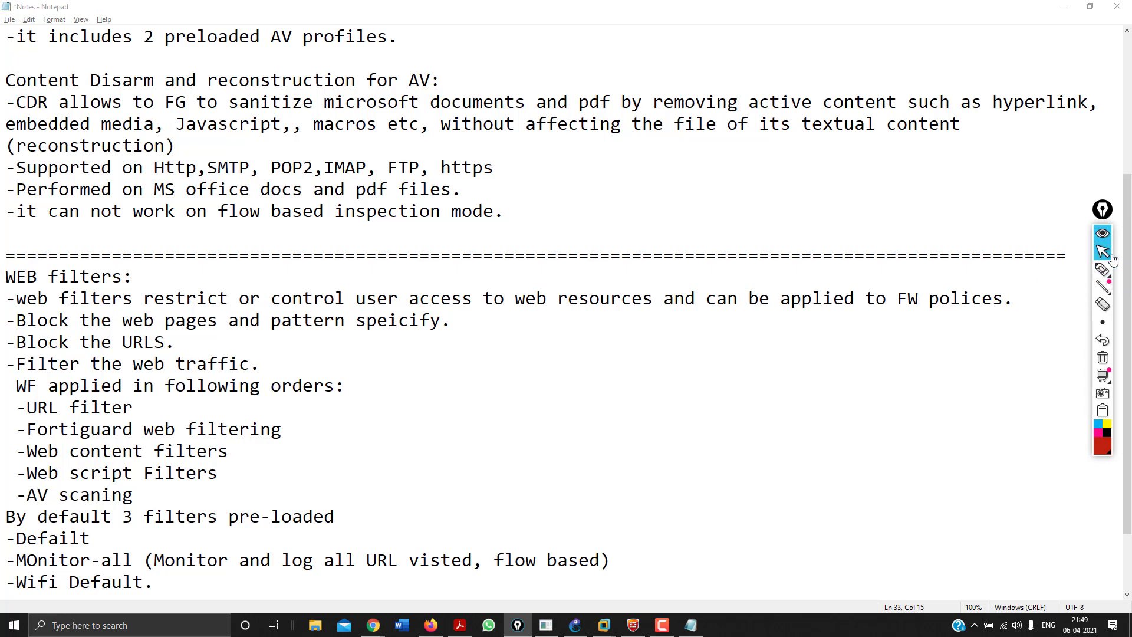
{"action": "left_click", "coordinate": [1103, 270]}
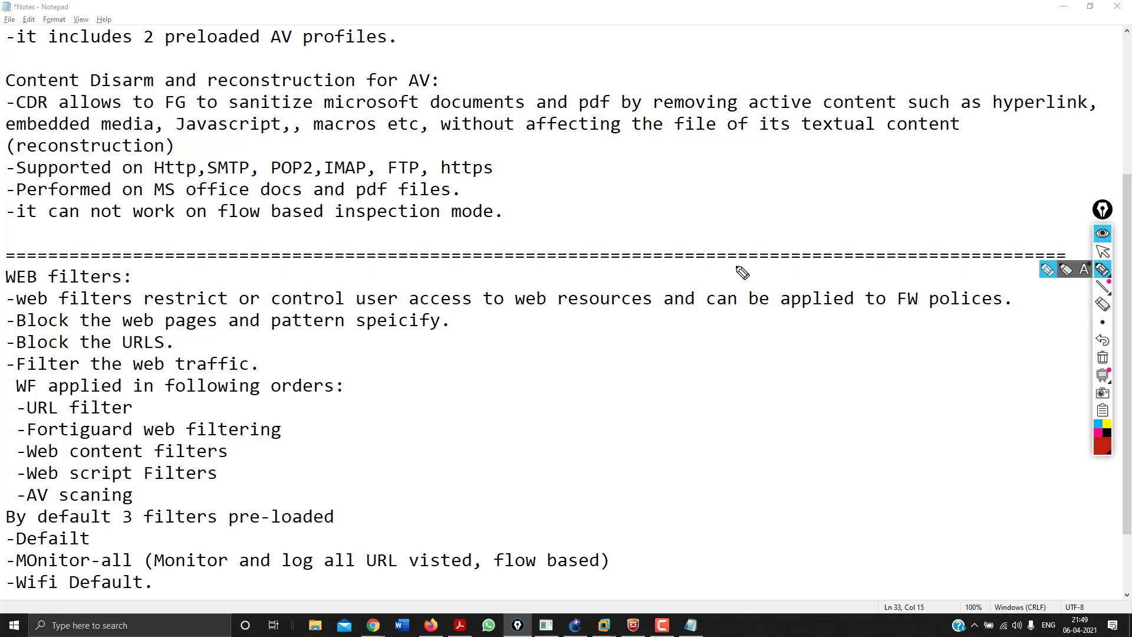
{"action": "mouse_move", "coordinate": [171, 528]}
{"action": "left_mouse_down"}
{"action": "mouse_move", "coordinate": [184, 559]}
{"action": "mouse_move", "coordinate": [169, 581]}
{"action": "left_mouse_up"}
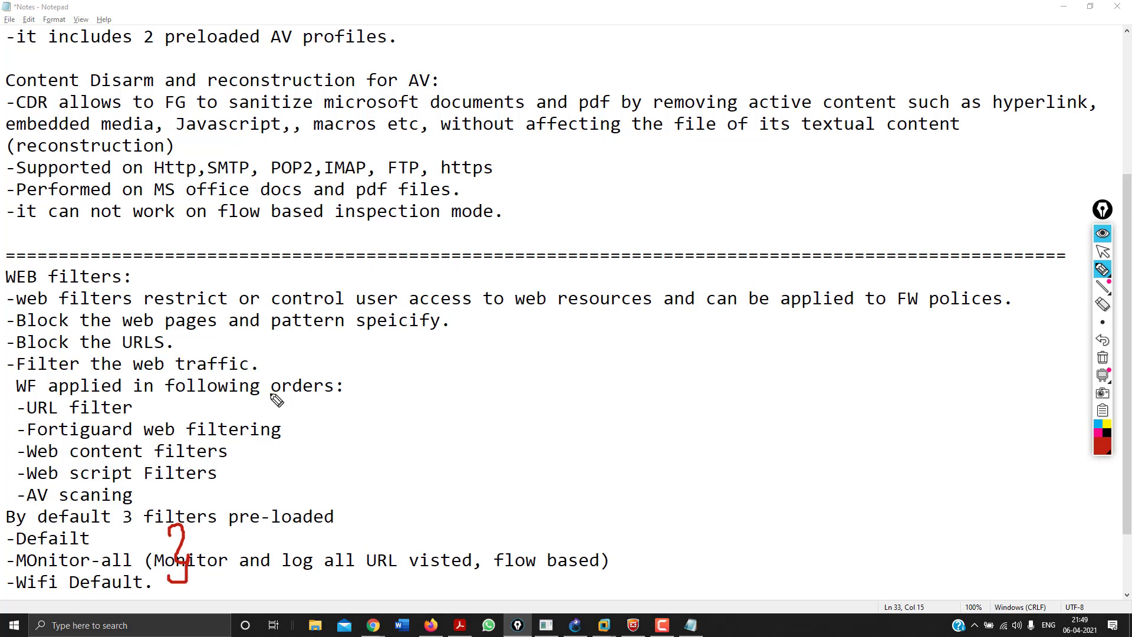
{"action": "mouse_move", "coordinate": [179, 48]}
{"action": "left_mouse_down"}
{"action": "mouse_move", "coordinate": [119, 47]}
{"action": "mouse_move", "coordinate": [177, 46]}
{"action": "left_mouse_up"}
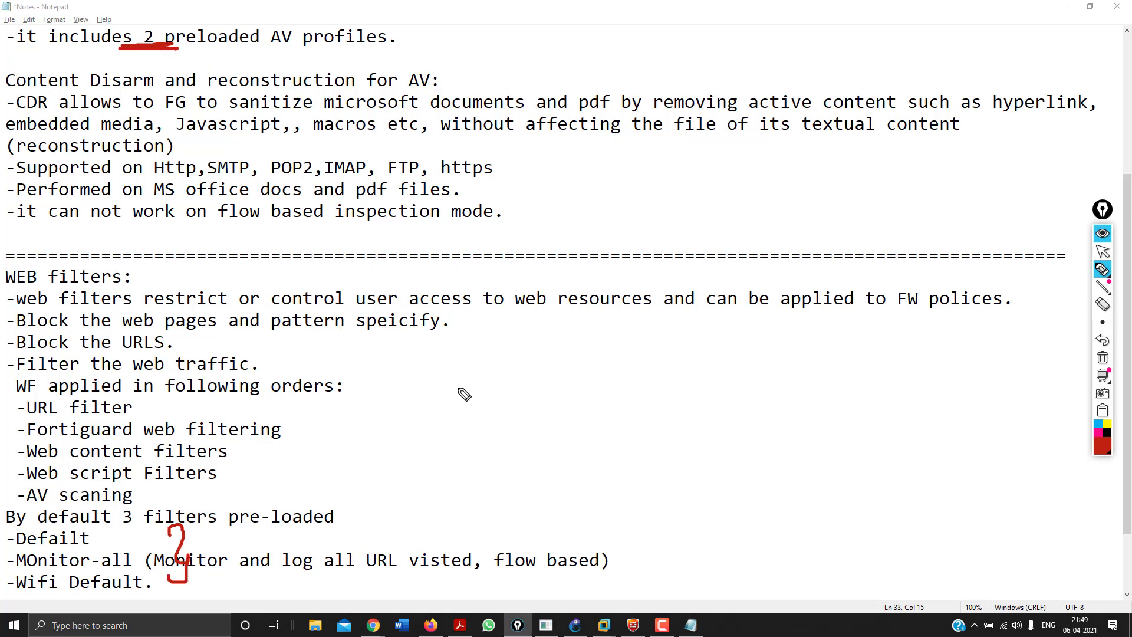
{"action": "left_click_drag", "start_coordinate": [465, 398], "coordinate": [466, 434]}
{"action": "mouse_move", "coordinate": [443, 401]}
{"action": "left_mouse_down"}
{"action": "mouse_move", "coordinate": [483, 375]}
{"action": "mouse_move", "coordinate": [518, 428]}
{"action": "mouse_move", "coordinate": [541, 409]}
{"action": "mouse_move", "coordinate": [583, 409]}
{"action": "left_mouse_up"}
{"action": "left_click_drag", "start_coordinate": [614, 368], "coordinate": [675, 408]}
{"action": "left_click_drag", "start_coordinate": [667, 361], "coordinate": [624, 435]}
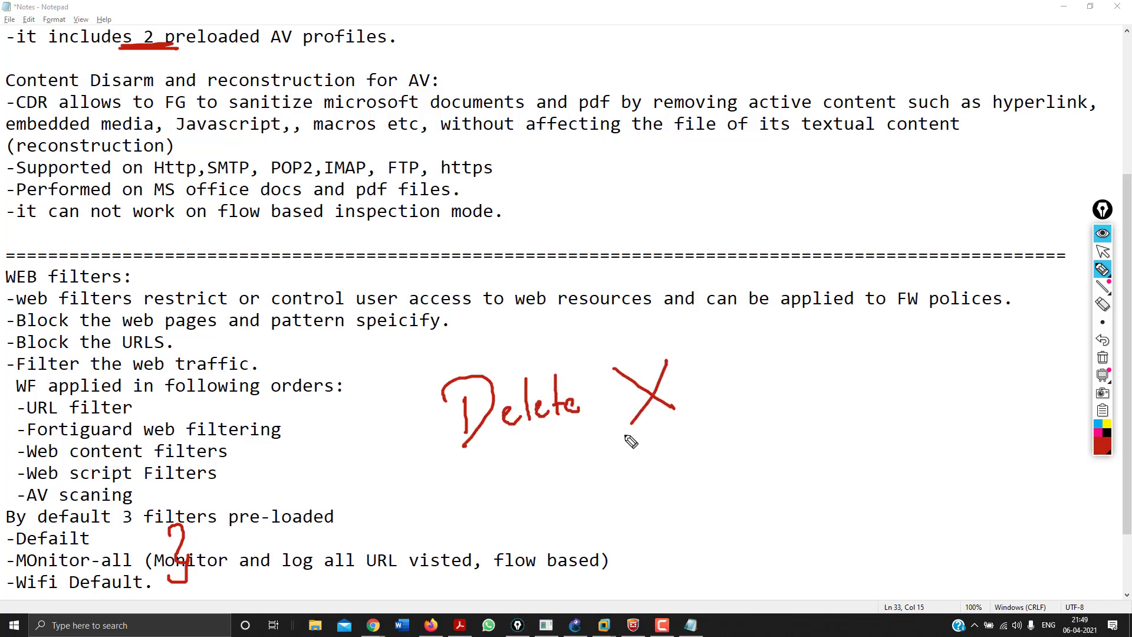
{"action": "mouse_move", "coordinate": [459, 494]}
{"action": "left_mouse_down"}
{"action": "mouse_move", "coordinate": [476, 515]}
{"action": "mouse_move", "coordinate": [555, 475]}
{"action": "mouse_move", "coordinate": [579, 518]}
{"action": "left_mouse_up"}
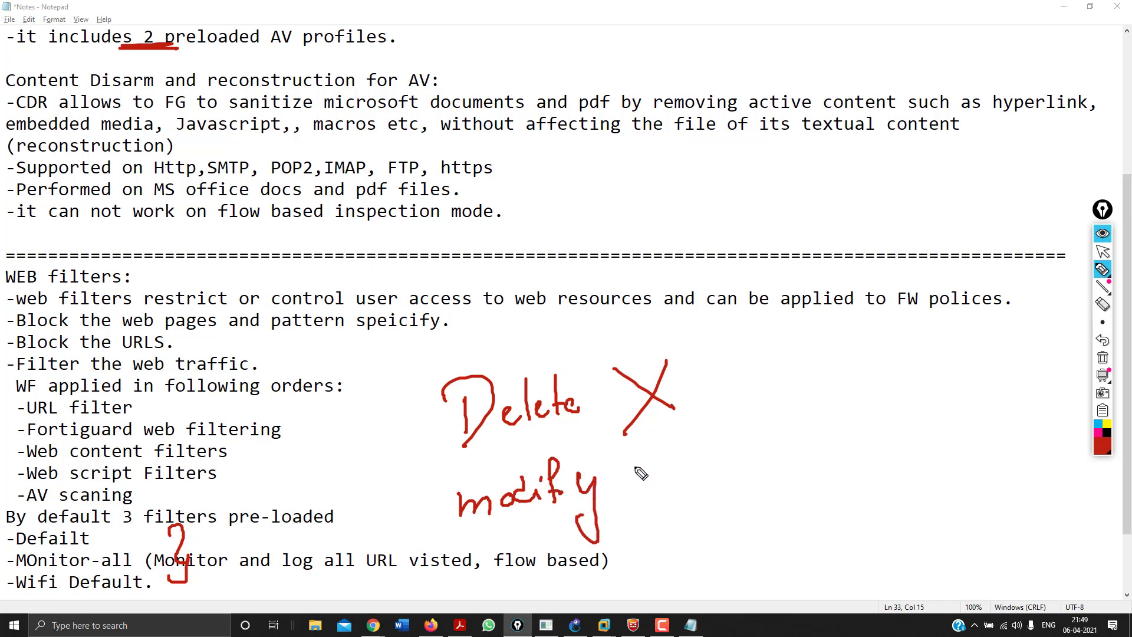
{"action": "left_click_drag", "start_coordinate": [635, 466], "coordinate": [702, 435]}
{"action": "left_click", "coordinate": [1102, 358]}
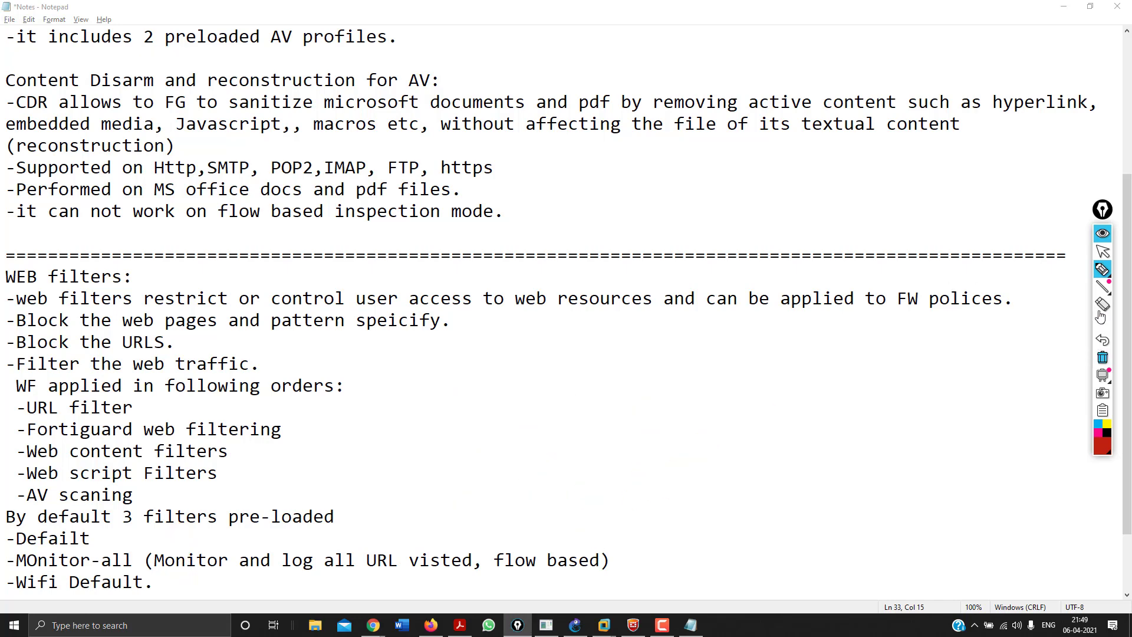
{"action": "left_click", "coordinate": [1102, 251]}
{"action": "mouse_move", "coordinate": [374, 625]}
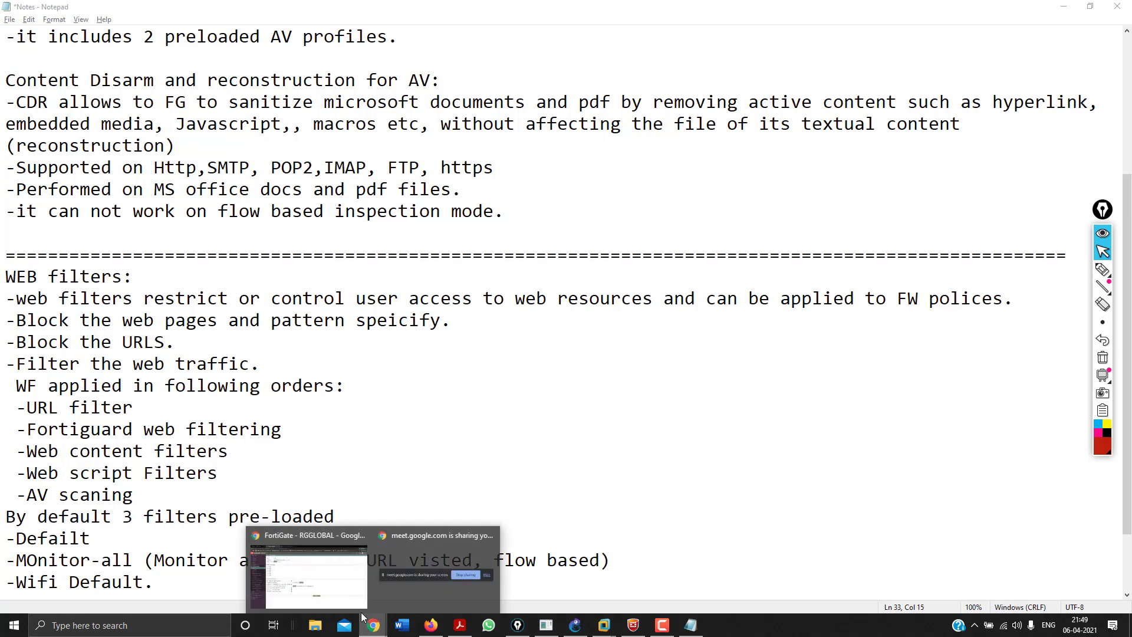
Apply the default AntiVirus profile and open the Web Filter profile.
{"action": "left_click", "coordinate": [293, 568]}
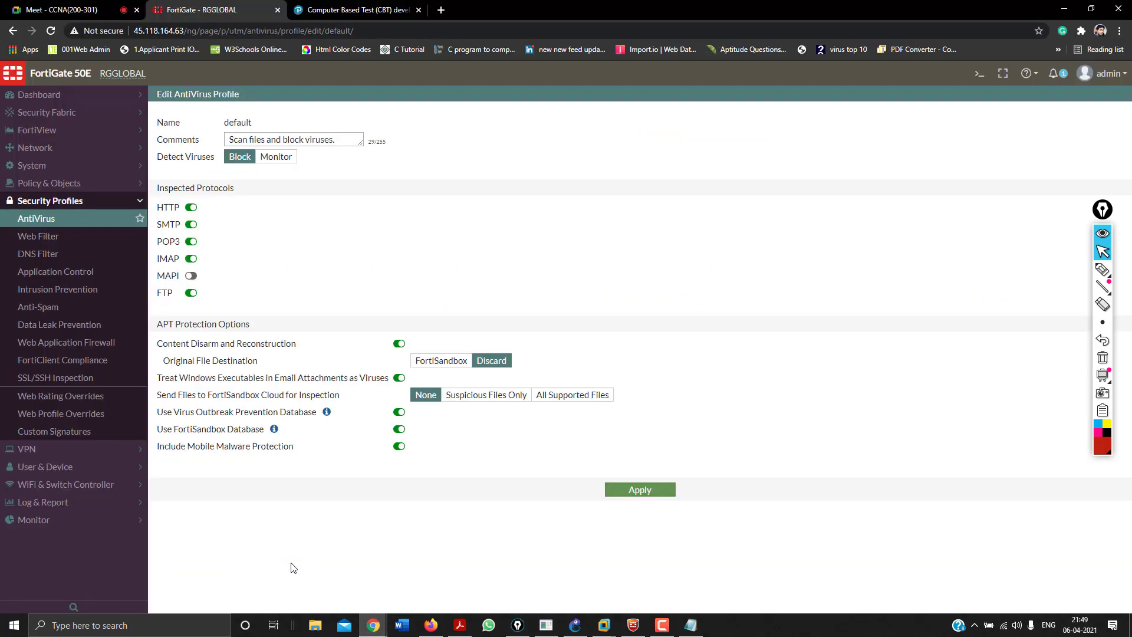
{"action": "left_click", "coordinate": [615, 496]}
{"action": "left_click", "coordinate": [38, 237]}
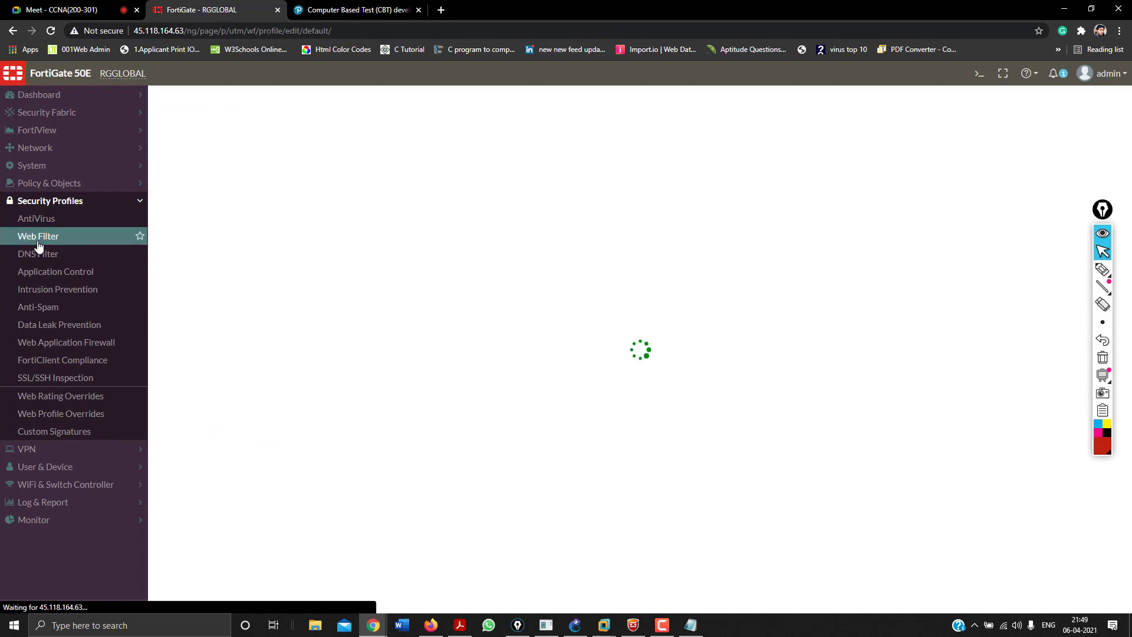
Load the amazon.in homepage in a new browser tab.
{"action": "left_click", "coordinate": [442, 10]}
{"action": "type", "text": "am"}
{"action": "key", "text": "Return"}
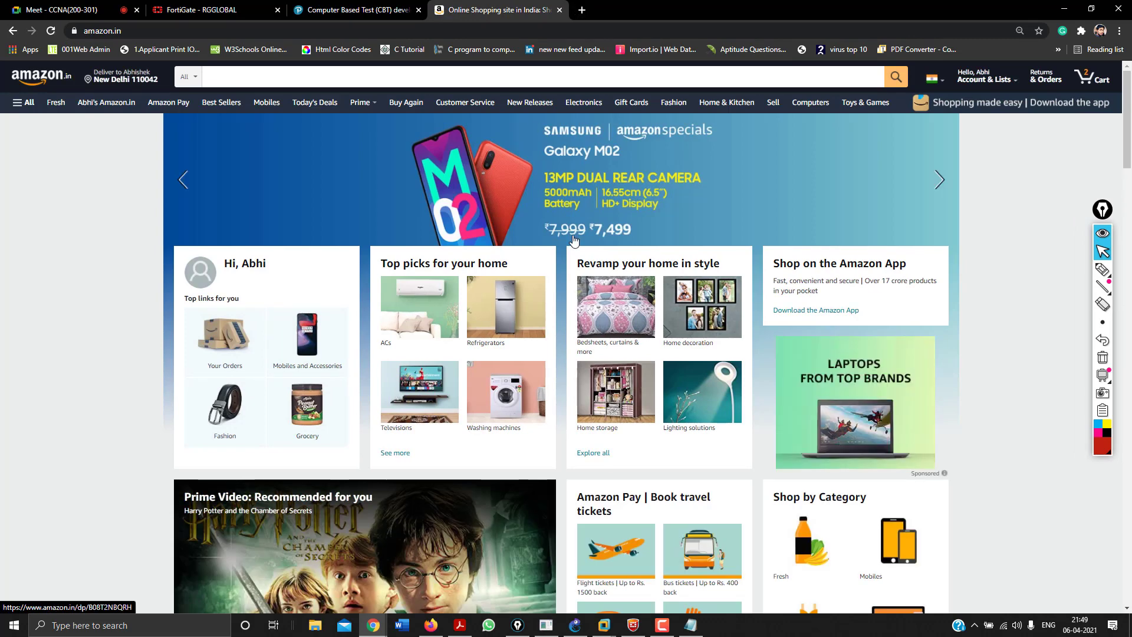
Open the Amazon iPhone 11 product page and switch to the bundle with EarPods.
{"action": "scroll", "coordinate": [541, 291], "scroll_direction": "down", "scroll_amount": 4}
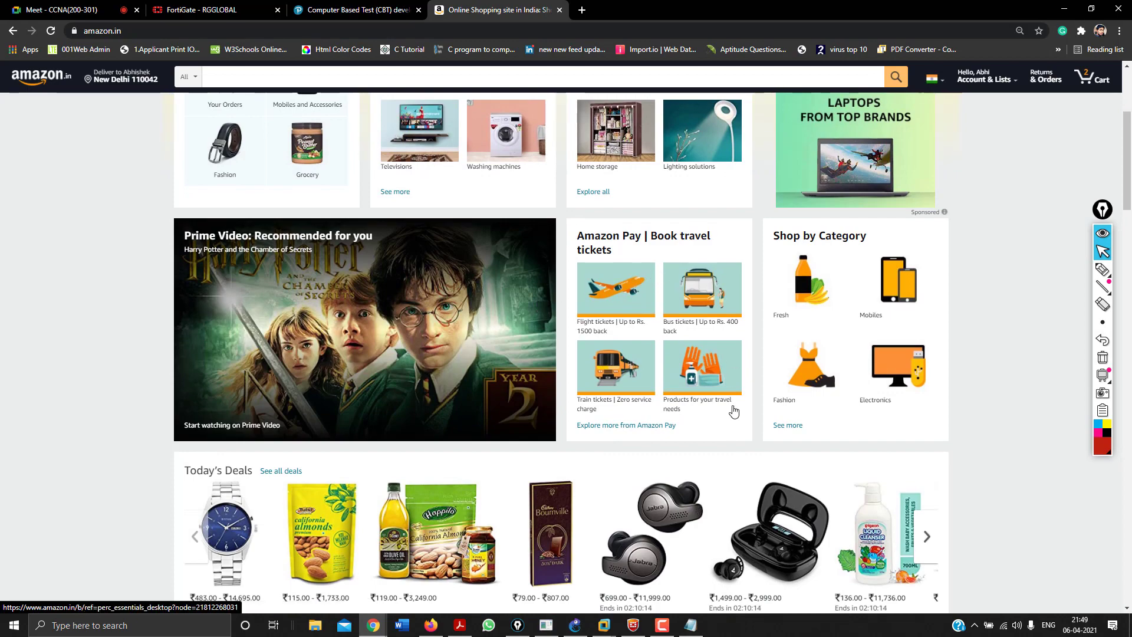
{"action": "scroll", "coordinate": [734, 411], "scroll_direction": "down", "scroll_amount": 8}
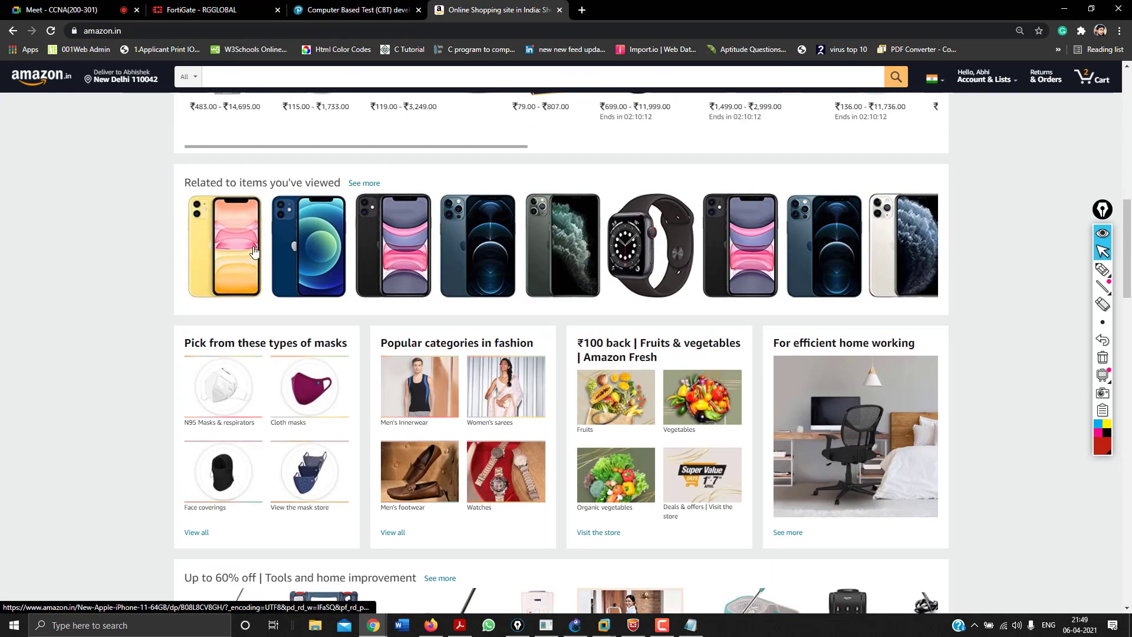
{"action": "left_click", "coordinate": [365, 252]}
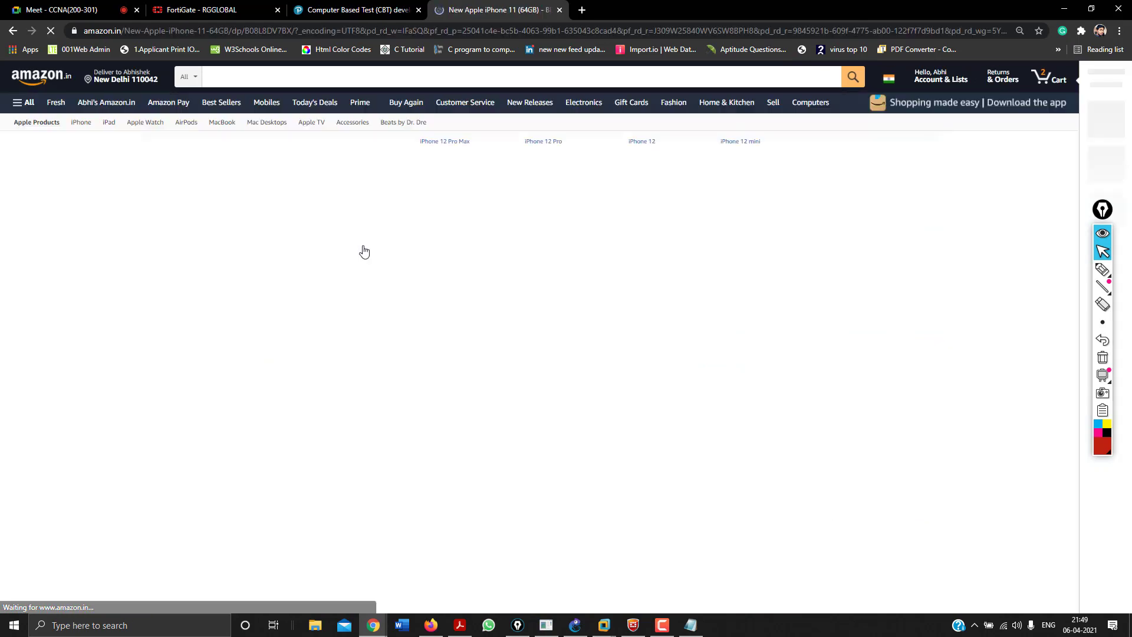
{"action": "left_click", "coordinate": [651, 27]}
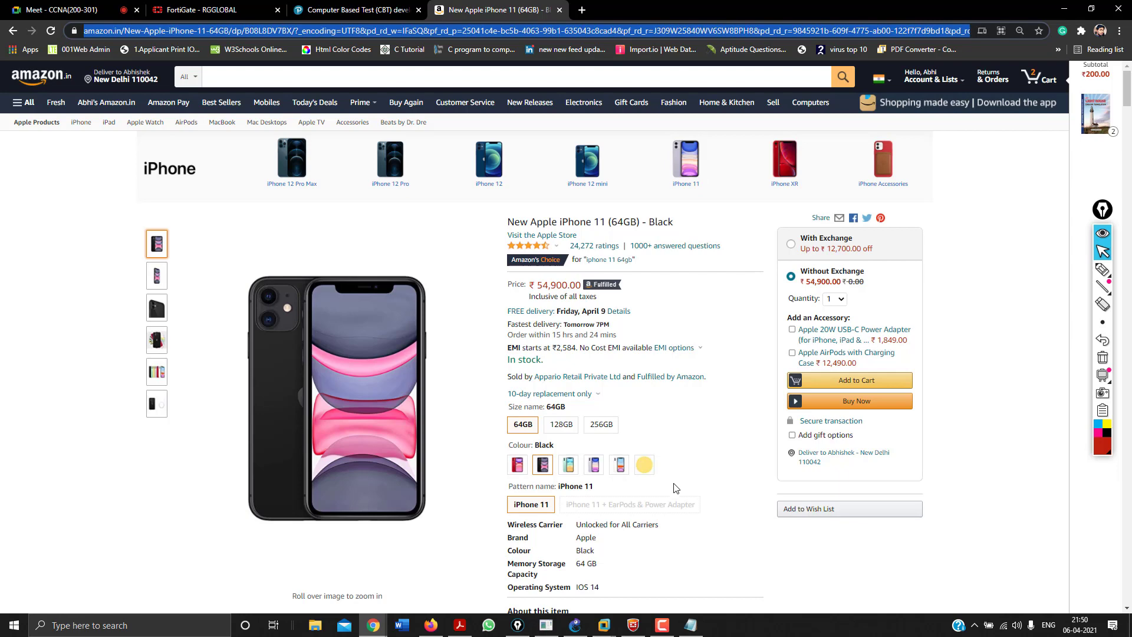
{"action": "left_click", "coordinate": [676, 503]}
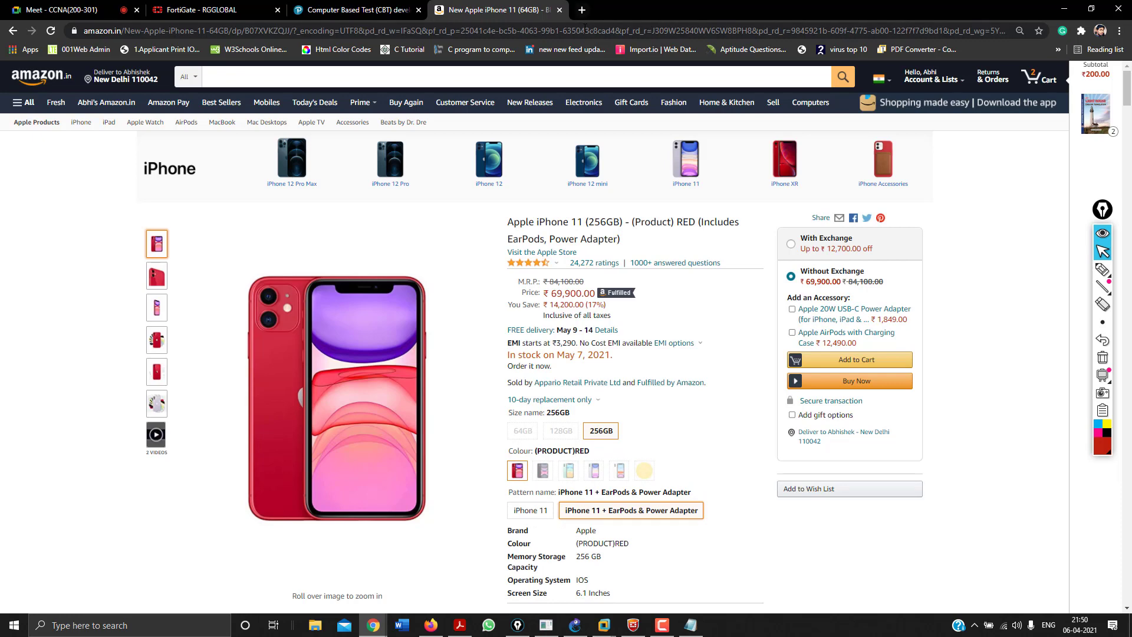
{"action": "left_click", "coordinate": [584, 27]}
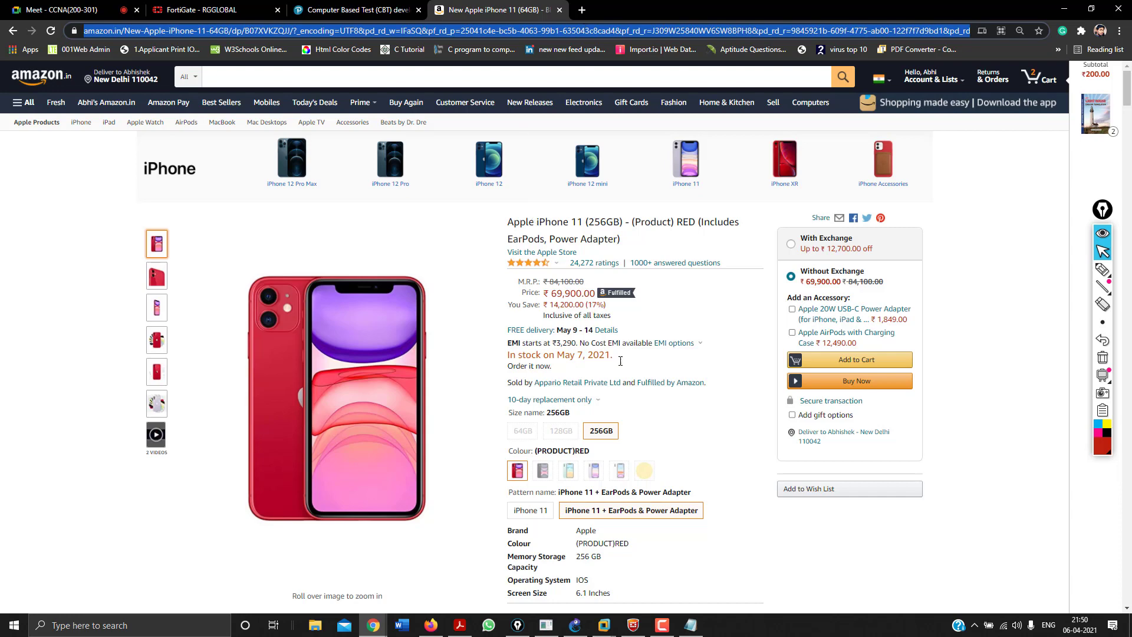
Review the No Cost EMI plans for HDFC Bank, then close the Amazon tab.
{"action": "left_click", "coordinate": [671, 344]}
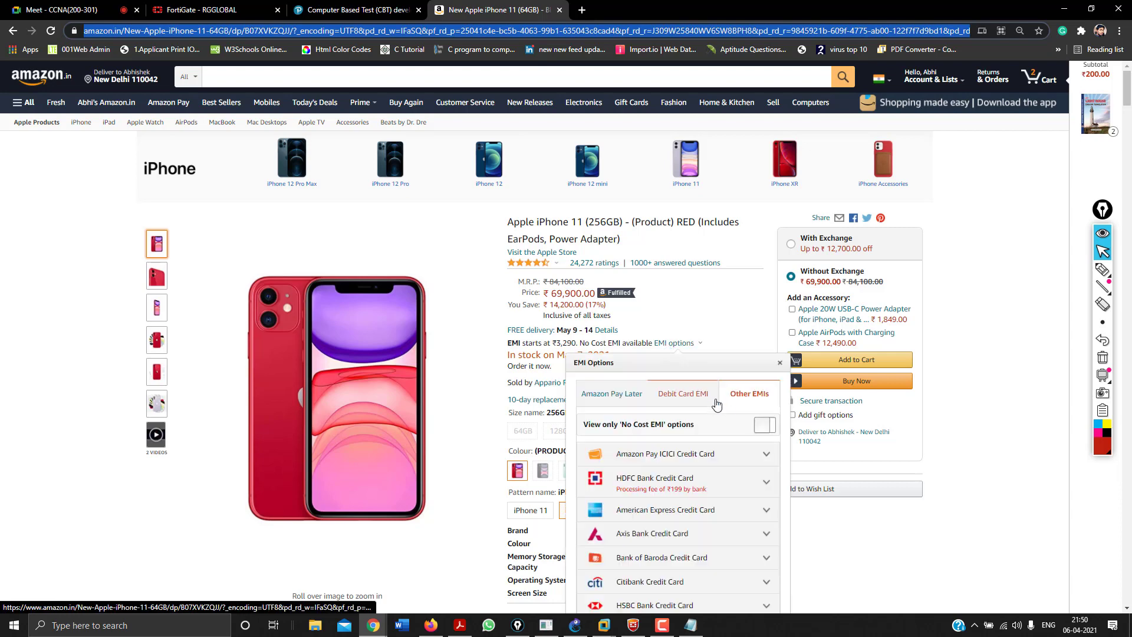
{"action": "left_click", "coordinate": [768, 434]}
{"action": "left_click", "coordinate": [761, 483]}
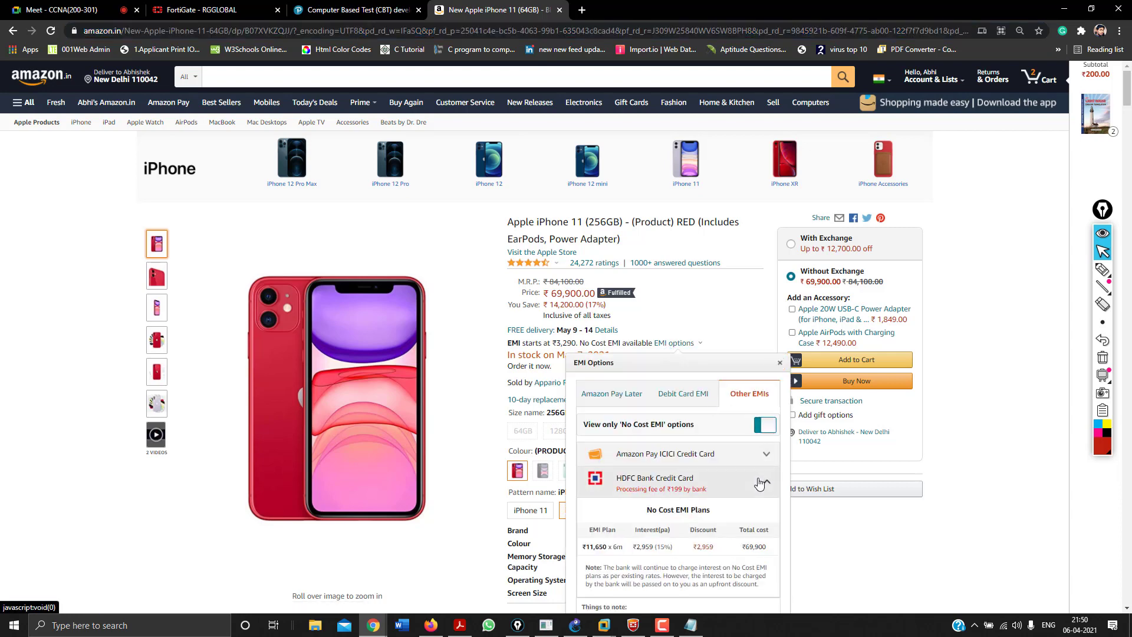
{"action": "left_click", "coordinate": [812, 553]}
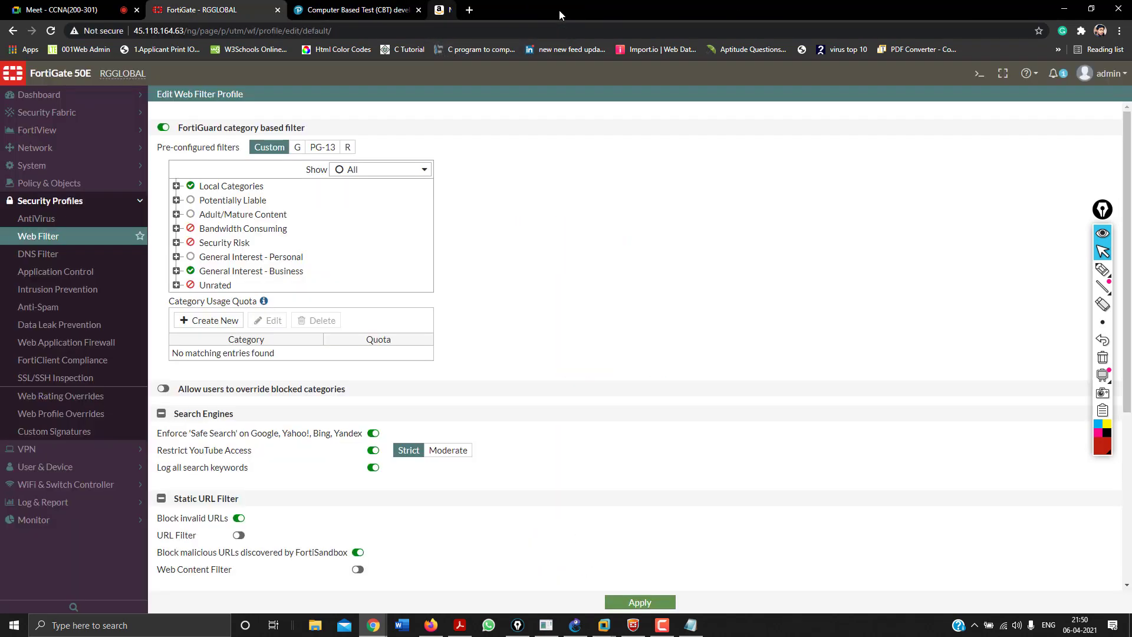
{"action": "left_click", "coordinate": [559, 9]}
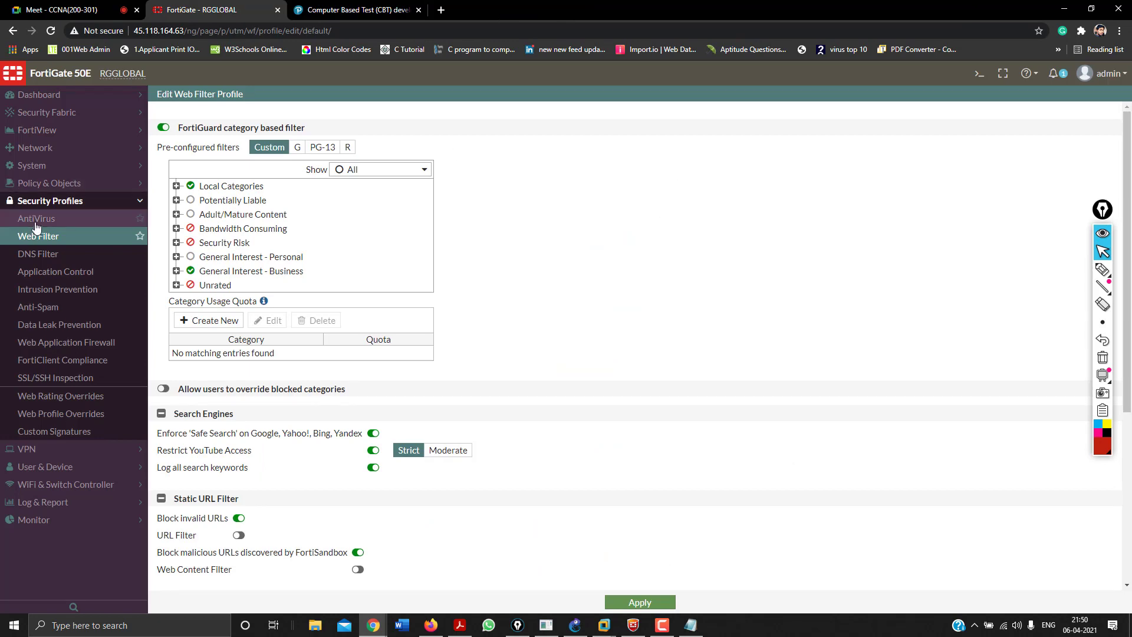
Try the G, PG-13 and R pre-configured filters, then return to Custom.
{"action": "left_click", "coordinate": [52, 241]}
{"action": "left_click", "coordinate": [261, 149]}
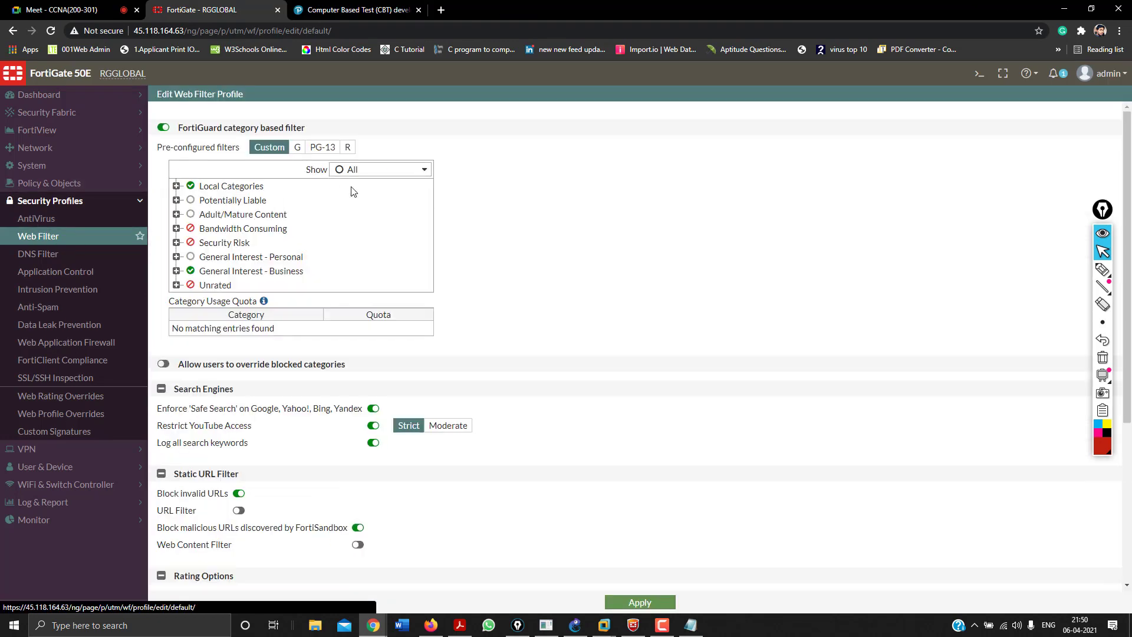
{"action": "left_click", "coordinate": [298, 148]}
{"action": "left_click", "coordinate": [319, 150]}
{"action": "left_click", "coordinate": [348, 148]}
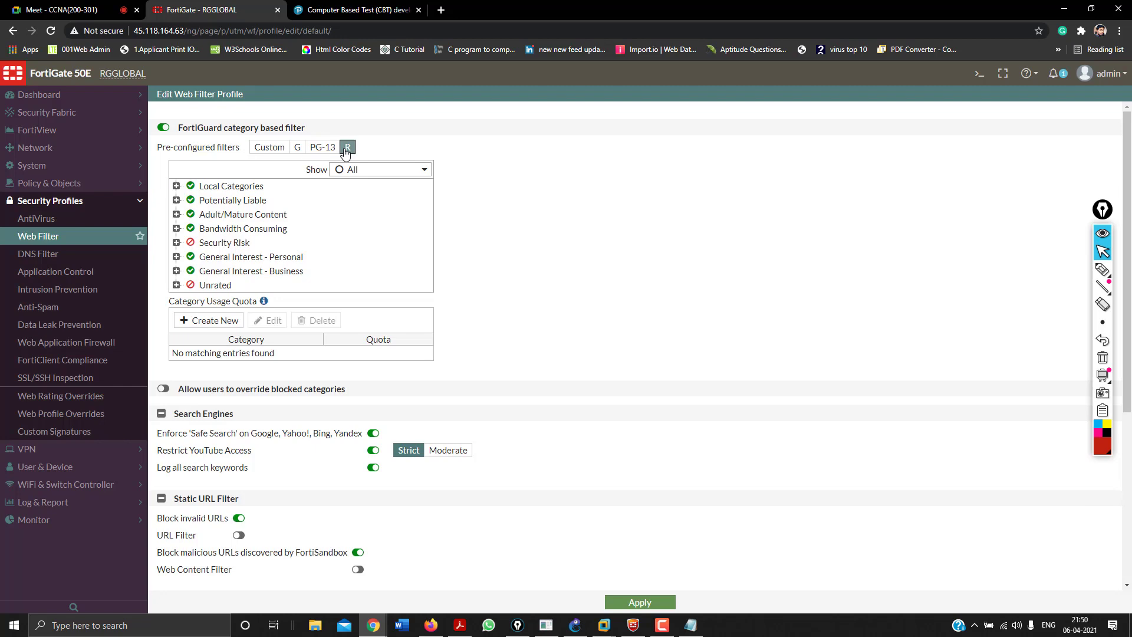
{"action": "left_click", "coordinate": [273, 149]}
Select and expand Adult/Mature Content to list its subcategories.
{"action": "left_click", "coordinate": [222, 220]}
{"action": "left_click", "coordinate": [222, 219]}
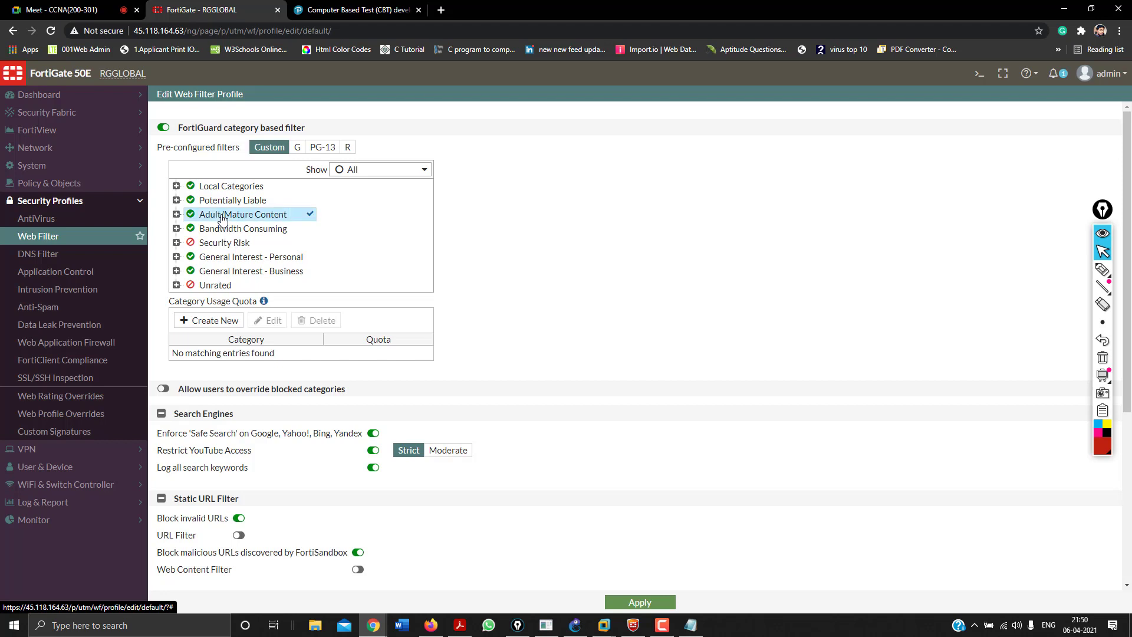
{"action": "left_click", "coordinate": [176, 214]}
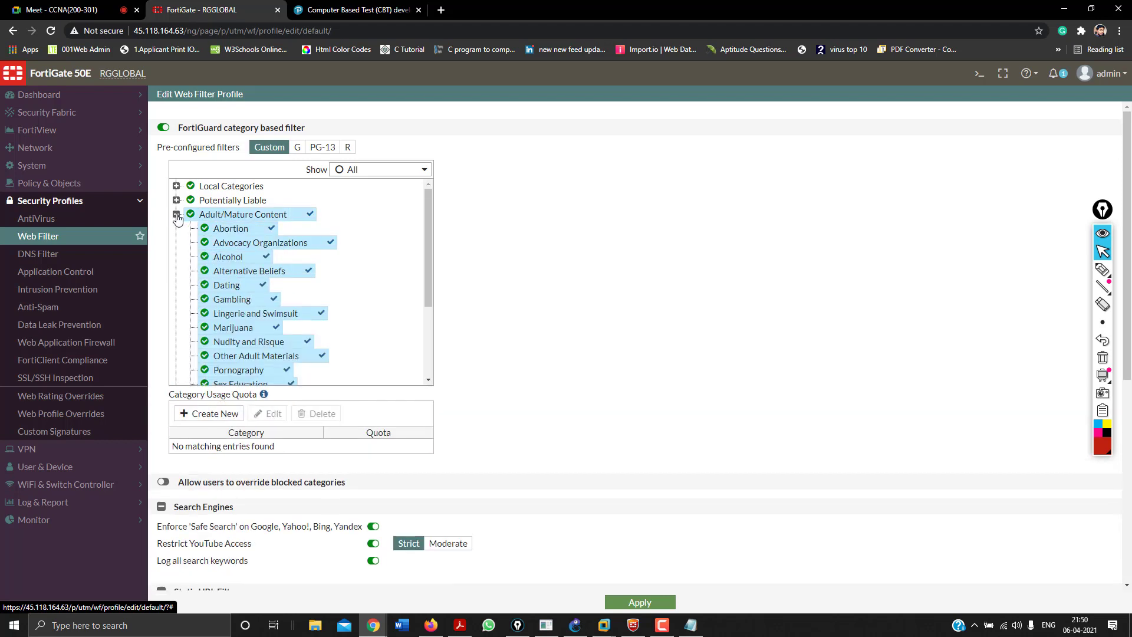
{"action": "scroll", "coordinate": [307, 324], "scroll_direction": "down", "scroll_amount": 2}
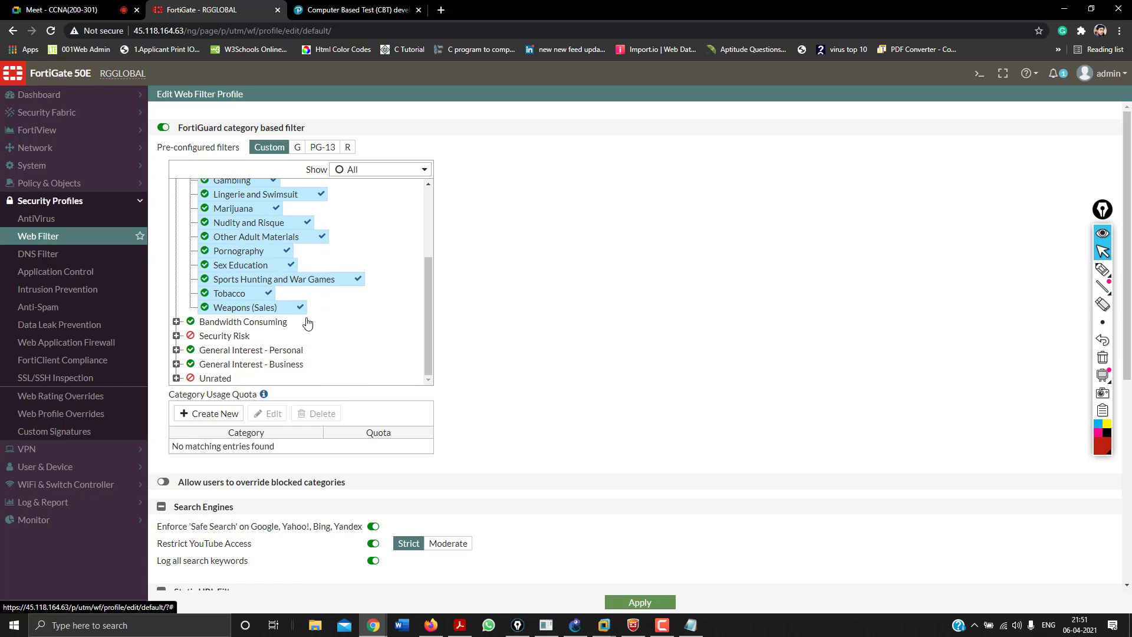
{"action": "scroll", "coordinate": [307, 323], "scroll_direction": "up", "scroll_amount": 2}
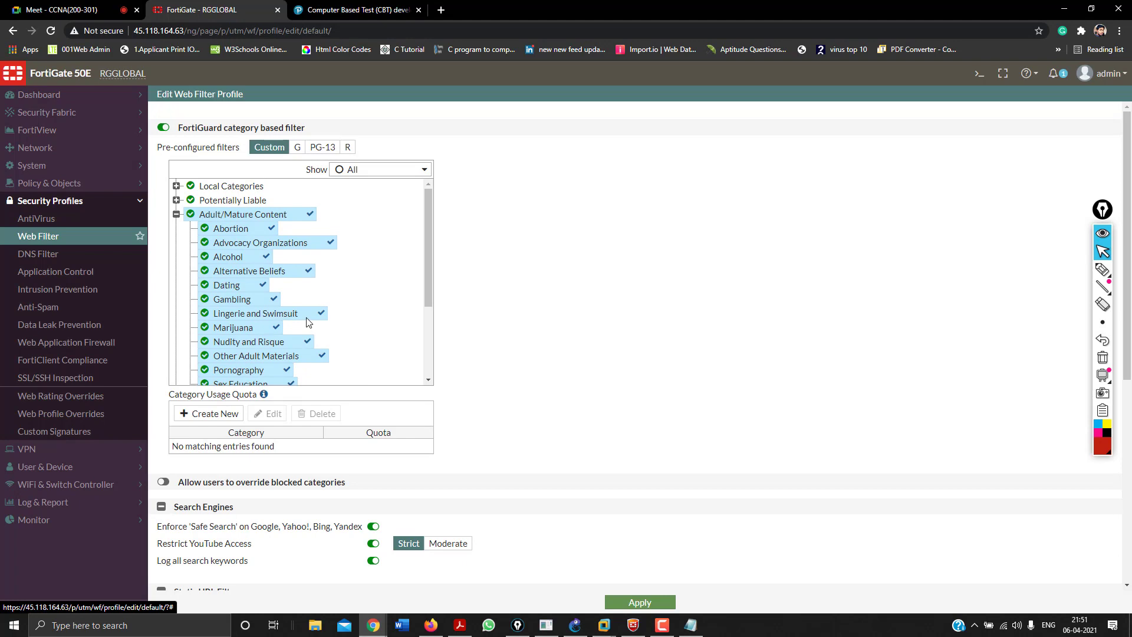
Block Adult/Mature Content and all its subcategories.
{"action": "right_click", "coordinate": [218, 216]}
{"action": "left_click", "coordinate": [218, 260]}
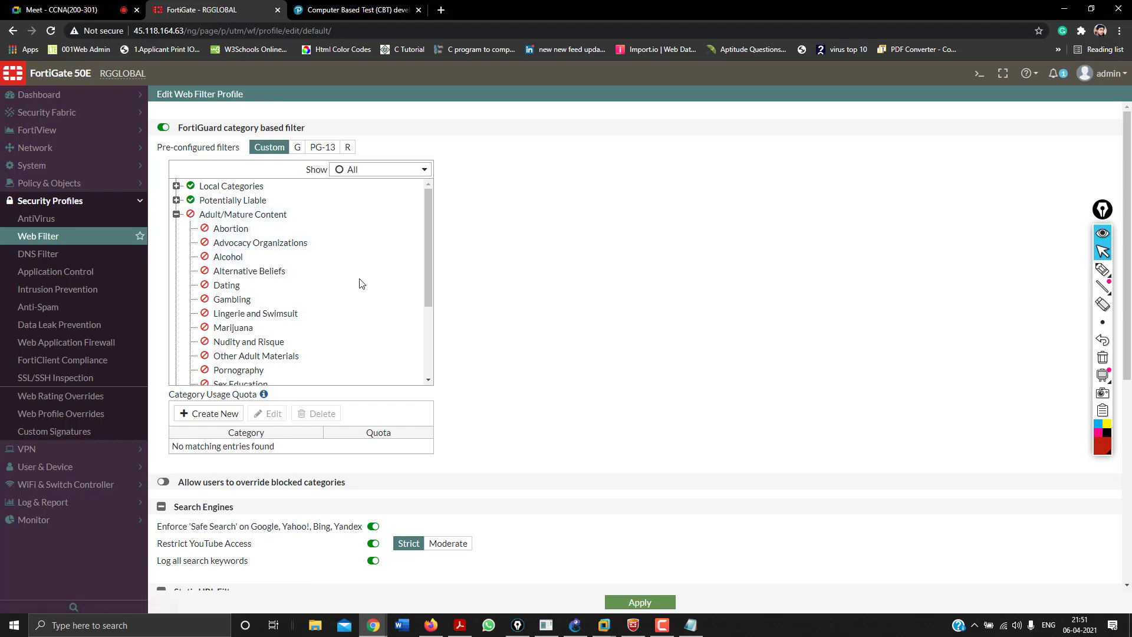
{"action": "left_click_drag", "start_coordinate": [426, 272], "coordinate": [425, 314]}
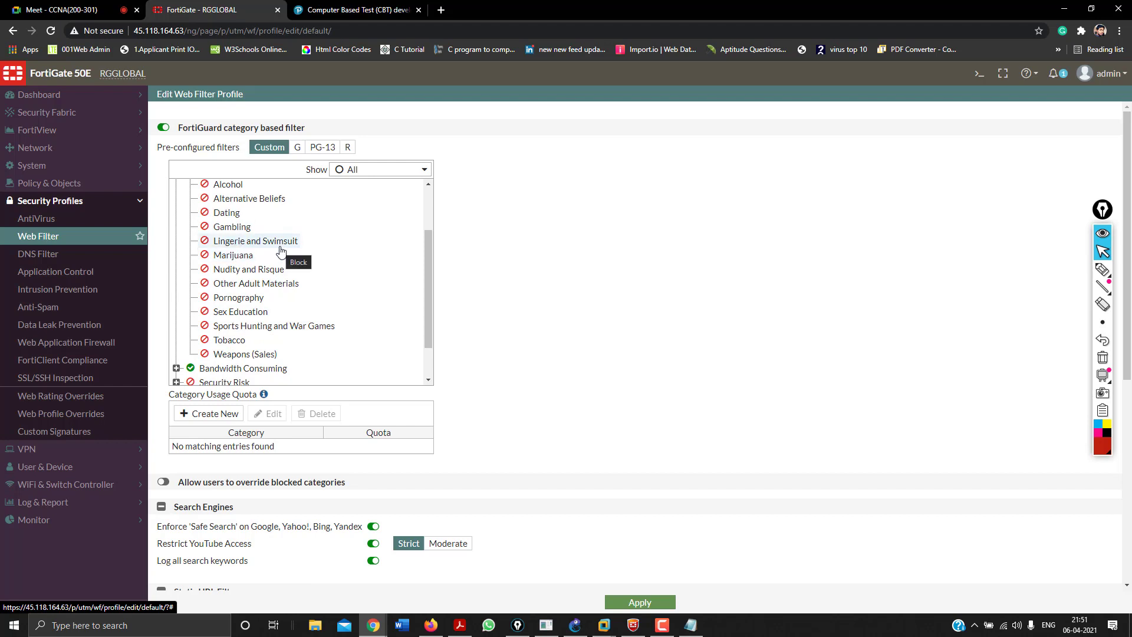
{"action": "scroll", "coordinate": [294, 251], "scroll_direction": "up", "scroll_amount": 2}
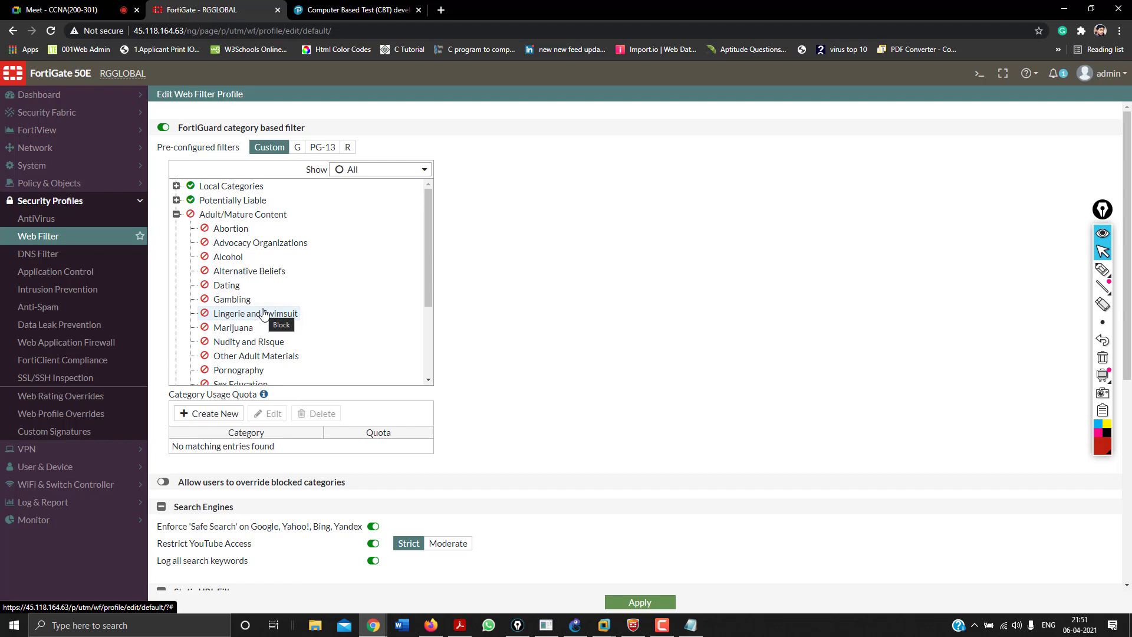
Block the Potentially Liable category and all its subcategories.
{"action": "left_click", "coordinate": [220, 214]}
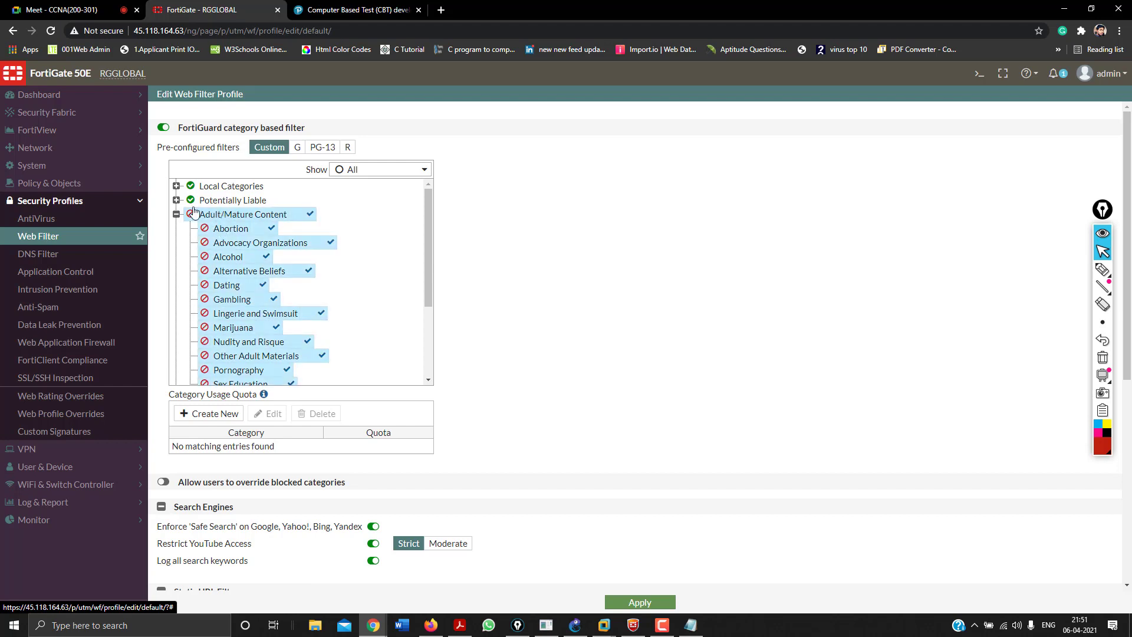
{"action": "left_click", "coordinate": [177, 214]}
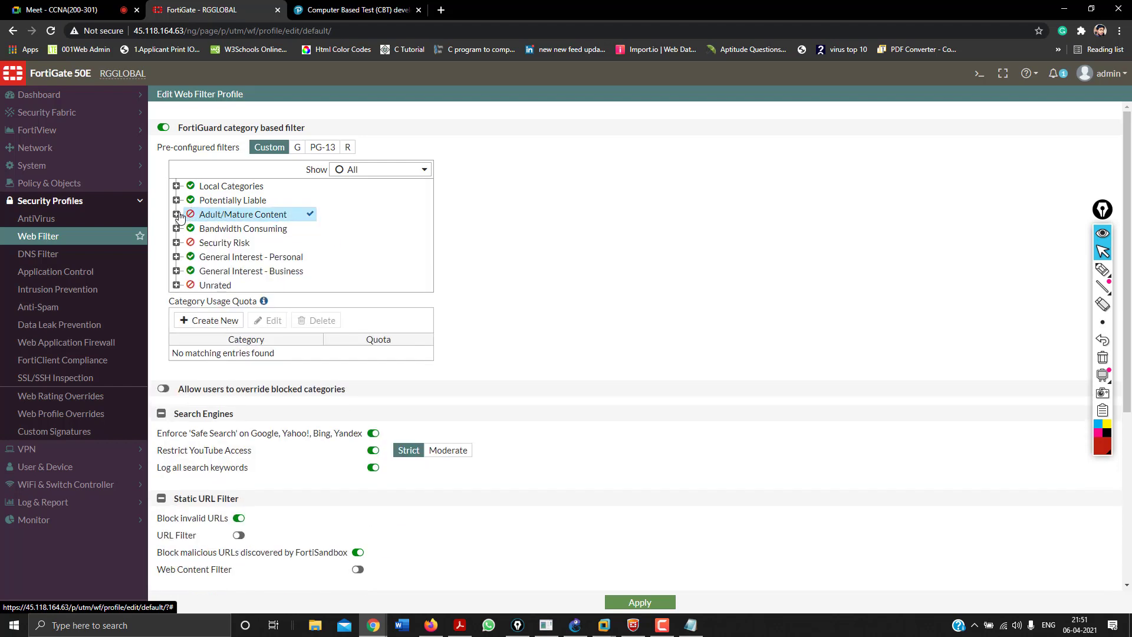
{"action": "left_click", "coordinate": [176, 186]}
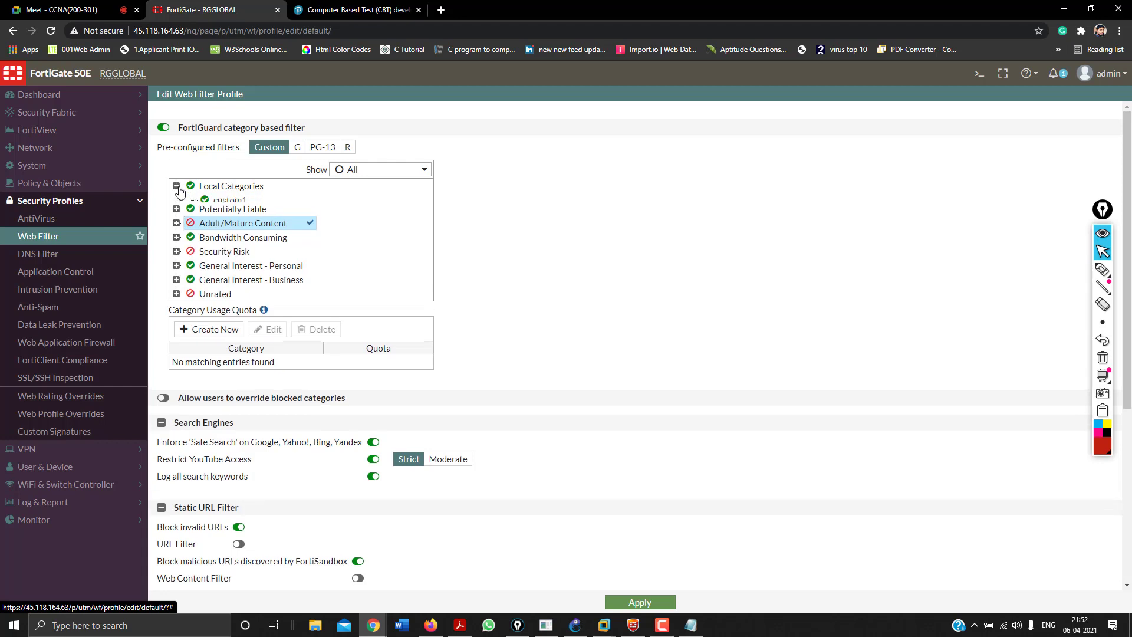
{"action": "left_click", "coordinate": [176, 187]}
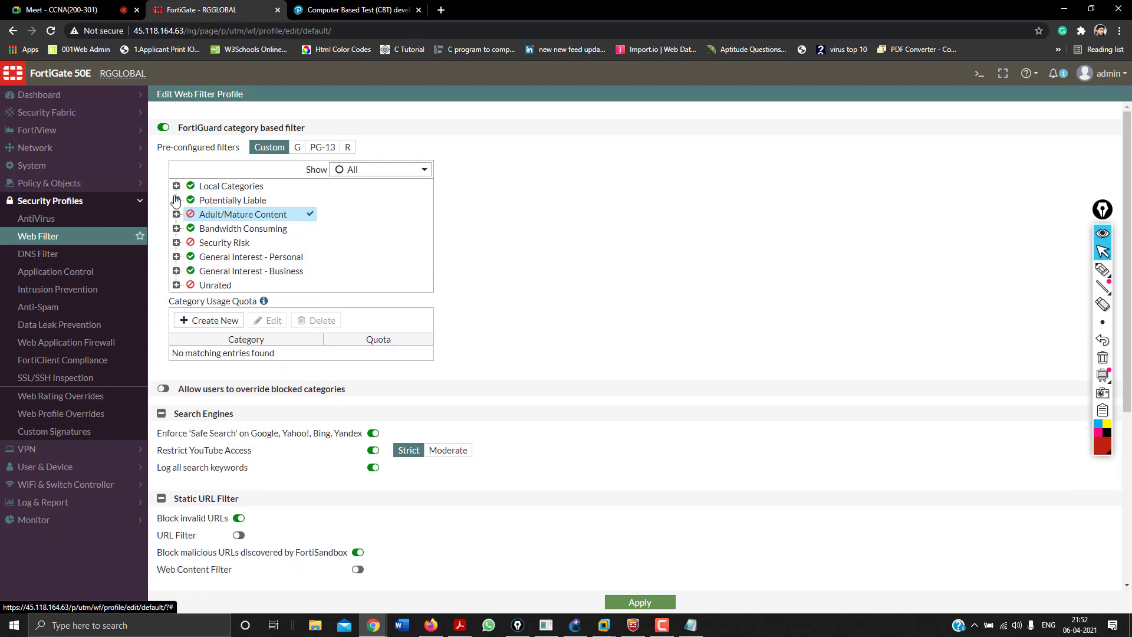
{"action": "left_click", "coordinate": [177, 200]}
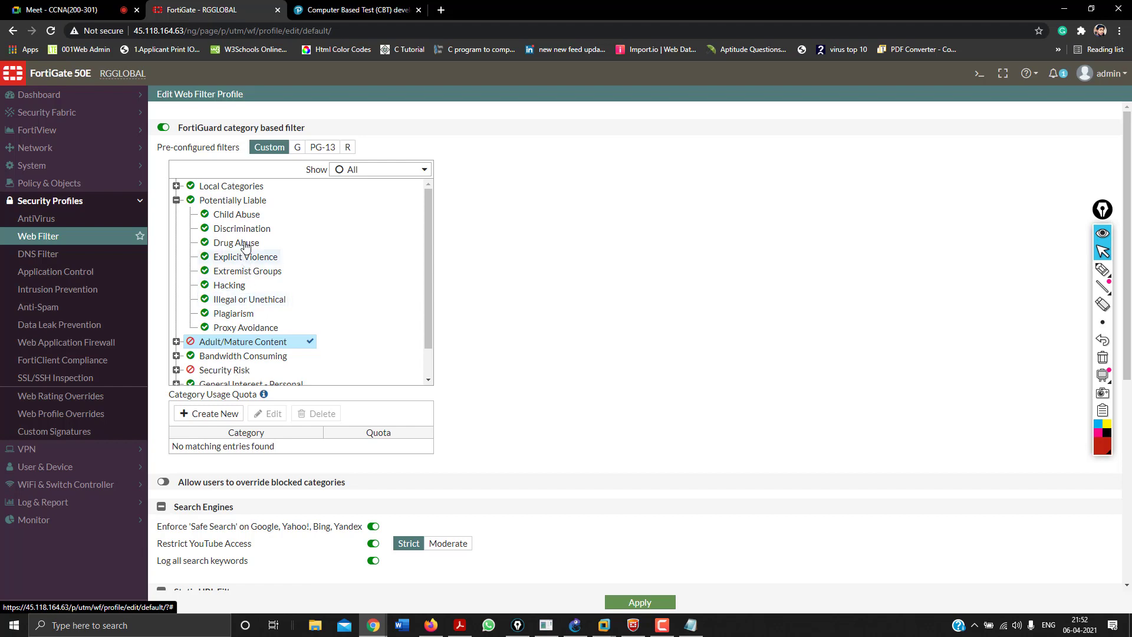
{"action": "left_click", "coordinate": [234, 204]}
{"action": "right_click", "coordinate": [234, 207]}
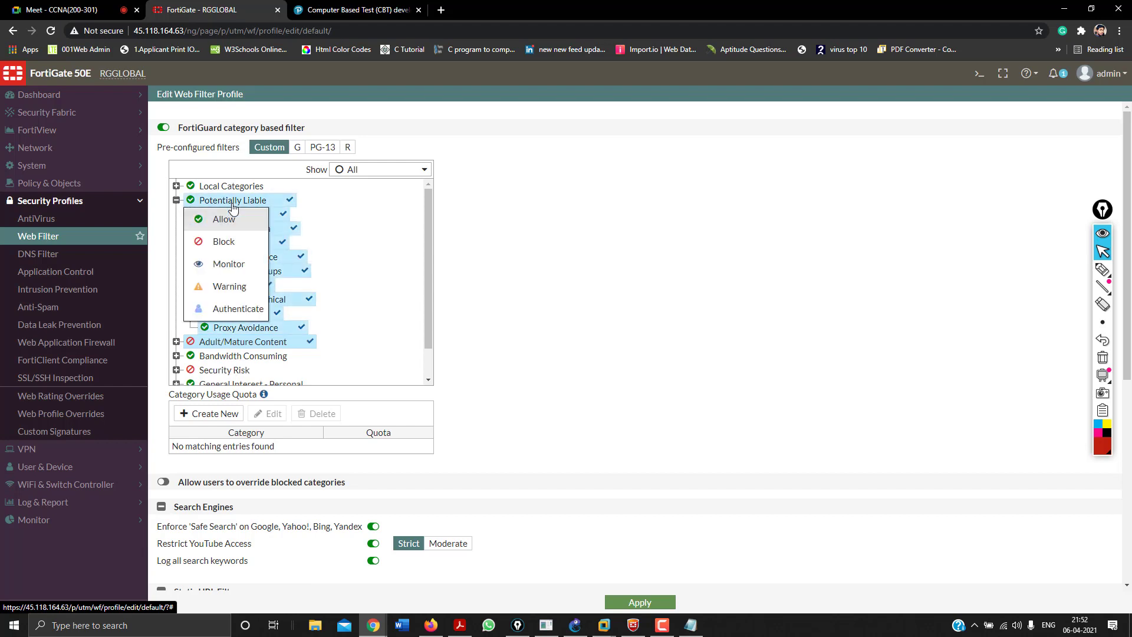
{"action": "left_click", "coordinate": [237, 251]}
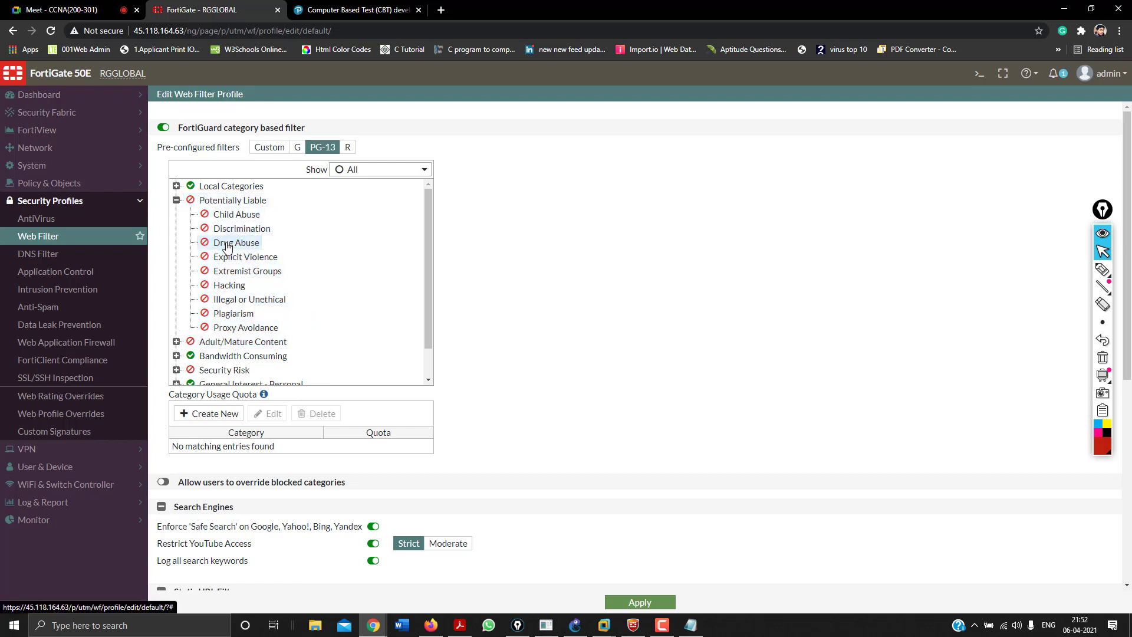
Reset Adult/Mature Content and its subcategories back to Allow.
{"action": "left_click", "coordinate": [177, 342]}
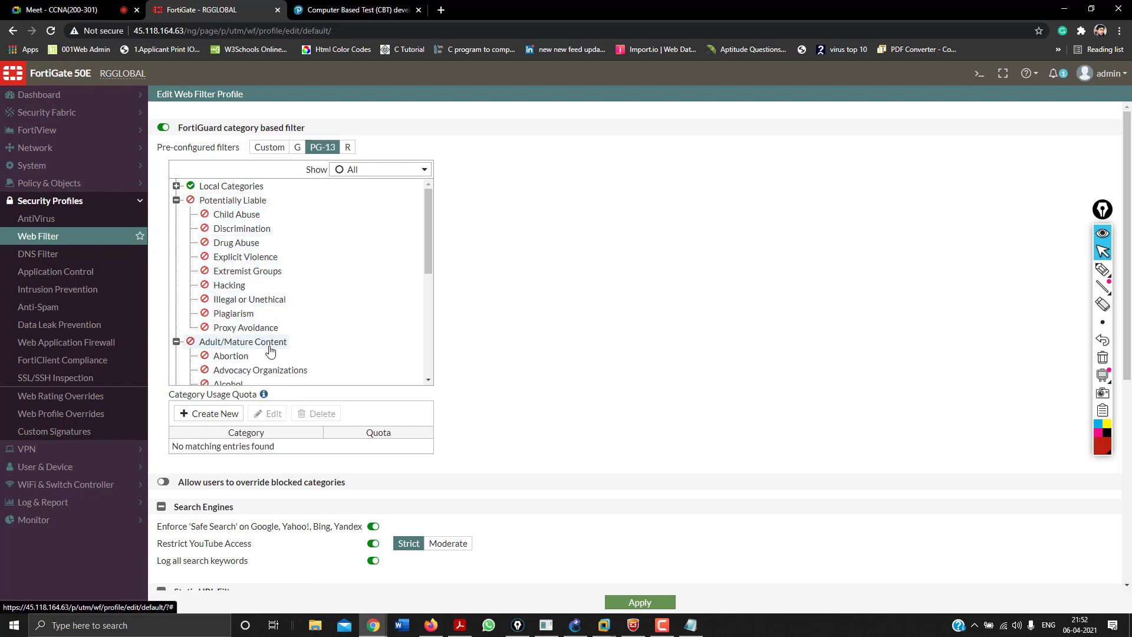
{"action": "scroll", "coordinate": [270, 347], "scroll_direction": "down", "scroll_amount": 4}
{"action": "scroll", "coordinate": [271, 351], "scroll_direction": "up", "scroll_amount": 1}
{"action": "scroll", "coordinate": [270, 350], "scroll_direction": "up", "scroll_amount": 4}
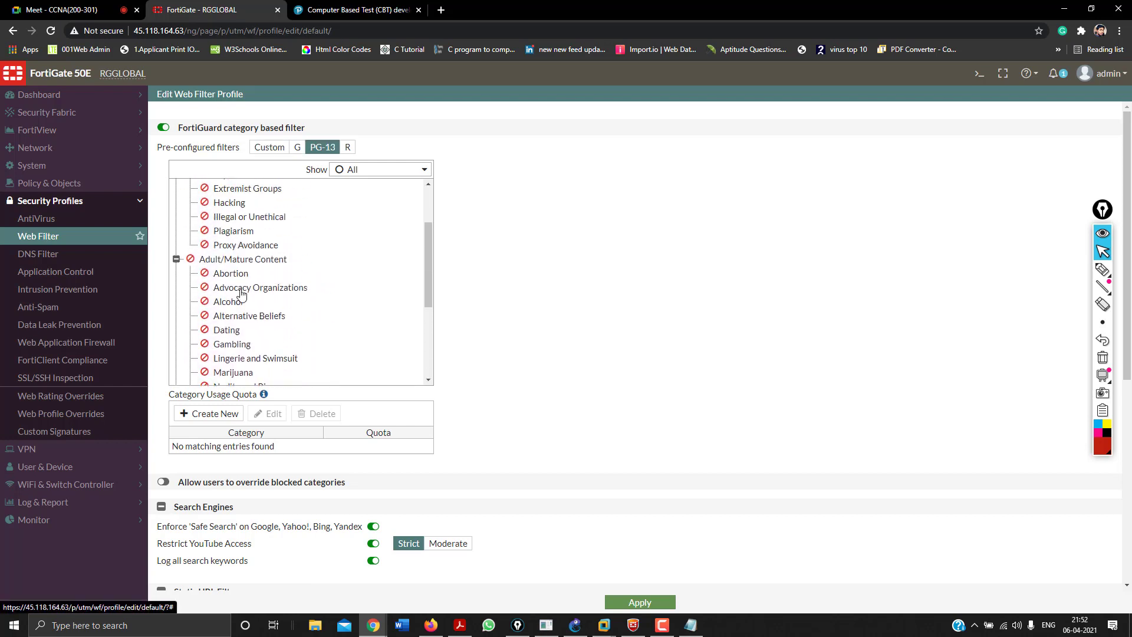
{"action": "left_click", "coordinate": [229, 261]}
{"action": "right_click", "coordinate": [229, 262]}
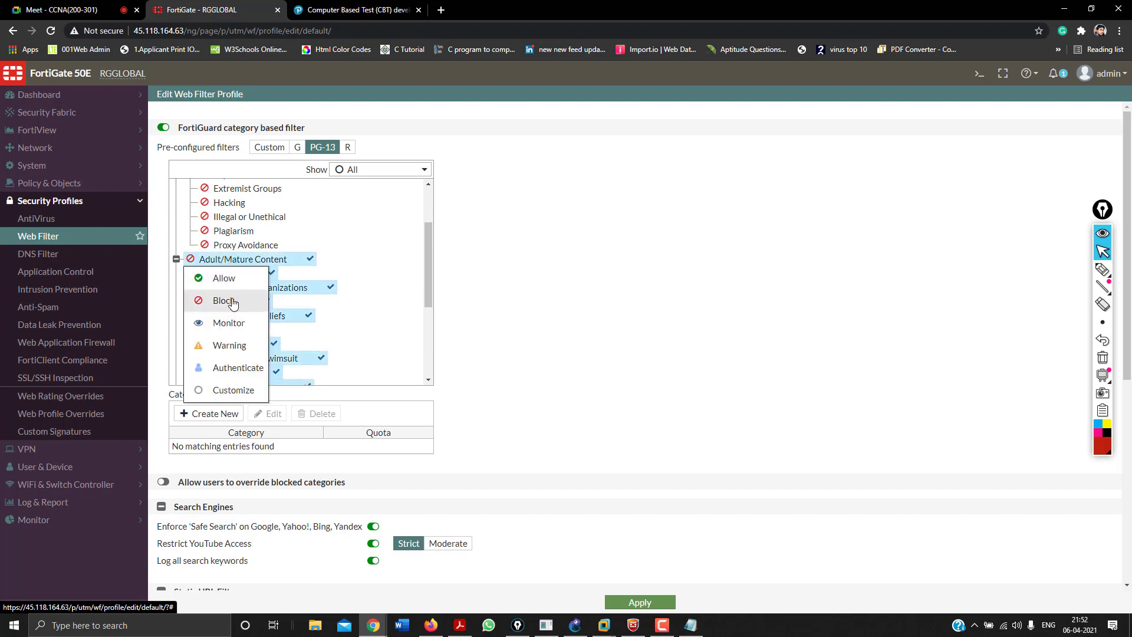
{"action": "left_click", "coordinate": [232, 291]}
Set Adult/Mature Content and all its subcategories to Monitor.
{"action": "scroll", "coordinate": [265, 342], "scroll_direction": "down", "scroll_amount": 3}
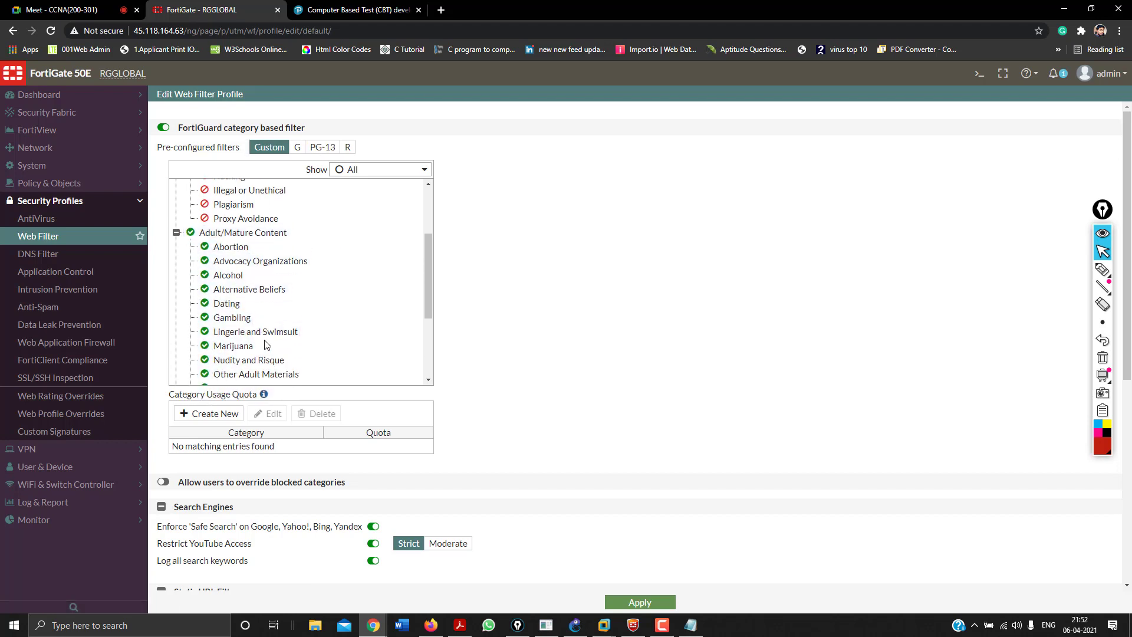
{"action": "scroll", "coordinate": [265, 342], "scroll_direction": "up", "scroll_amount": 1}
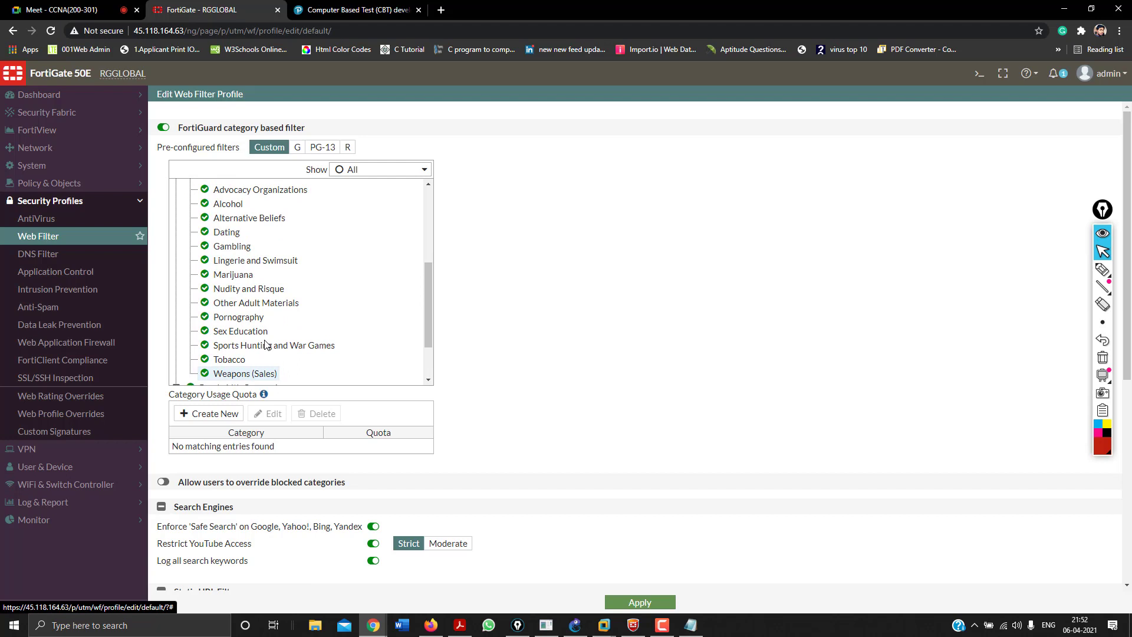
{"action": "scroll", "coordinate": [265, 345], "scroll_direction": "up", "scroll_amount": 2}
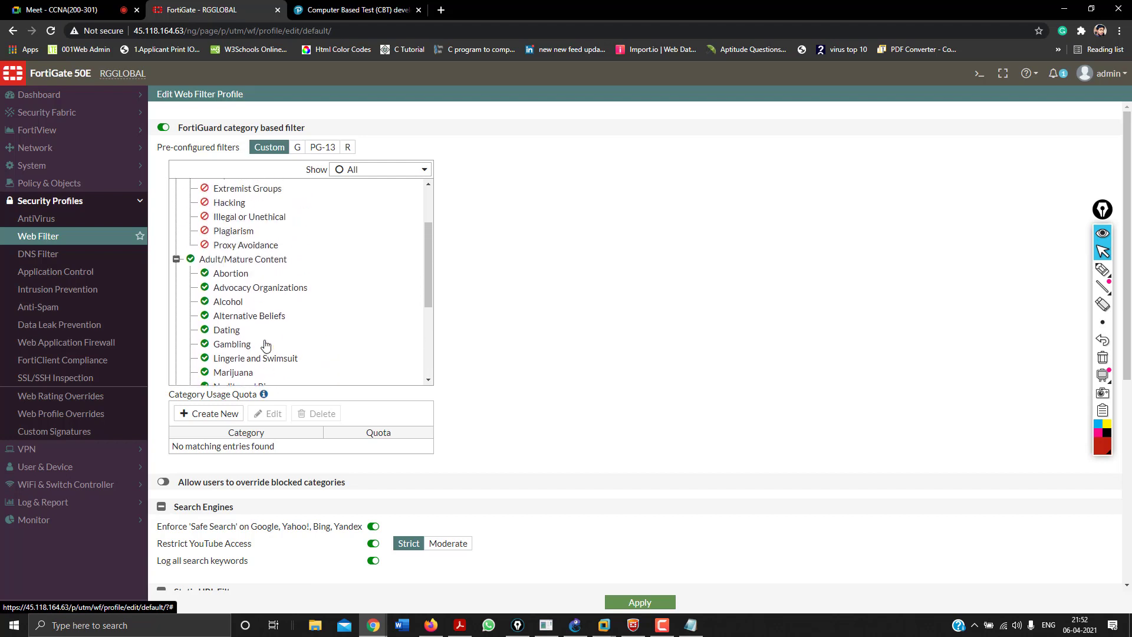
{"action": "left_click", "coordinate": [224, 260]}
{"action": "right_click", "coordinate": [224, 261]}
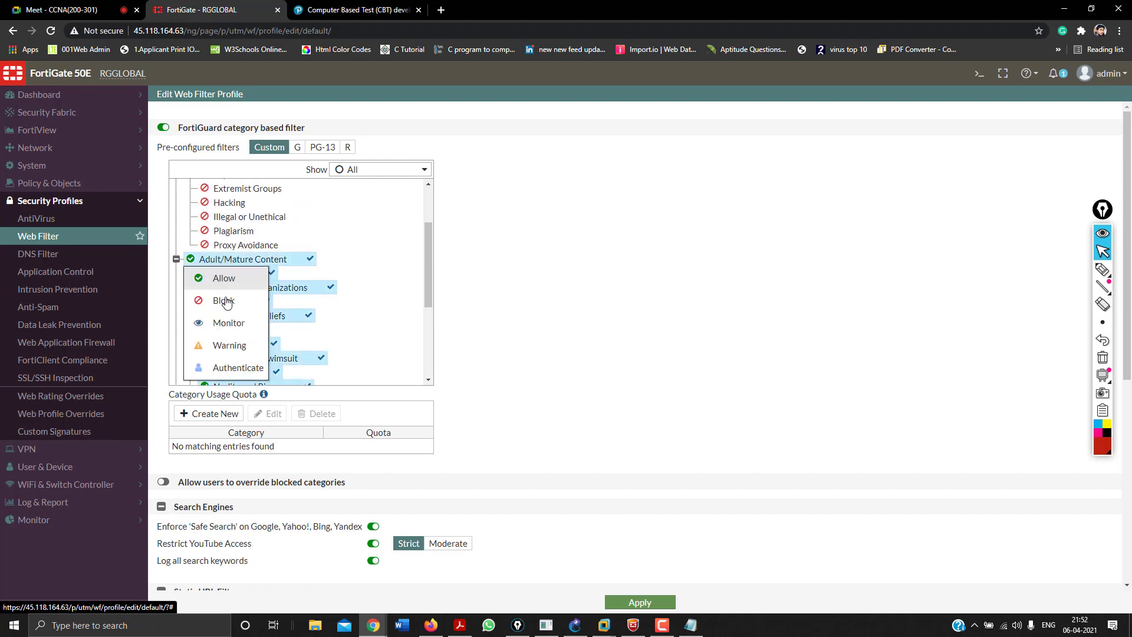
{"action": "left_click", "coordinate": [227, 324]}
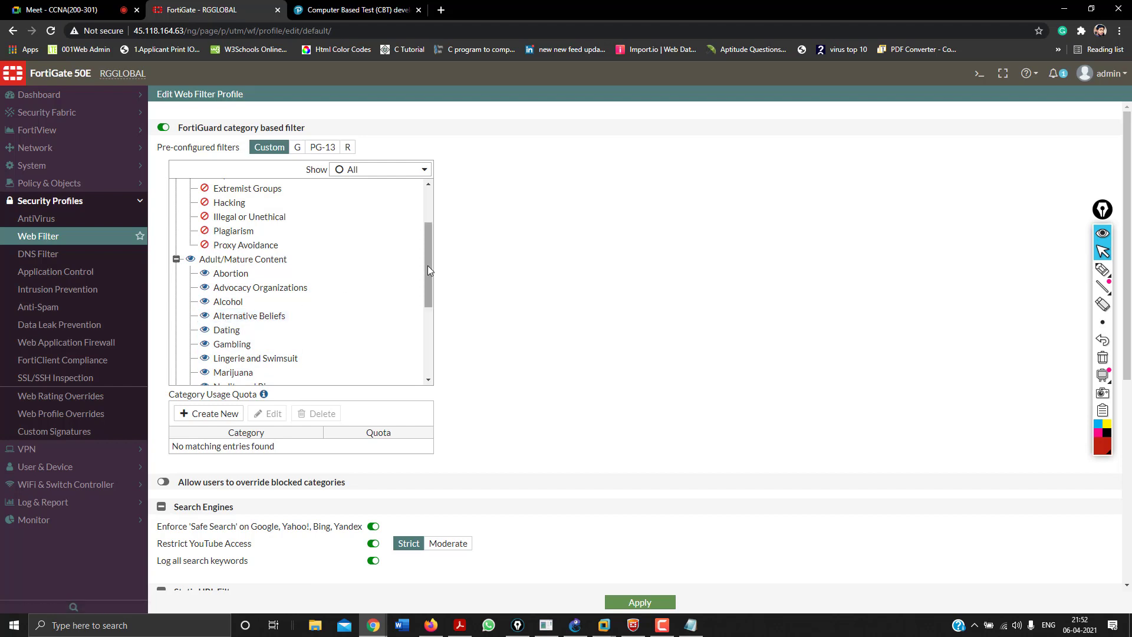
{"action": "left_click_drag", "start_coordinate": [427, 275], "coordinate": [421, 335]}
Block Other Adult Materials, Pornography, Nudity and Risque, and Weapons (Sales).
{"action": "left_click", "coordinate": [231, 254]}
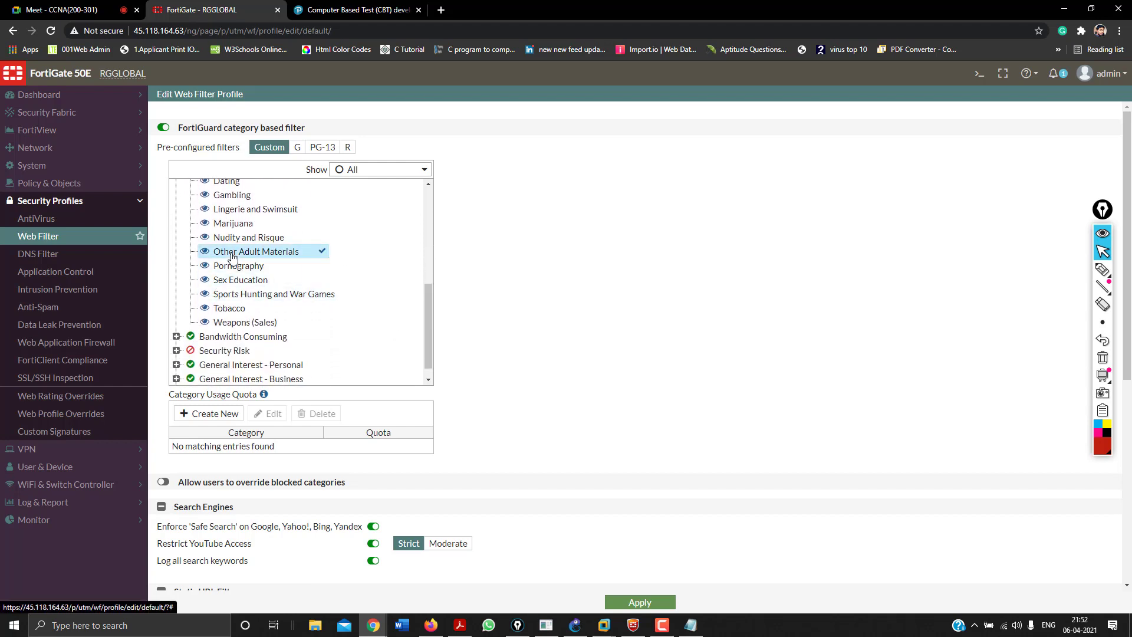
{"action": "left_click", "coordinate": [233, 269], "text": "ctrl"}
{"action": "right_click", "coordinate": [233, 270]}
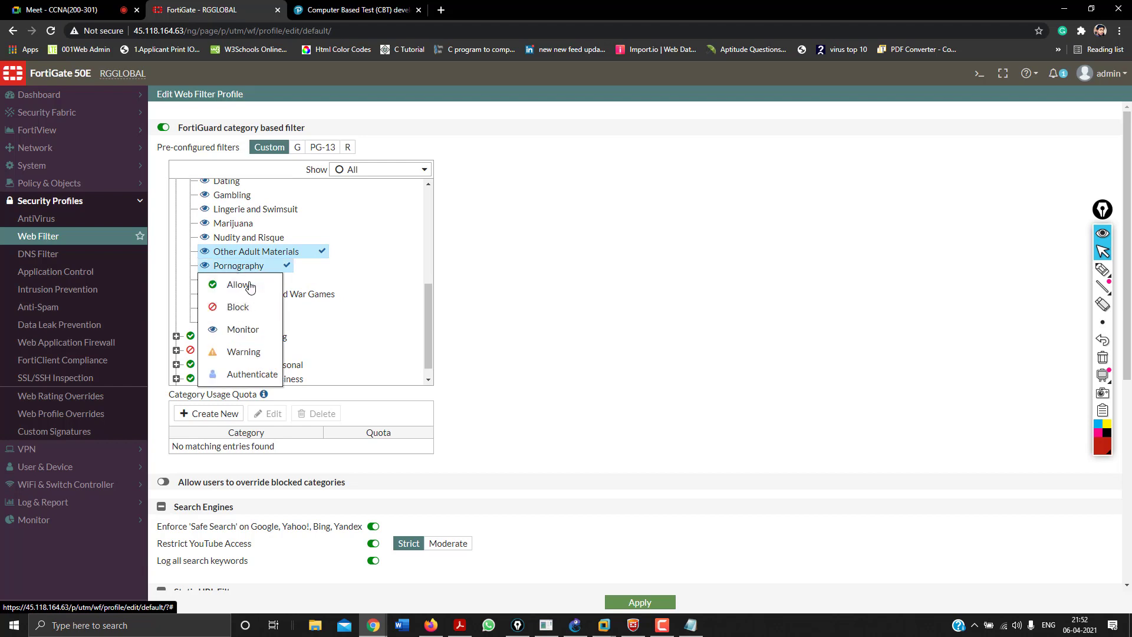
{"action": "left_click", "coordinate": [240, 308]}
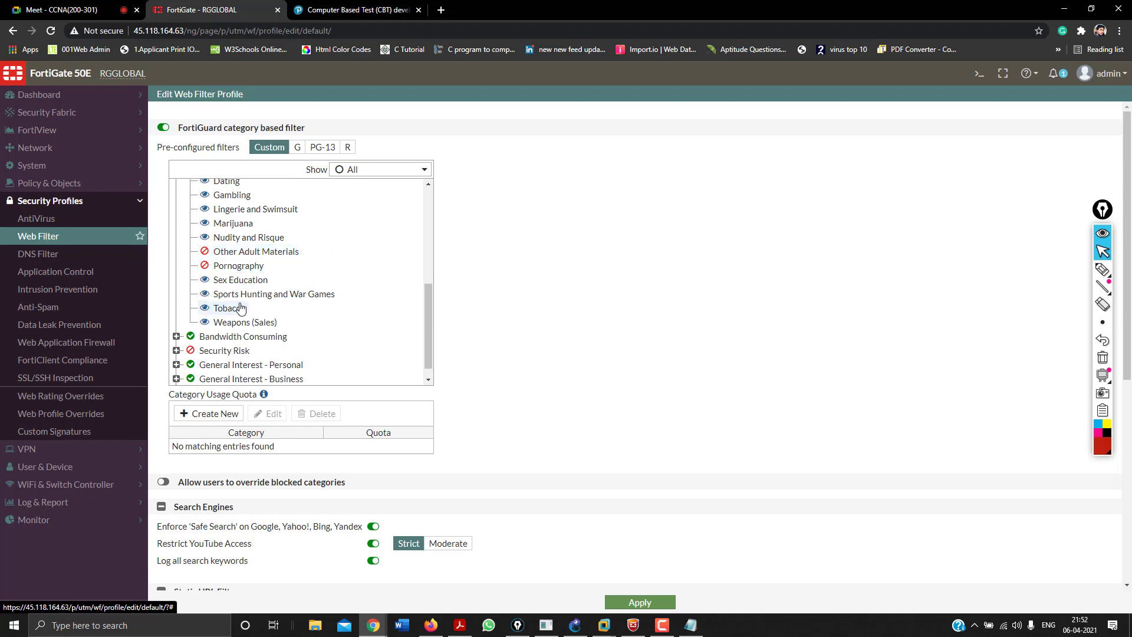
{"action": "left_click", "coordinate": [238, 240]}
{"action": "right_click", "coordinate": [237, 241]}
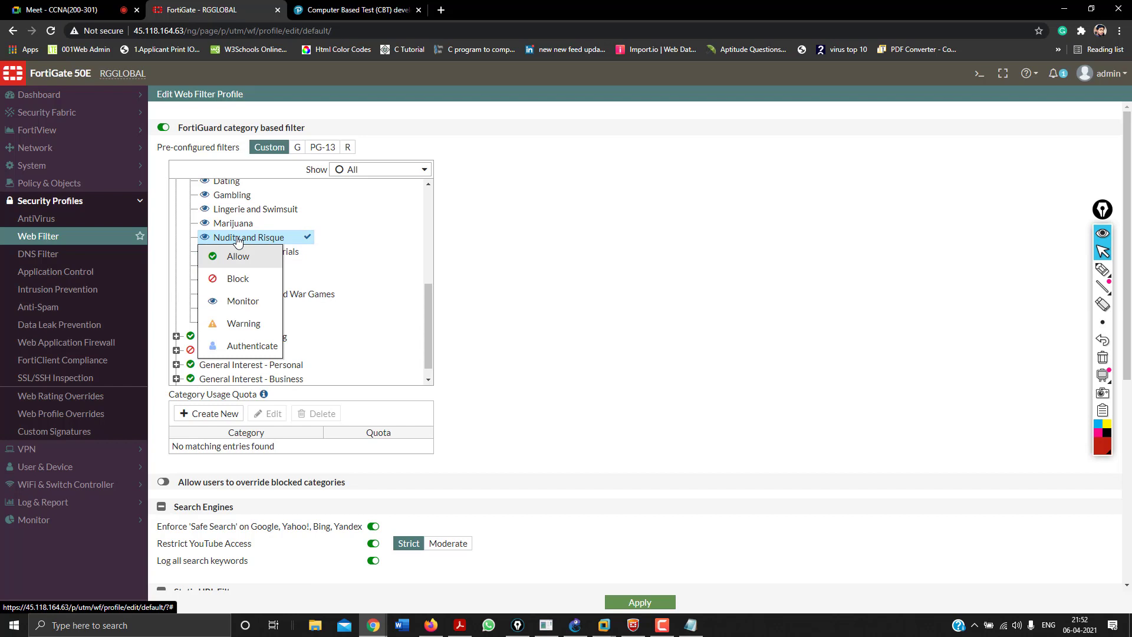
{"action": "left_click", "coordinate": [241, 279]}
{"action": "left_click", "coordinate": [234, 322]}
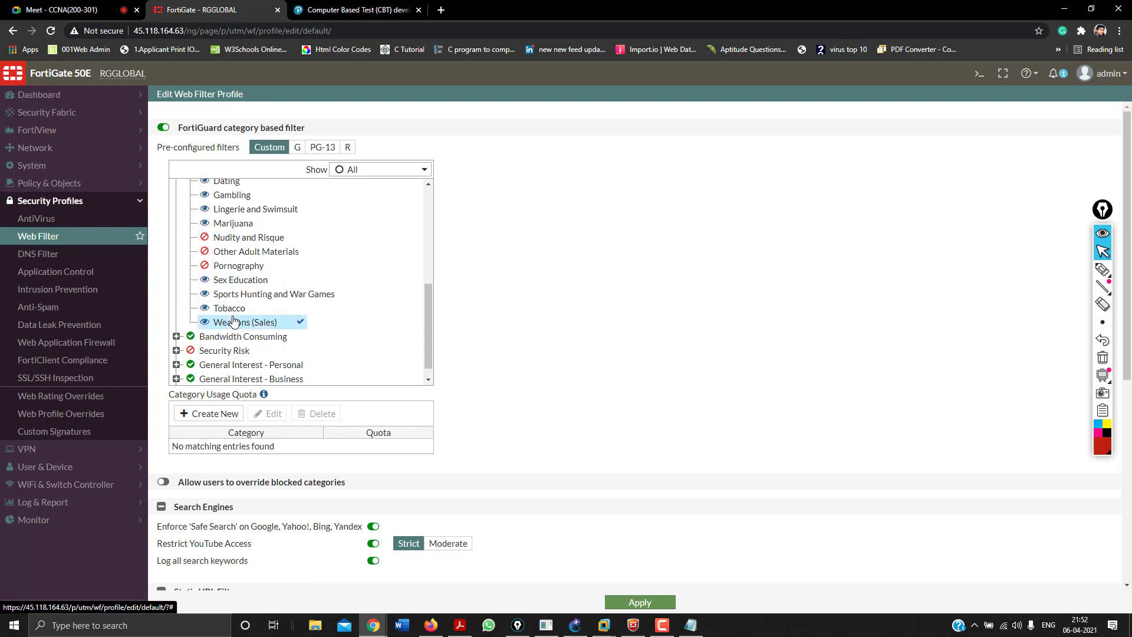
{"action": "right_click", "coordinate": [234, 322]}
{"action": "left_click", "coordinate": [239, 363]}
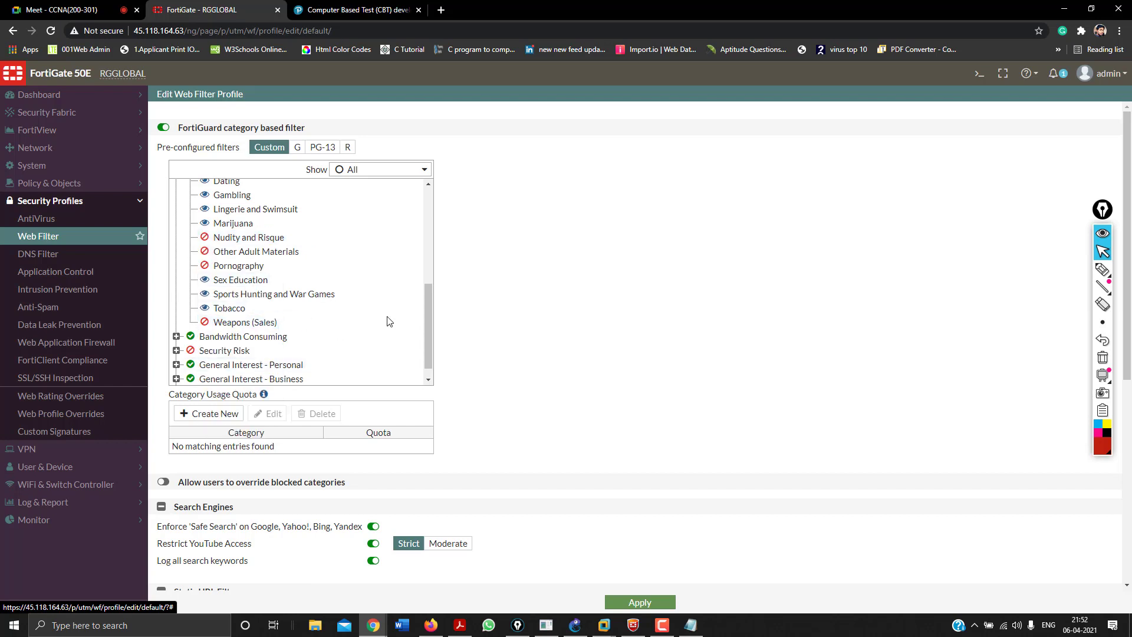
Apply a new action to the entire Bandwidth Consuming group.
{"action": "left_click", "coordinate": [176, 337]}
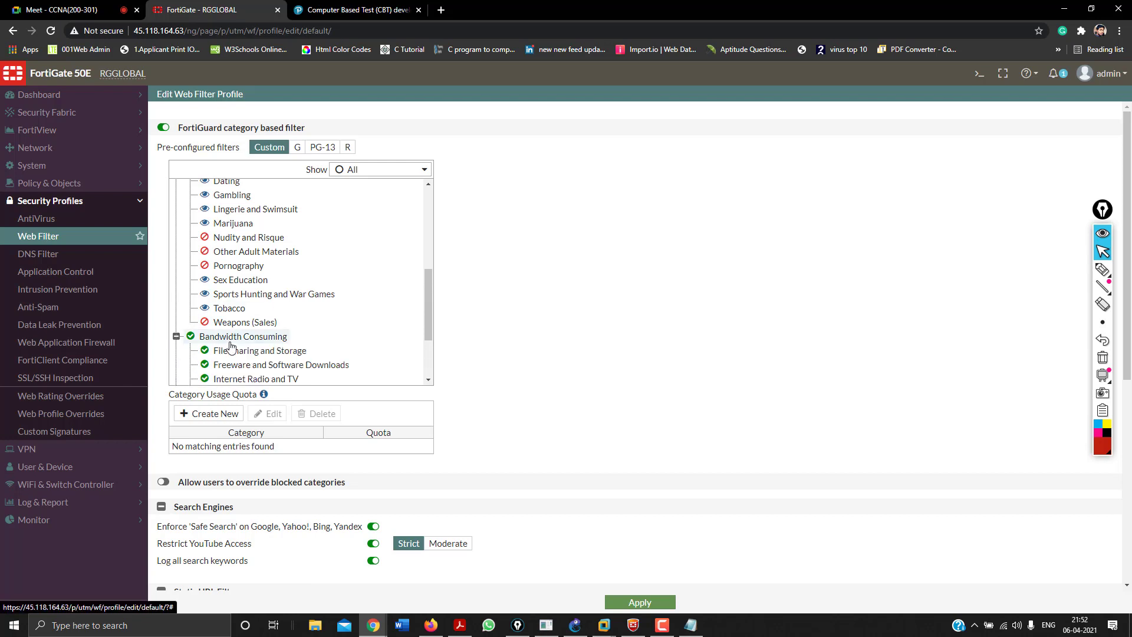
{"action": "scroll", "coordinate": [230, 346], "scroll_direction": "down", "scroll_amount": 3}
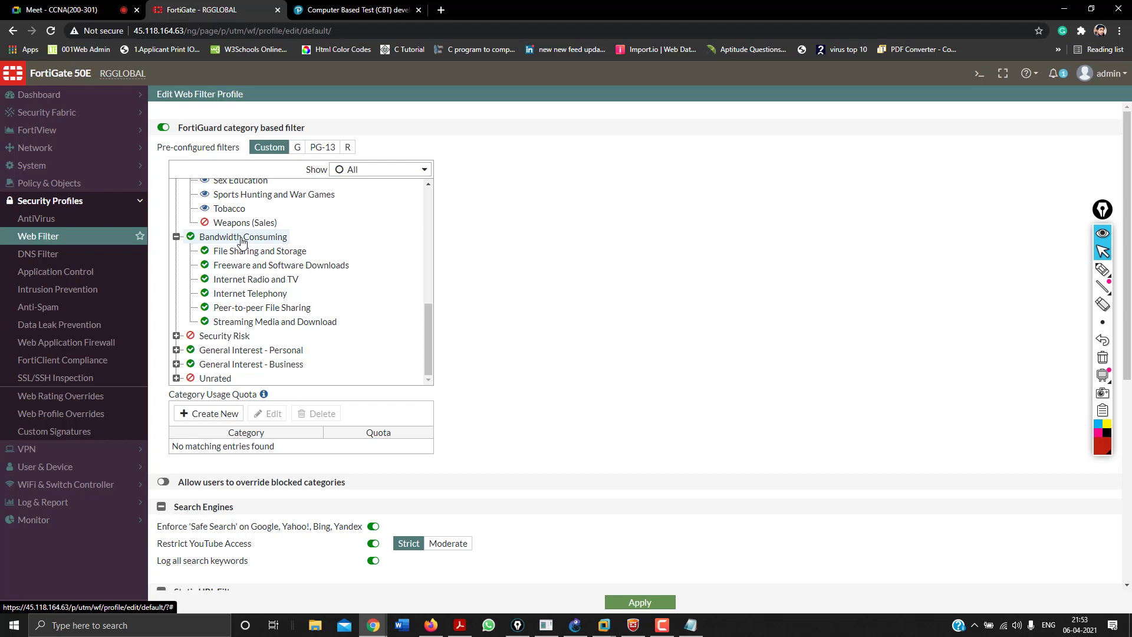
{"action": "right_click", "coordinate": [242, 238]}
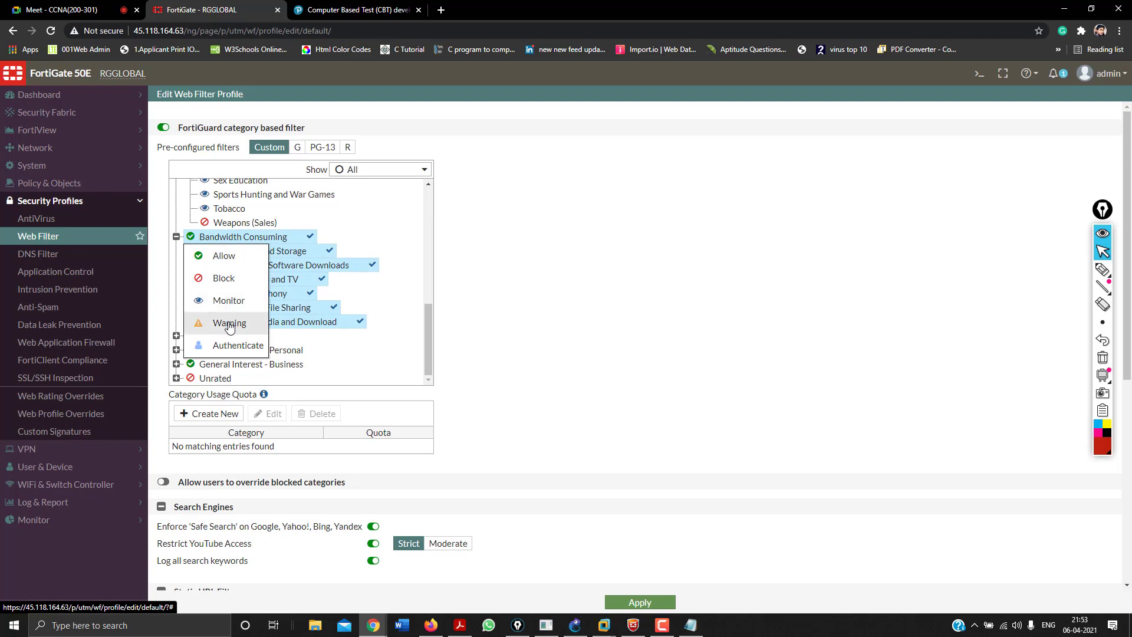
{"action": "left_click", "coordinate": [227, 280]}
{"action": "scroll", "coordinate": [269, 380], "scroll_direction": "down", "scroll_amount": 6}
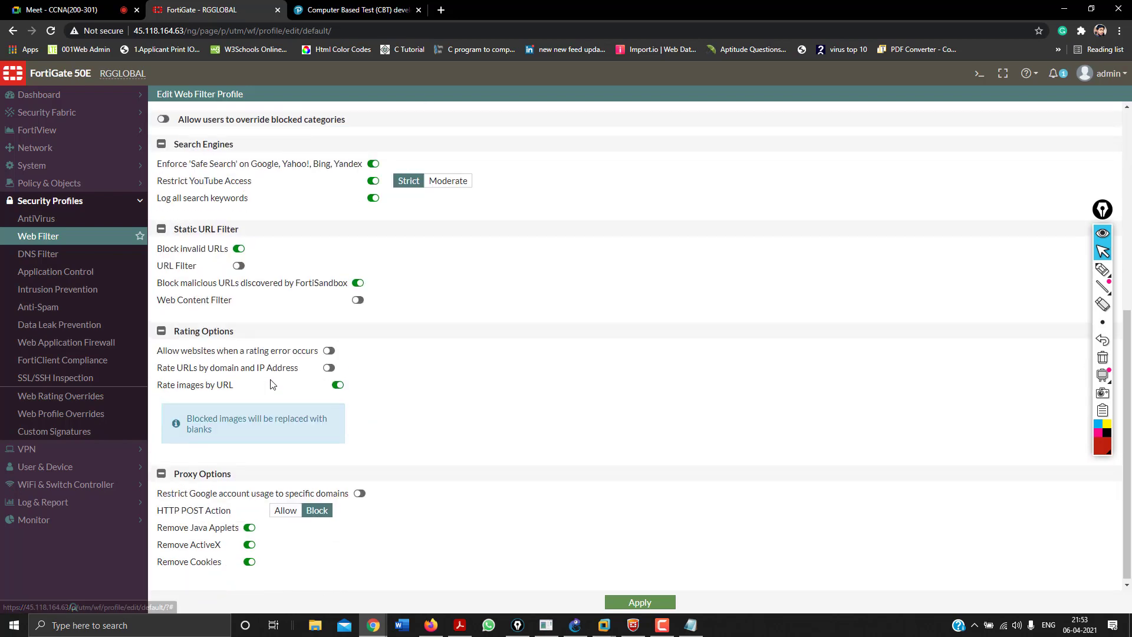
Demonstrate the invalid-URL, YouTube restriction and web content filter toggles, leaving them unchanged.
{"action": "left_click", "coordinate": [239, 246]}
{"action": "left_click", "coordinate": [239, 247]}
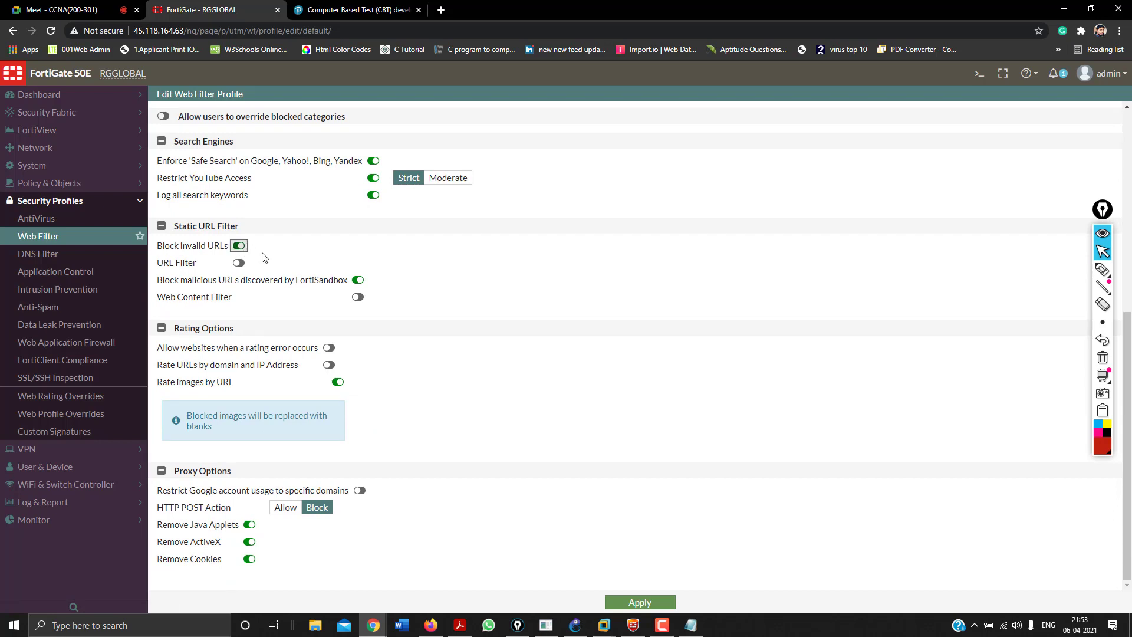
{"action": "left_click", "coordinate": [373, 178]}
{"action": "left_click", "coordinate": [373, 178]}
{"action": "left_click", "coordinate": [356, 296]}
{"action": "left_click", "coordinate": [357, 296]}
{"action": "left_click", "coordinate": [357, 297]}
{"action": "left_click", "coordinate": [358, 297]}
{"action": "left_click", "coordinate": [300, 281]}
{"action": "left_click_drag", "start_coordinate": [300, 281], "coordinate": [349, 282]}
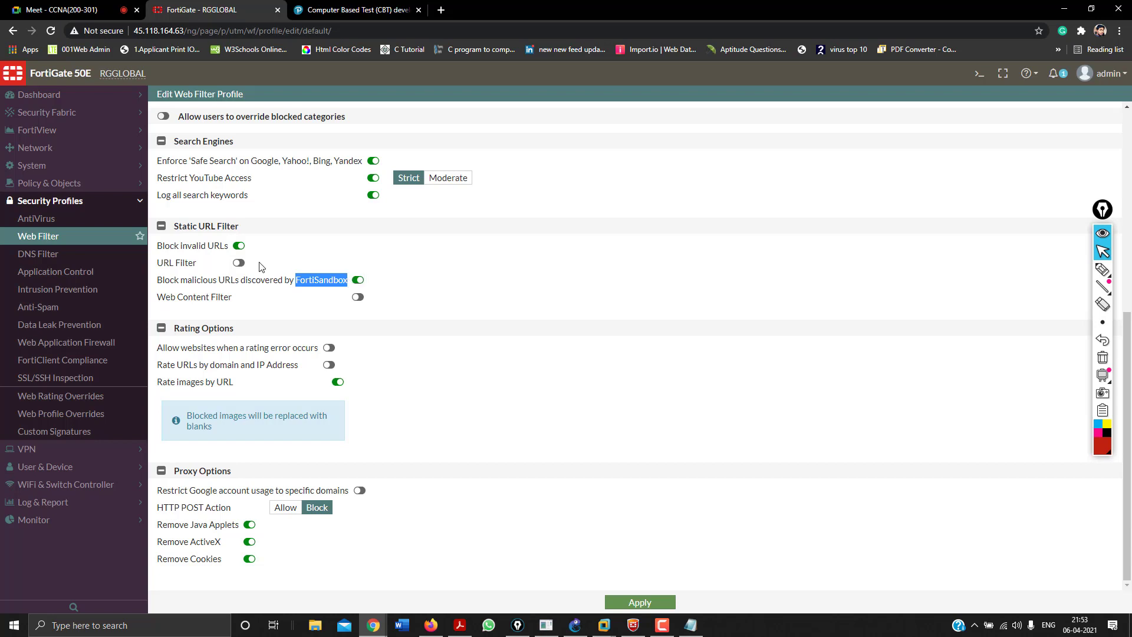
Enable Static URL Filter and start a new URL filter entry.
{"action": "left_click", "coordinate": [241, 263]}
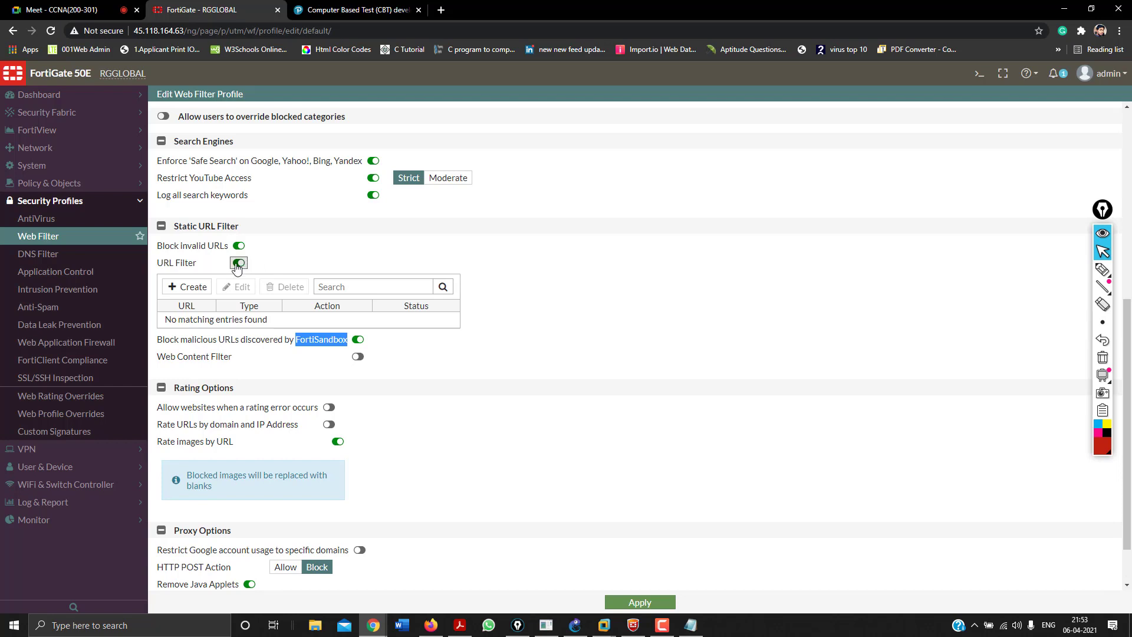
{"action": "left_click", "coordinate": [189, 287]}
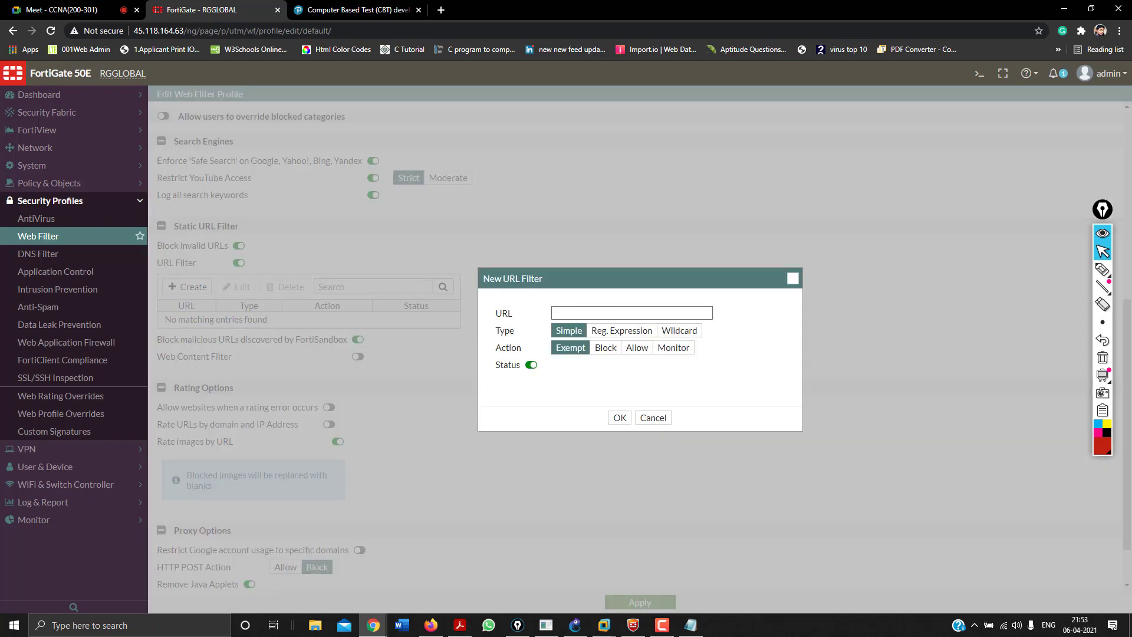
{"action": "left_click", "coordinate": [377, 10]}
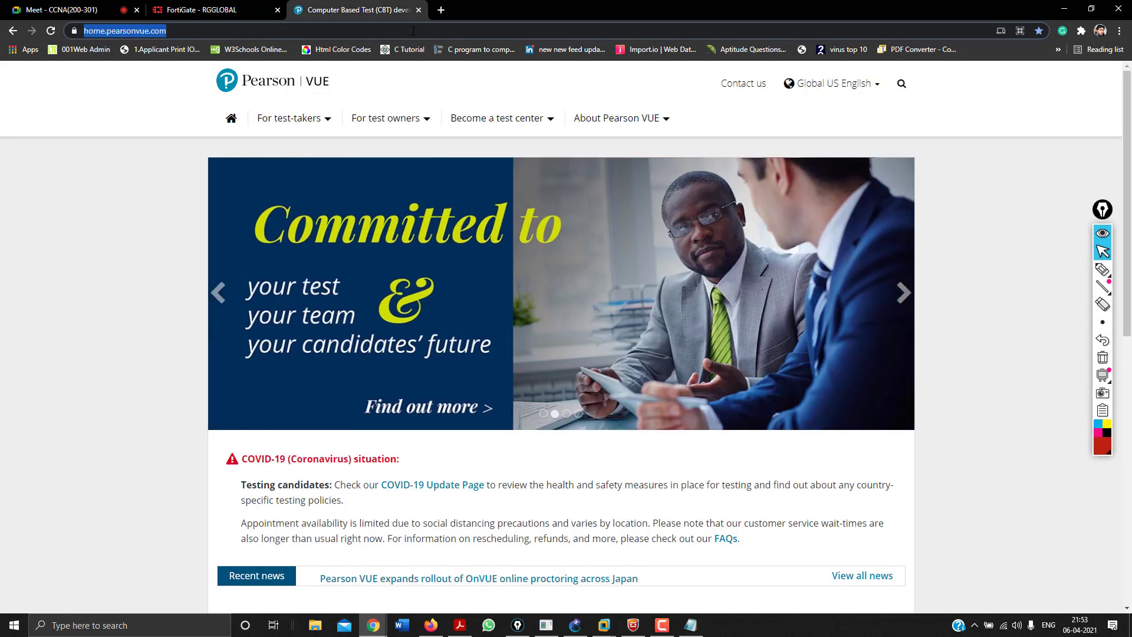
Open Pearson VUE's Research page from the footer and copy its URL.
{"action": "scroll", "coordinate": [317, 517], "scroll_direction": "down", "scroll_amount": 10}
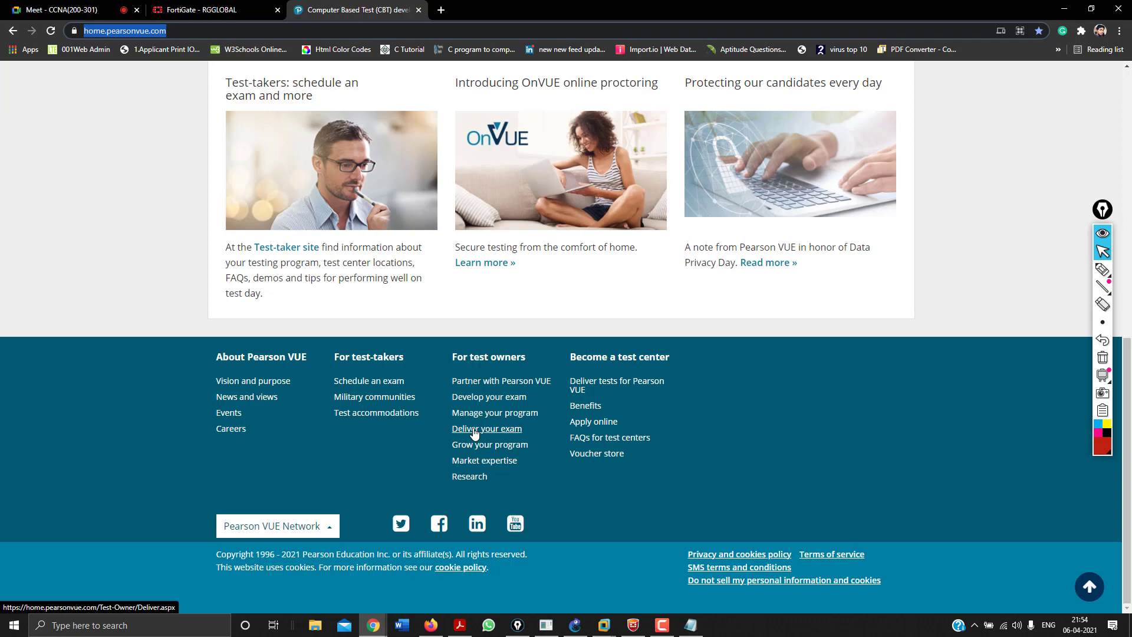
{"action": "left_click", "coordinate": [479, 474]}
{"action": "left_click", "coordinate": [478, 477]}
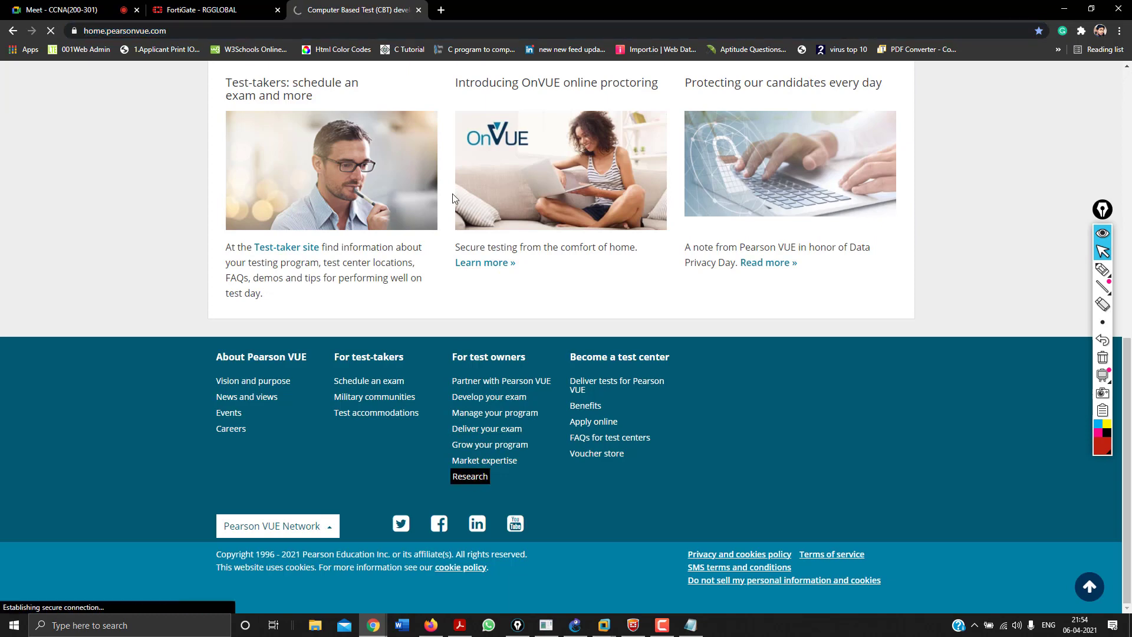
{"action": "left_click", "coordinate": [365, 30]}
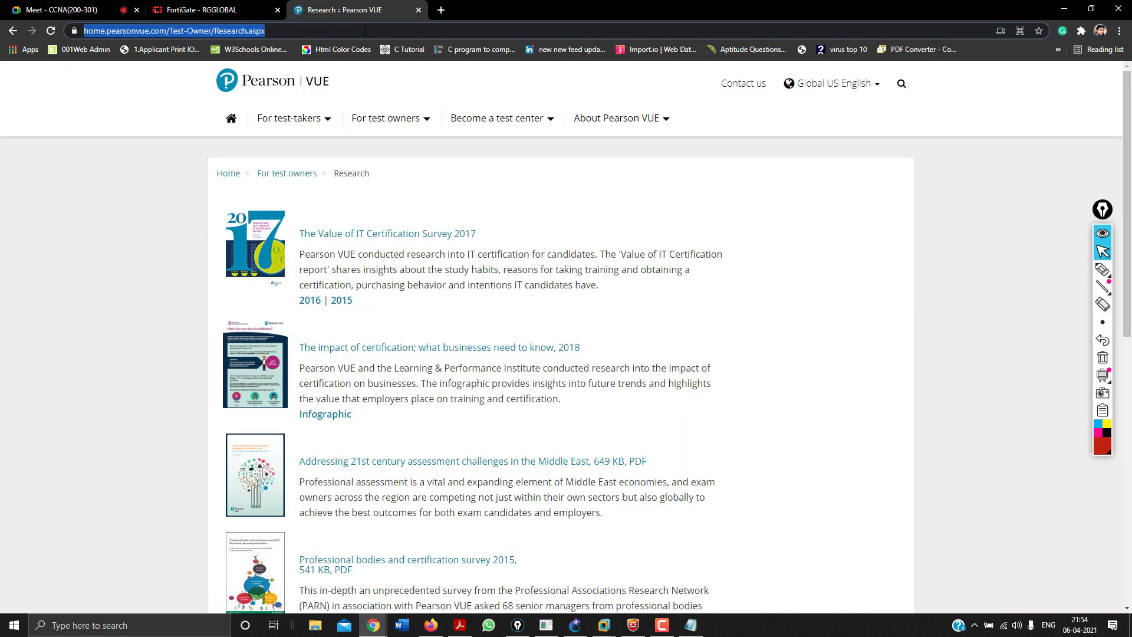
{"action": "left_click", "coordinate": [206, 9]}
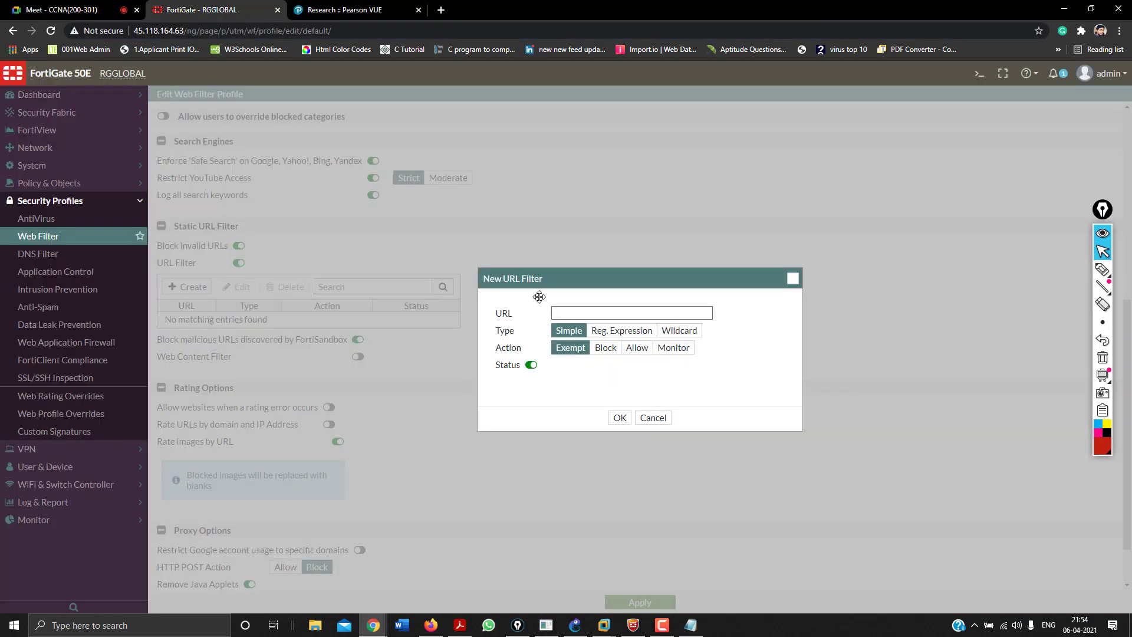
Paste the Pearson VUE Research page address into the New URL Filter's URL field.
{"action": "key", "text": "ctrl+v"}
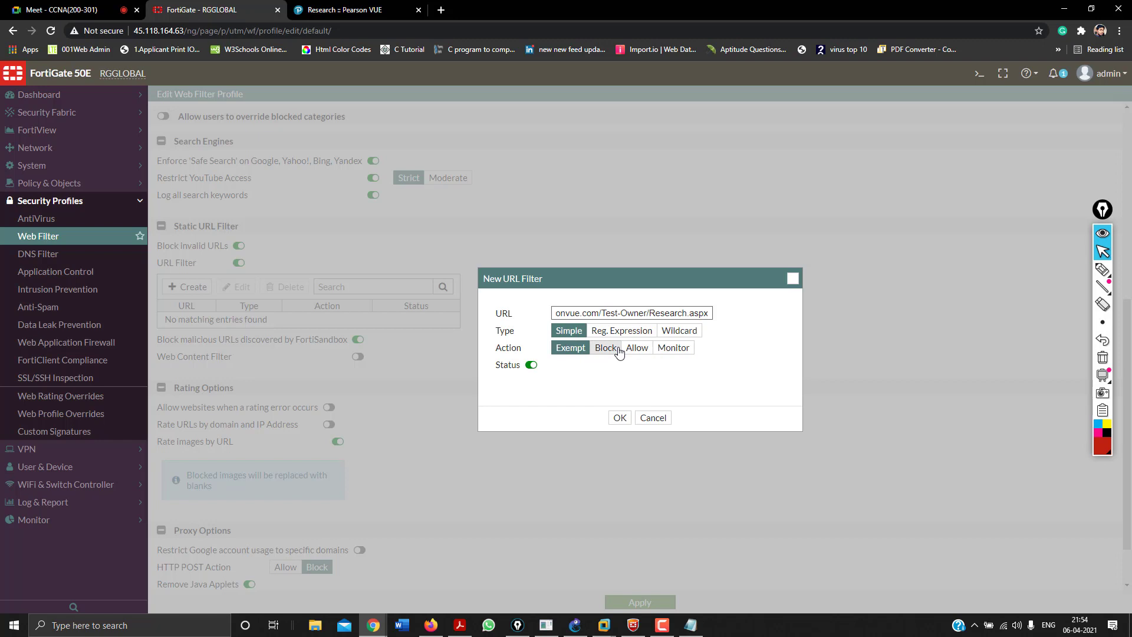
{"action": "left_click", "coordinate": [1102, 270]}
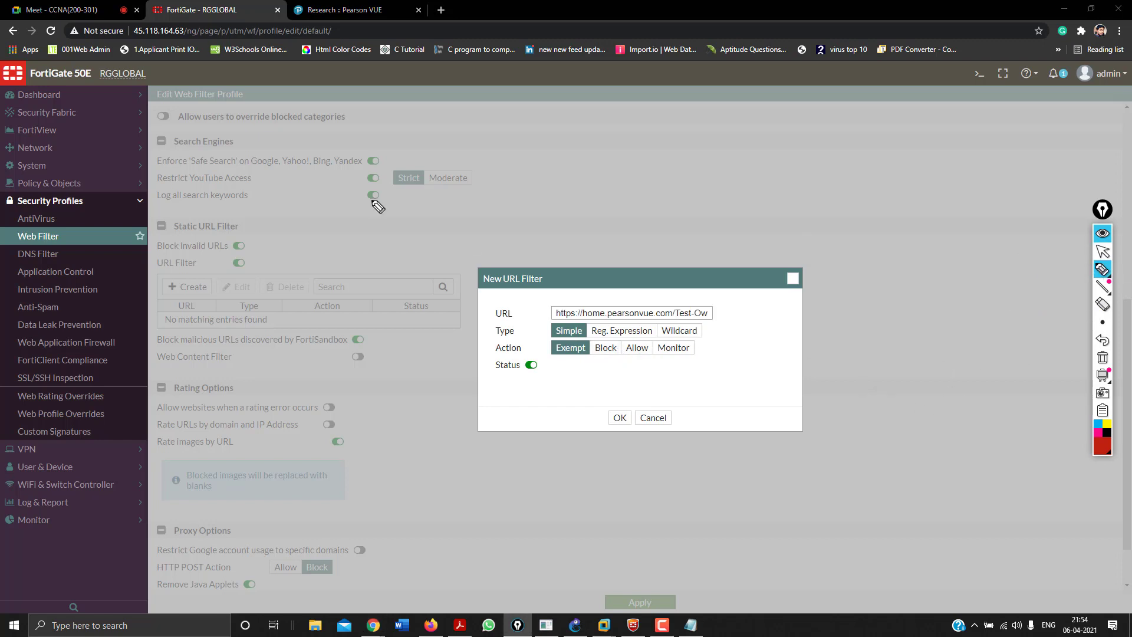
{"action": "mouse_move", "coordinate": [340, 131]}
{"action": "left_mouse_down"}
{"action": "mouse_move", "coordinate": [354, 103]}
{"action": "mouse_move", "coordinate": [367, 128]}
{"action": "left_mouse_up"}
{"action": "left_click_drag", "start_coordinate": [345, 118], "coordinate": [373, 125]}
{"action": "left_click", "coordinate": [404, 110]}
{"action": "mouse_move", "coordinate": [386, 109]}
{"action": "left_mouse_down"}
{"action": "mouse_move", "coordinate": [386, 121]}
{"action": "mouse_move", "coordinate": [402, 110]}
{"action": "left_mouse_up"}
{"action": "mouse_move", "coordinate": [415, 111]}
{"action": "left_mouse_down"}
{"action": "mouse_move", "coordinate": [428, 121]}
{"action": "mouse_move", "coordinate": [440, 111]}
{"action": "left_mouse_up"}
{"action": "mouse_move", "coordinate": [446, 117]}
{"action": "left_mouse_down"}
{"action": "mouse_move", "coordinate": [534, 97]}
{"action": "mouse_move", "coordinate": [539, 115]}
{"action": "mouse_move", "coordinate": [552, 105]}
{"action": "mouse_move", "coordinate": [590, 123]}
{"action": "left_mouse_up"}
{"action": "left_click", "coordinate": [488, 99]}
{"action": "left_click", "coordinate": [576, 99]}
{"action": "mouse_move", "coordinate": [608, 106]}
{"action": "left_mouse_down"}
{"action": "mouse_move", "coordinate": [601, 131]}
{"action": "mouse_move", "coordinate": [613, 118]}
{"action": "left_mouse_up"}
{"action": "mouse_move", "coordinate": [663, 94]}
{"action": "left_mouse_down"}
{"action": "mouse_move", "coordinate": [655, 106]}
{"action": "mouse_move", "coordinate": [768, 131]}
{"action": "mouse_move", "coordinate": [778, 109]}
{"action": "mouse_move", "coordinate": [832, 112]}
{"action": "left_mouse_up"}
{"action": "left_click_drag", "start_coordinate": [821, 105], "coordinate": [820, 123]}
{"action": "mouse_move", "coordinate": [843, 109]}
{"action": "left_mouse_down"}
{"action": "mouse_move", "coordinate": [929, 124]}
{"action": "mouse_move", "coordinate": [1055, 112]}
{"action": "left_mouse_up"}
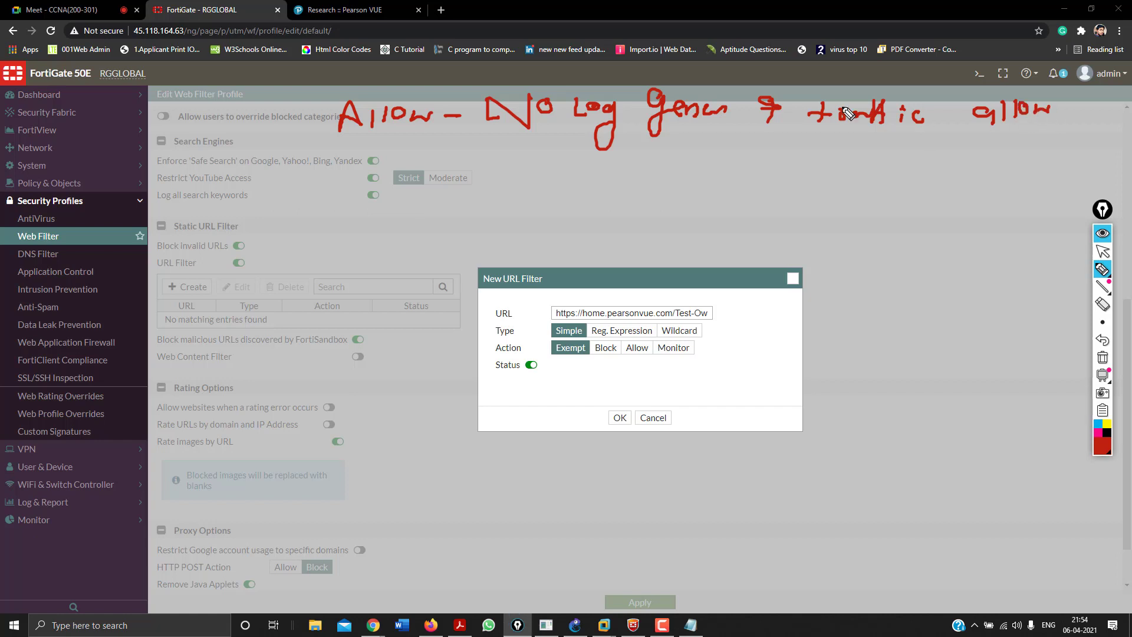
Review the filter entry holding the Test-Owners address, still set to Simple and Exempt.
{"action": "left_click", "coordinate": [382, 186]}
{"action": "left_click_drag", "start_coordinate": [378, 167], "coordinate": [390, 195]}
{"action": "mouse_move", "coordinate": [613, 186]}
{"action": "left_mouse_down"}
{"action": "mouse_move", "coordinate": [612, 195]}
{"action": "mouse_move", "coordinate": [606, 179]}
{"action": "left_mouse_up"}
{"action": "left_click_drag", "start_coordinate": [612, 170], "coordinate": [613, 177]}
{"action": "left_click_drag", "start_coordinate": [697, 158], "coordinate": [698, 165]}
{"action": "left_click_drag", "start_coordinate": [702, 158], "coordinate": [703, 164]}
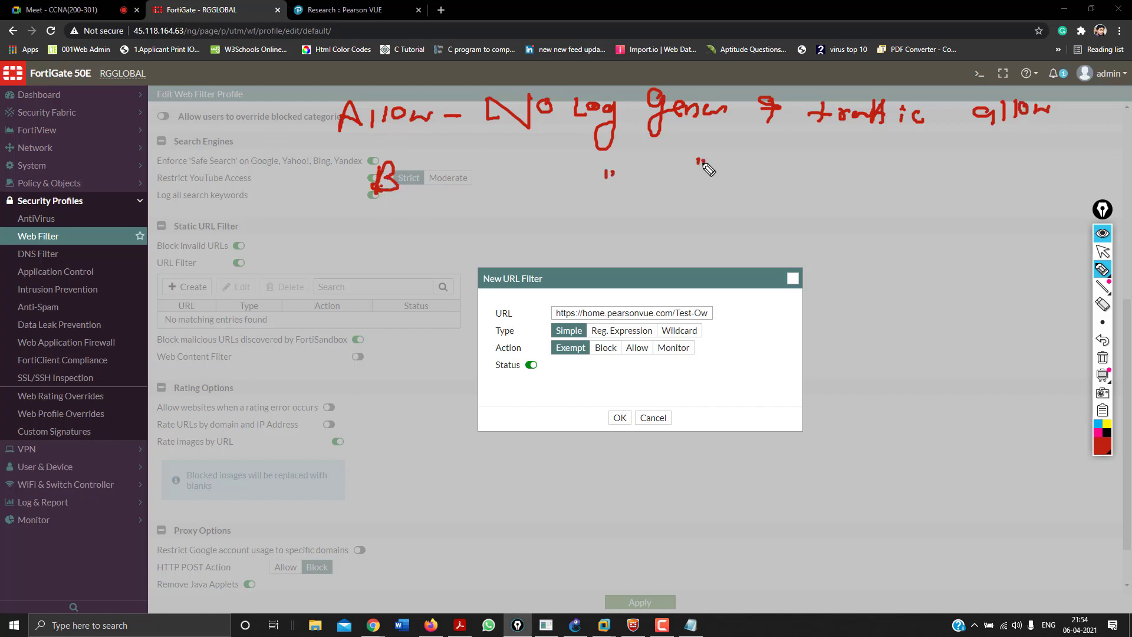
{"action": "left_click_drag", "start_coordinate": [775, 149], "coordinate": [779, 187]}
{"action": "left_click_drag", "start_coordinate": [841, 160], "coordinate": [849, 164]}
{"action": "left_click_drag", "start_coordinate": [958, 148], "coordinate": [963, 170]}
{"action": "mouse_move", "coordinate": [961, 150]}
{"action": "left_mouse_down"}
{"action": "mouse_move", "coordinate": [970, 168]}
{"action": "mouse_move", "coordinate": [988, 168]}
{"action": "left_mouse_up"}
{"action": "left_click_drag", "start_coordinate": [993, 155], "coordinate": [1042, 167]}
{"action": "left_click", "coordinate": [1022, 161]}
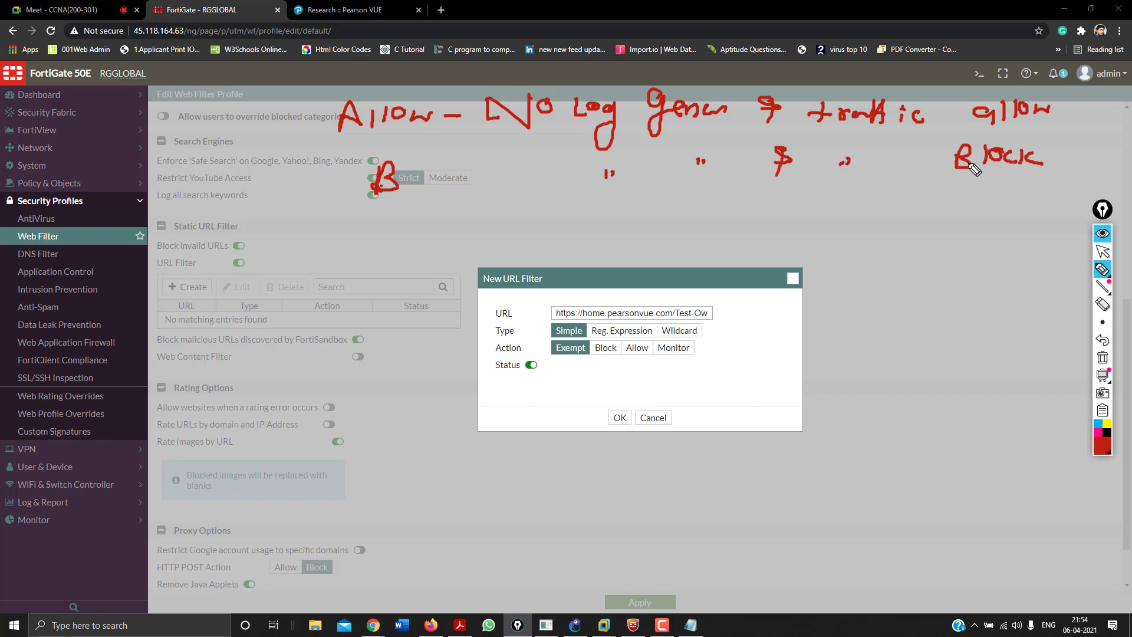
{"action": "mouse_move", "coordinate": [353, 253]}
{"action": "left_mouse_down"}
{"action": "mouse_move", "coordinate": [395, 227]}
{"action": "mouse_move", "coordinate": [447, 248]}
{"action": "mouse_move", "coordinate": [471, 238]}
{"action": "mouse_move", "coordinate": [482, 252]}
{"action": "mouse_move", "coordinate": [489, 232]}
{"action": "left_mouse_up"}
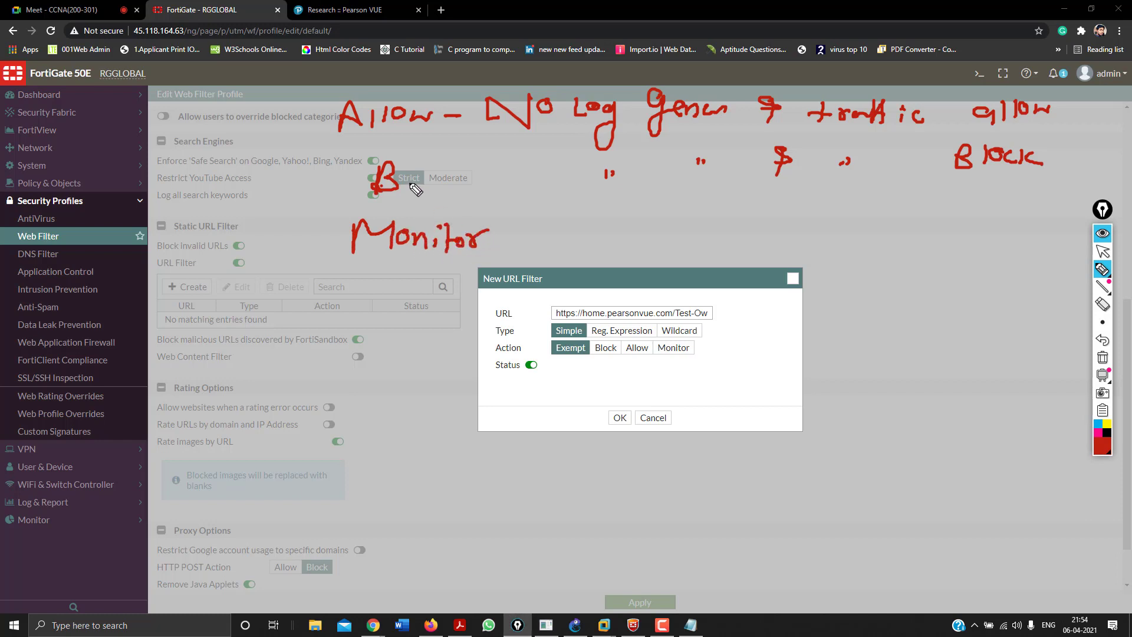
{"action": "left_click_drag", "start_coordinate": [400, 152], "coordinate": [398, 192]}
{"action": "mouse_move", "coordinate": [420, 177]}
{"action": "left_mouse_down"}
{"action": "mouse_move", "coordinate": [419, 188]}
{"action": "mouse_move", "coordinate": [459, 184]}
{"action": "left_mouse_up"}
{"action": "left_click_drag", "start_coordinate": [472, 176], "coordinate": [485, 175]}
{"action": "left_click_drag", "start_coordinate": [512, 242], "coordinate": [523, 240]}
{"action": "left_click_drag", "start_coordinate": [620, 224], "coordinate": [626, 232]}
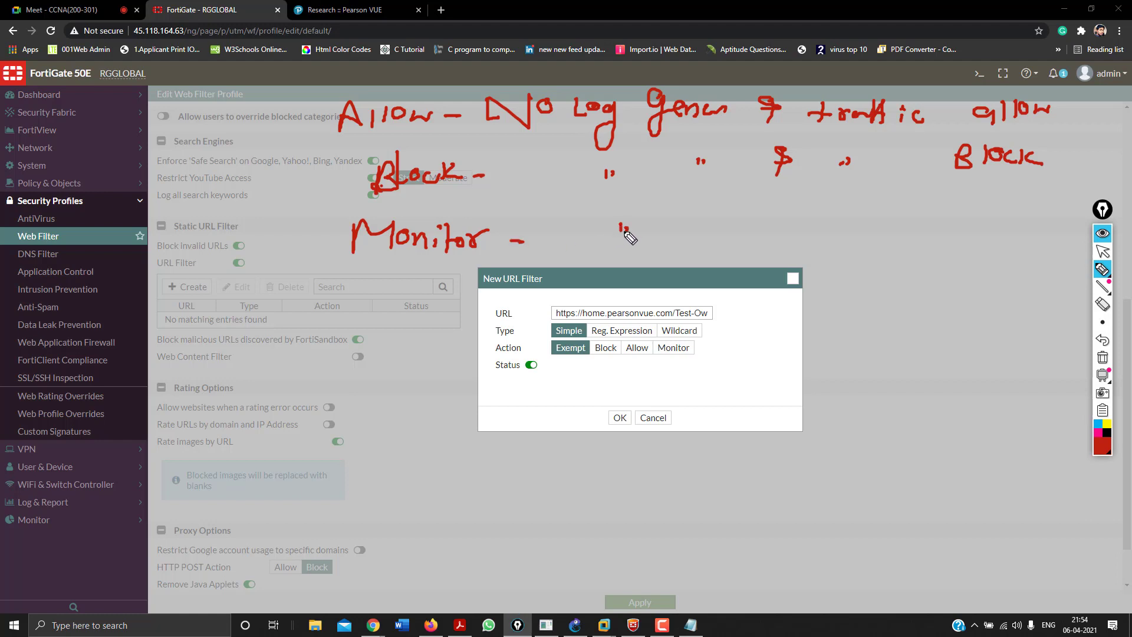
{"action": "left_click_drag", "start_coordinate": [695, 213], "coordinate": [705, 220]}
{"action": "left_click_drag", "start_coordinate": [809, 217], "coordinate": [791, 254]}
{"action": "left_click_drag", "start_coordinate": [868, 224], "coordinate": [878, 232]}
{"action": "mouse_move", "coordinate": [962, 220]}
{"action": "left_mouse_down"}
{"action": "mouse_move", "coordinate": [953, 217]}
{"action": "mouse_move", "coordinate": [979, 233]}
{"action": "left_mouse_up"}
{"action": "mouse_move", "coordinate": [983, 207]}
{"action": "left_mouse_down"}
{"action": "mouse_move", "coordinate": [998, 227]}
{"action": "mouse_move", "coordinate": [1021, 213]}
{"action": "left_mouse_up"}
{"action": "mouse_move", "coordinate": [262, 93]}
{"action": "left_mouse_down"}
{"action": "mouse_move", "coordinate": [354, 95]}
{"action": "mouse_move", "coordinate": [295, 106]}
{"action": "left_mouse_up"}
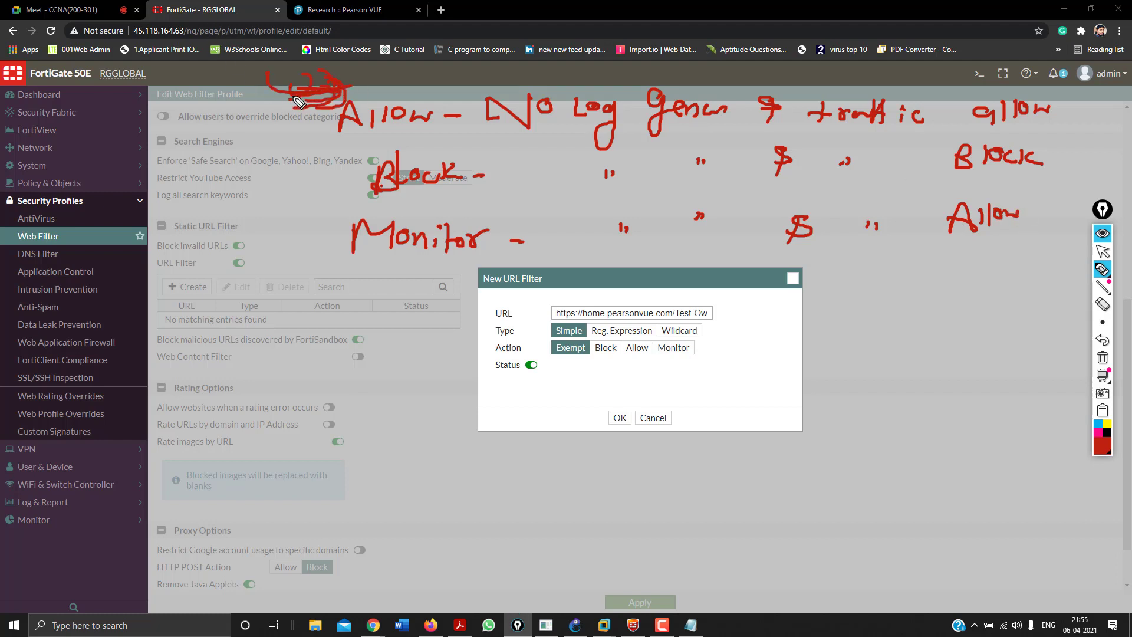
{"action": "left_click_drag", "start_coordinate": [684, 384], "coordinate": [691, 360]}
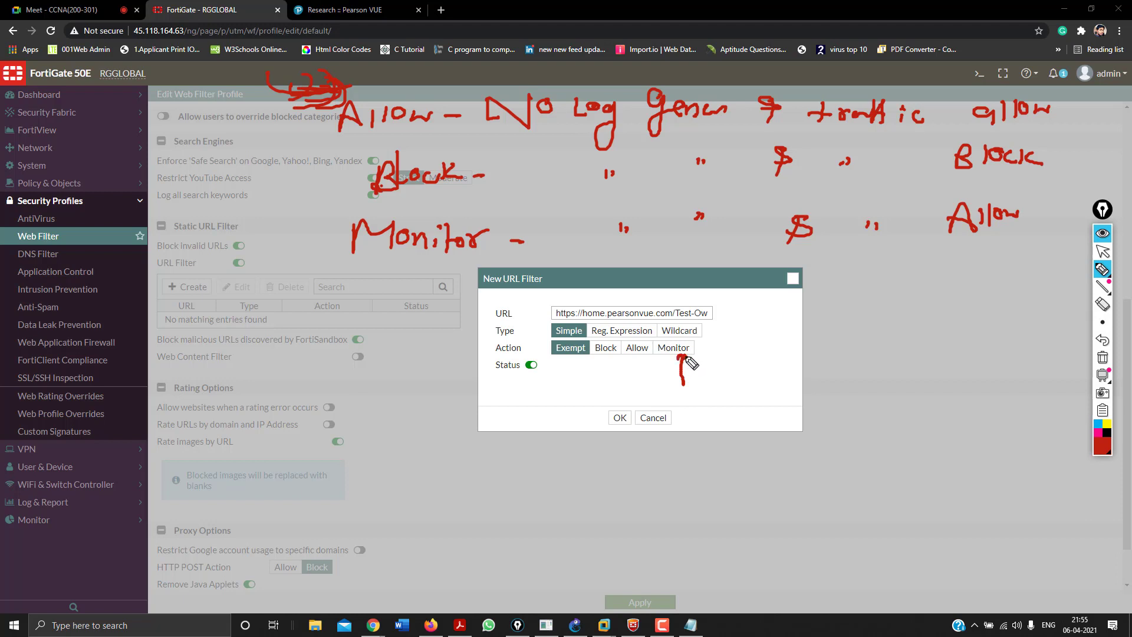
{"action": "left_click_drag", "start_coordinate": [604, 383], "coordinate": [611, 362]}
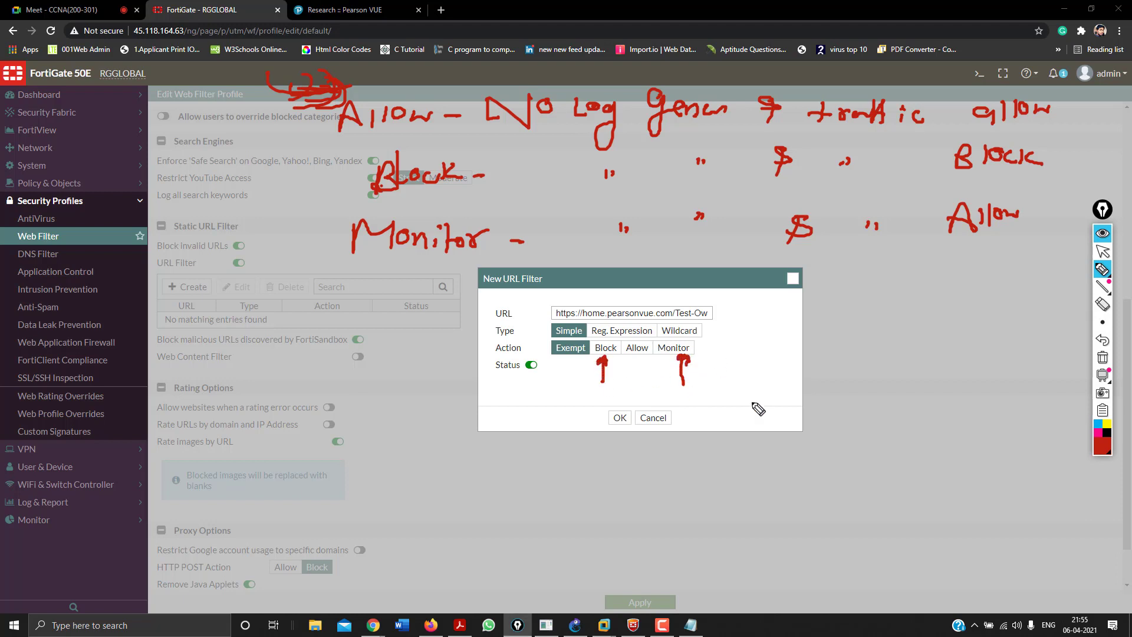
Switch the Pearson VUE Research URL filter's action to Block and save the entry.
{"action": "left_click", "coordinate": [1103, 357]}
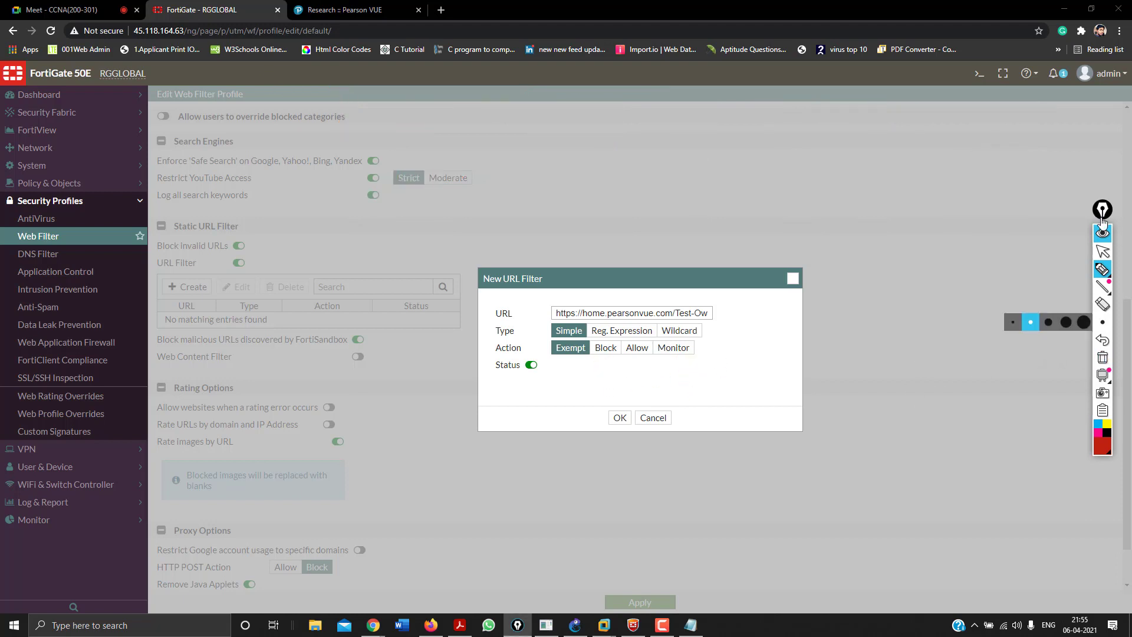
{"action": "left_click", "coordinate": [1103, 251]}
{"action": "left_click", "coordinate": [605, 348]}
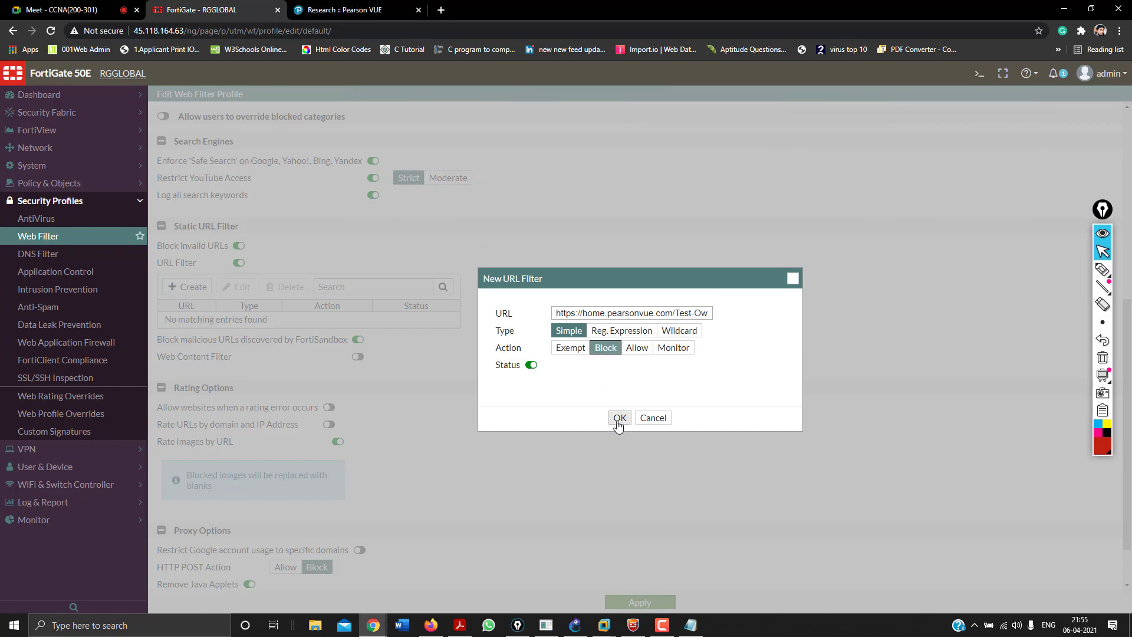
{"action": "left_click", "coordinate": [620, 420]}
{"action": "scroll", "coordinate": [605, 394], "scroll_direction": "down", "scroll_amount": 1}
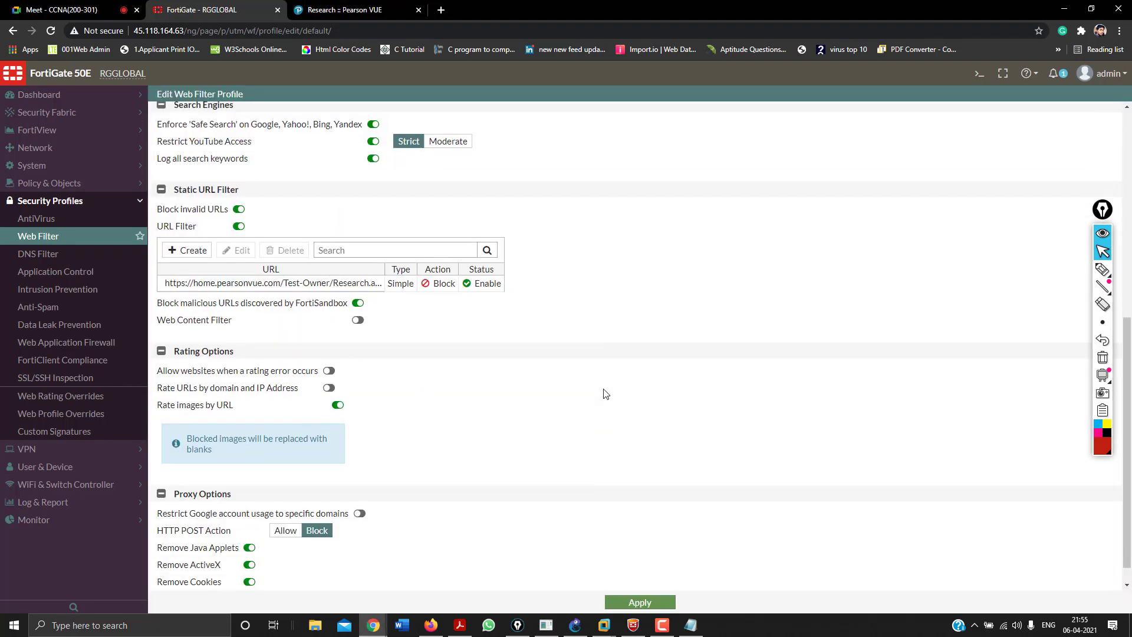
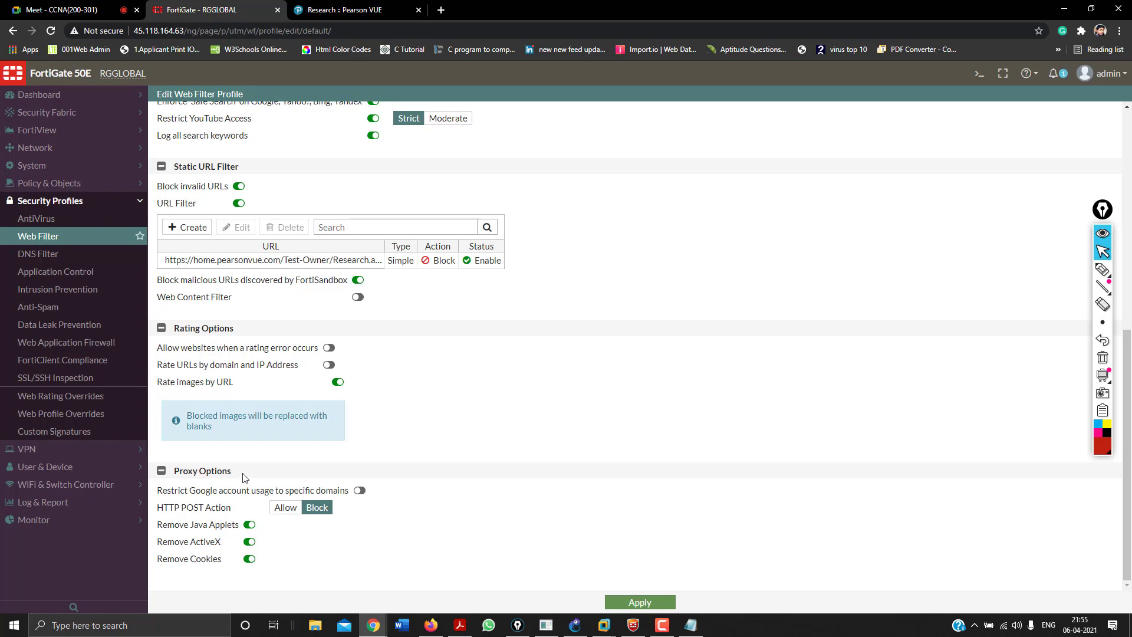
Leave Restrict Google account usage off, apply the web filter profile, and go to IPv4 Policy.
{"action": "left_click", "coordinate": [359, 491]}
{"action": "left_click", "coordinate": [359, 491]}
{"action": "left_click", "coordinate": [630, 607]}
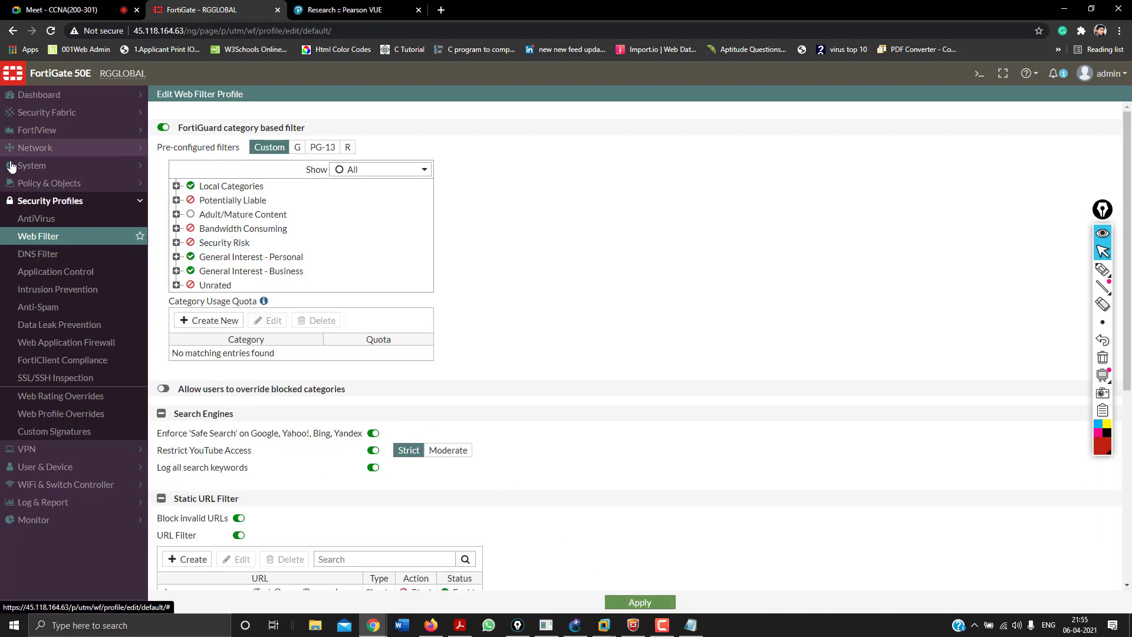
{"action": "left_click", "coordinate": [35, 184]}
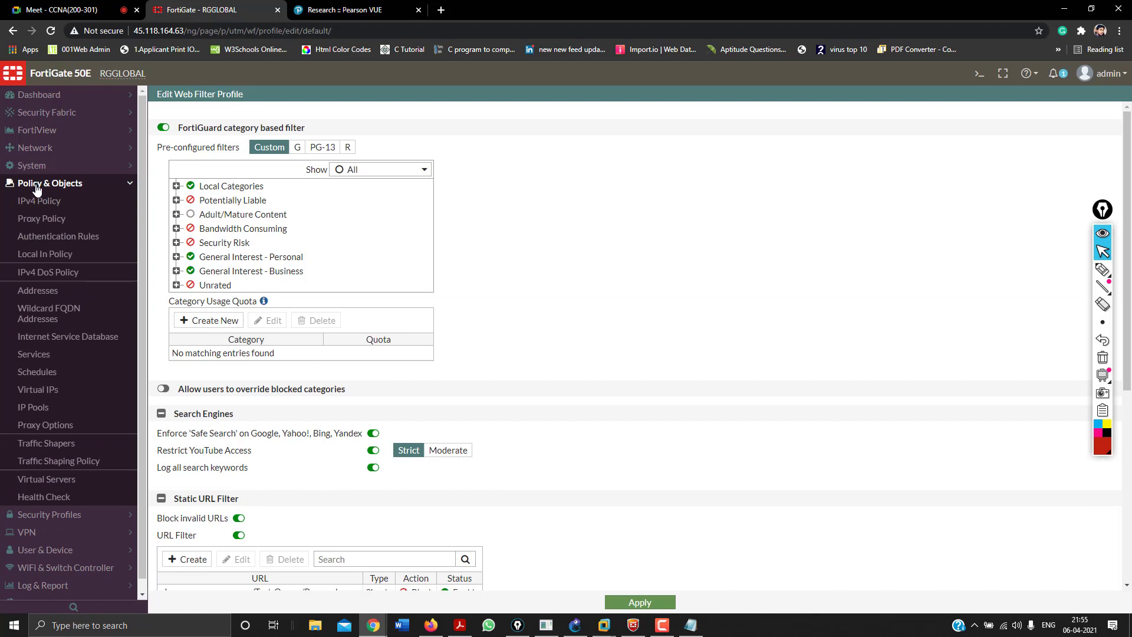
{"action": "left_click", "coordinate": [40, 202]}
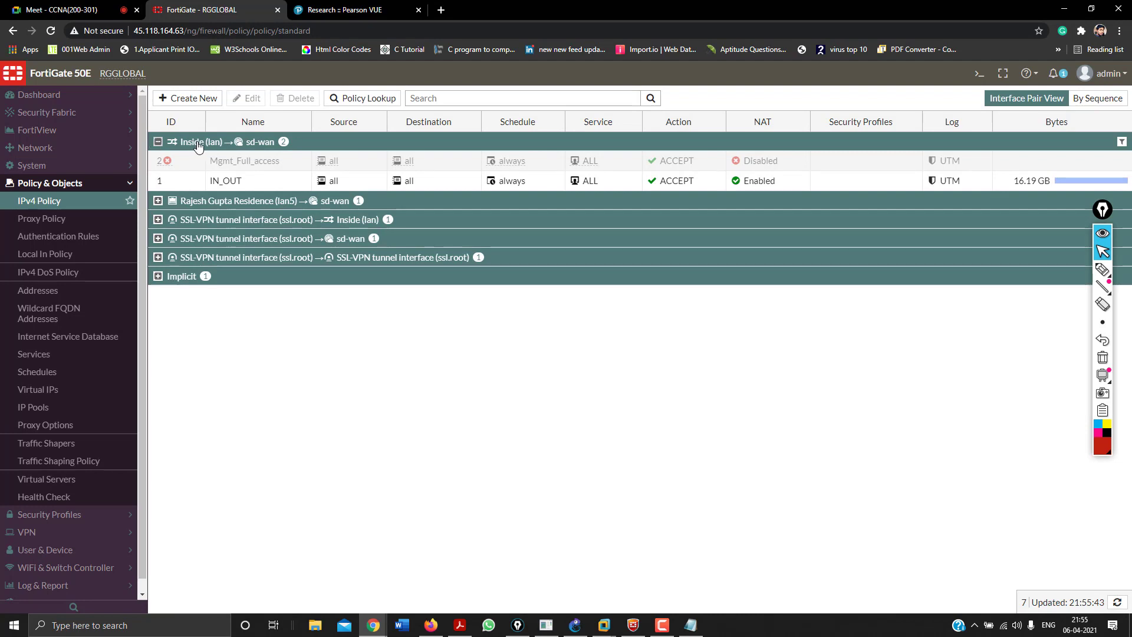
Edit the IN_OUT policy, enable AntiVirus and Web Filter, and try saving.
{"action": "left_click", "coordinate": [178, 181]}
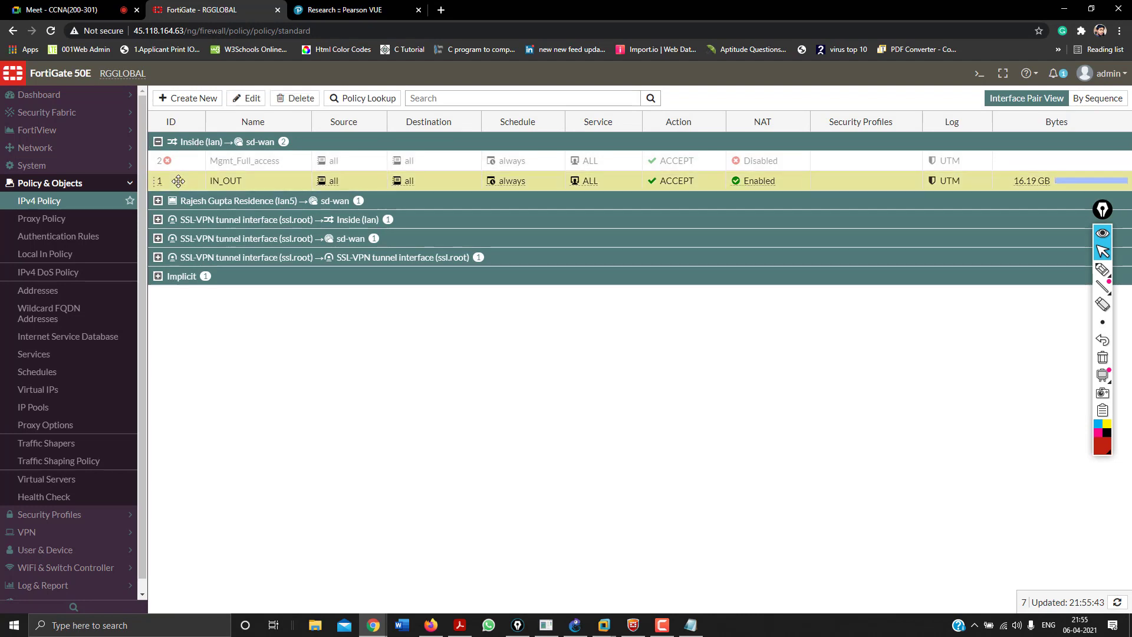
{"action": "double_click", "coordinate": [178, 181]}
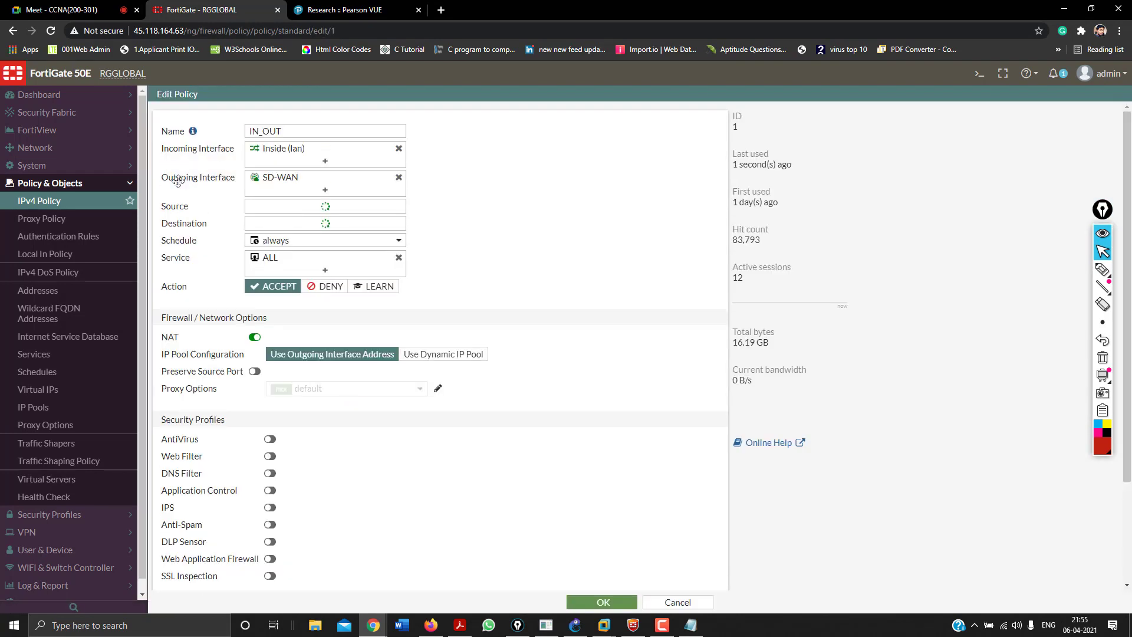
{"action": "scroll", "coordinate": [305, 337], "scroll_direction": "down", "scroll_amount": 4}
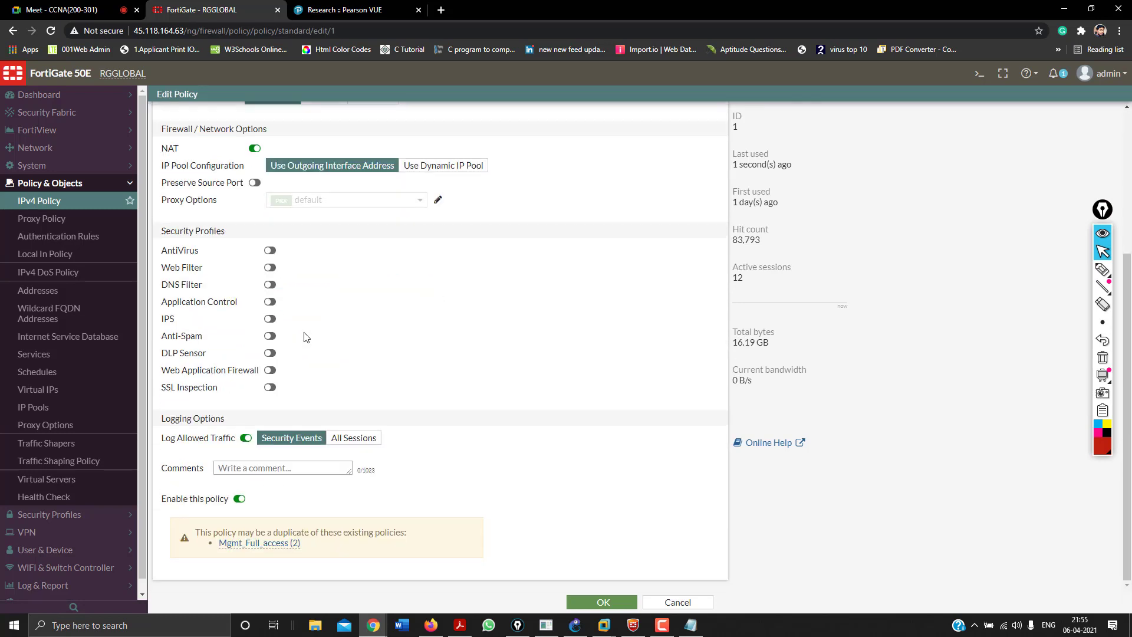
{"action": "left_click", "coordinate": [272, 254]}
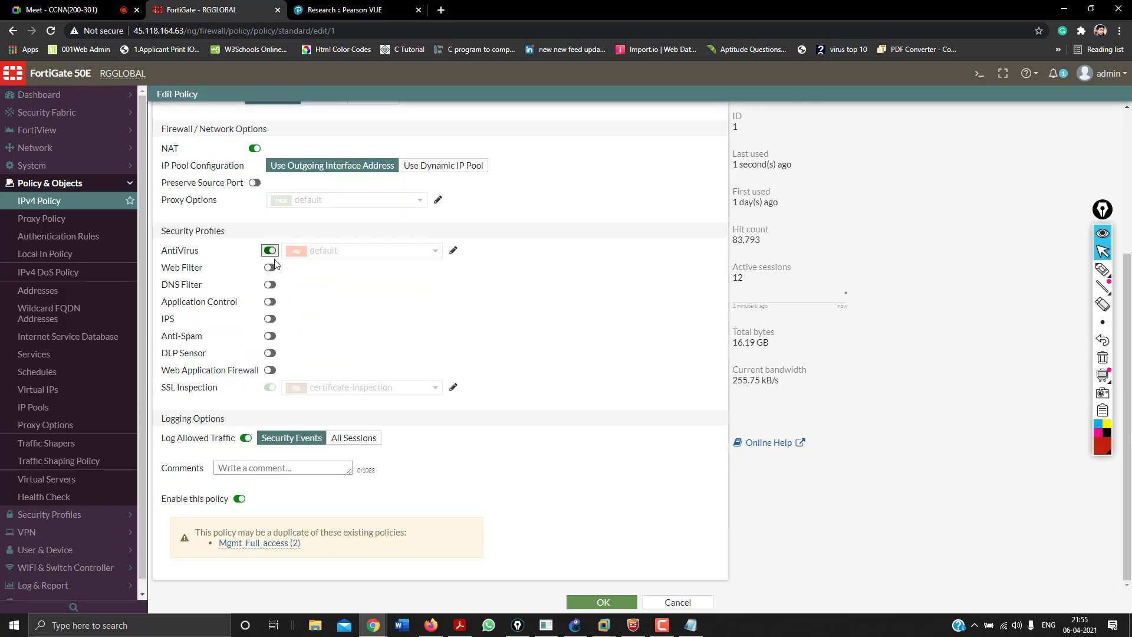
{"action": "mouse_move", "coordinate": [311, 256]}
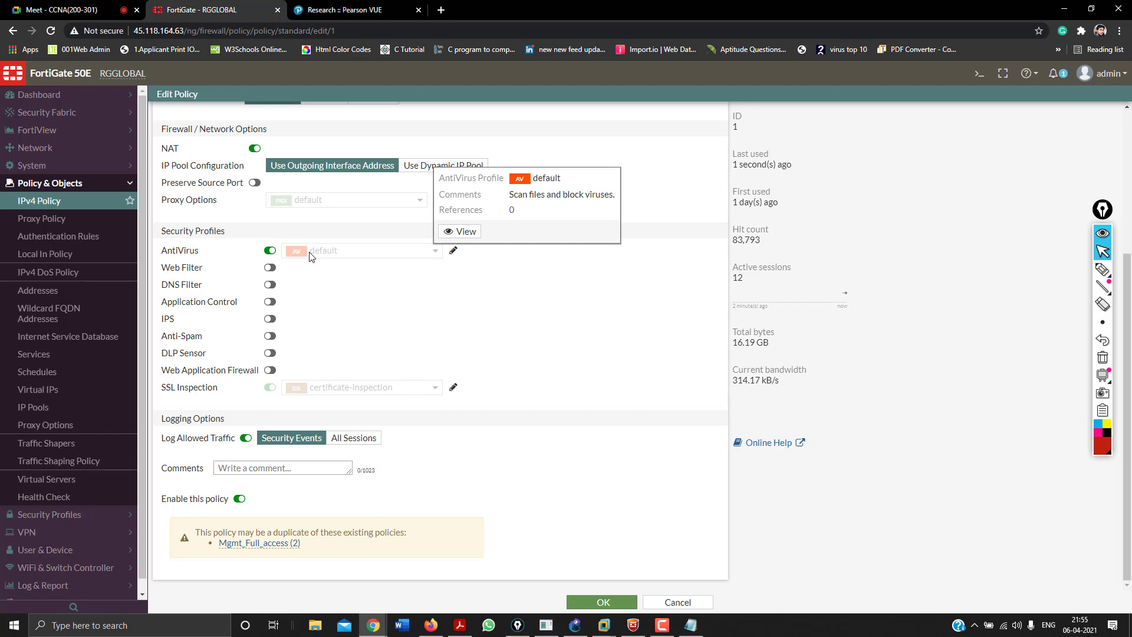
{"action": "left_click", "coordinate": [273, 268]}
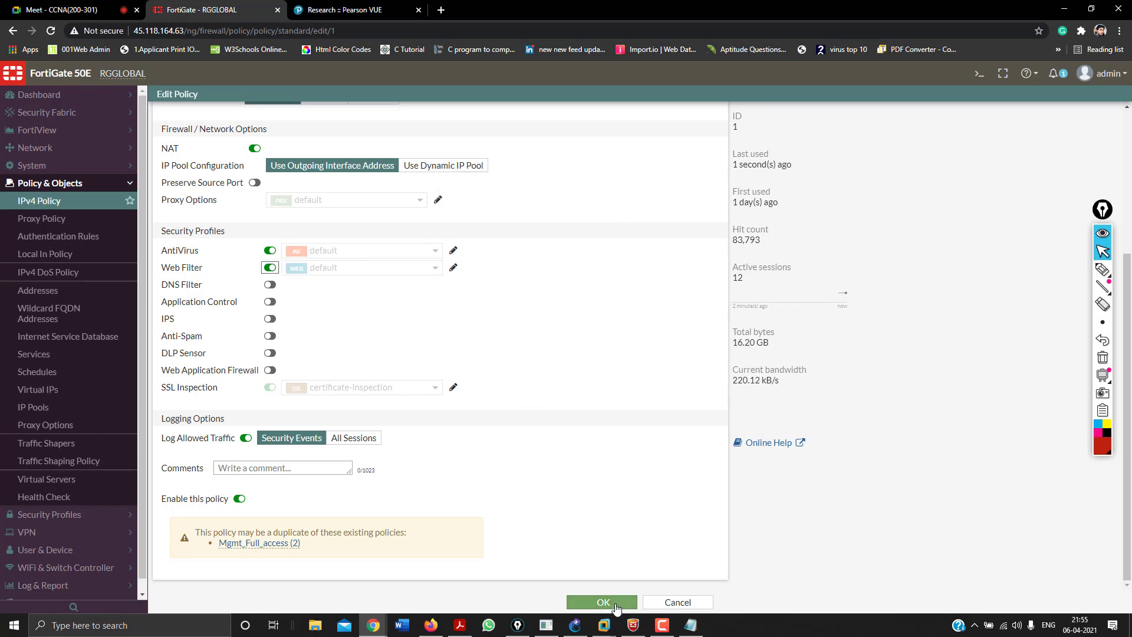
{"action": "left_click", "coordinate": [616, 604]}
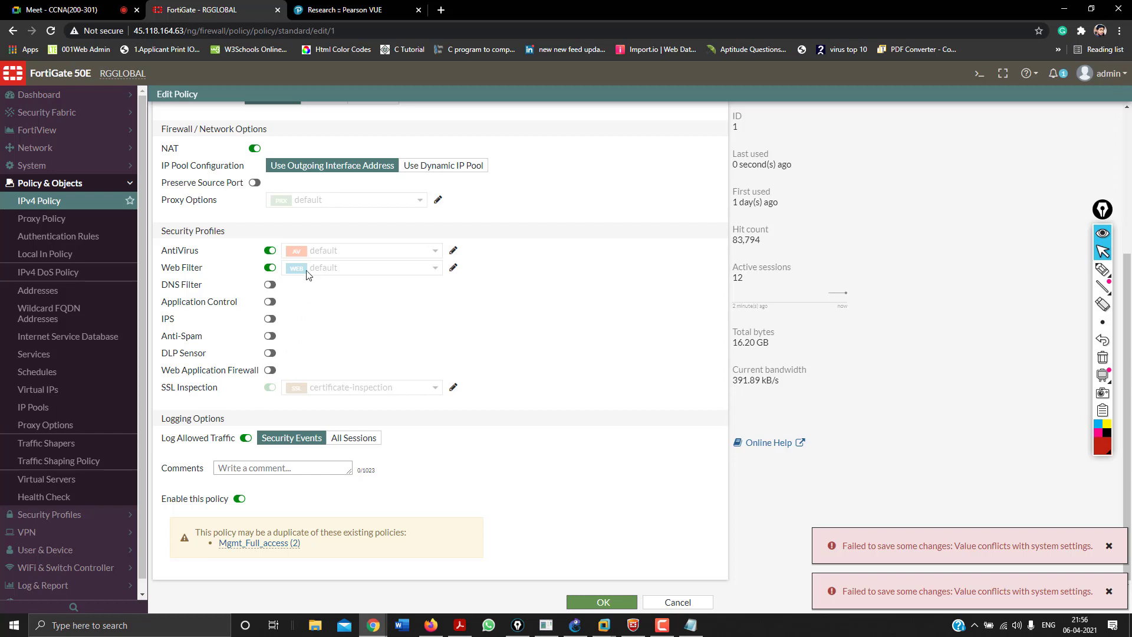
After the save errors, keep only Web Filter enabled with AntiVirus off, and save IN_OUT.
{"action": "left_click", "coordinate": [271, 268]}
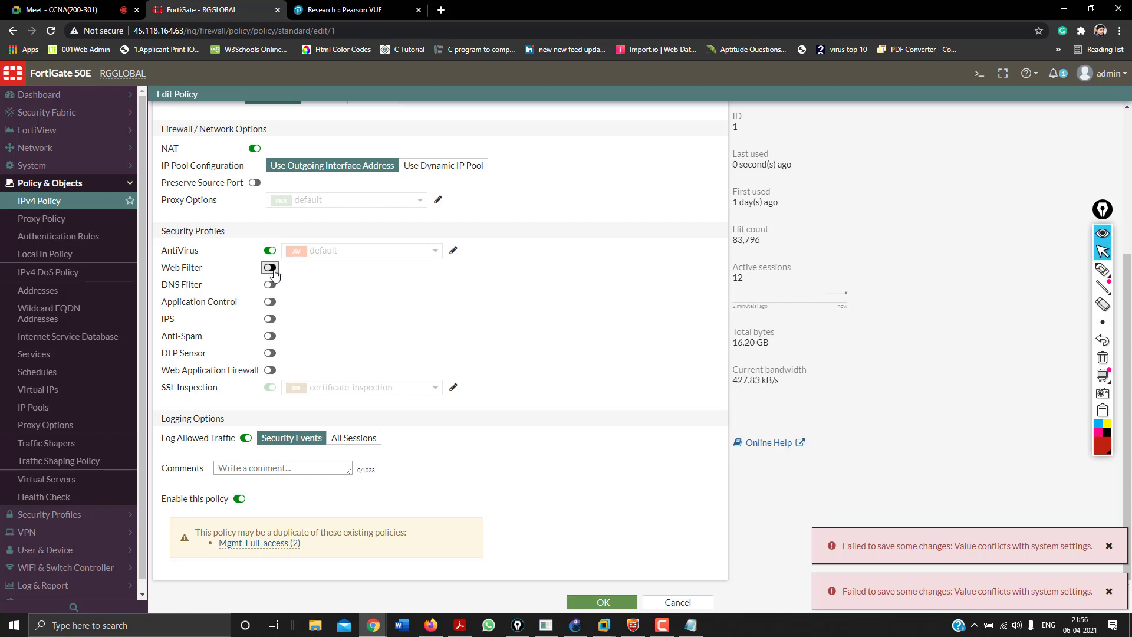
{"action": "left_click", "coordinate": [596, 604]}
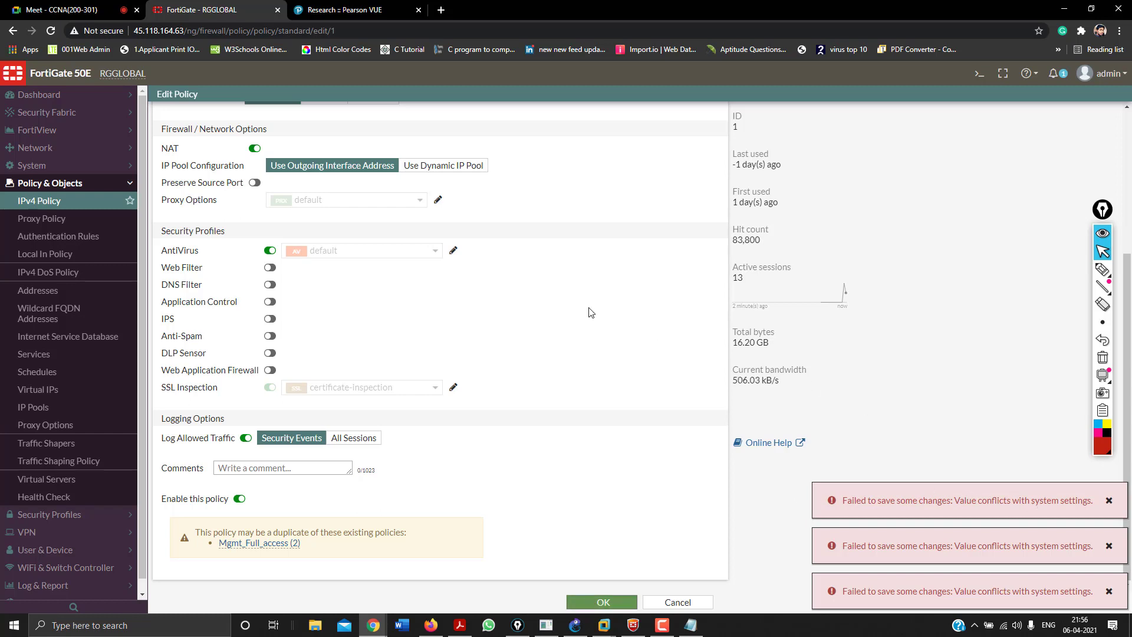
{"action": "left_click", "coordinate": [270, 250]}
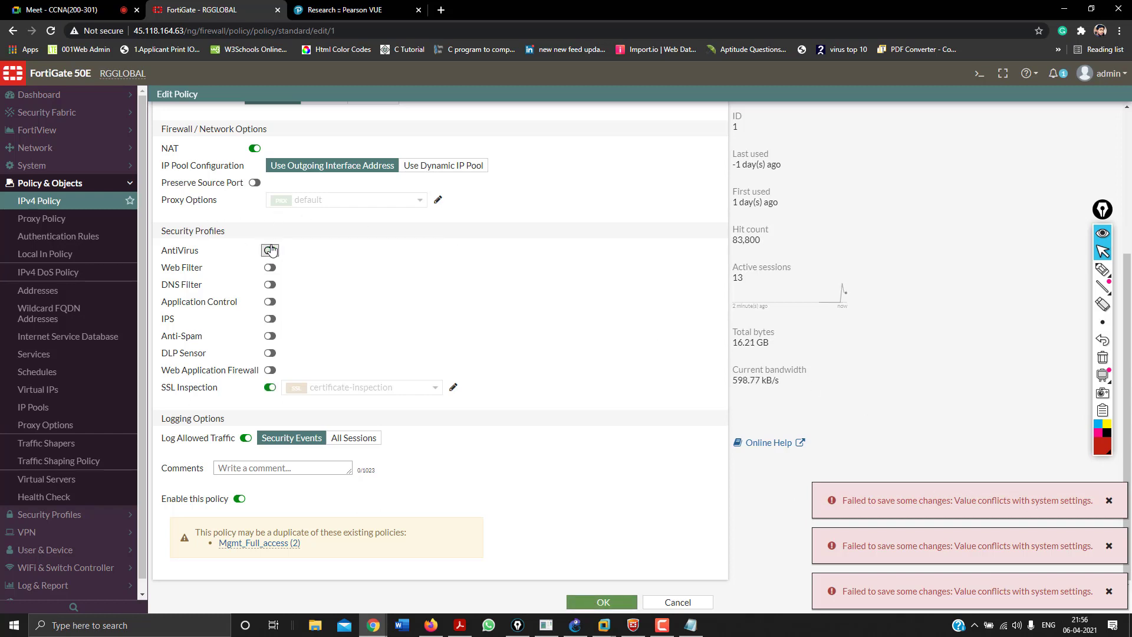
{"action": "left_click", "coordinate": [270, 267]}
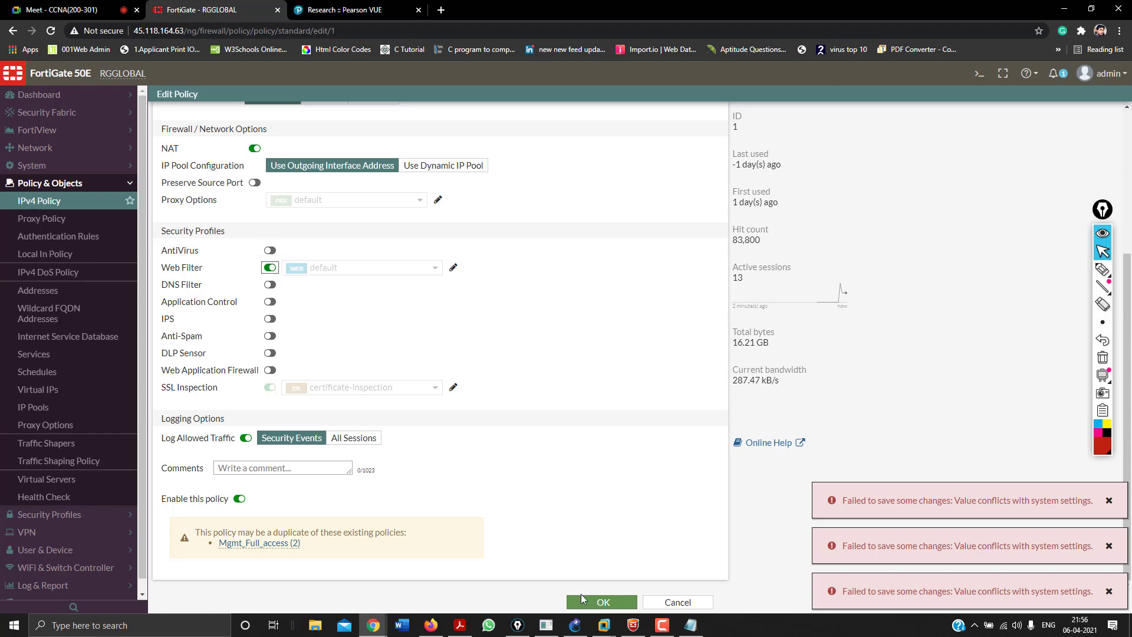
{"action": "left_click", "coordinate": [582, 596]}
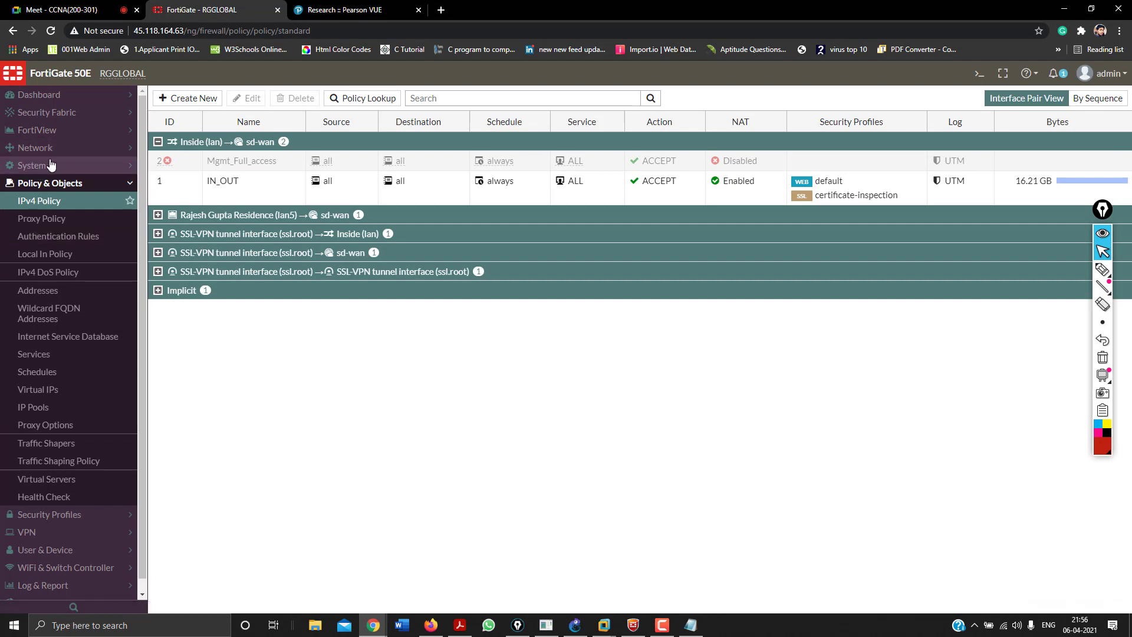
Open the default profile under Security Profiles > AntiVirus.
{"action": "left_click", "coordinate": [51, 165]}
{"action": "left_click", "coordinate": [49, 166]}
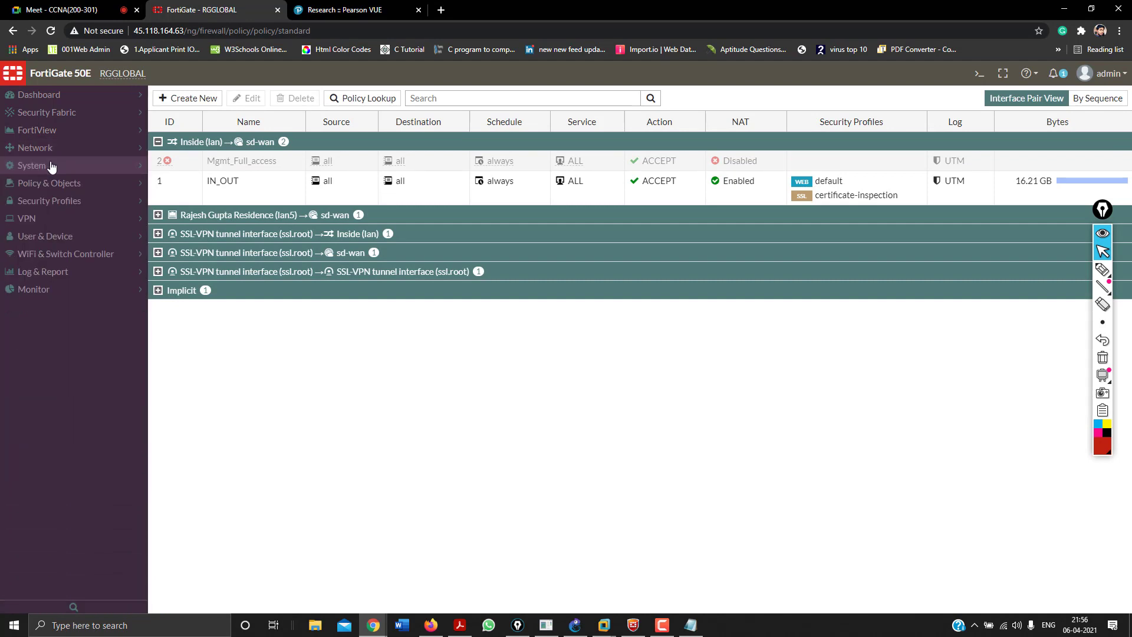
{"action": "left_click", "coordinate": [47, 203]}
{"action": "left_click", "coordinate": [44, 220]}
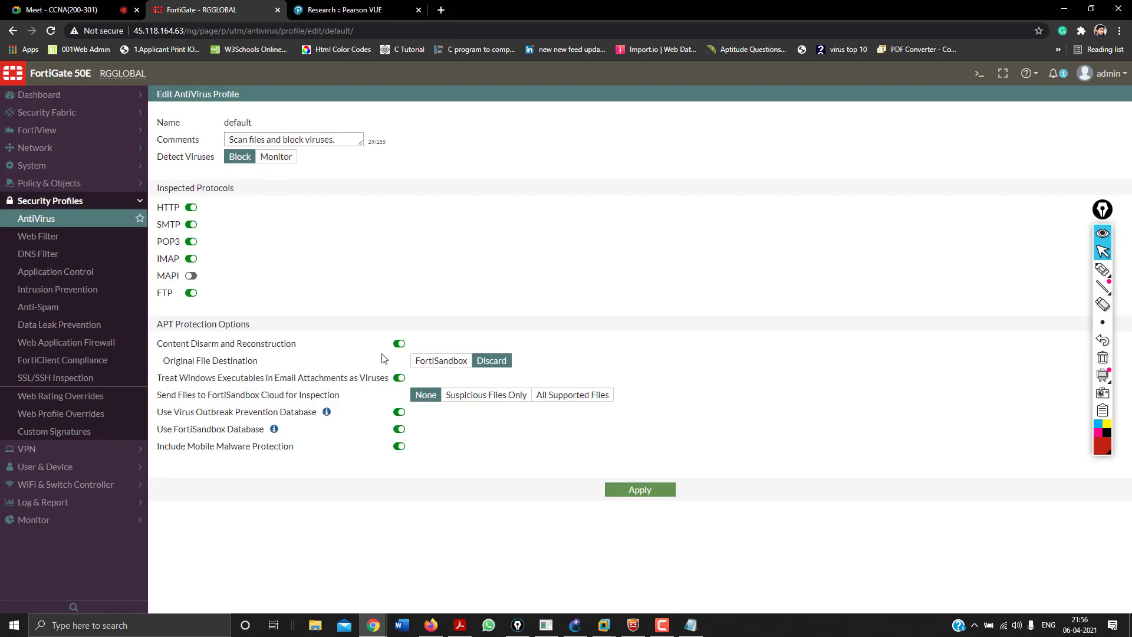
Set Discard and no FortiSandbox Cloud submission, disable the FortiSandbox database, and apply.
{"action": "left_click", "coordinate": [429, 365]}
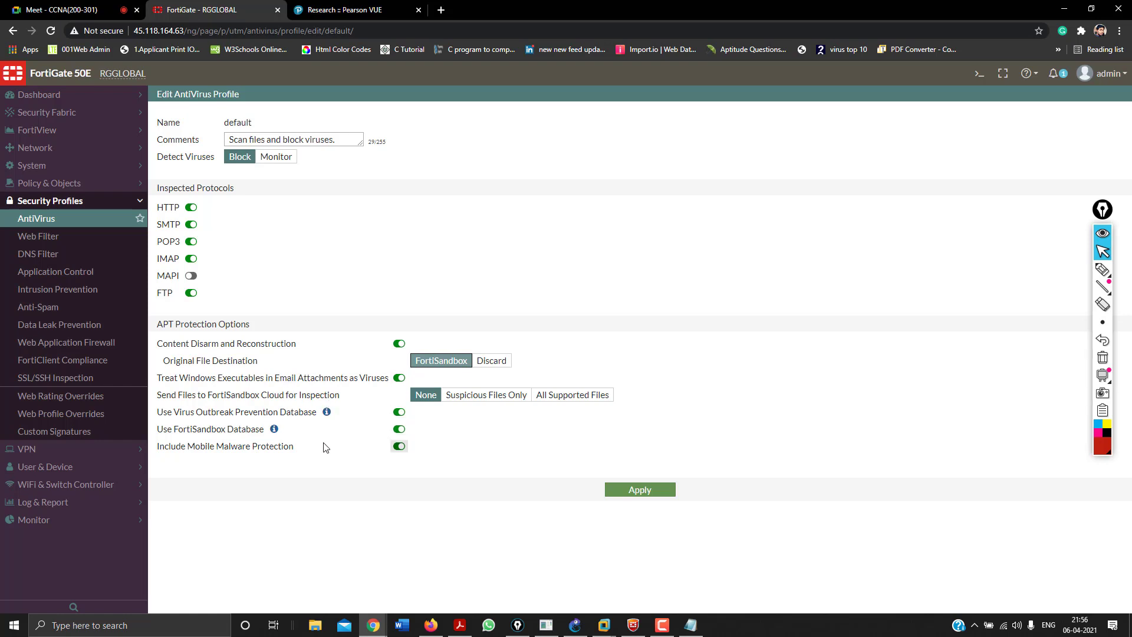
{"action": "left_click", "coordinate": [399, 428]}
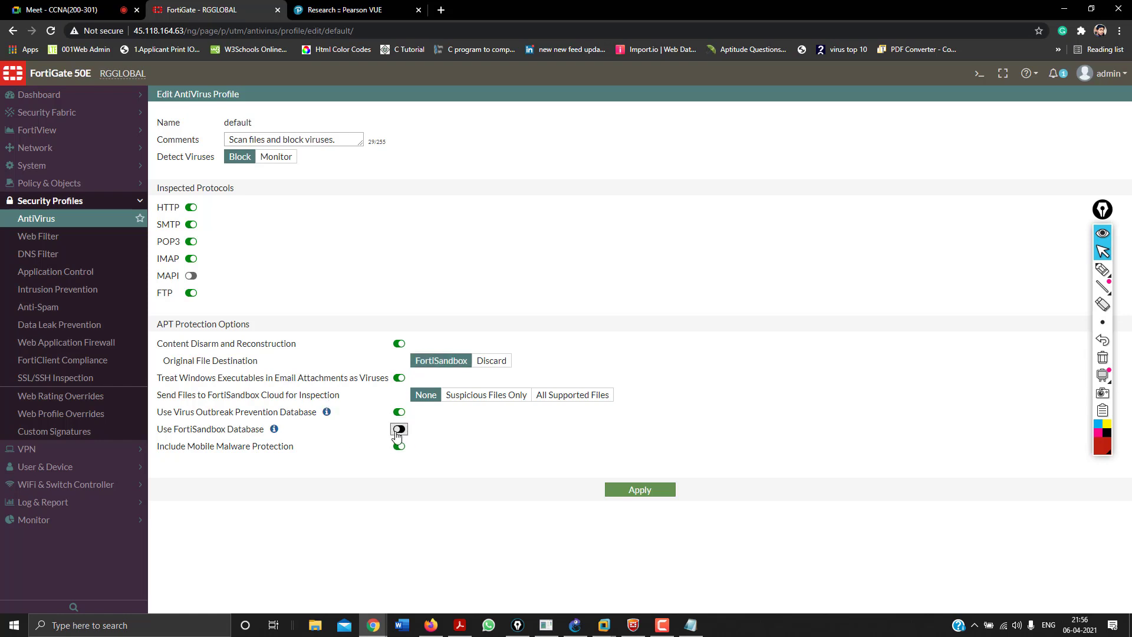
{"action": "left_click", "coordinate": [491, 361]}
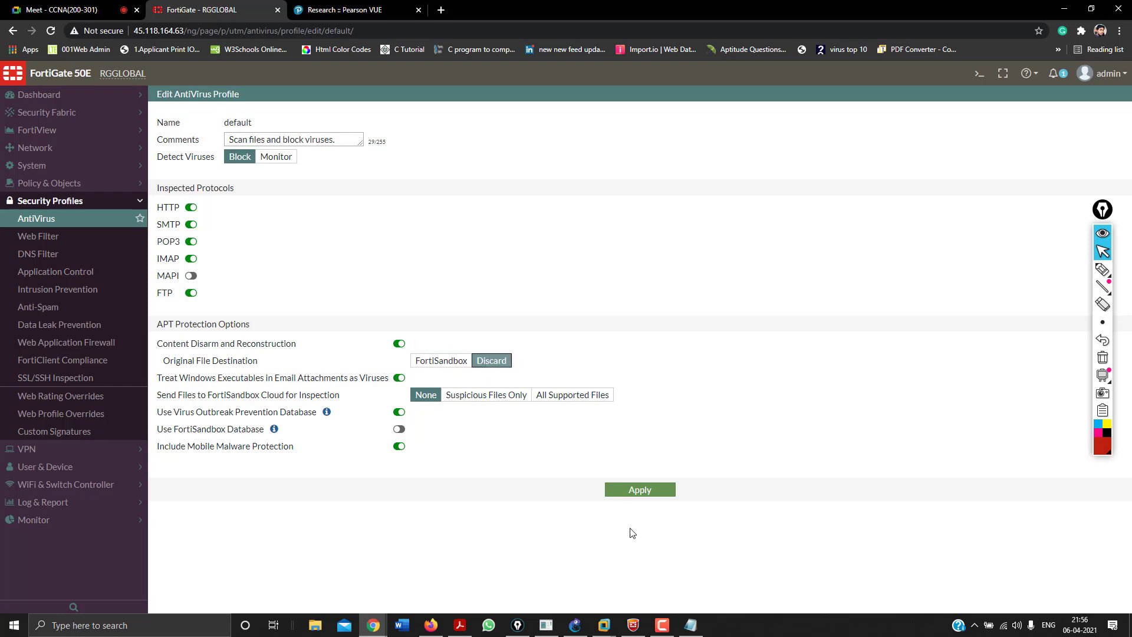
{"action": "left_click", "coordinate": [576, 405]}
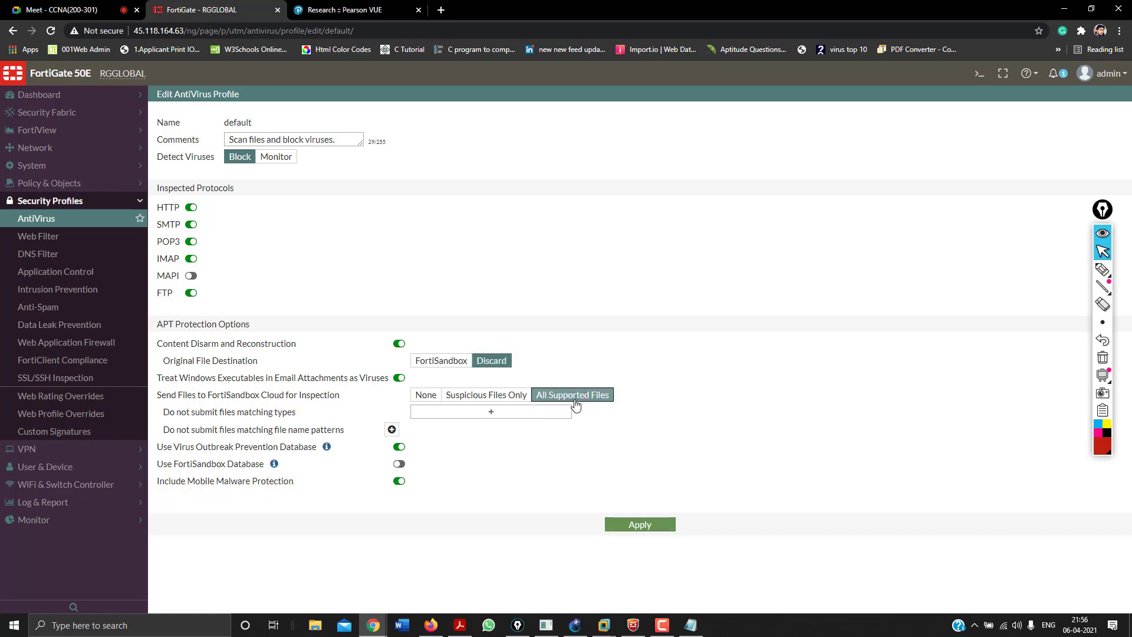
{"action": "left_click", "coordinate": [481, 402]}
{"action": "left_click", "coordinate": [425, 395]}
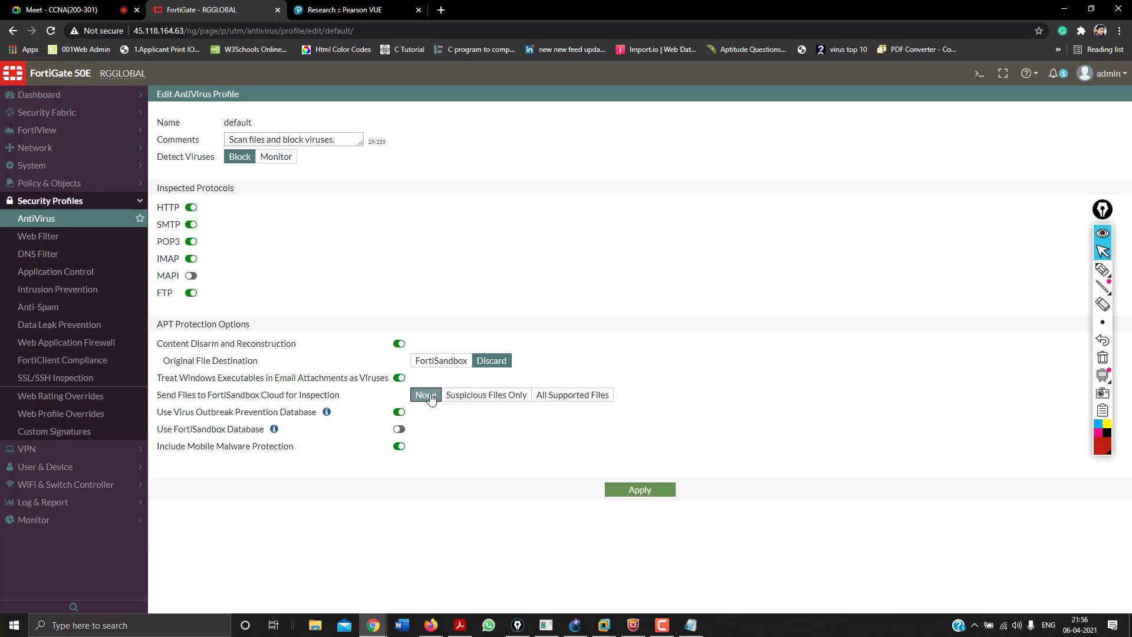
{"action": "left_click", "coordinate": [463, 395]}
{"action": "left_click", "coordinate": [425, 395]}
{"action": "left_click", "coordinate": [648, 491]}
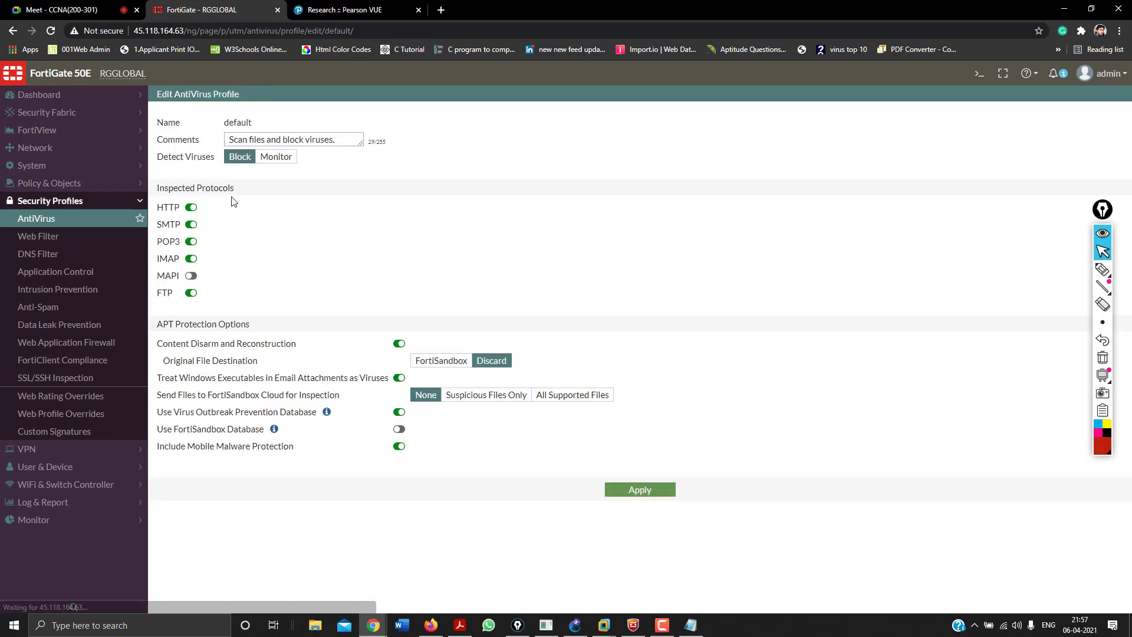
{"action": "left_click", "coordinate": [65, 185]}
In IPv4 Policy, add the AntiVirus 'default' profile to IN_OUT's security profiles and apply.
{"action": "left_click", "coordinate": [64, 203]}
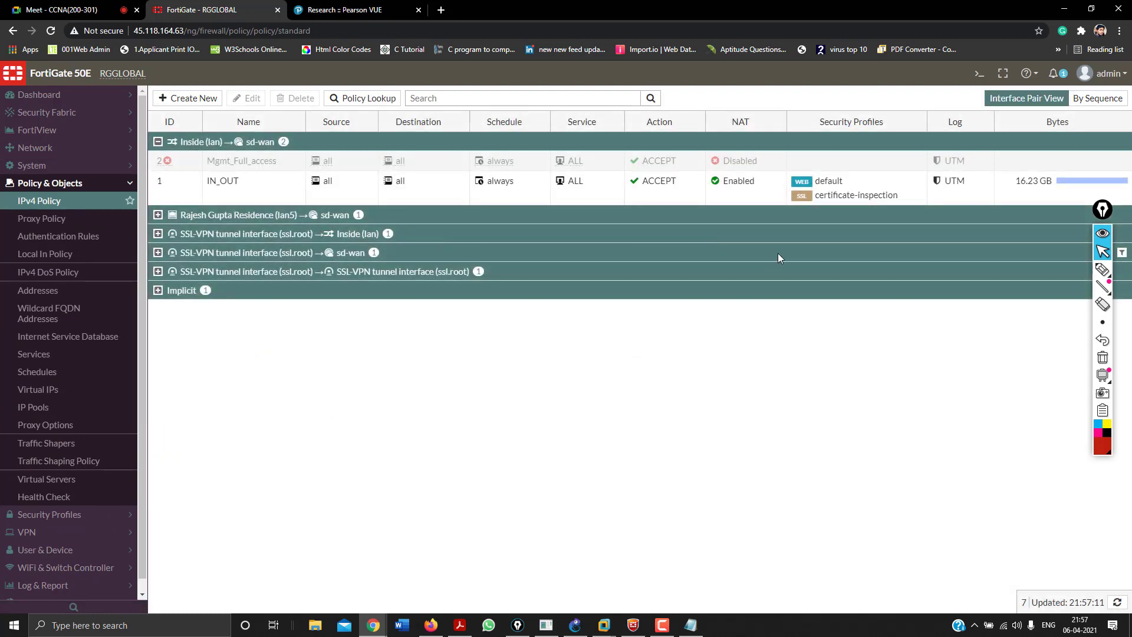
{"action": "left_click", "coordinate": [920, 182]}
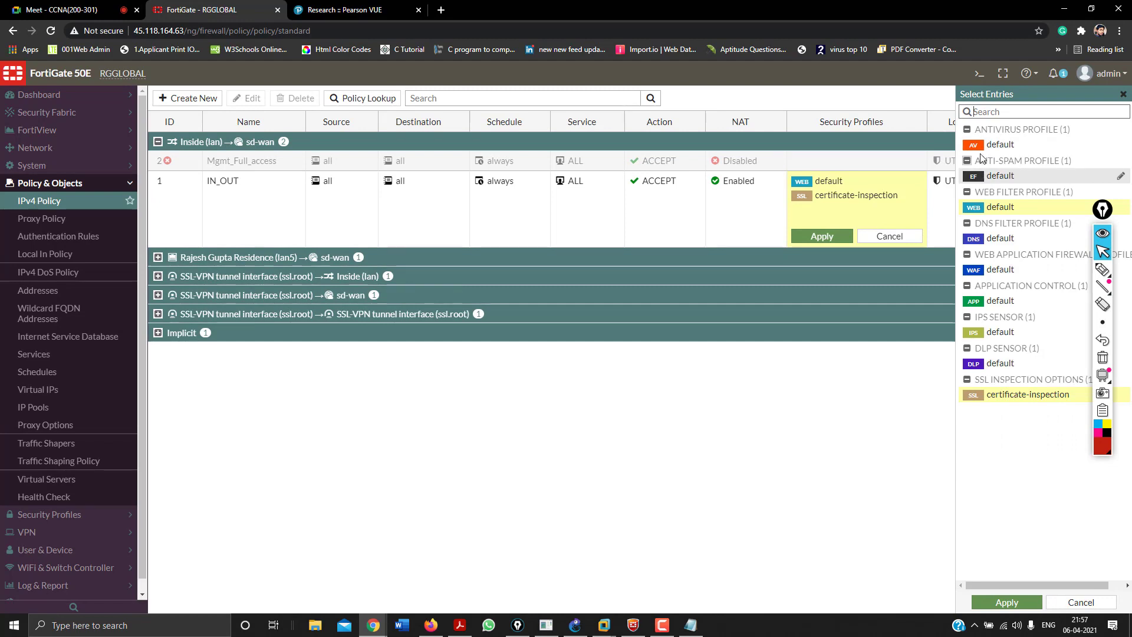
{"action": "left_click", "coordinate": [983, 149]}
{"action": "left_click", "coordinate": [1006, 602]}
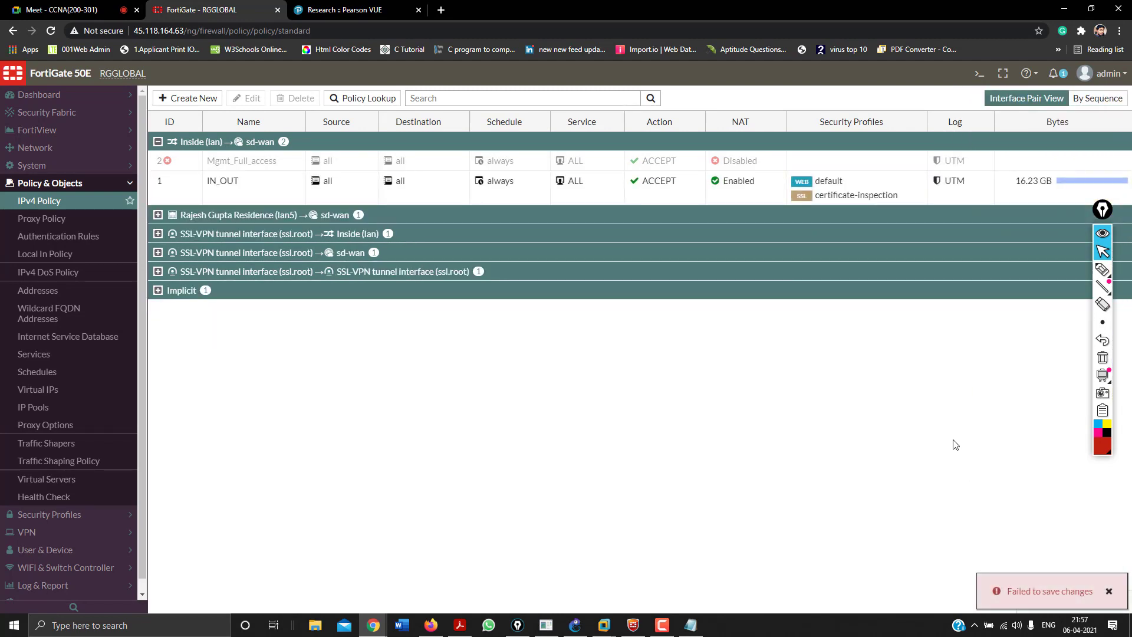
{"action": "left_click", "coordinate": [41, 188]}
Turn off Content Disarm and Reconstruction in the default AntiVirus profile and apply it.
{"action": "left_click", "coordinate": [45, 202]}
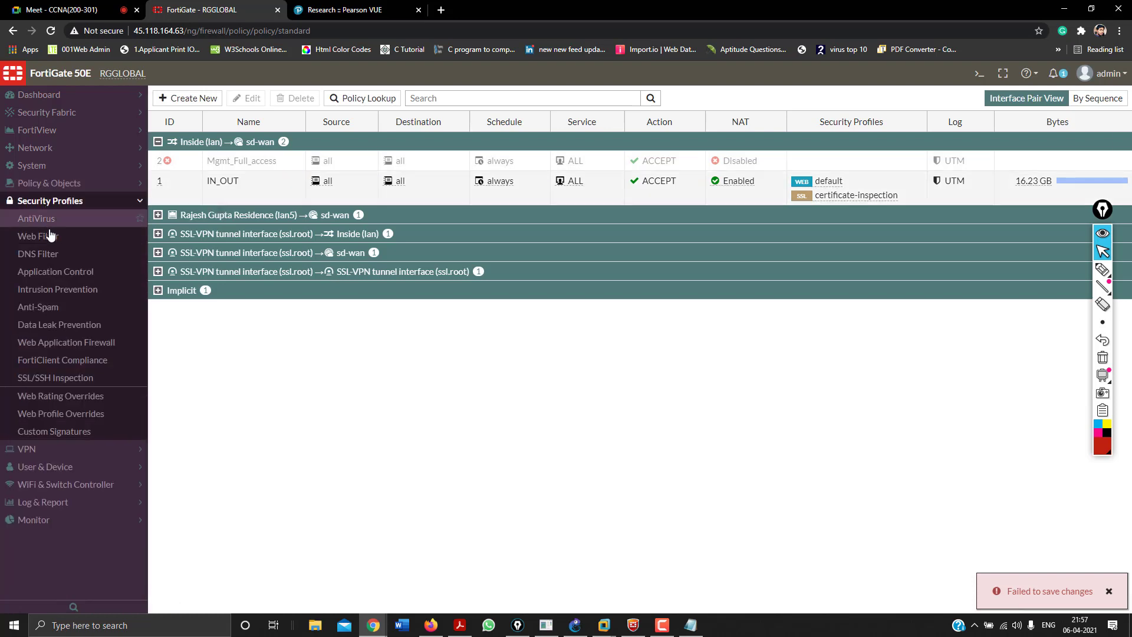
{"action": "left_click", "coordinate": [51, 220]}
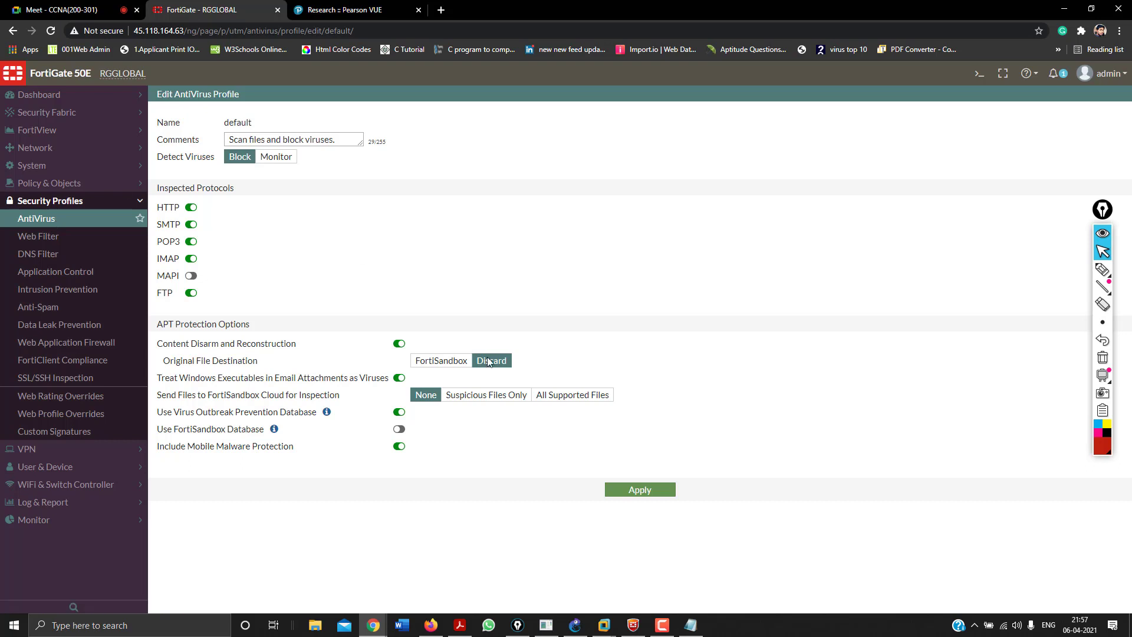
{"action": "left_click", "coordinate": [401, 345]}
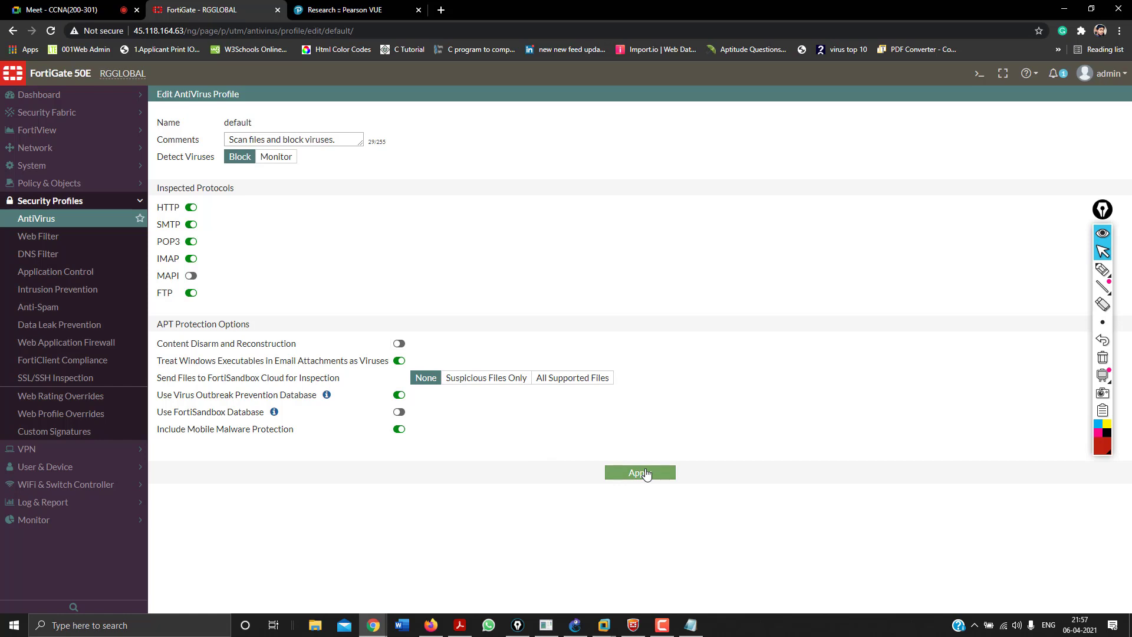
{"action": "left_click", "coordinate": [643, 473]}
{"action": "left_click", "coordinate": [41, 183]}
Add the AntiVirus 'default' profile to IN_OUT's security profiles and apply it.
{"action": "left_click", "coordinate": [36, 201]}
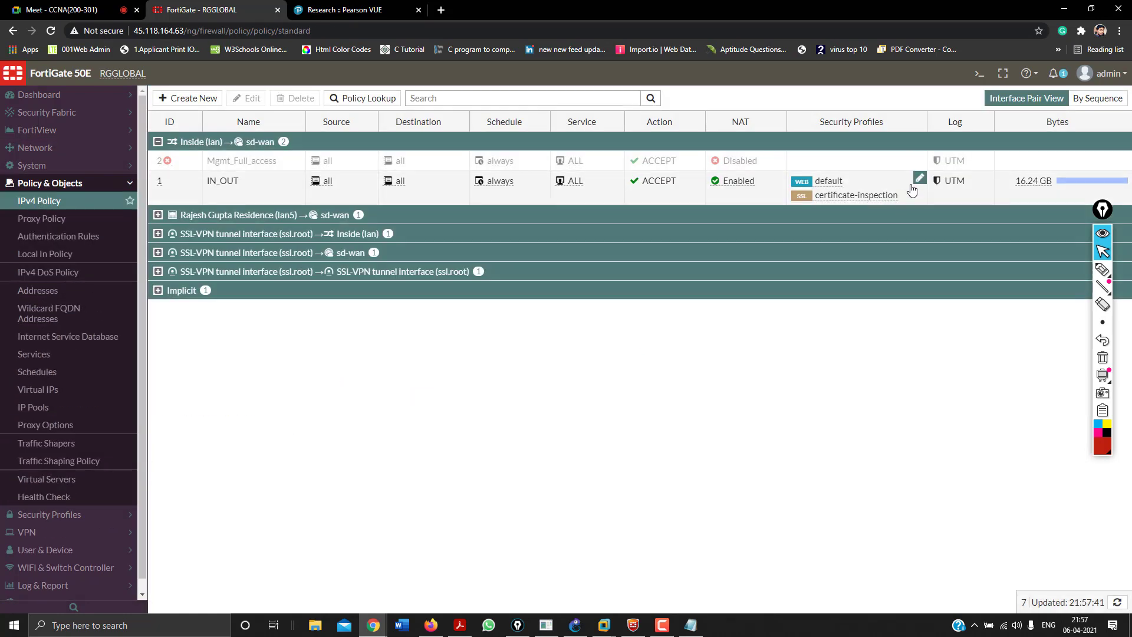
{"action": "left_click", "coordinate": [919, 178]}
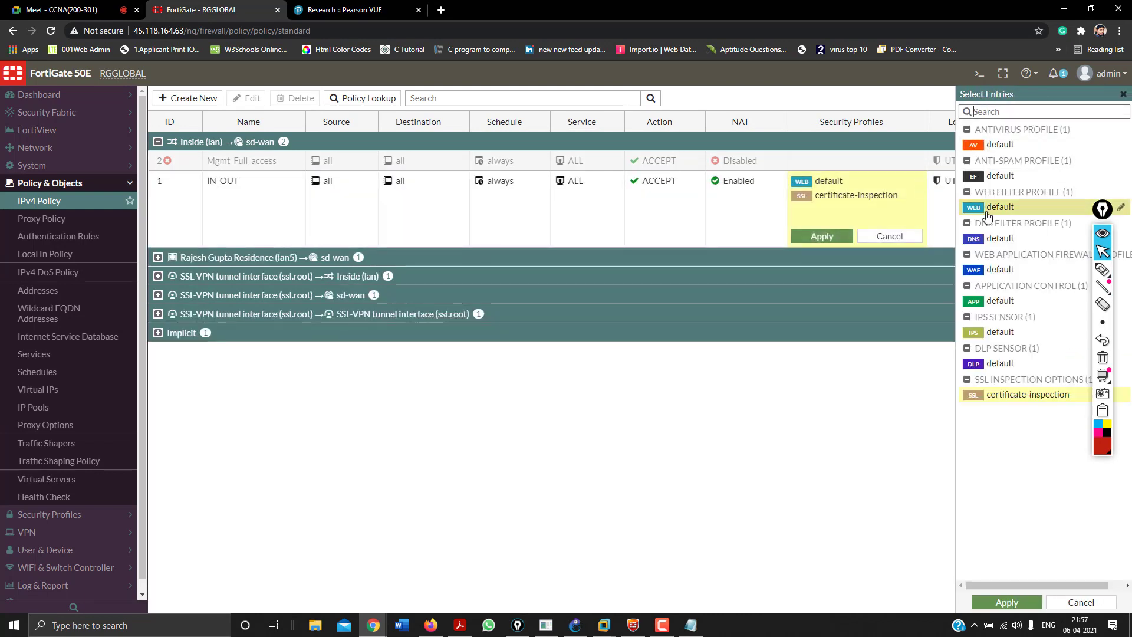
{"action": "left_click", "coordinate": [996, 597]}
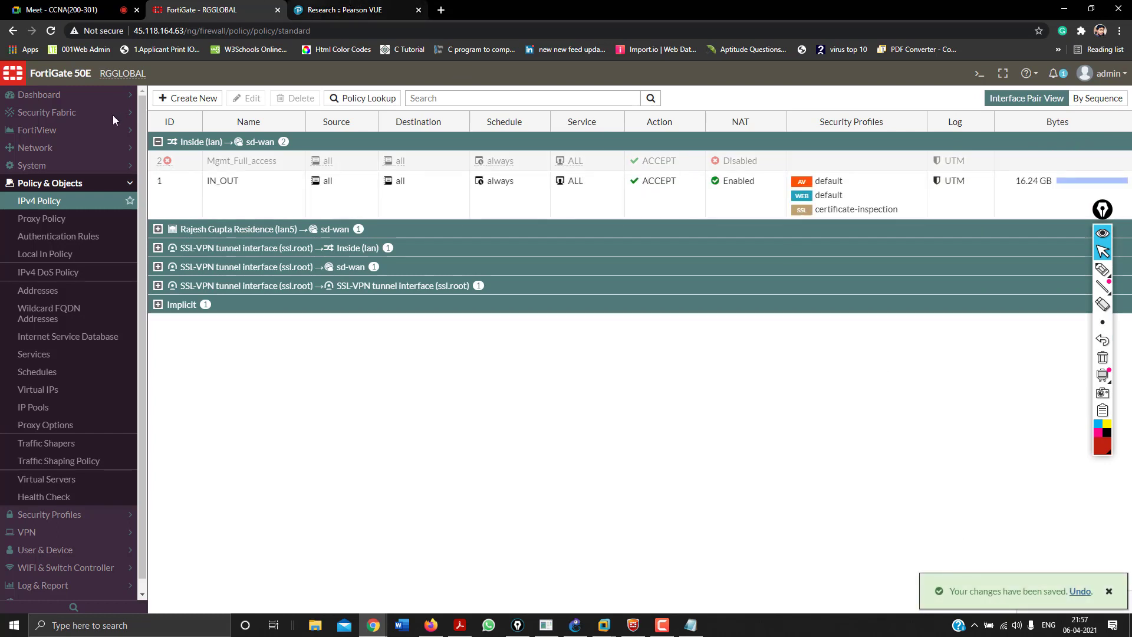
Expand and collapse the Network and FortiView sidebar sections.
{"action": "left_click", "coordinate": [82, 149]}
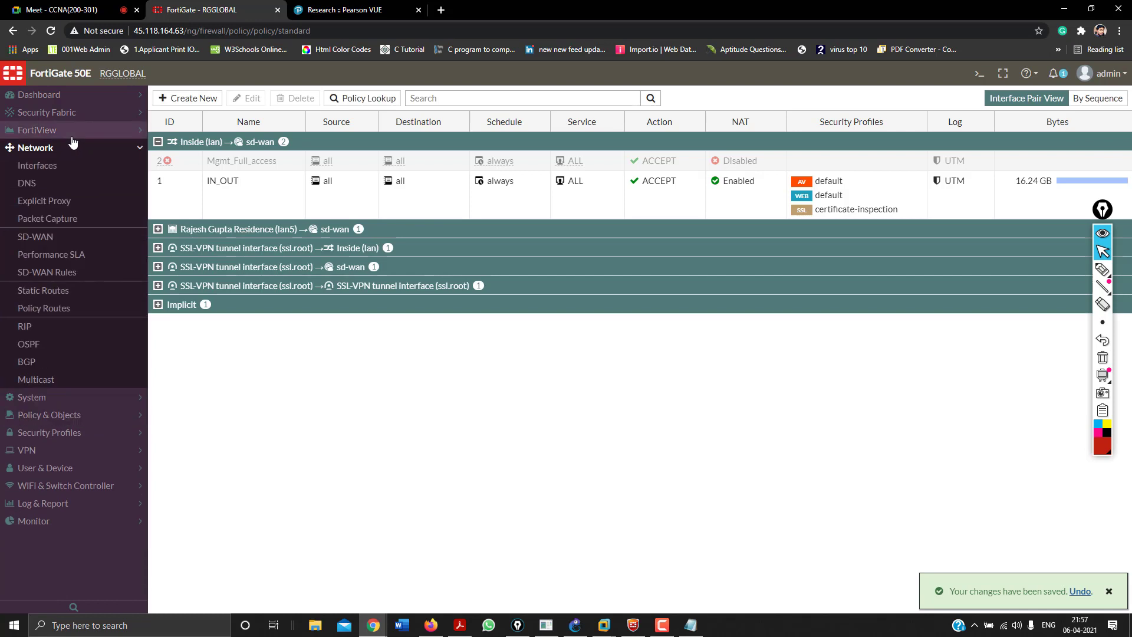
{"action": "left_click", "coordinate": [69, 132]}
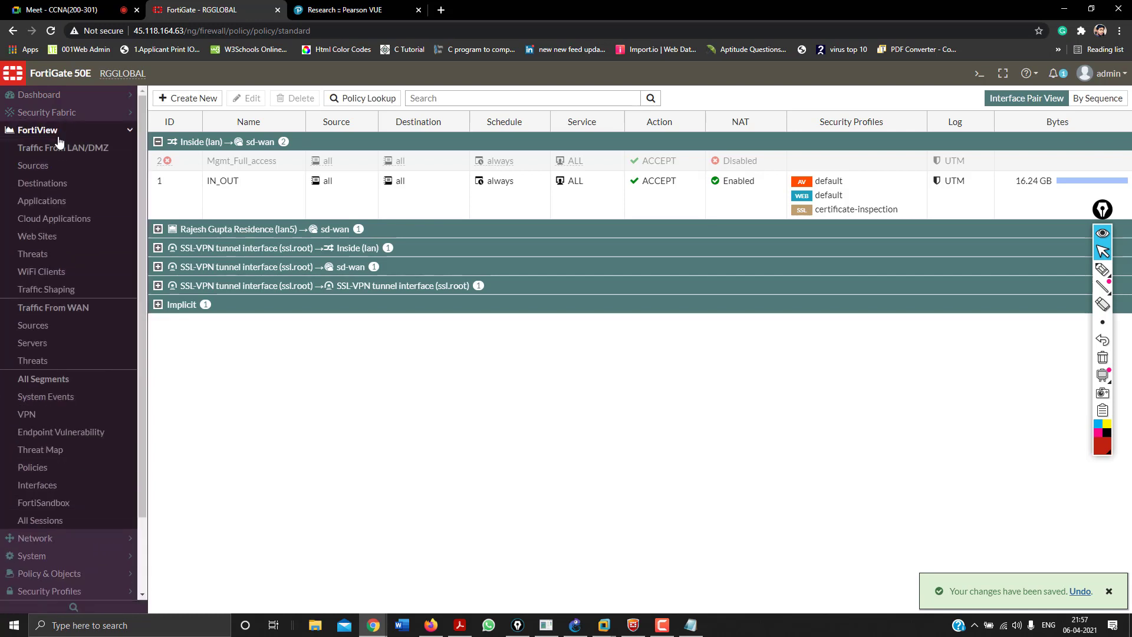
{"action": "left_click", "coordinate": [62, 132]}
{"action": "left_click", "coordinate": [58, 148]}
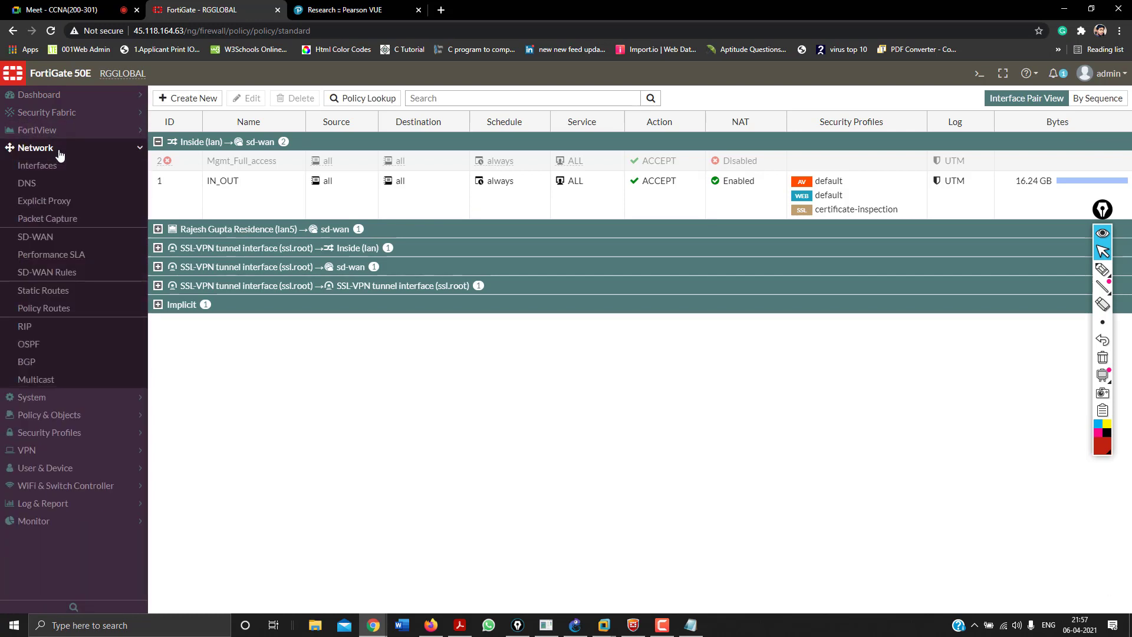
{"action": "left_click", "coordinate": [59, 150]}
Open System > FortiGuard, review the license and update sections, and apply the settings.
{"action": "left_click", "coordinate": [59, 166]}
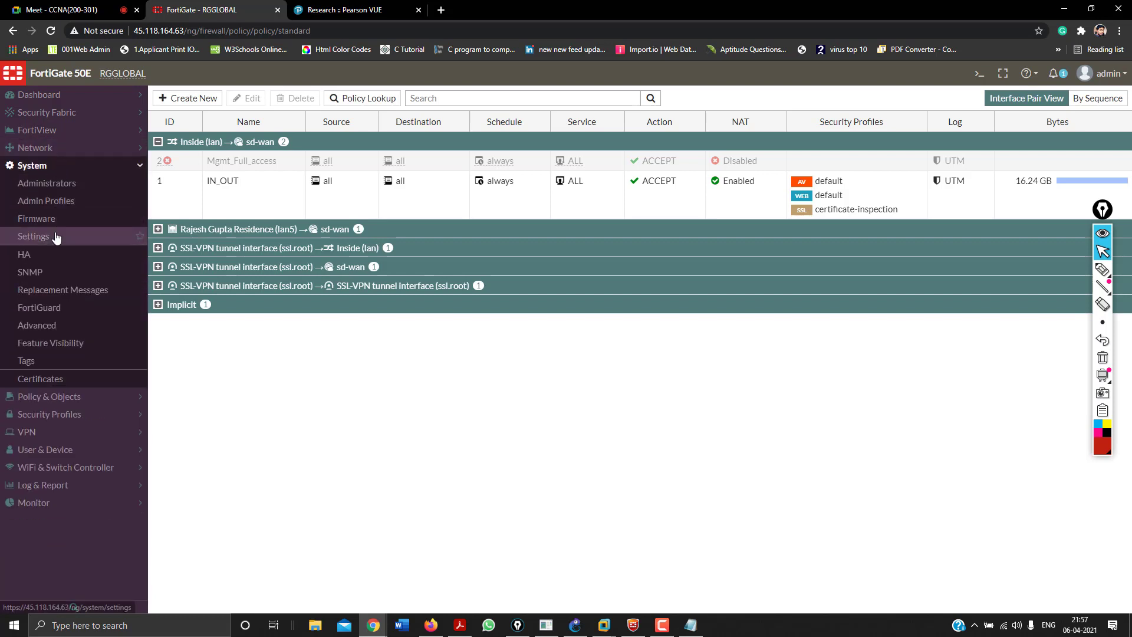
{"action": "left_click", "coordinate": [59, 311]}
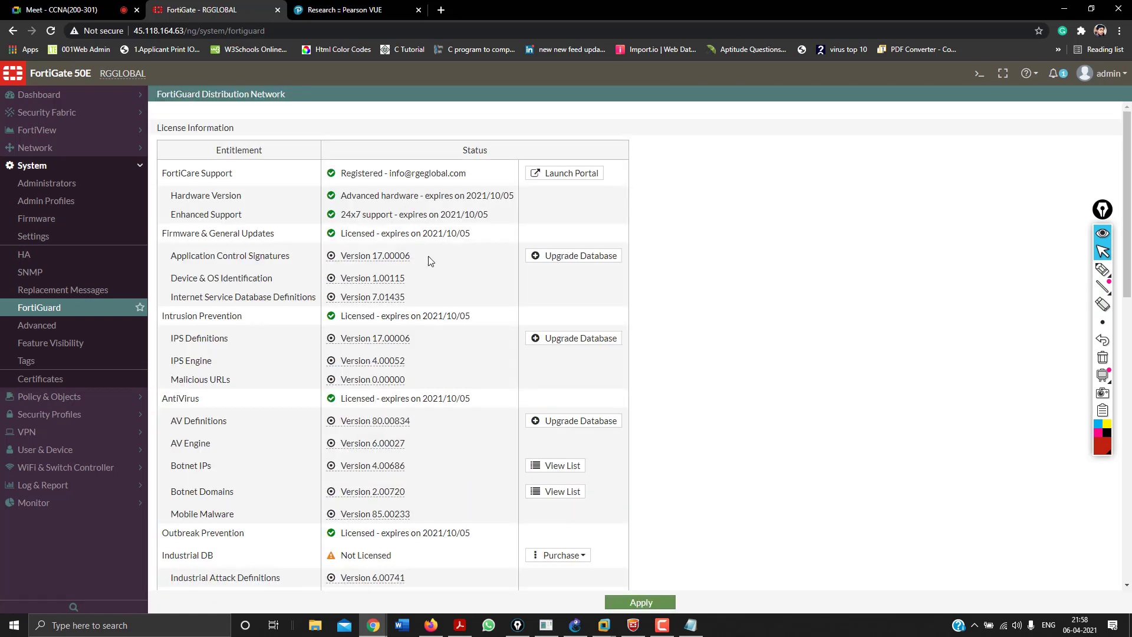
{"action": "scroll", "coordinate": [427, 300], "scroll_direction": "down", "scroll_amount": 10}
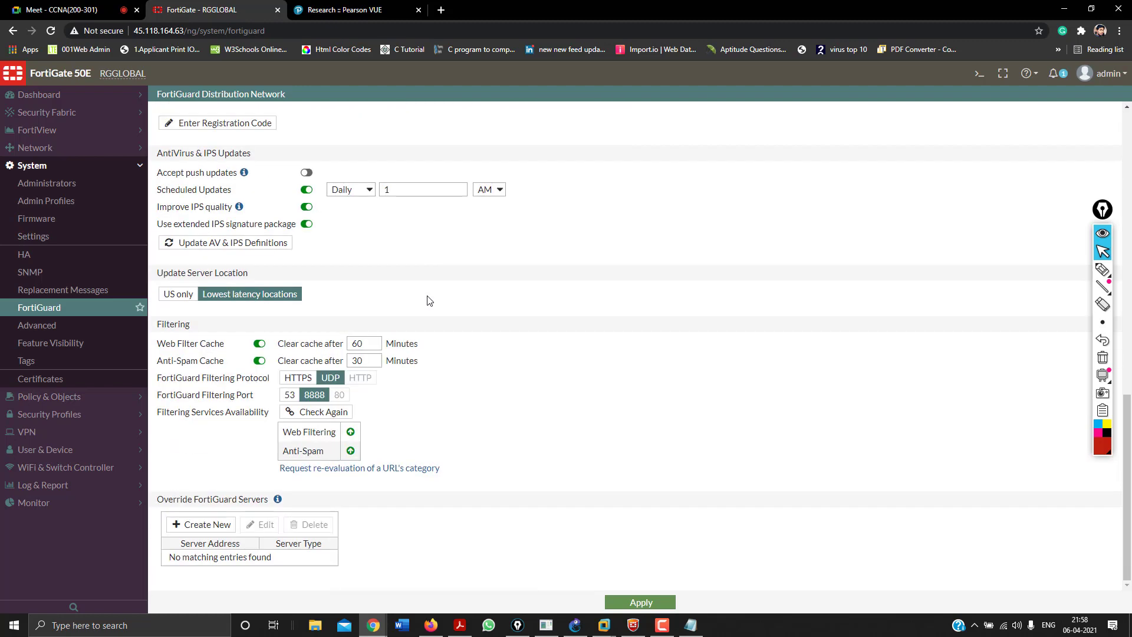
{"action": "scroll", "coordinate": [427, 301], "scroll_direction": "up", "scroll_amount": 10}
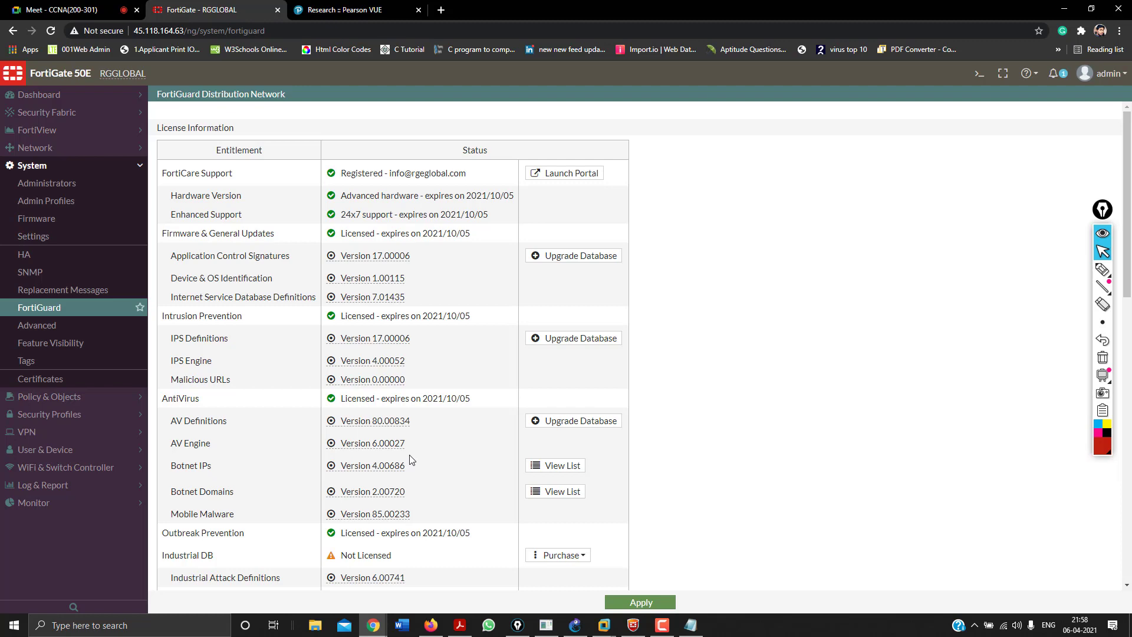
{"action": "scroll", "coordinate": [411, 459], "scroll_direction": "down", "scroll_amount": 10}
{"action": "scroll", "coordinate": [587, 551], "scroll_direction": "up", "scroll_amount": 10}
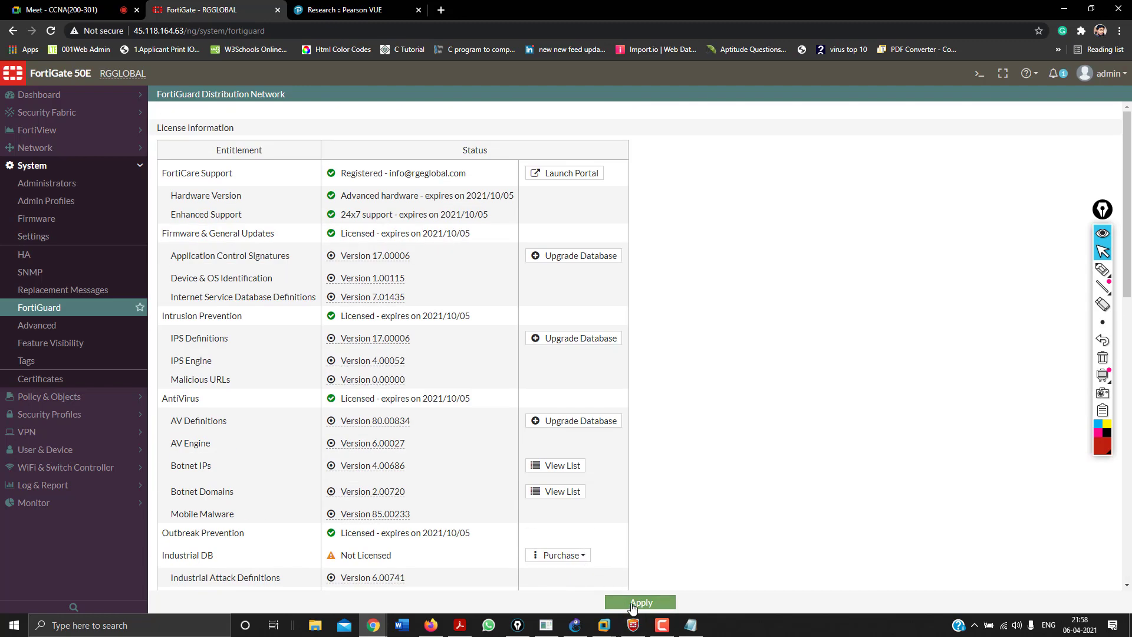
{"action": "left_click", "coordinate": [632, 604]}
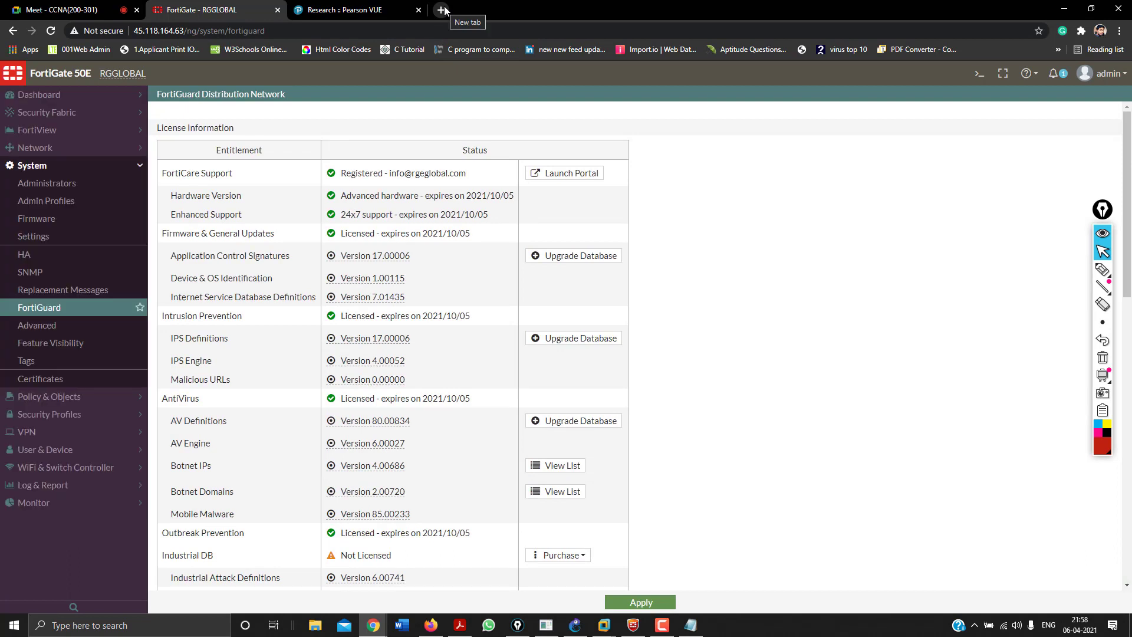
Open Amazon.in's Washing machines page in a new tab and select its address.
{"action": "left_click", "coordinate": [443, 10]}
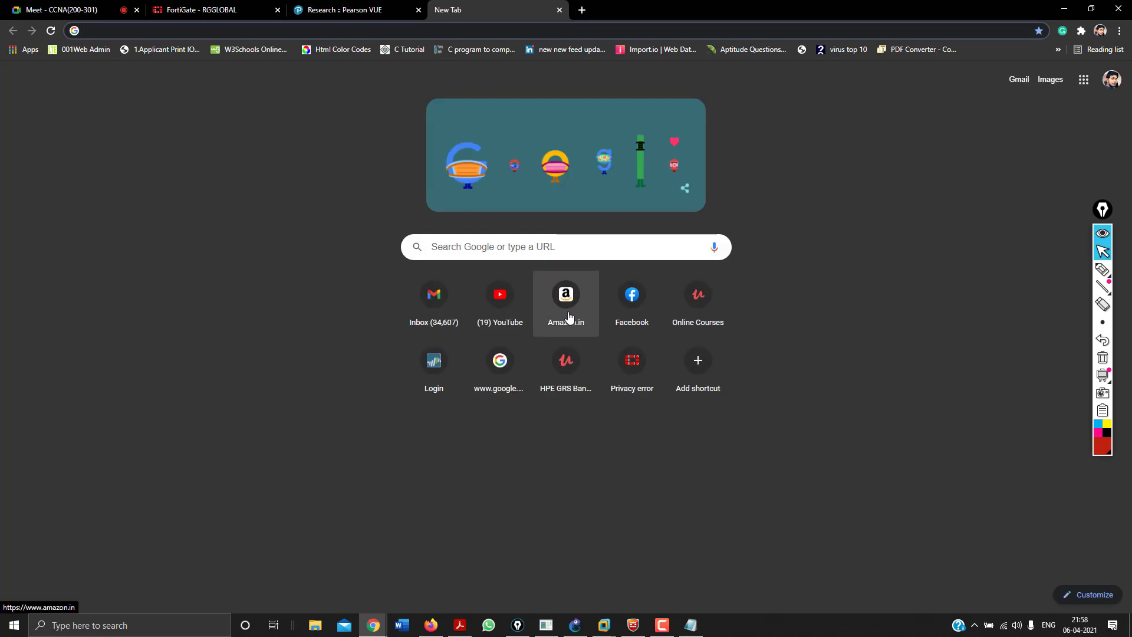
{"action": "left_click", "coordinate": [568, 312]}
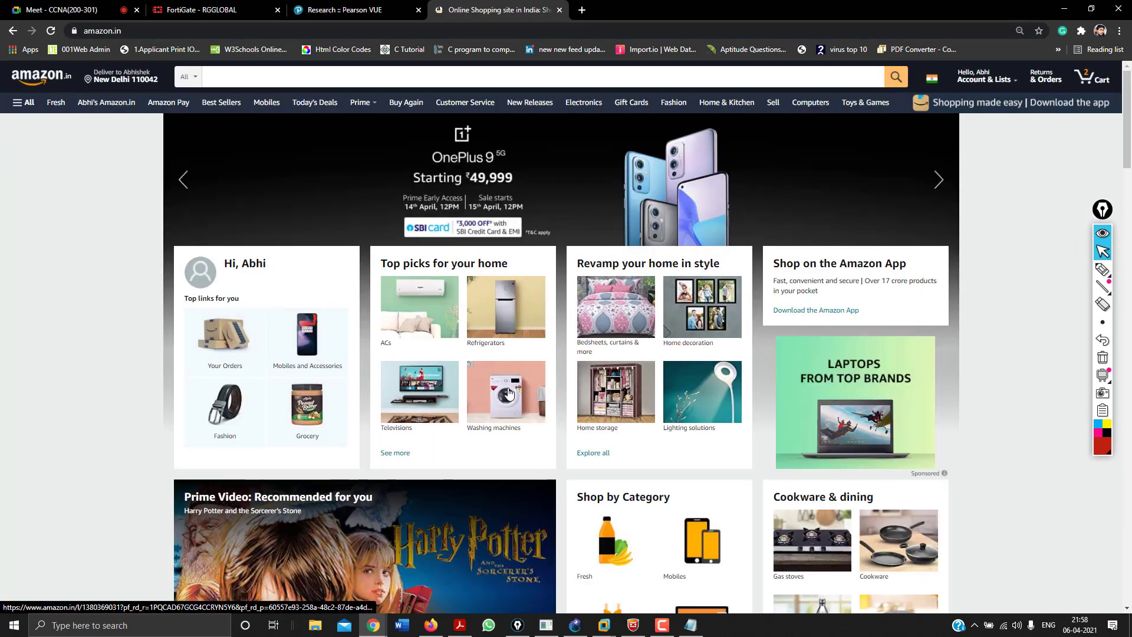
{"action": "left_click", "coordinate": [509, 394]}
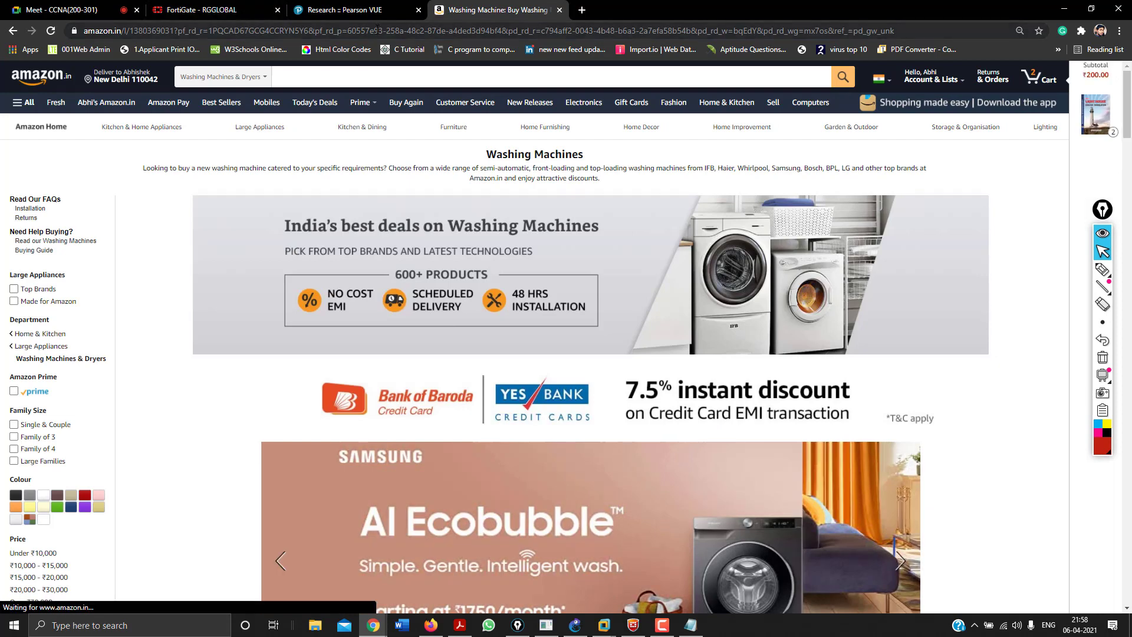
{"action": "left_click", "coordinate": [376, 30]}
{"action": "key", "text": "ctrl+c"}
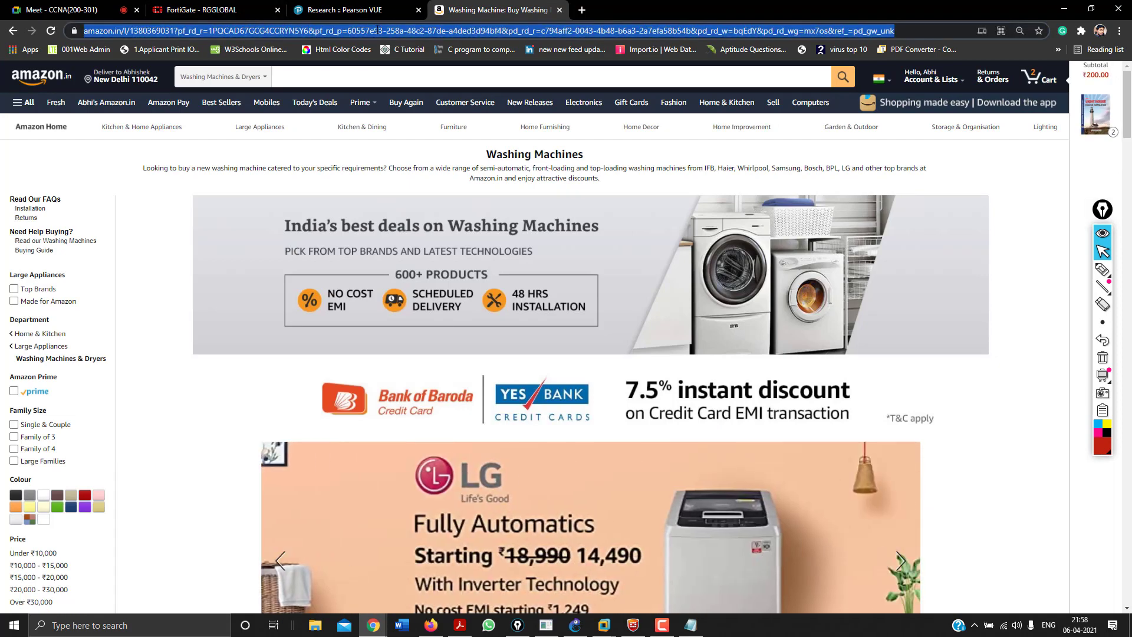
Paste the Amazon address into a new Notepad note, then open a new Chrome tab.
{"action": "key", "text": "super+r"}
{"action": "type", "text": "not"}
{"action": "key", "text": "Down"}
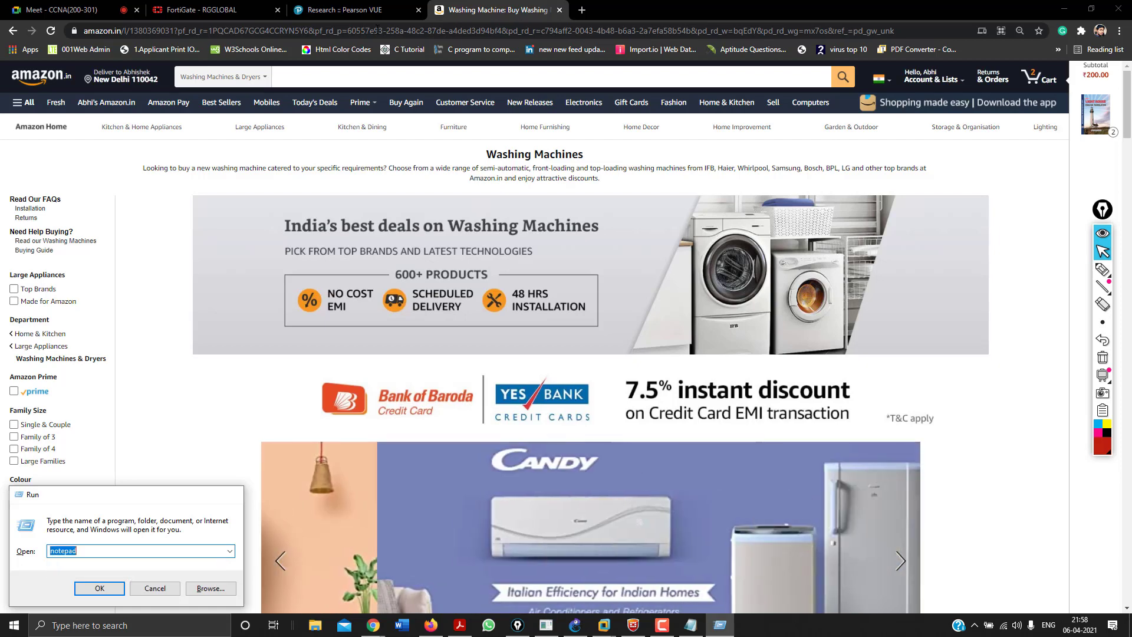
{"action": "key", "text": "Return"}
{"action": "key", "text": "ctrl+v"}
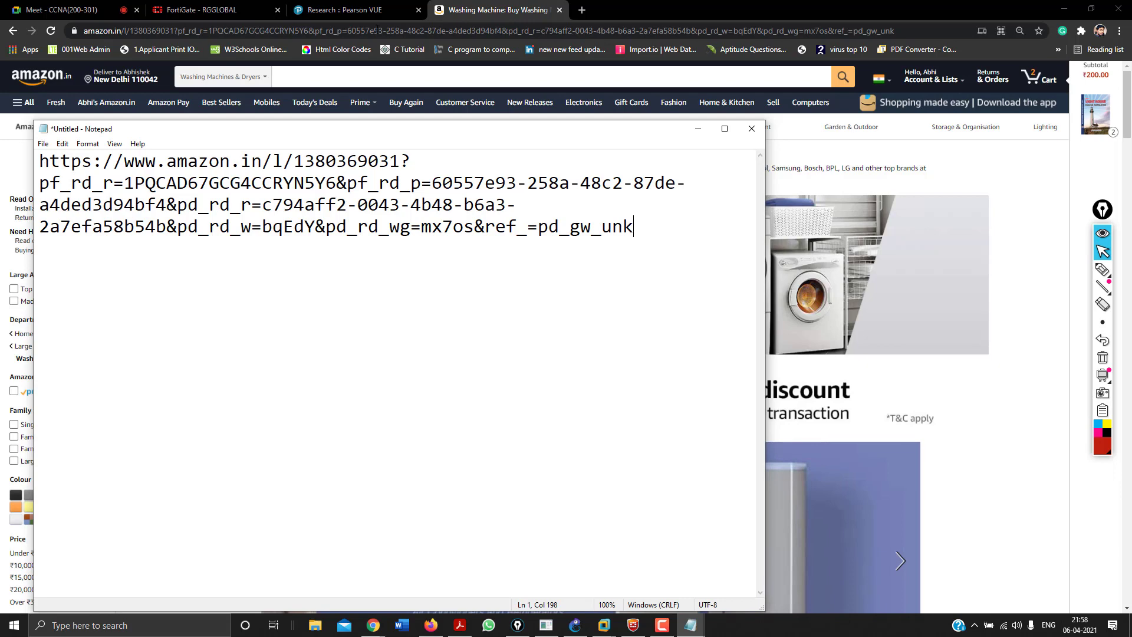
{"action": "left_click", "coordinate": [581, 10]}
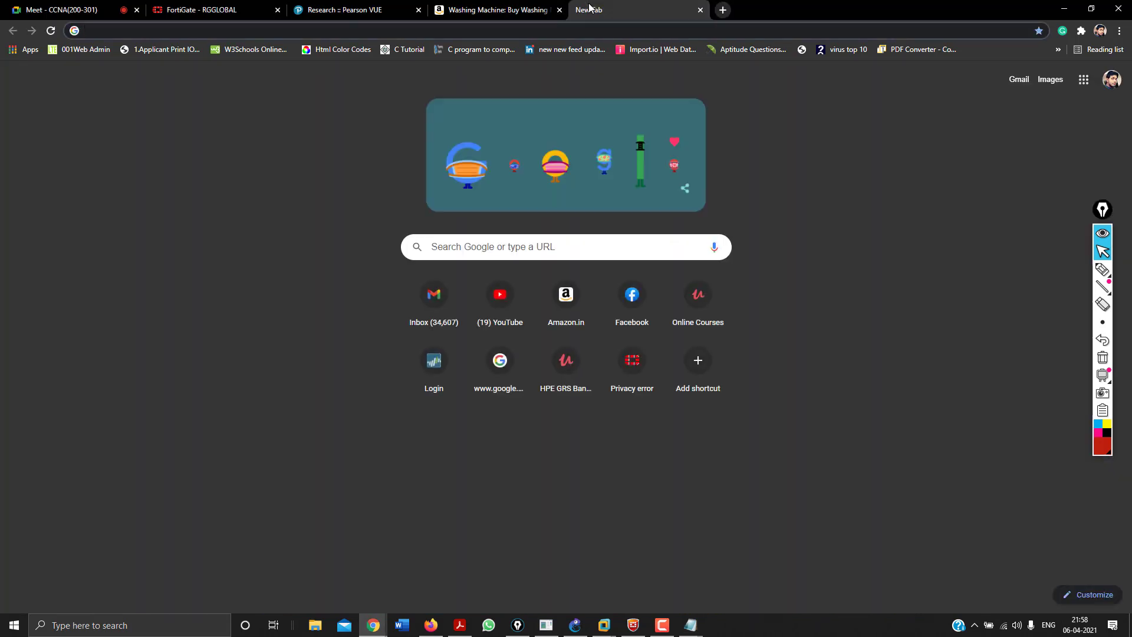
Google 'fortiguard web filtering' and open the 'Web Filter Lookup | FortiGuard' result.
{"action": "type", "text": "fortigu"}
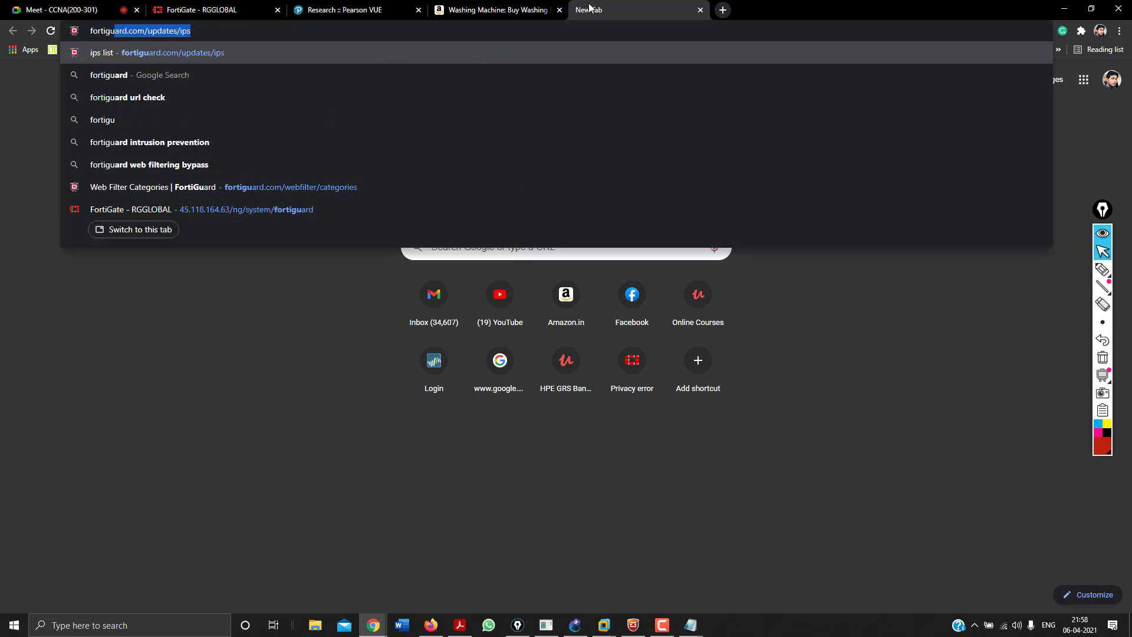
{"action": "key", "text": "Down"}
{"action": "key", "text": "Down"}
{"action": "key", "text": "Down"}
{"action": "key", "text": "Down"}
{"action": "key", "text": "Down"}
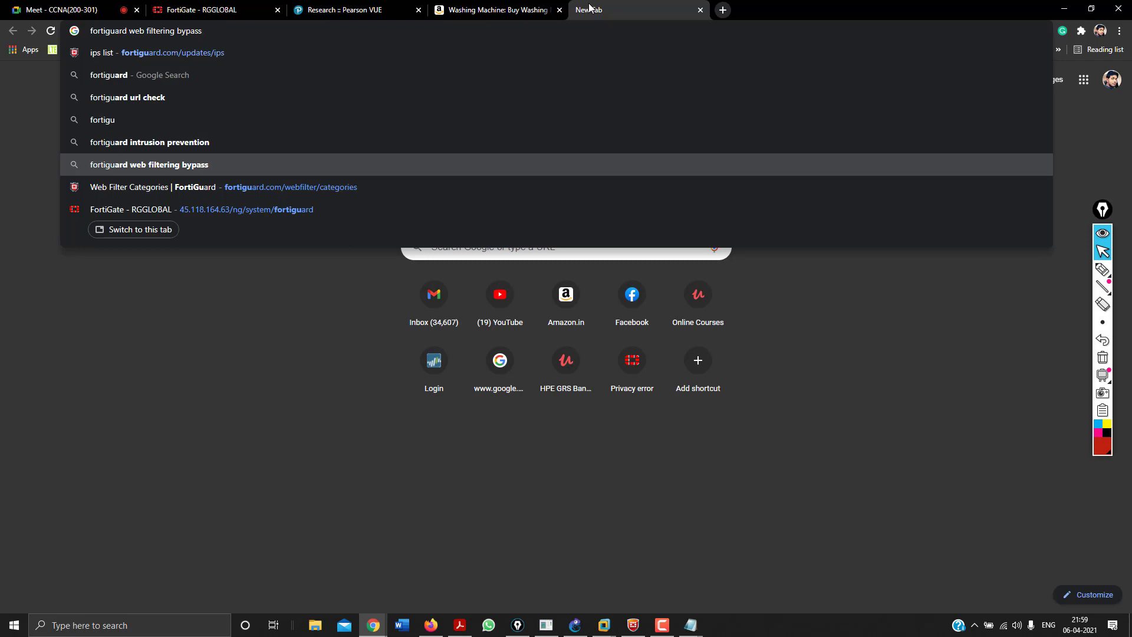
{"action": "key", "text": "BackSpace"}
{"action": "key", "text": "BackSpace"}
{"action": "key", "text": "BackSpace"}
{"action": "key", "text": "BackSpace"}
{"action": "key", "text": "BackSpace"}
{"action": "key", "text": "BackSpace"}
{"action": "key", "text": "BackSpace"}
{"action": "key", "text": "Return"}
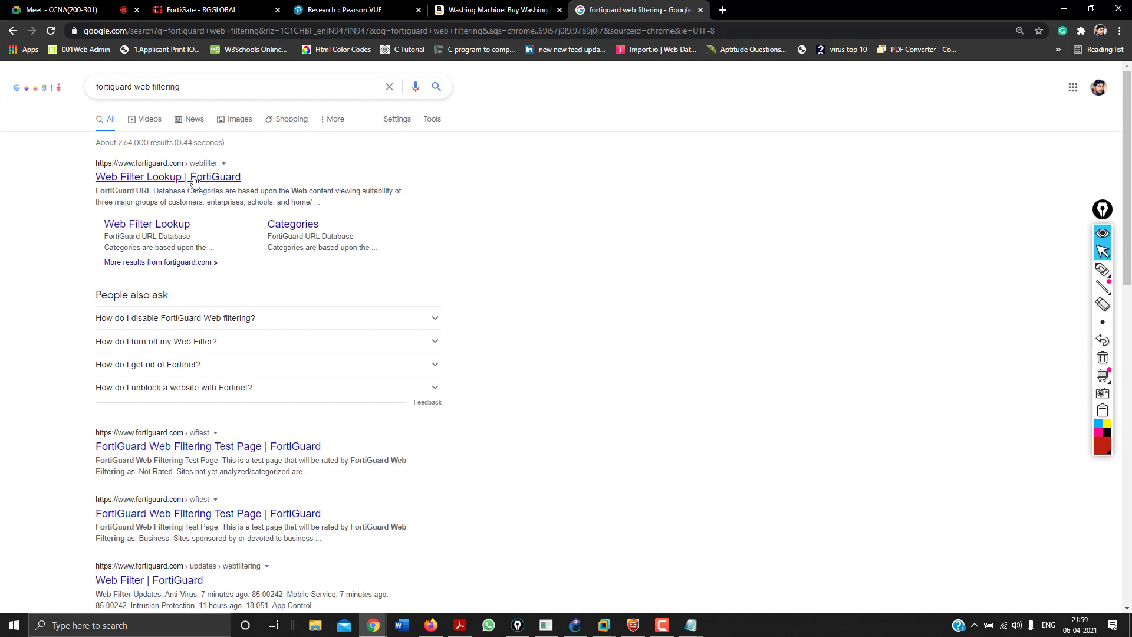
{"action": "left_click", "coordinate": [194, 183]}
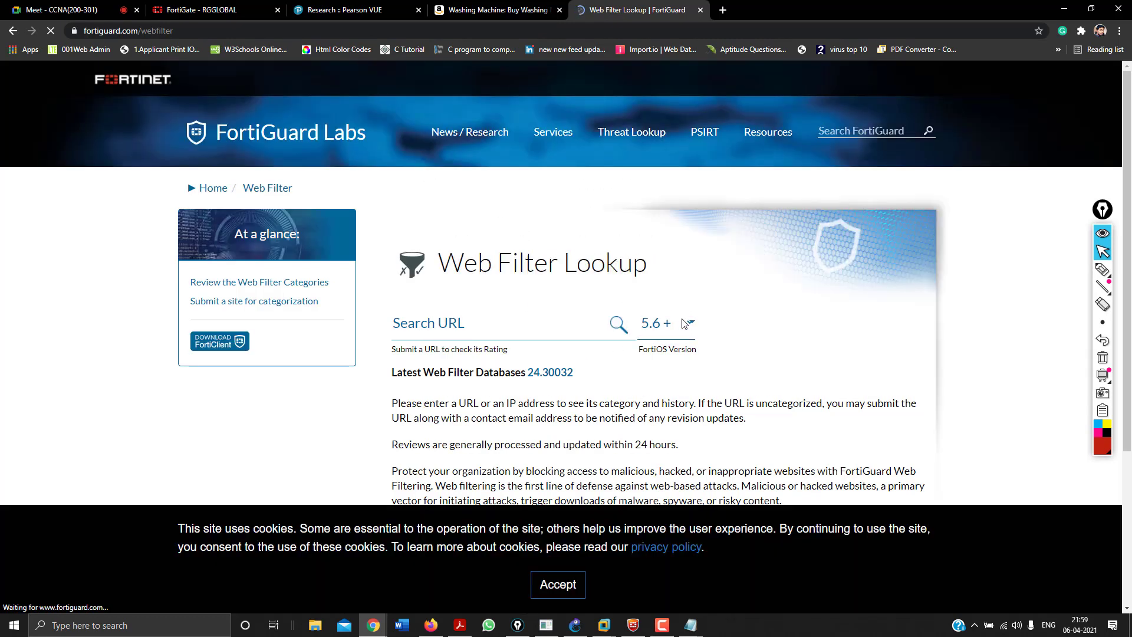
Look up the Amazon URL for FortiOS 5.6+, highlight its Shopping rating, and return to Amazon.
{"action": "left_click", "coordinate": [558, 584]}
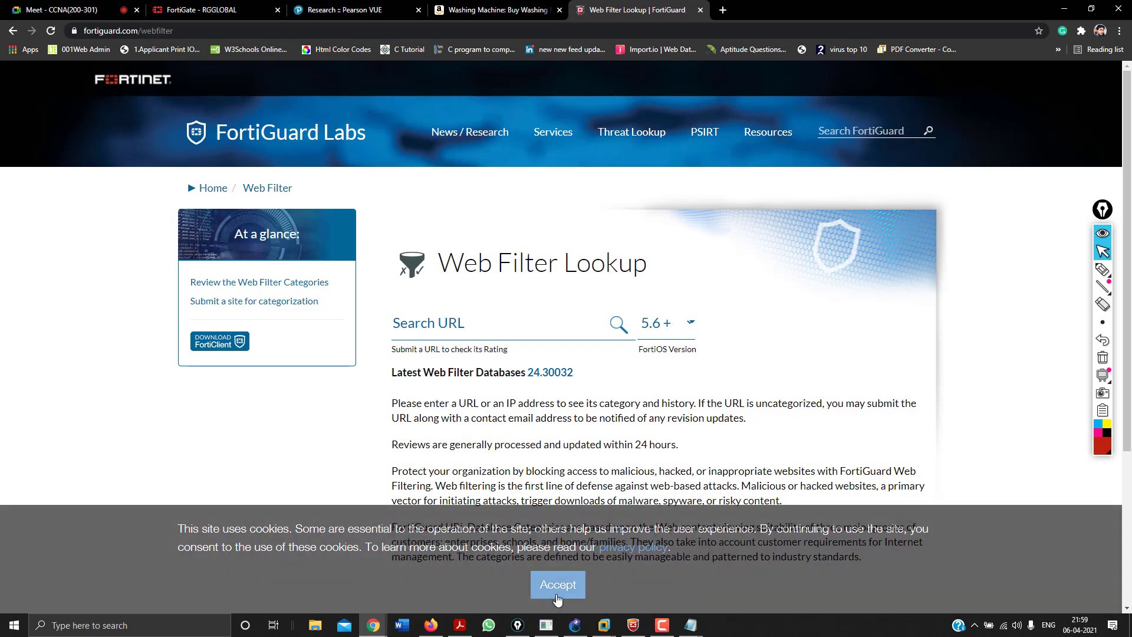
{"action": "left_click", "coordinate": [676, 337]}
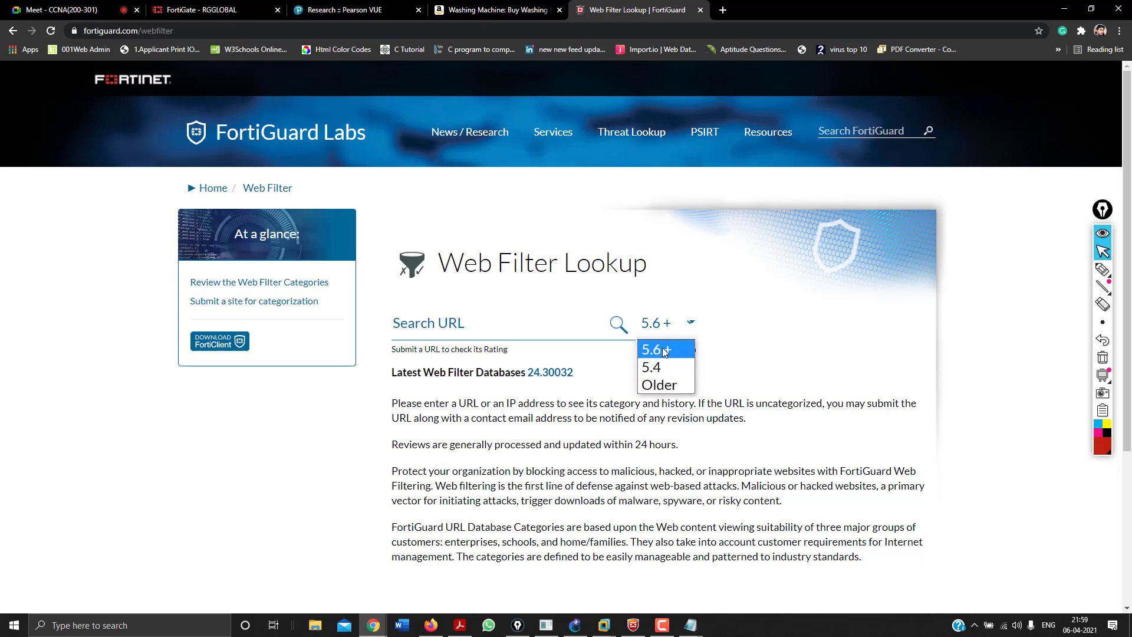
{"action": "left_click", "coordinate": [665, 352]}
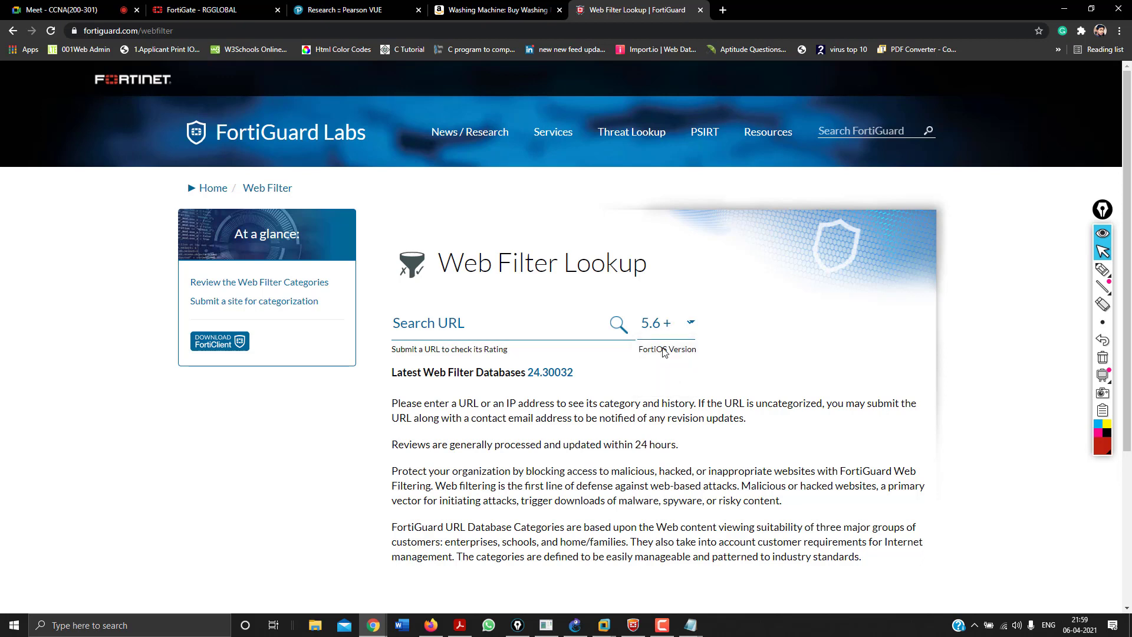
{"action": "left_click", "coordinate": [565, 327]}
{"action": "key", "text": "ctrl+v"}
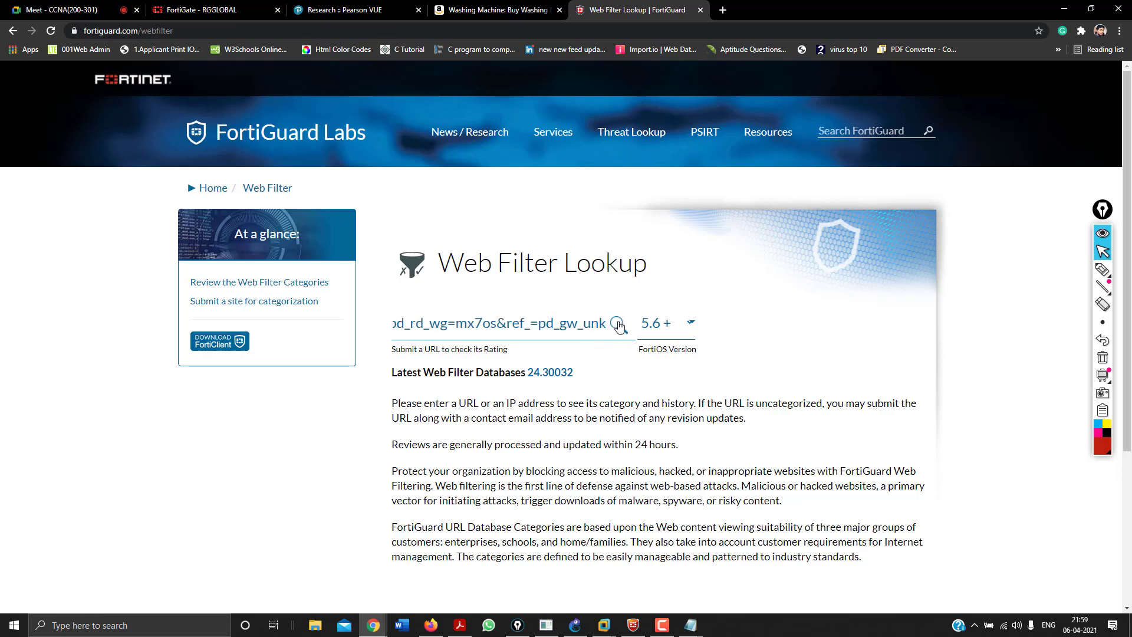
{"action": "left_click", "coordinate": [619, 325]}
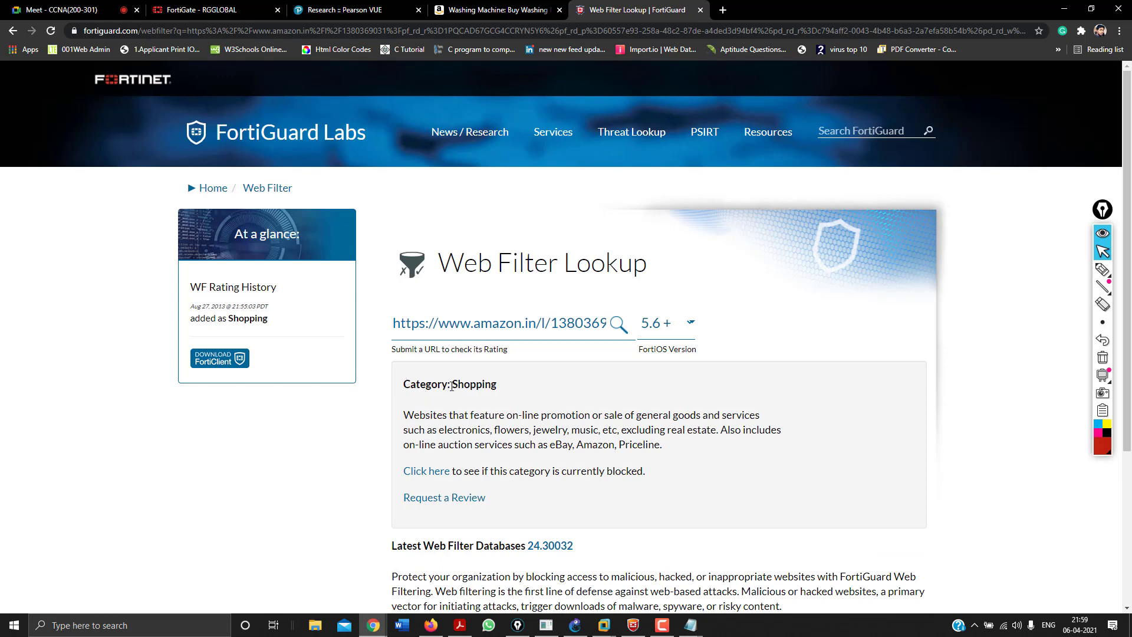
{"action": "left_click_drag", "start_coordinate": [453, 386], "coordinate": [493, 389]}
{"action": "left_click", "coordinate": [493, 2]}
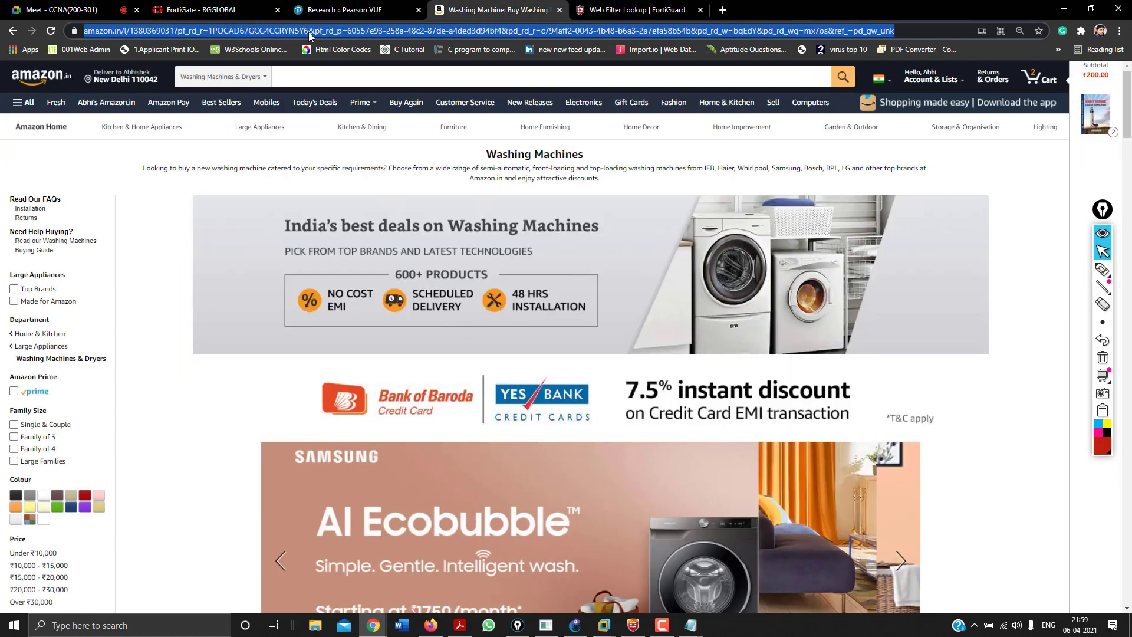
Open the W3Schools, C Tutorial, LinkedIn feed and virus top-10 bookmarks in background tabs.
{"action": "left_click", "coordinate": [699, 305]}
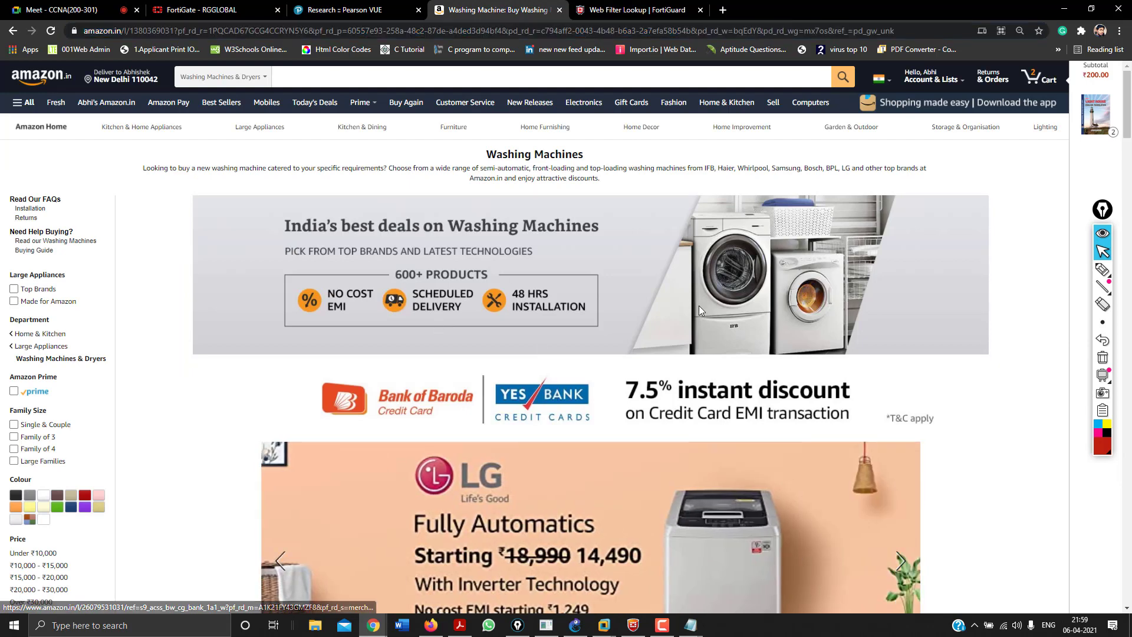
{"action": "left_click", "coordinate": [731, 4]}
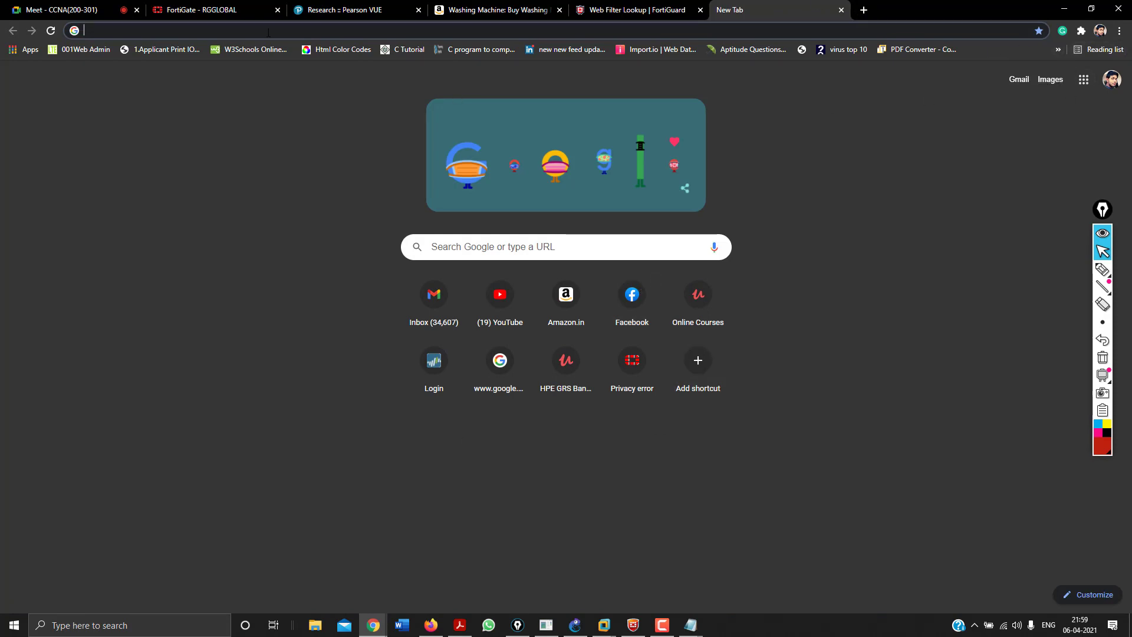
{"action": "middle_click", "coordinate": [254, 47]}
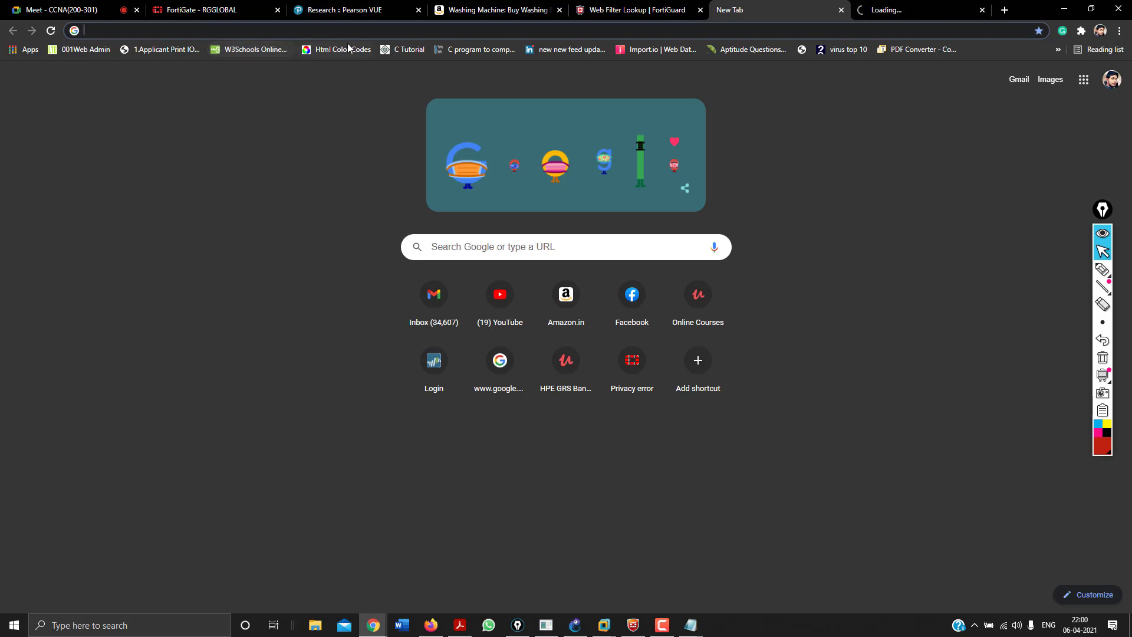
{"action": "middle_click", "coordinate": [408, 51]}
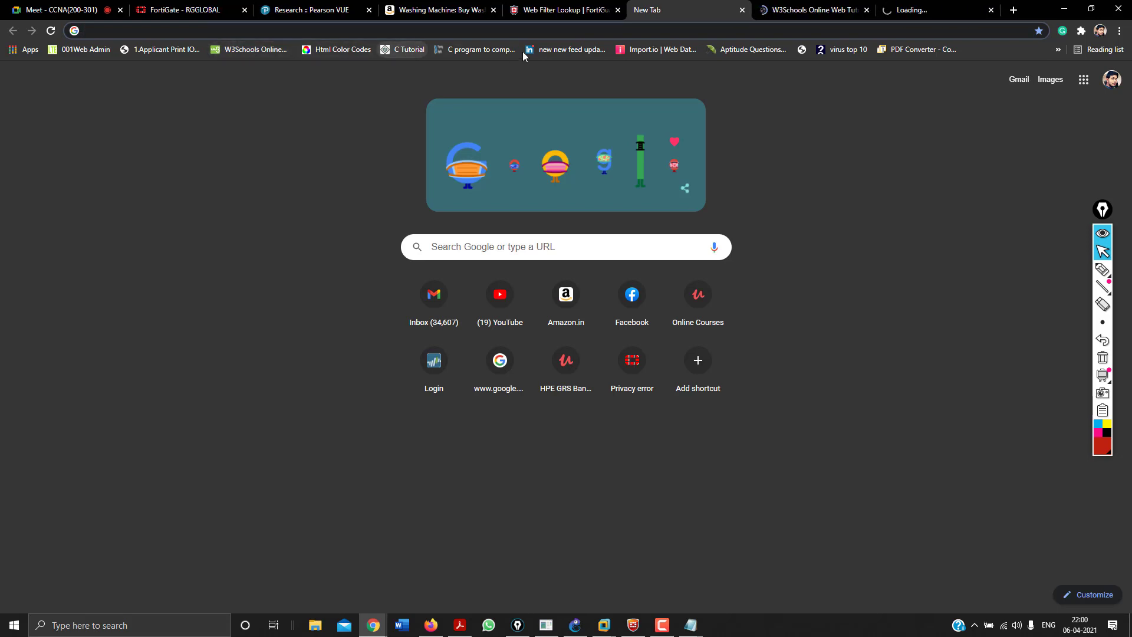
{"action": "middle_click", "coordinate": [559, 50]}
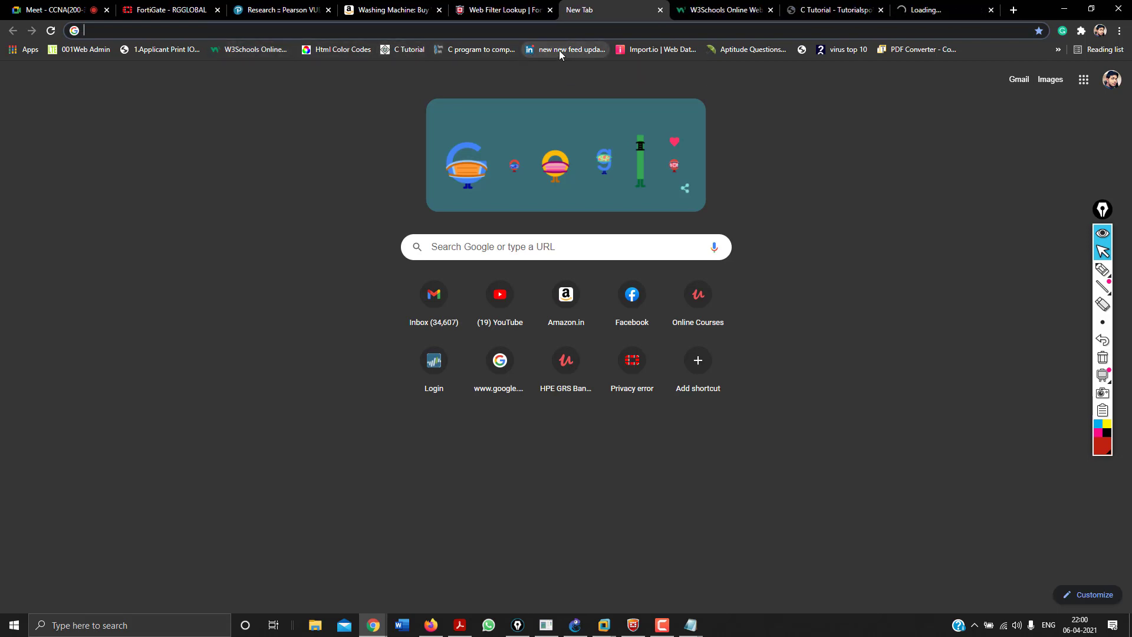
{"action": "middle_click", "coordinate": [849, 50]}
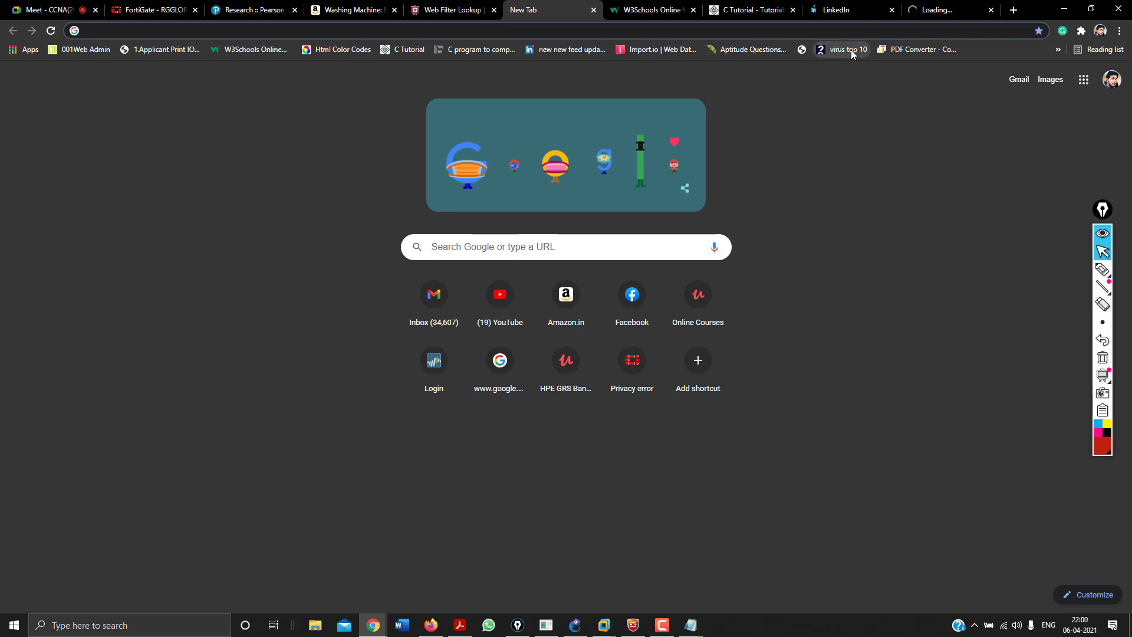
{"action": "left_click", "coordinate": [930, 6]}
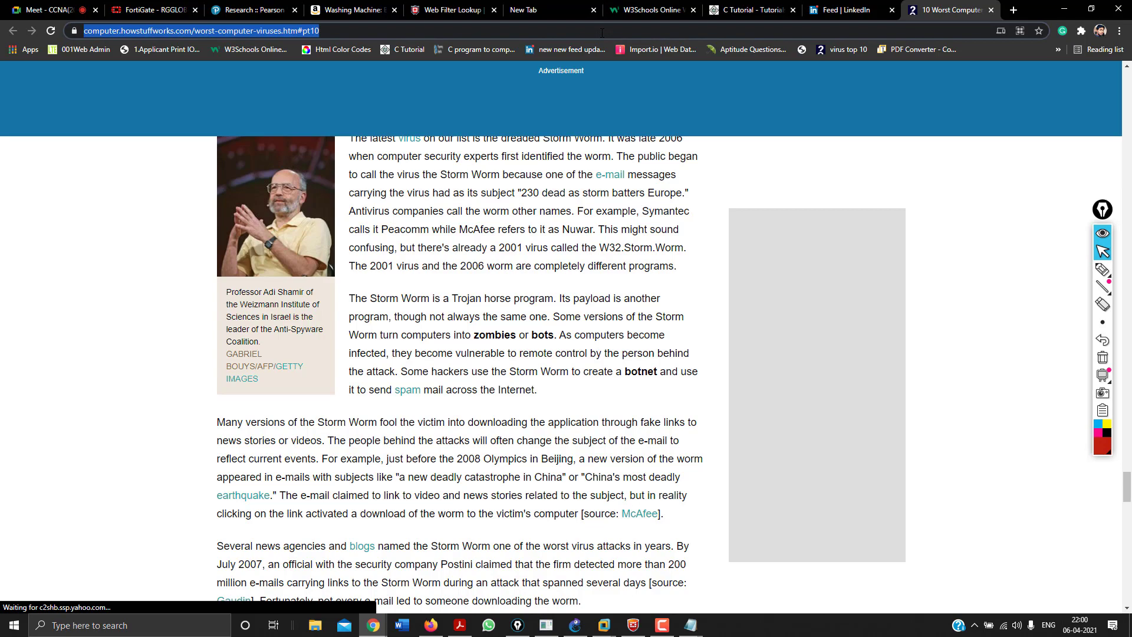
Paste the HowStuffWorks article address into the Notepad list of links.
{"action": "key", "text": "alt+Tab"}
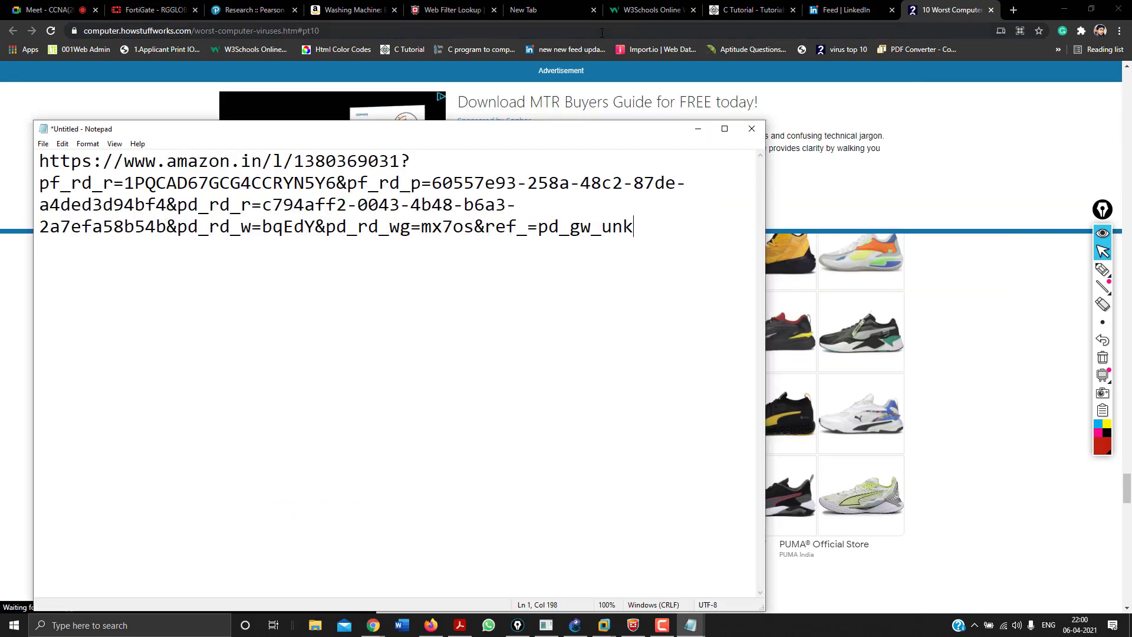
{"action": "key", "text": "Return"}
{"action": "key", "text": "Return"}
{"action": "type", "text": "https://computer.howstuffworks.com/worst-computer-viruses.htm#pt10"}
{"action": "key", "text": "Return"}
{"action": "key", "text": "Return"}
{"action": "key", "text": "alt+Tab"}
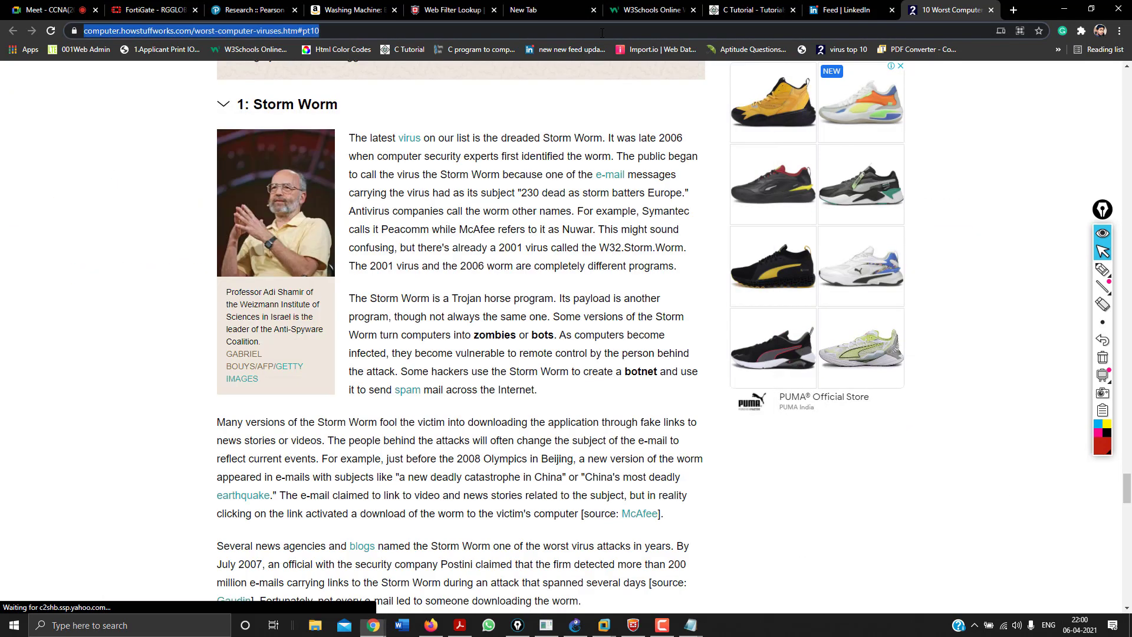
Copy the Tutorialspoint and LinkedIn feed addresses into the Notepad list.
{"action": "left_click", "coordinate": [749, 10]}
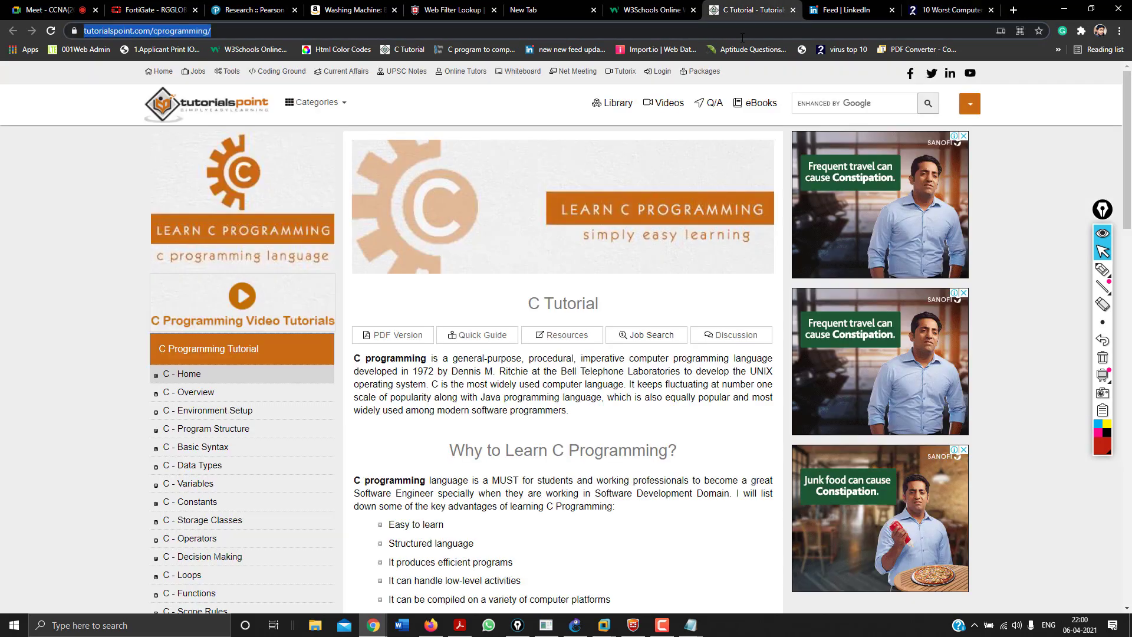
{"action": "key", "text": "ctrl+c"}
{"action": "key", "text": "alt+Tab"}
{"action": "key", "text": "Return"}
{"action": "key", "text": "Return"}
{"action": "key", "text": "ctrl+v"}
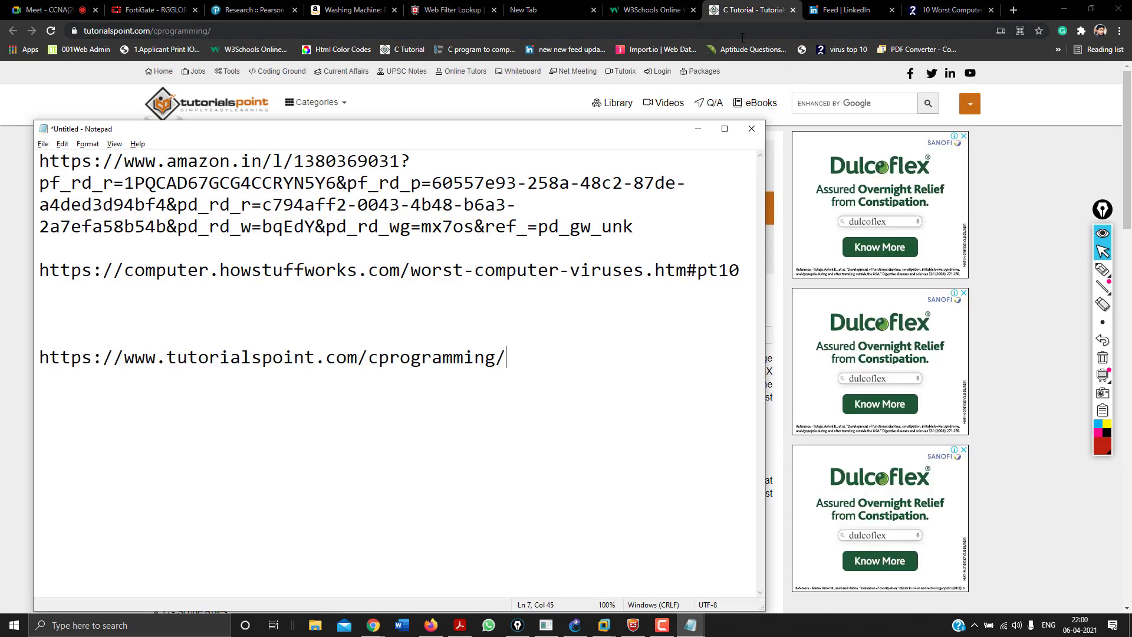
{"action": "key", "text": "Return"}
{"action": "key", "text": "Return"}
{"action": "key", "text": "alt+Tab"}
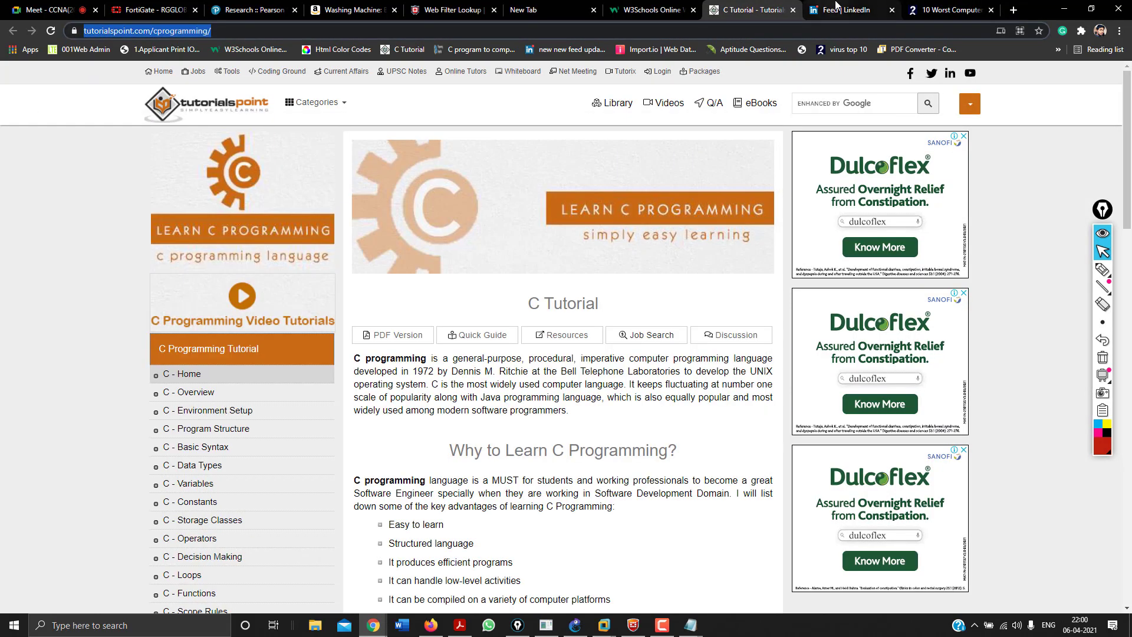
{"action": "left_click", "coordinate": [825, 12]}
{"action": "left_click", "coordinate": [813, 26]}
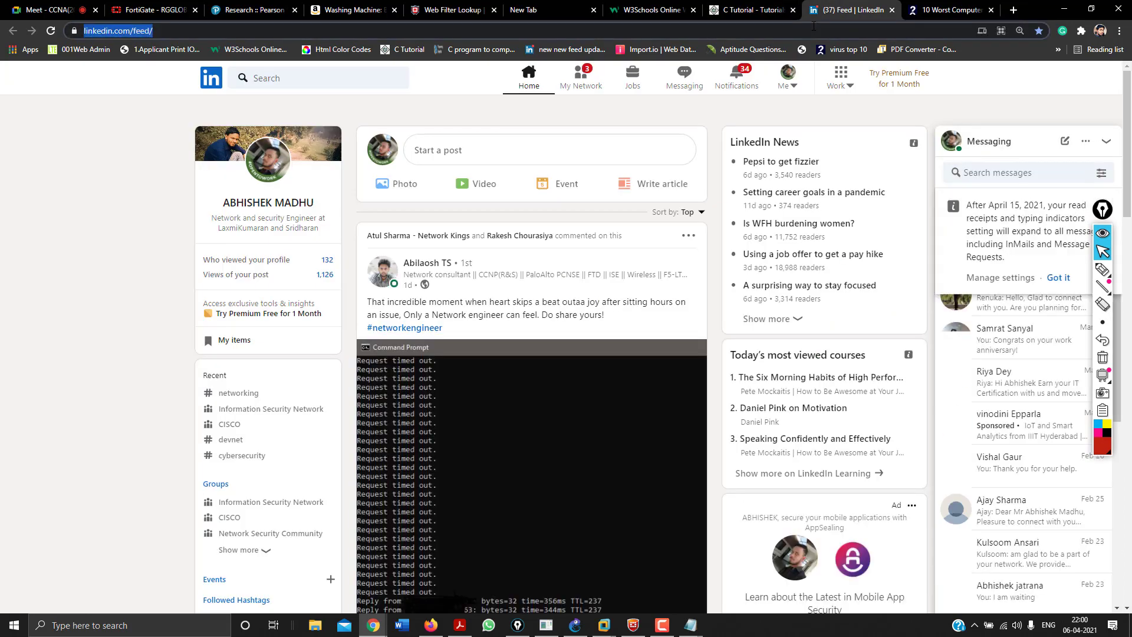
{"action": "key", "text": "alt+Tab"}
{"action": "key", "text": "ctrl+v"}
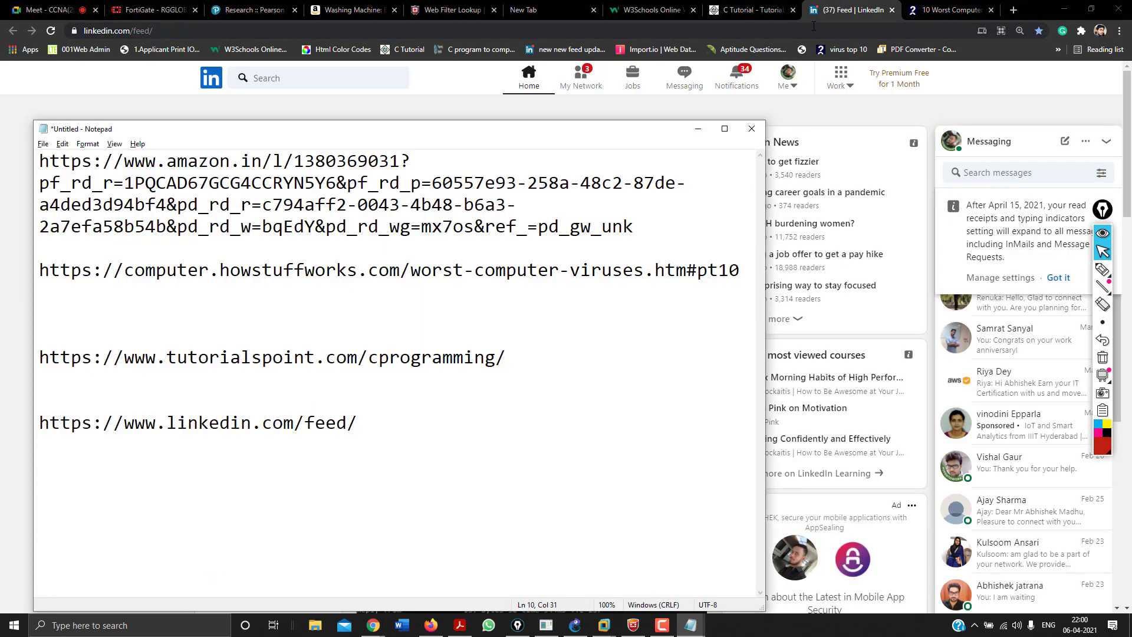
Close the C Tutorial, LinkedIn, virus article, W3Schools and empty new tabs.
{"action": "left_click", "coordinate": [793, 10]}
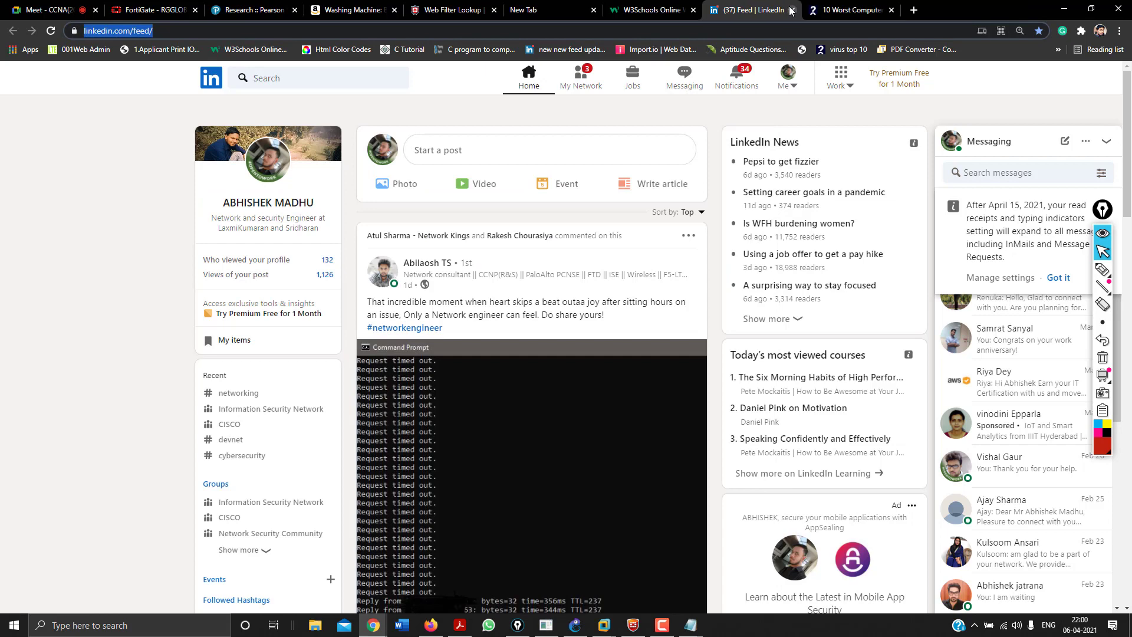
{"action": "left_click", "coordinate": [792, 10]}
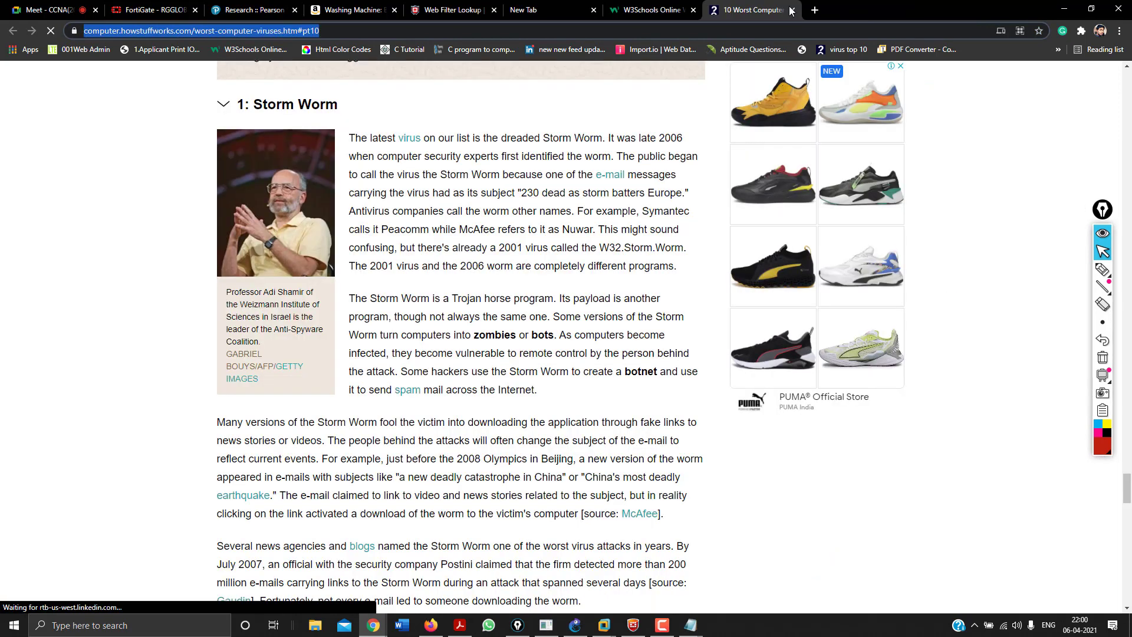
{"action": "left_click", "coordinate": [792, 10]}
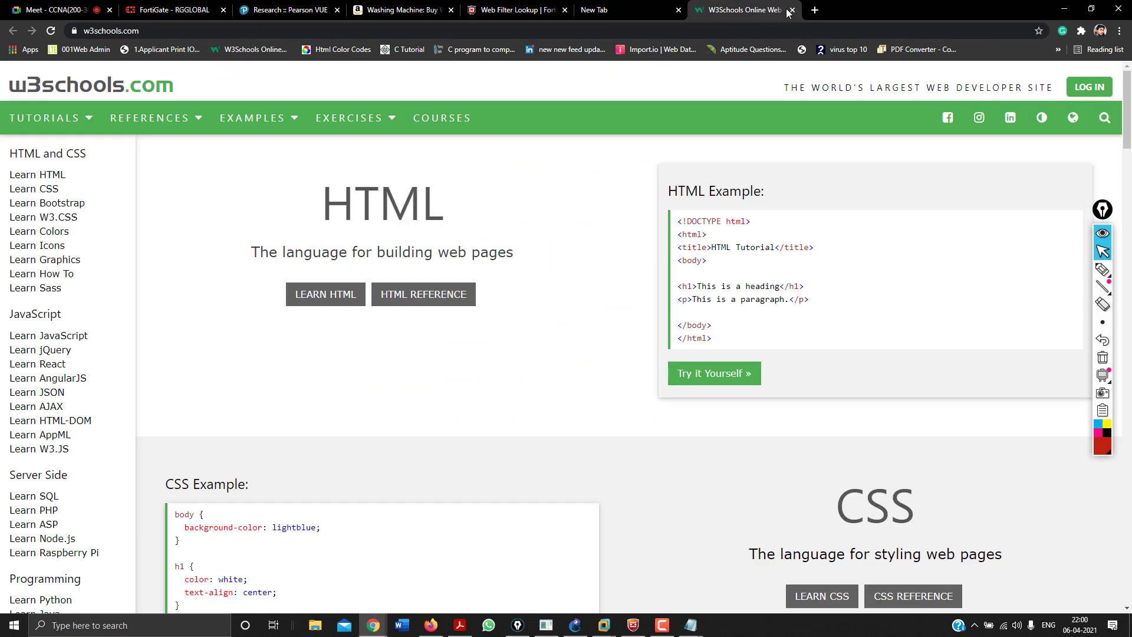
{"action": "left_click", "coordinate": [792, 10]}
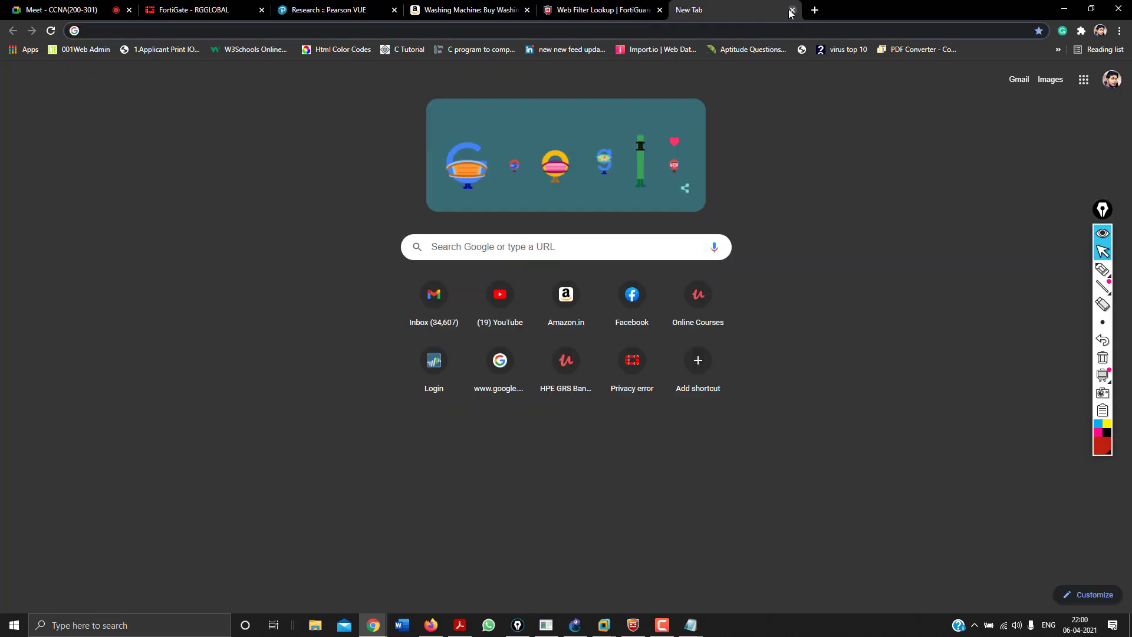
{"action": "left_click", "coordinate": [789, 10]}
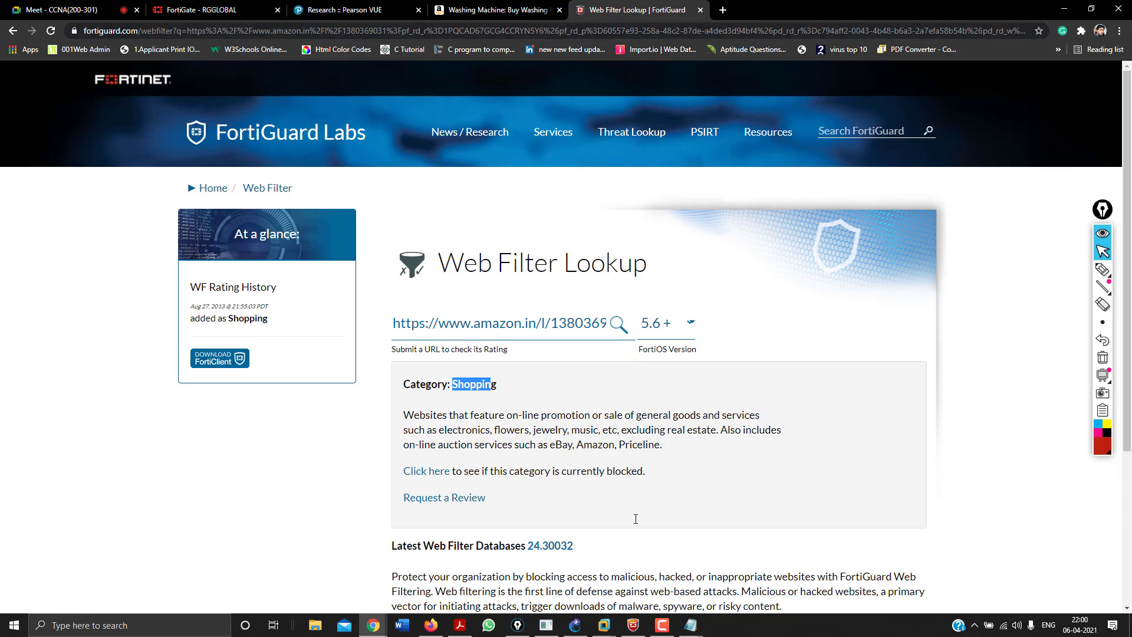
Copy the HowStuffWorks address from the Notepad list.
{"action": "mouse_move", "coordinate": [691, 624]}
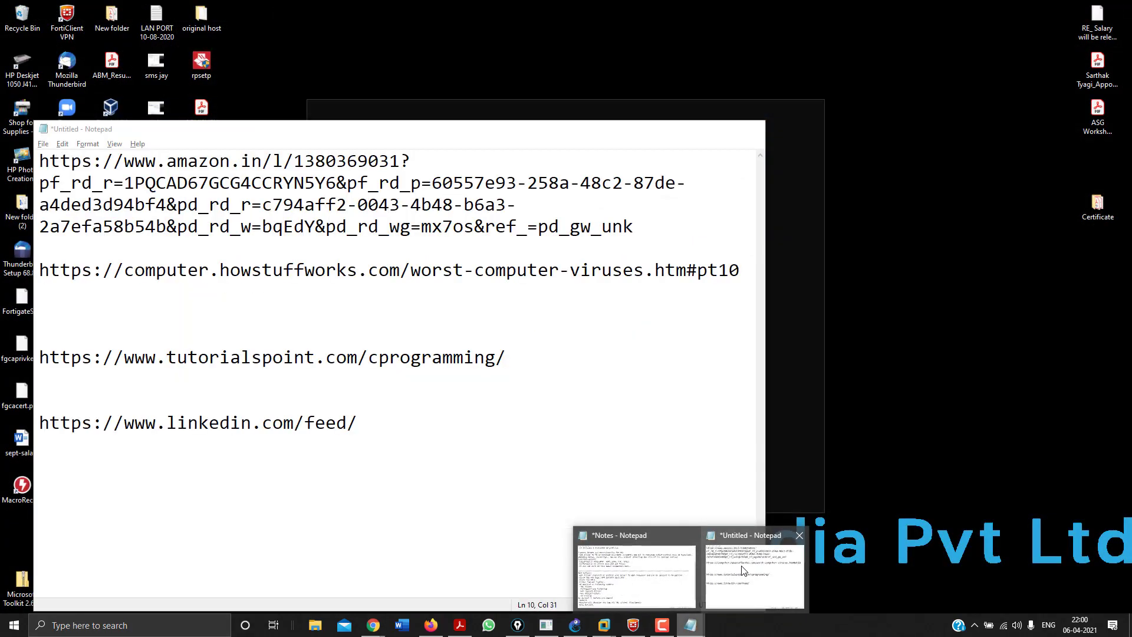
{"action": "left_click", "coordinate": [743, 571]}
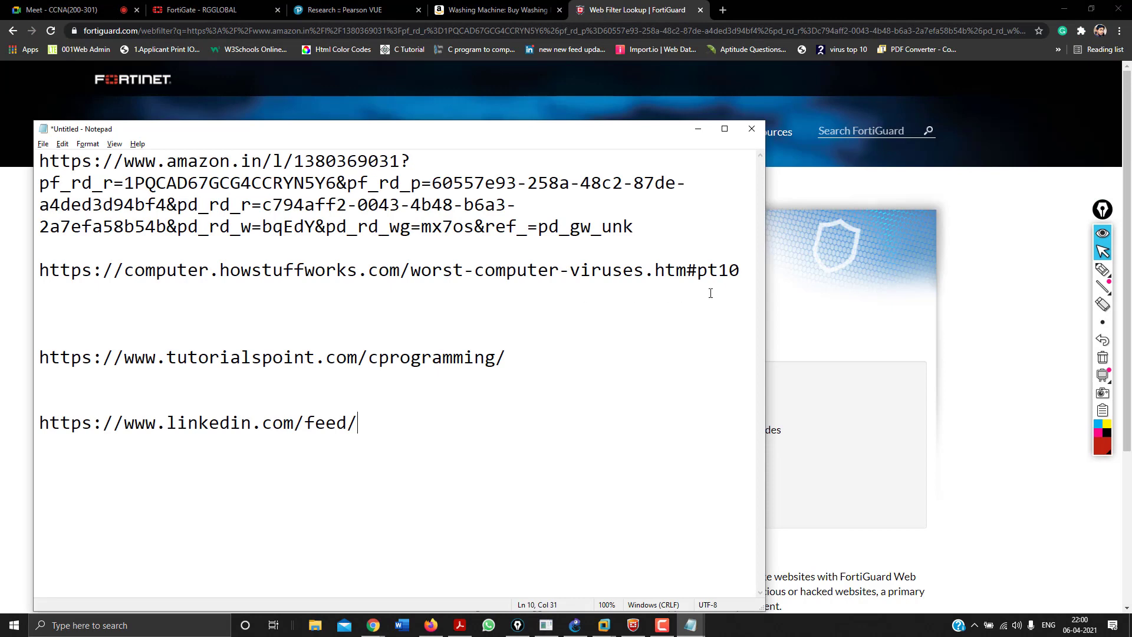
{"action": "left_click_drag", "start_coordinate": [737, 266], "coordinate": [238, 244]}
{"action": "left_click_drag", "start_coordinate": [44, 254], "coordinate": [40, 267]}
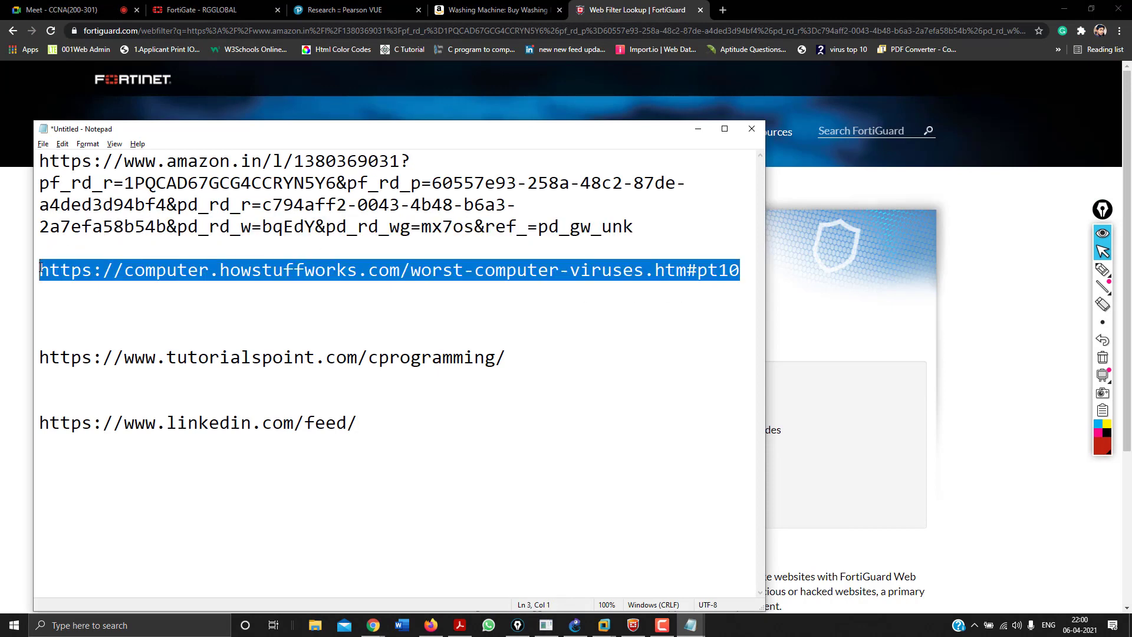
{"action": "key", "text": "alt+Tab"}
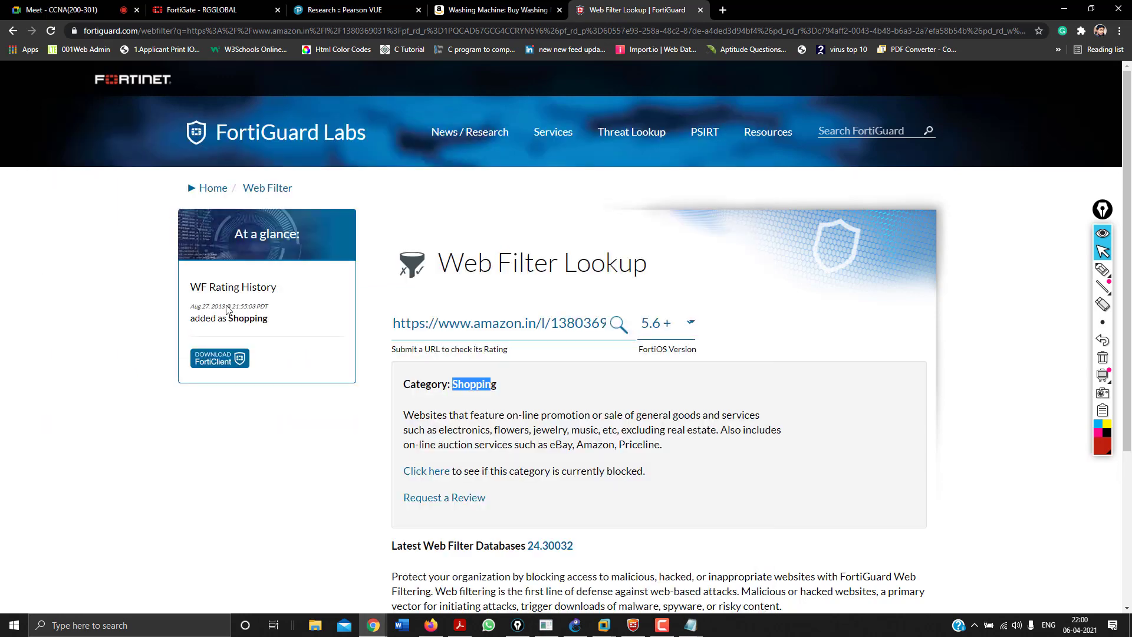
Look up the HowStuffWorks address (Information Technology) and open the category's block test page.
{"action": "left_click", "coordinate": [547, 326]}
{"action": "key", "text": "ctrl+a"}
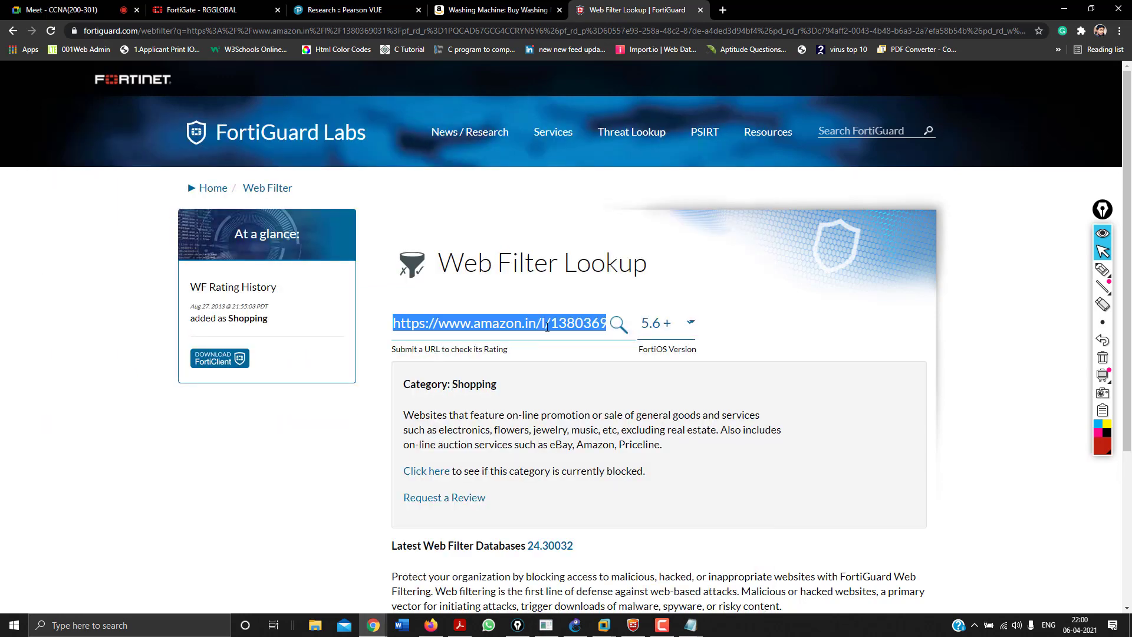
{"action": "key", "text": "BackSpace"}
{"action": "key", "text": "ctrl+v"}
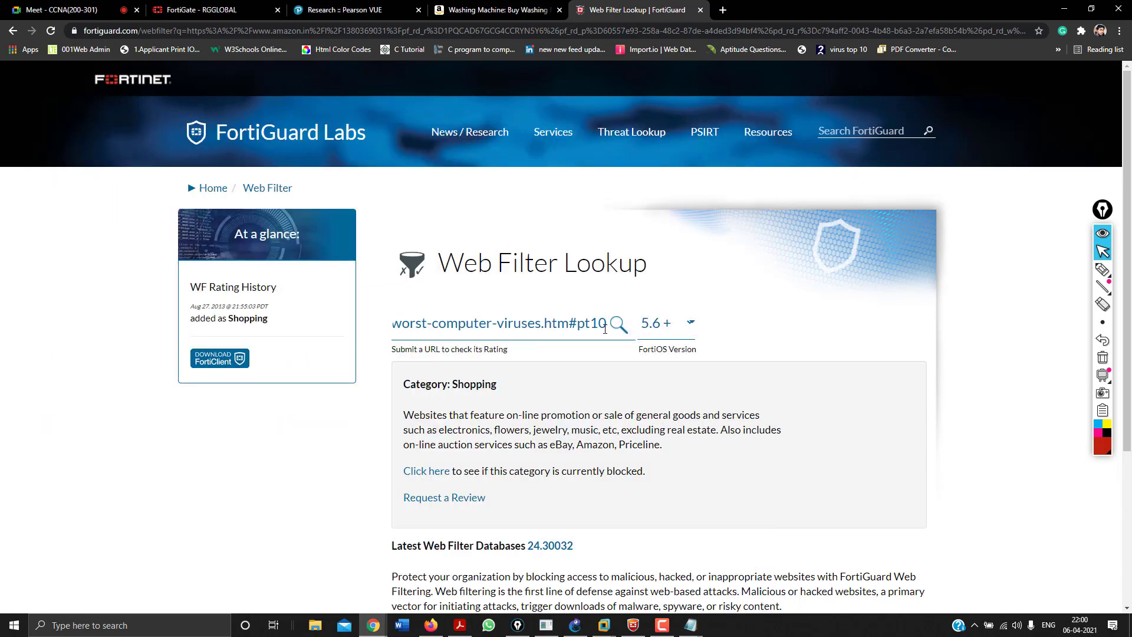
{"action": "left_click", "coordinate": [618, 326]}
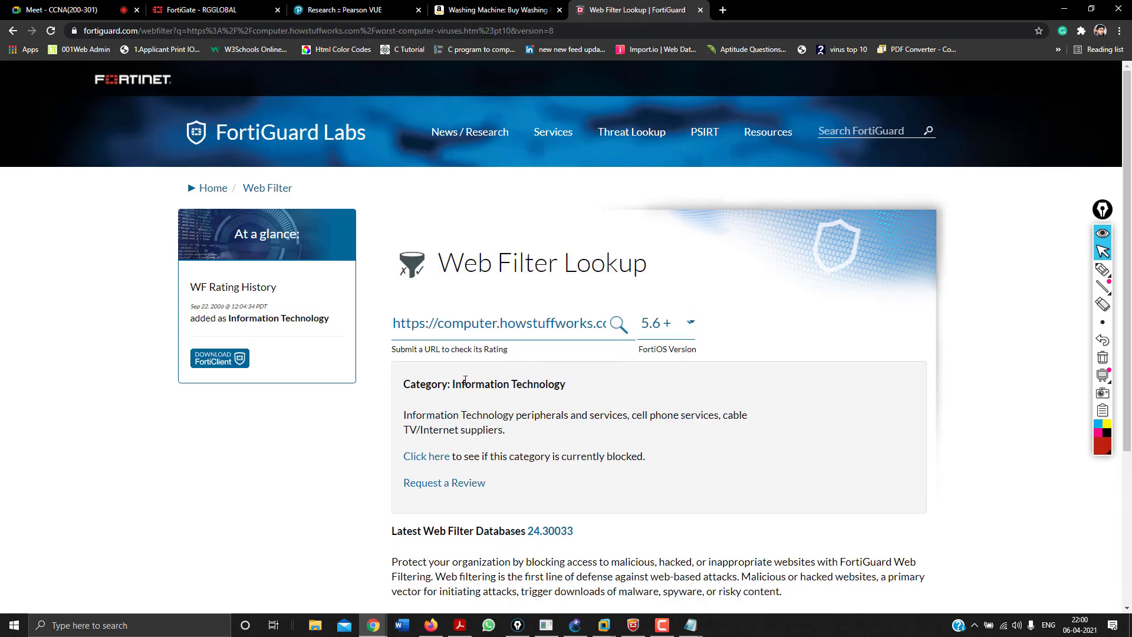
{"action": "left_click_drag", "start_coordinate": [455, 383], "coordinate": [595, 417]}
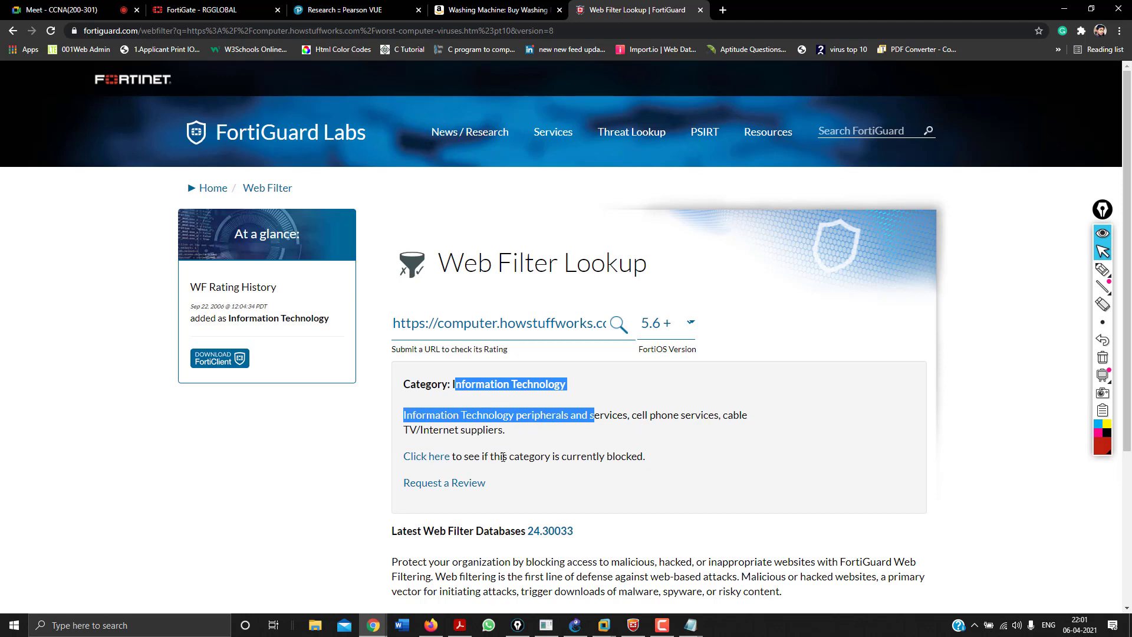
{"action": "scroll", "coordinate": [471, 469], "scroll_direction": "down", "scroll_amount": 1}
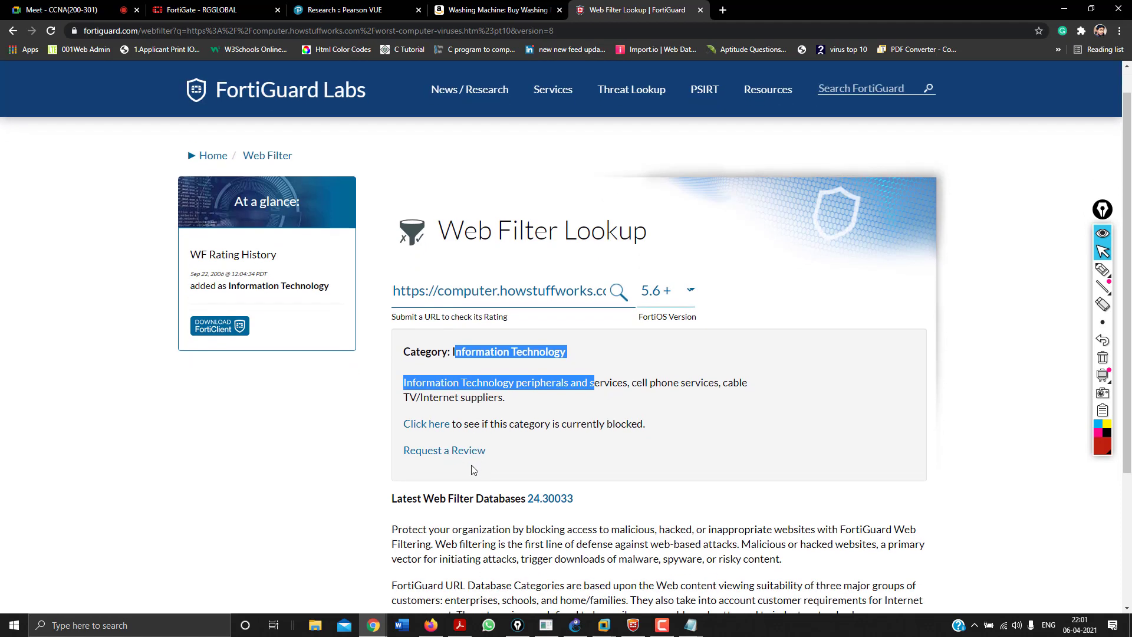
{"action": "left_click", "coordinate": [437, 425]}
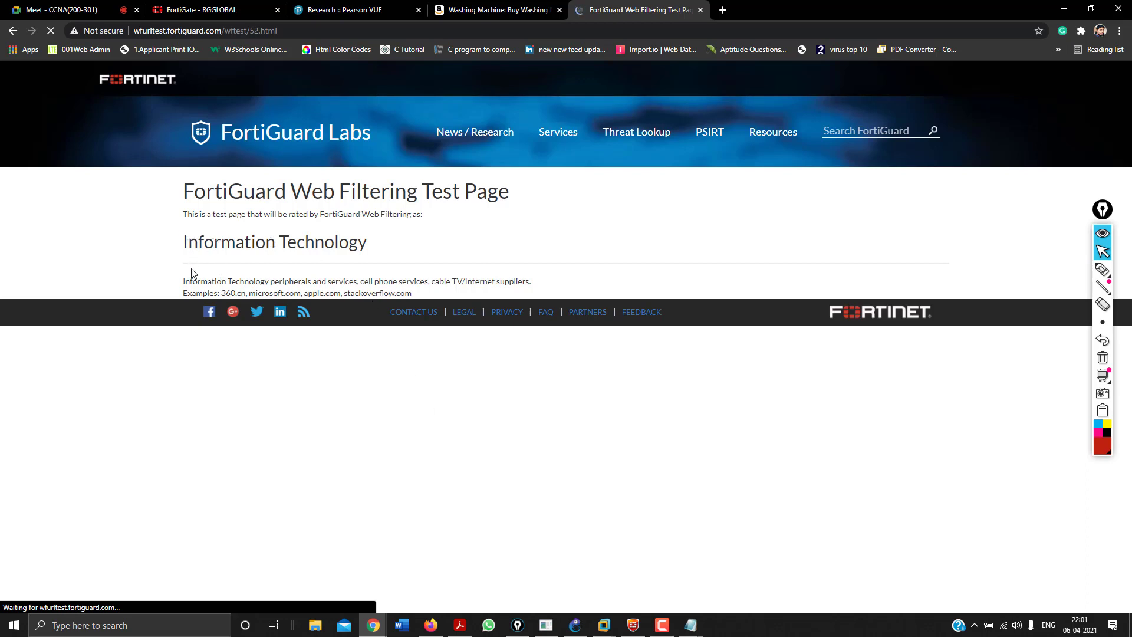
Return to the Web Filter Lookup and clear the old URL from its field.
{"action": "left_click", "coordinate": [12, 30]}
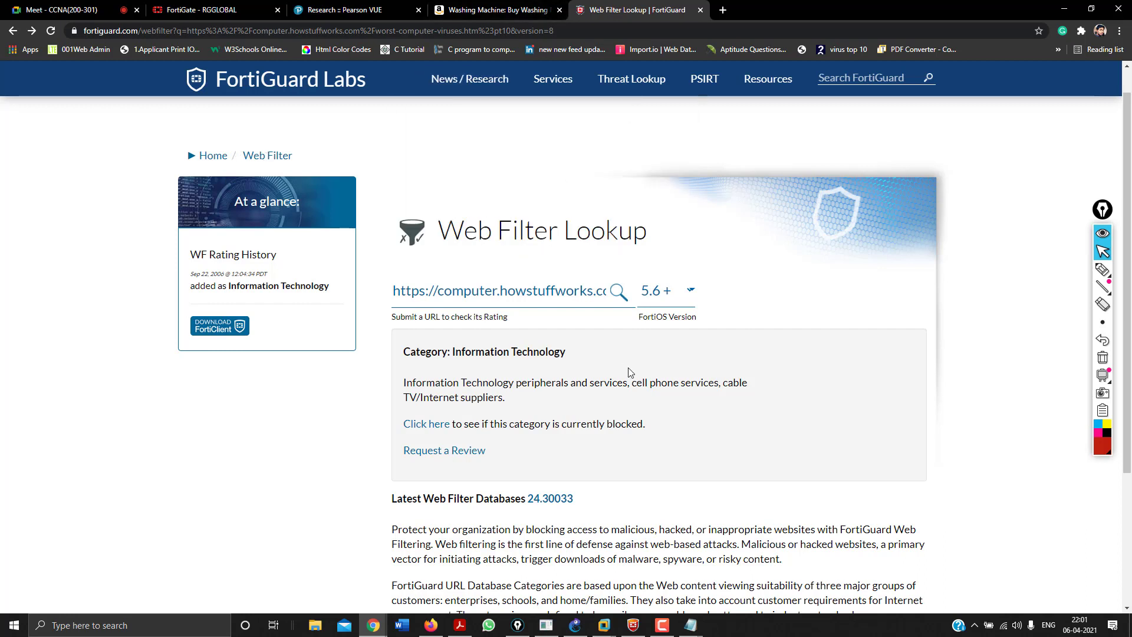
{"action": "triple_click", "coordinate": [603, 287]}
{"action": "key", "text": "BackSpace"}
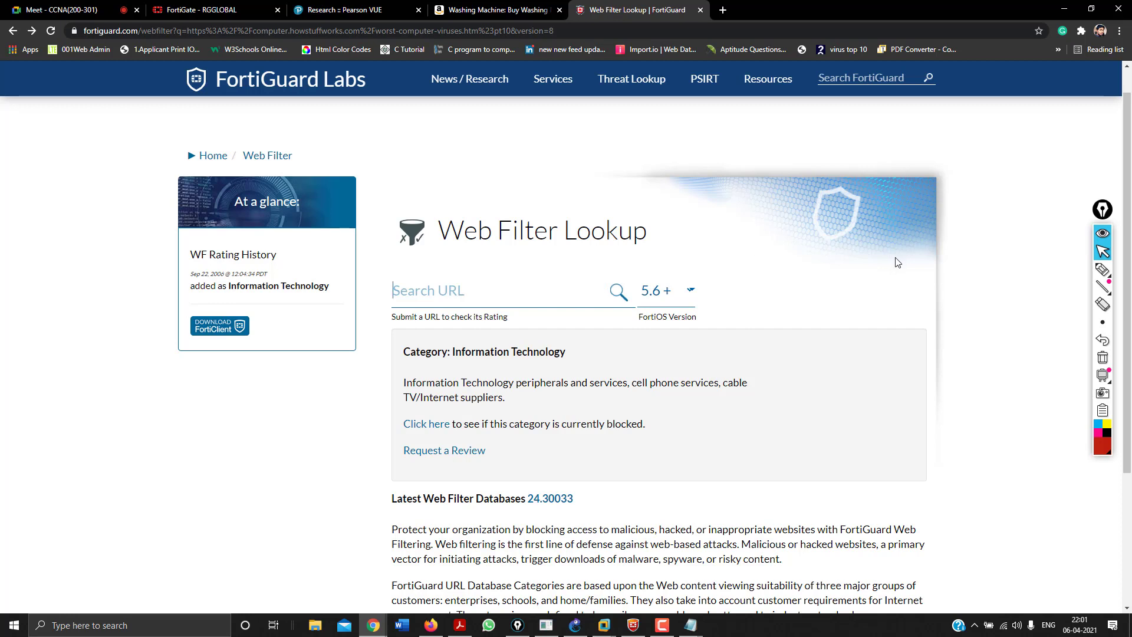
{"action": "left_click", "coordinate": [1003, 281]}
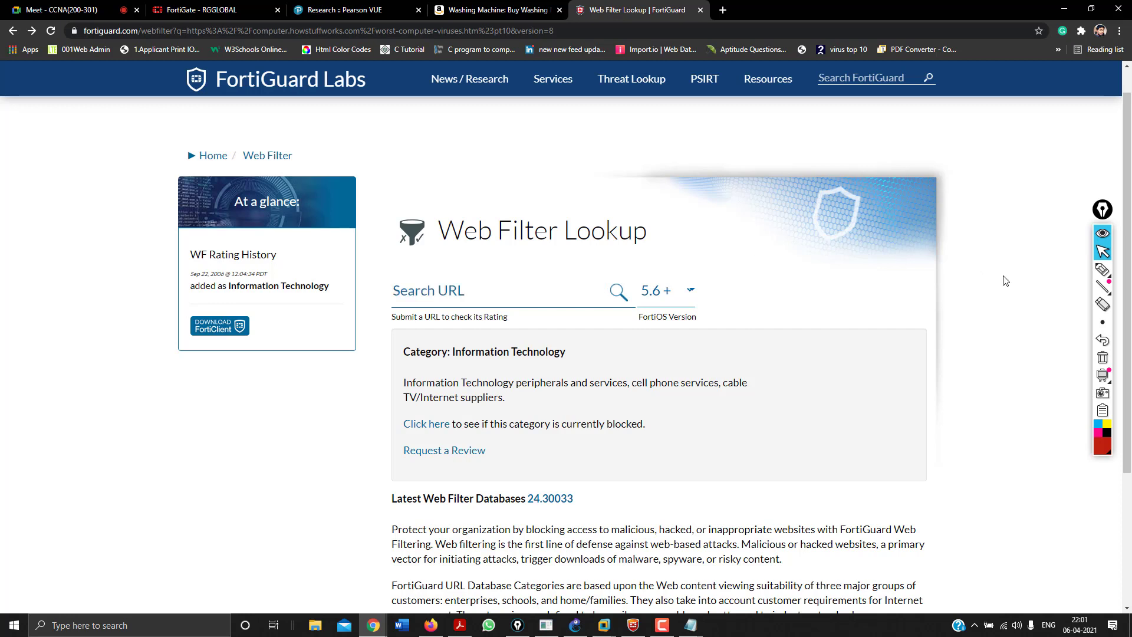
Go to the FortiGuard Labs home page via the Home breadcrumb.
{"action": "left_click", "coordinate": [582, 32]}
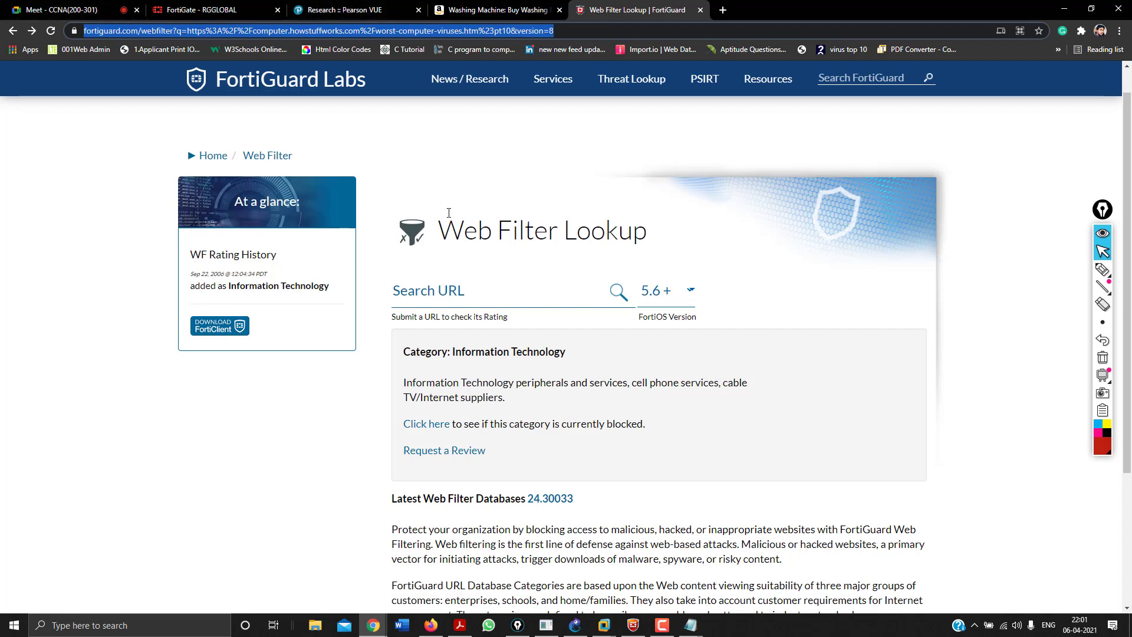
{"action": "left_click", "coordinate": [258, 151]}
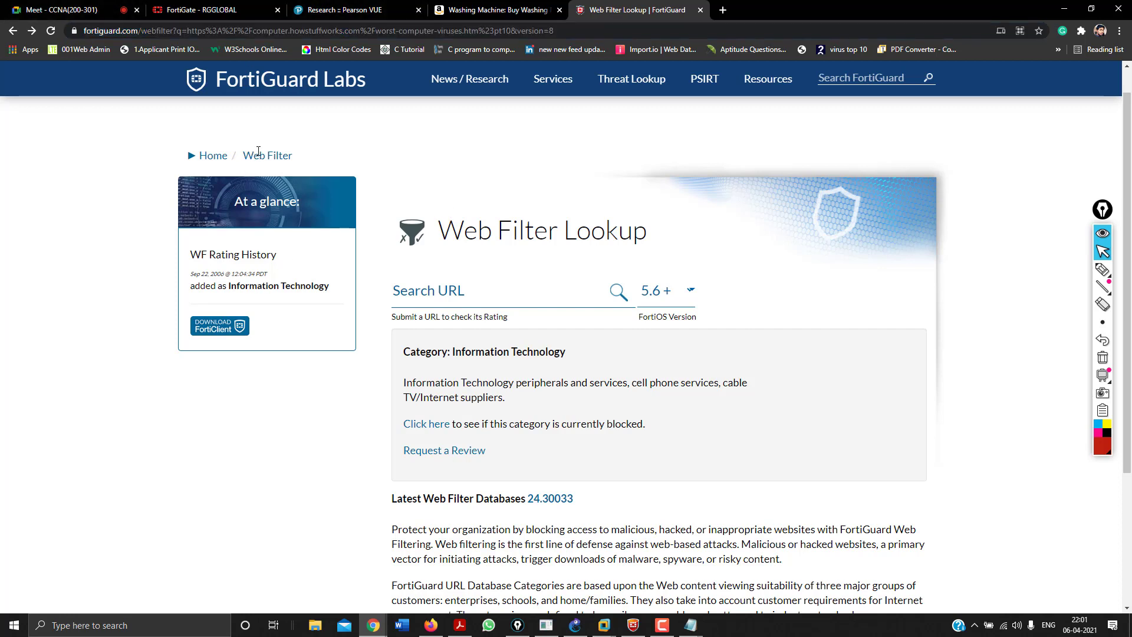
{"action": "left_click", "coordinate": [204, 159]}
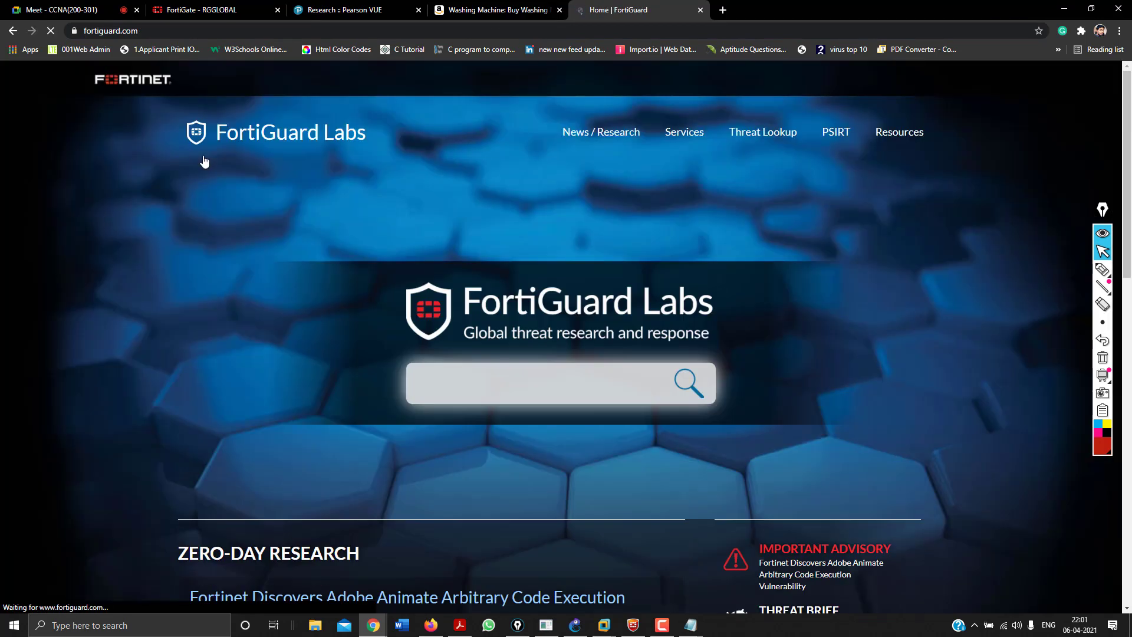
Open Services > Anti-Virus, review its overview page, and go to the Online Scanner.
{"action": "mouse_move", "coordinate": [712, 149]}
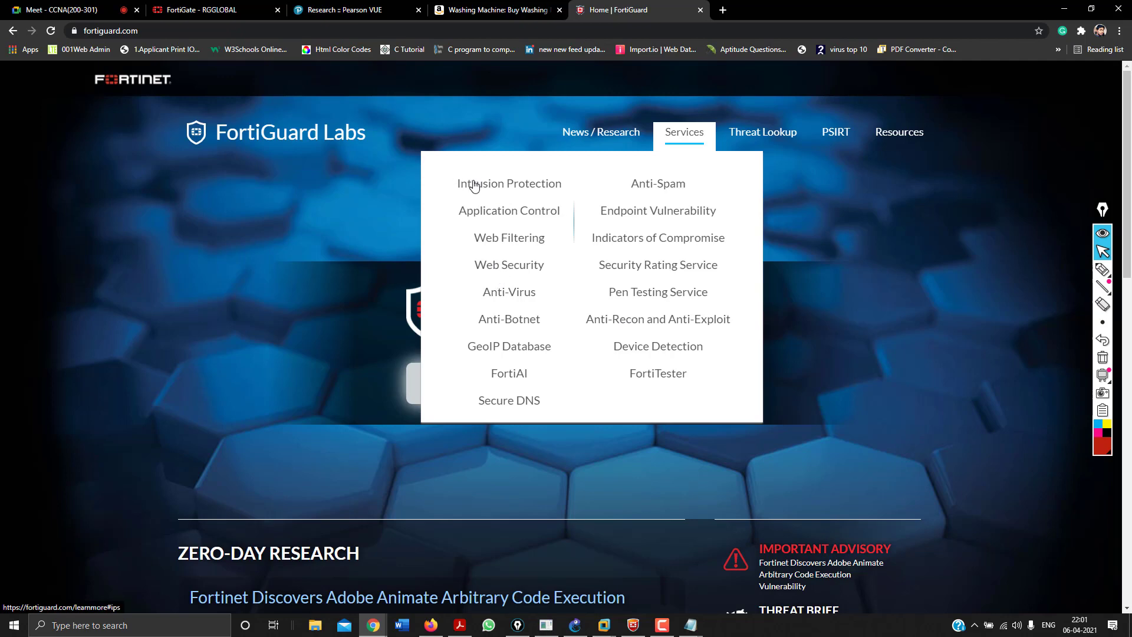
{"action": "left_click", "coordinate": [505, 293]}
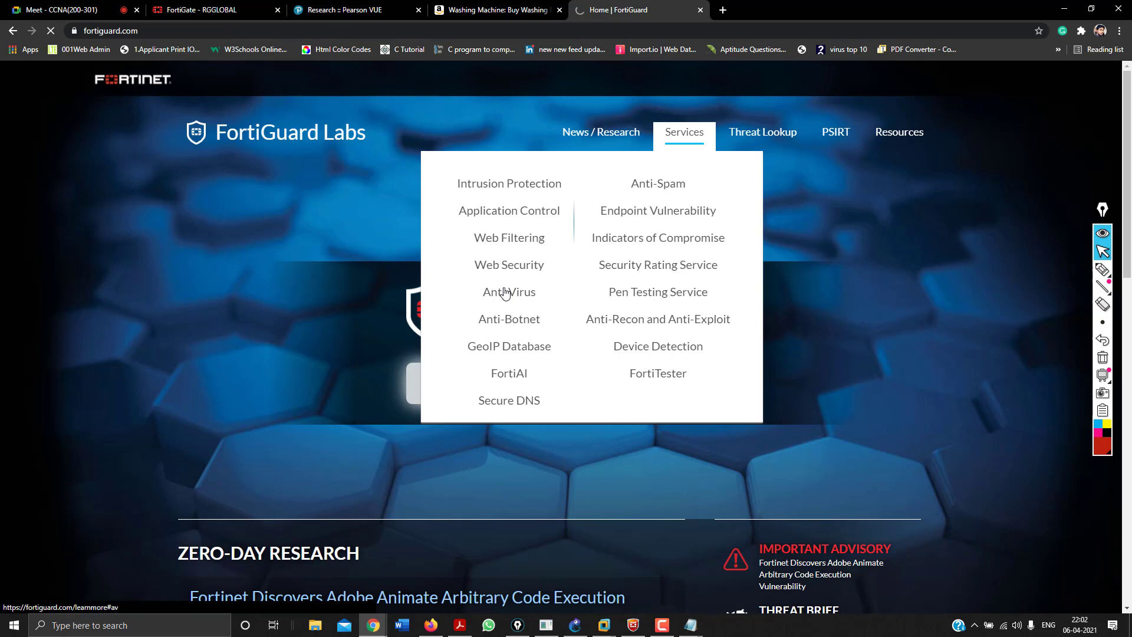
{"action": "scroll", "coordinate": [505, 293], "scroll_direction": "down", "scroll_amount": 5}
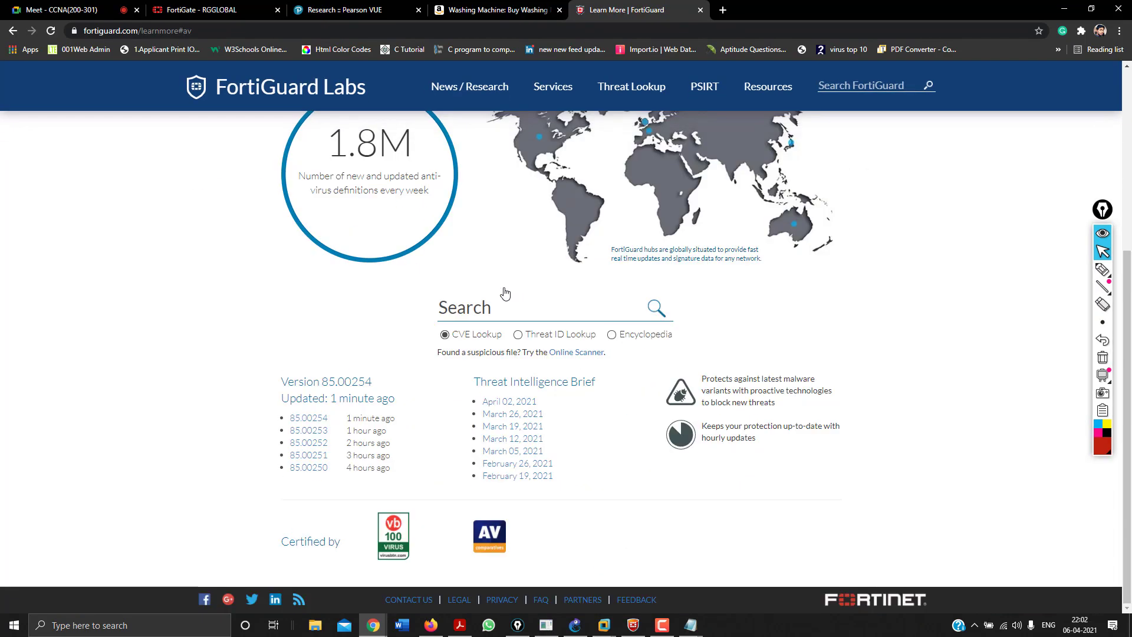
{"action": "scroll", "coordinate": [504, 293], "scroll_direction": "up", "scroll_amount": 2}
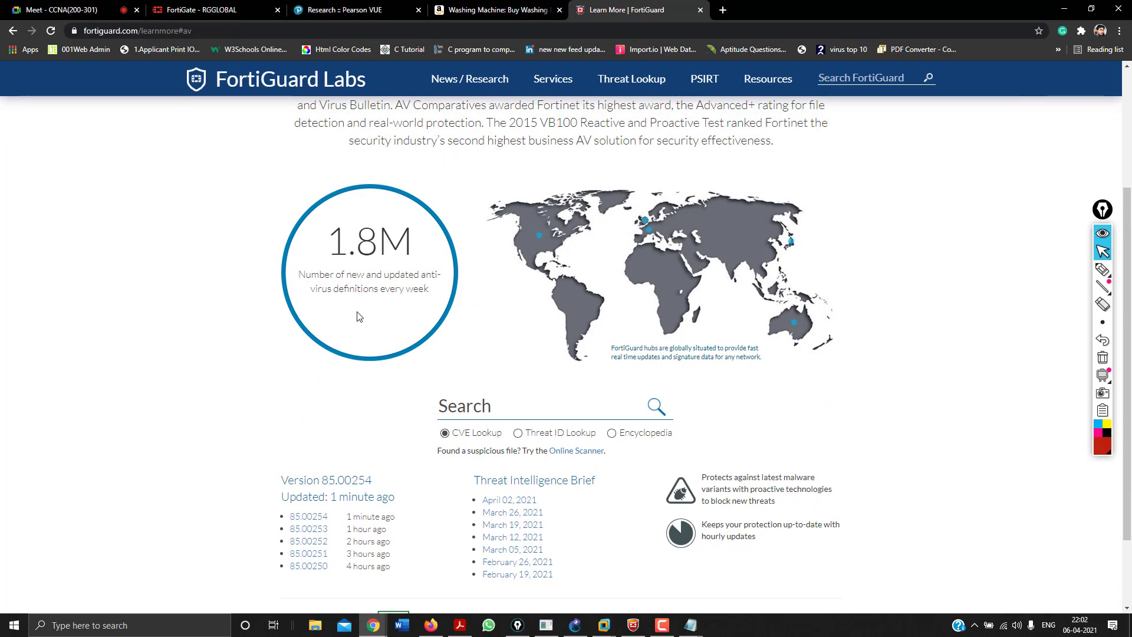
{"action": "scroll", "coordinate": [359, 318], "scroll_direction": "down", "scroll_amount": 2}
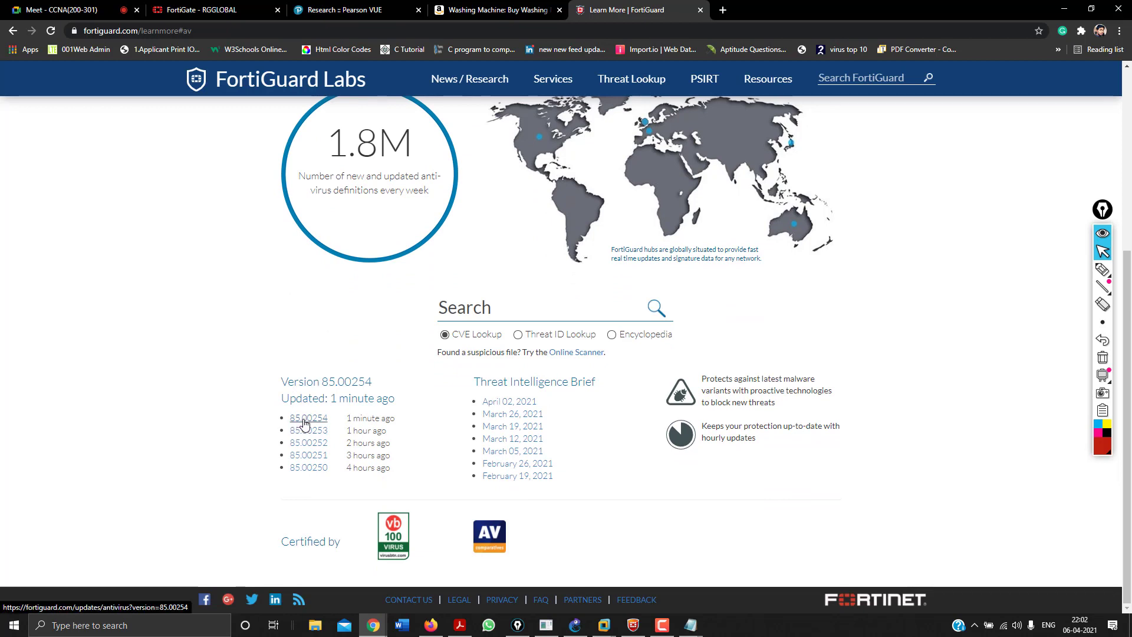
{"action": "left_click", "coordinate": [494, 315]}
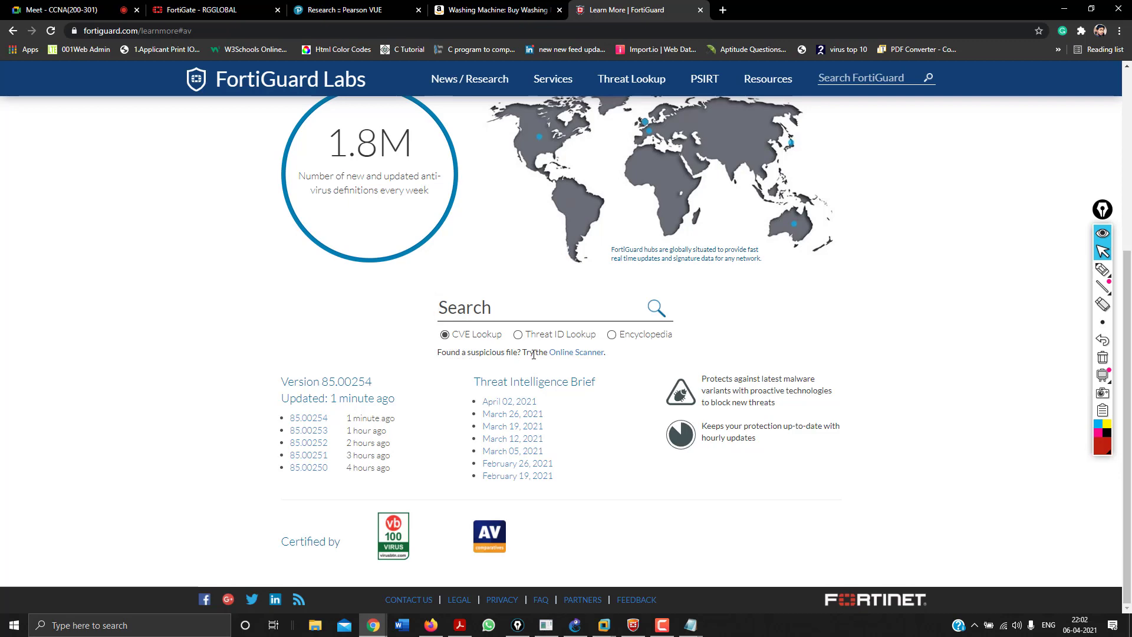
{"action": "left_click", "coordinate": [564, 353]}
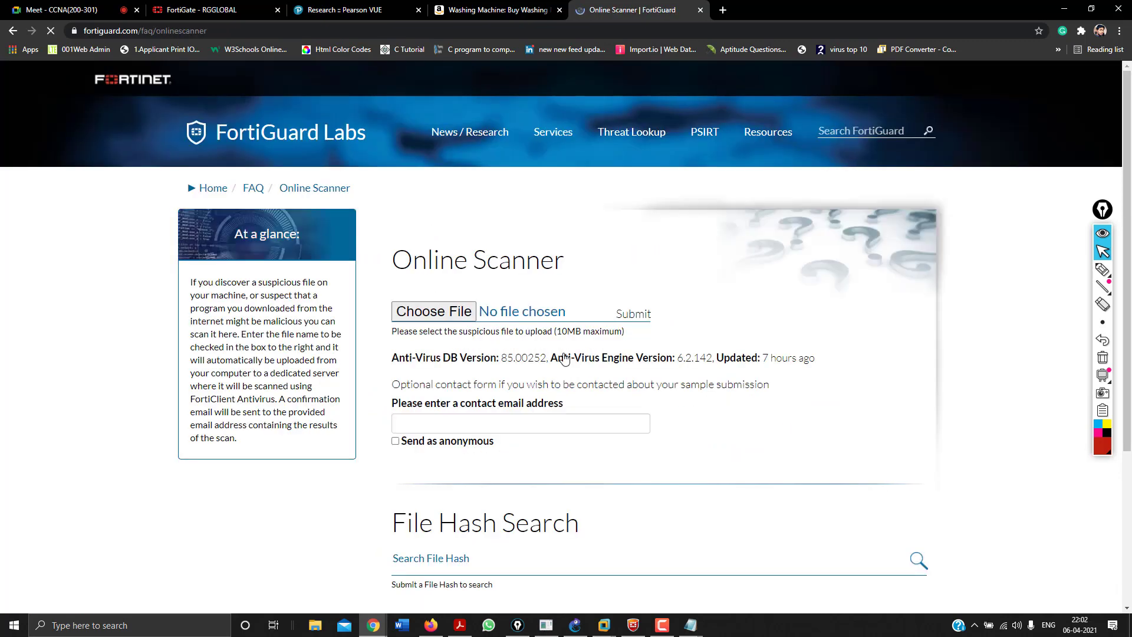
Select SOP-ASG.pdf for scanning and complete the reCAPTCHA.
{"action": "left_click", "coordinate": [460, 313]}
{"action": "scroll", "coordinate": [231, 212], "scroll_direction": "down", "scroll_amount": 10}
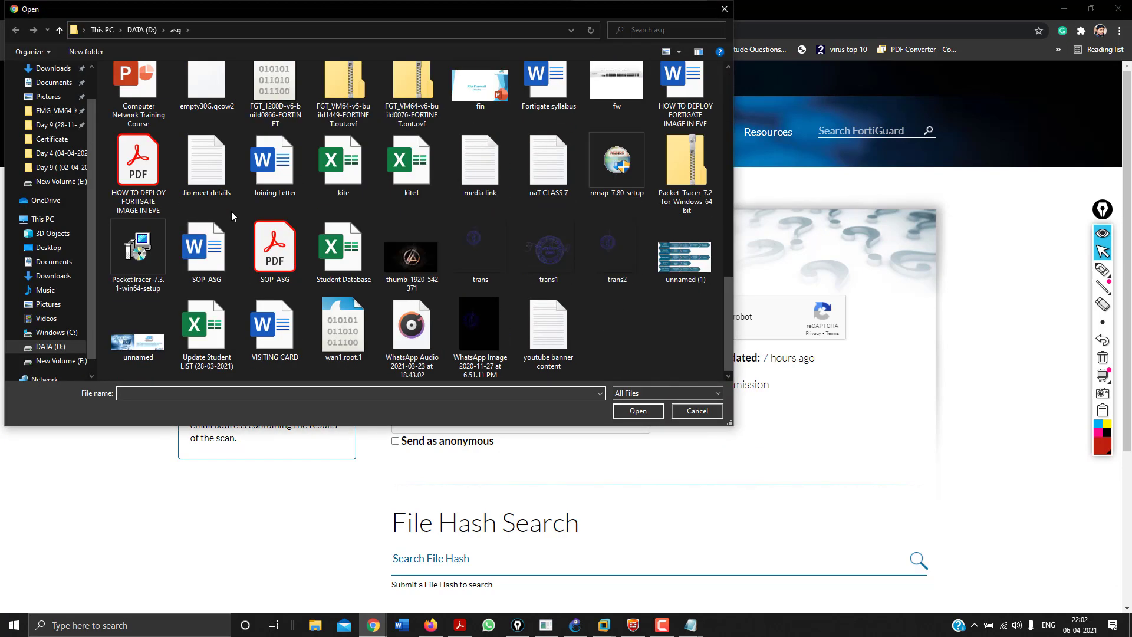
{"action": "left_click", "coordinate": [285, 262]}
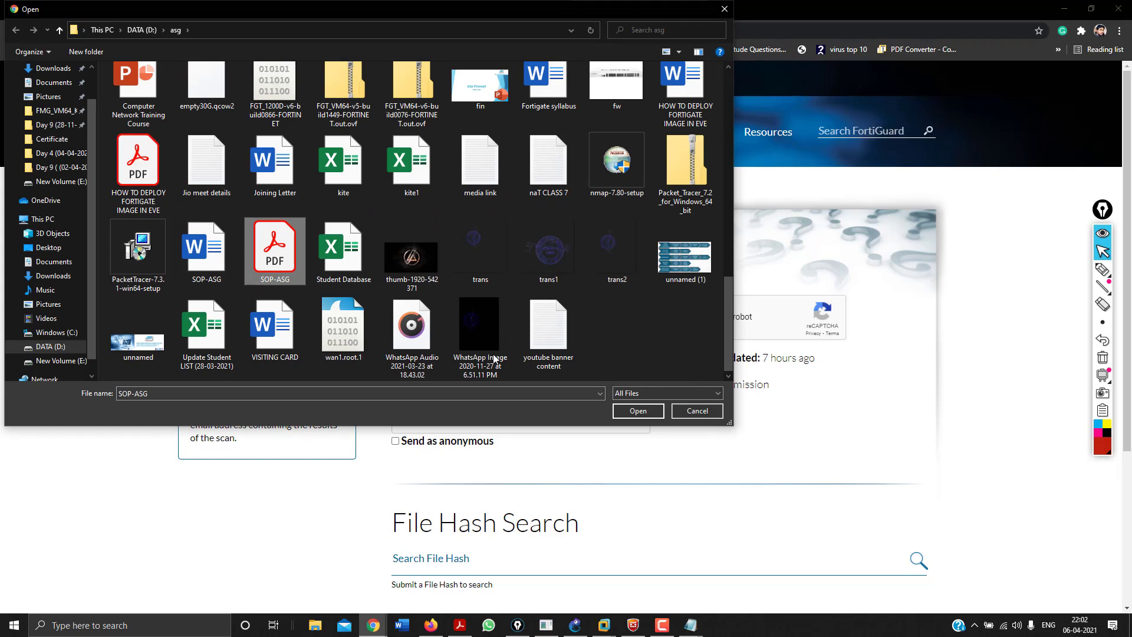
{"action": "left_click", "coordinate": [637, 411]}
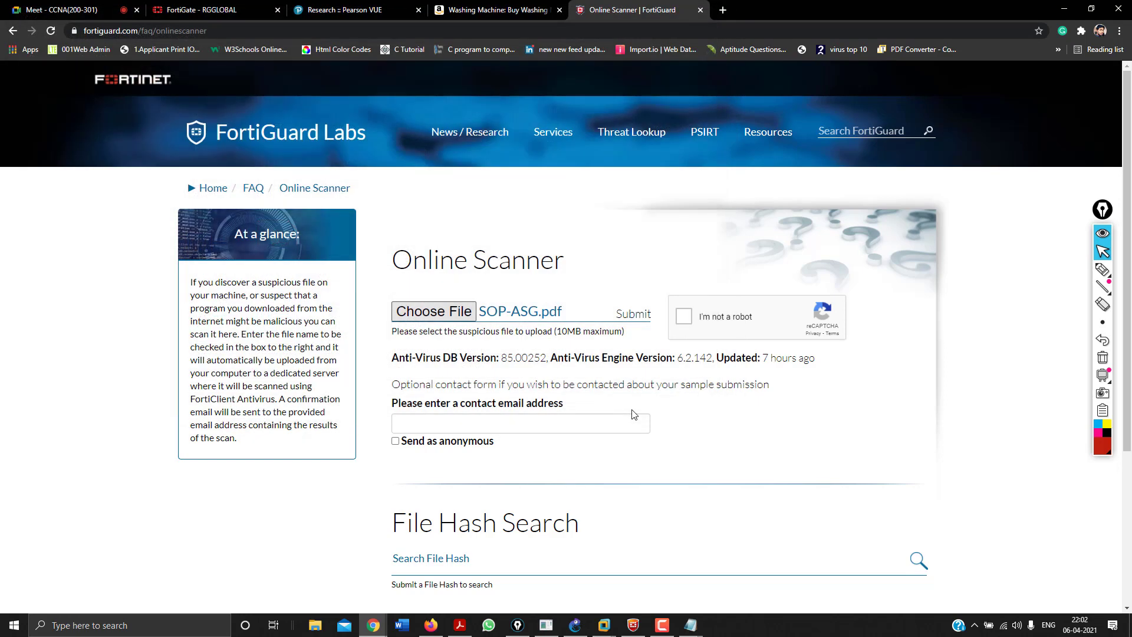
{"action": "left_click", "coordinate": [683, 319]}
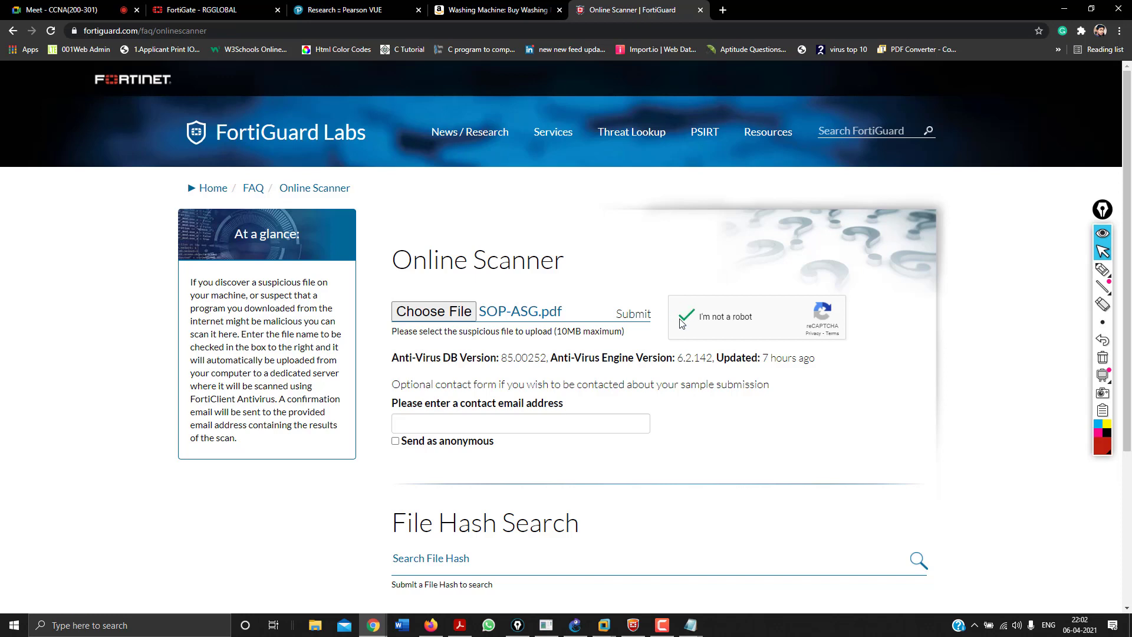
Enter a contact e-mail address and the comment 'Test' in the optional form.
{"action": "left_click", "coordinate": [412, 421]}
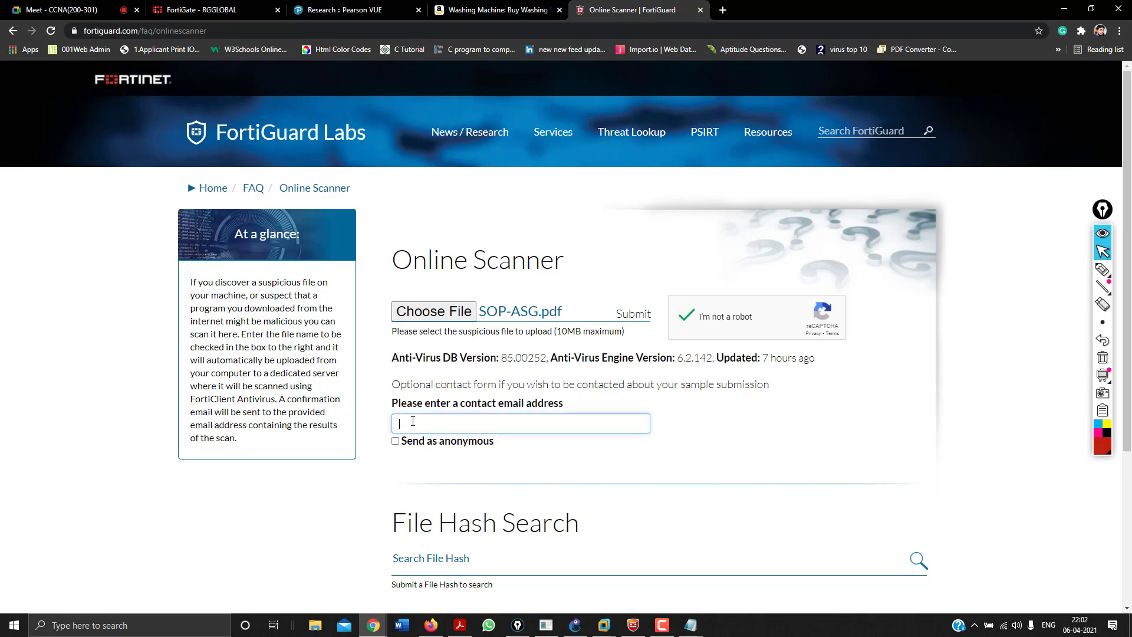
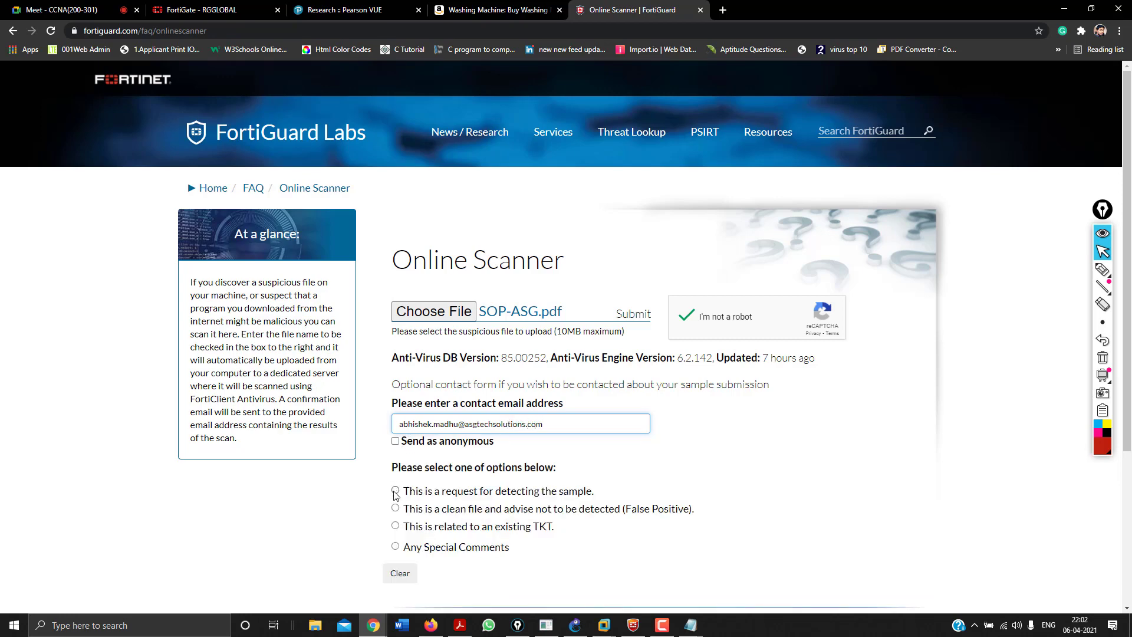
{"action": "scroll", "coordinate": [395, 494], "scroll_direction": "down", "scroll_amount": 3}
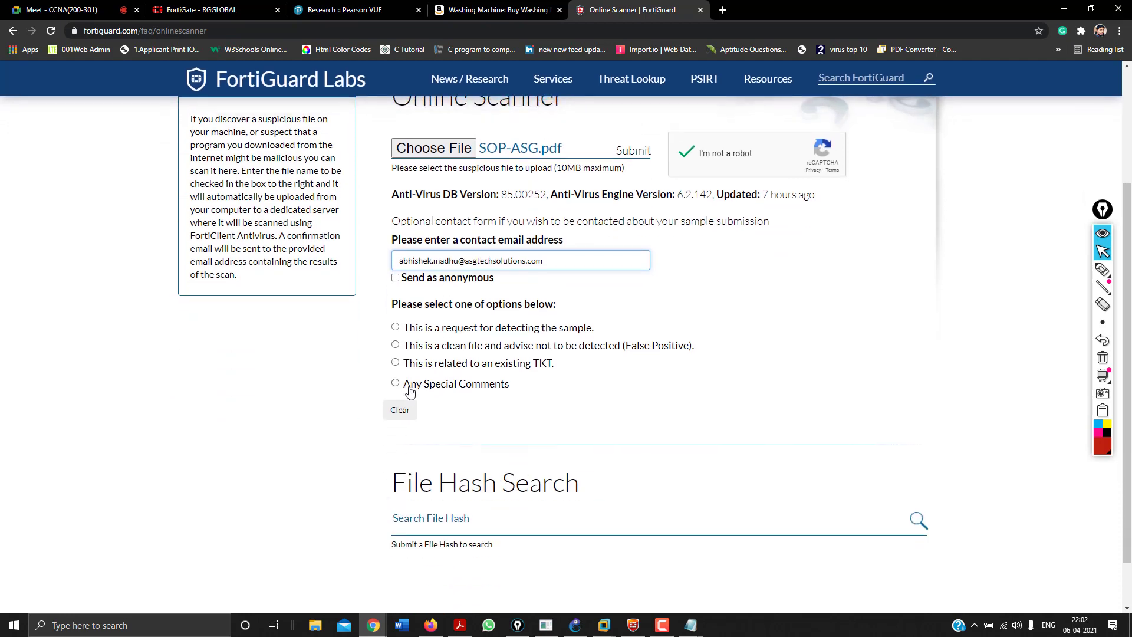
{"action": "left_click", "coordinate": [395, 384]}
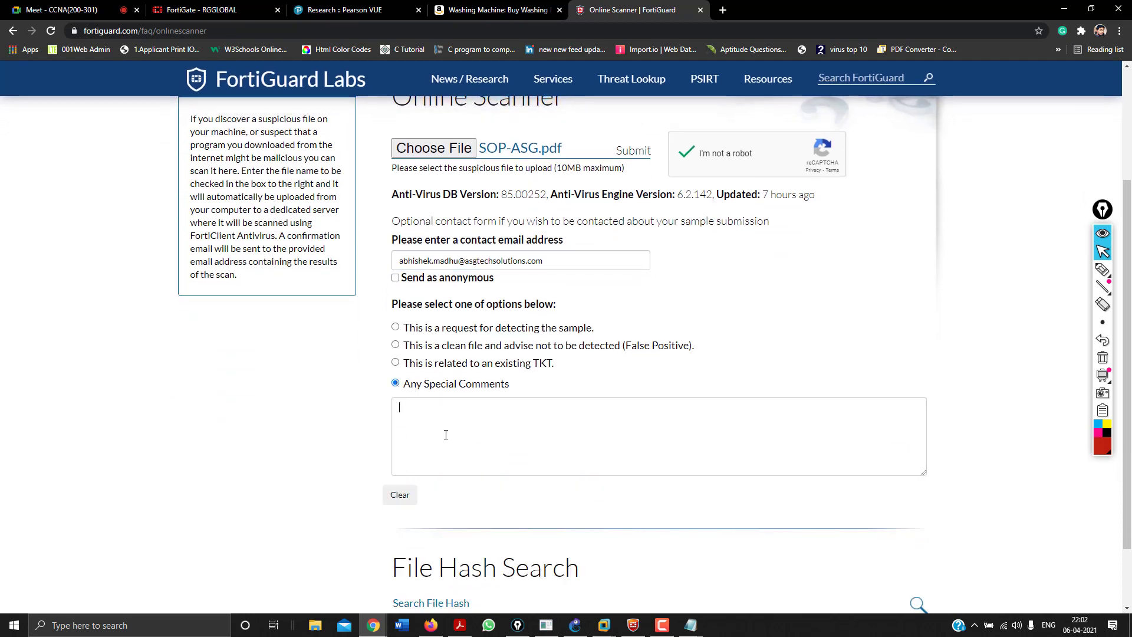
{"action": "type", "text": "Test"}
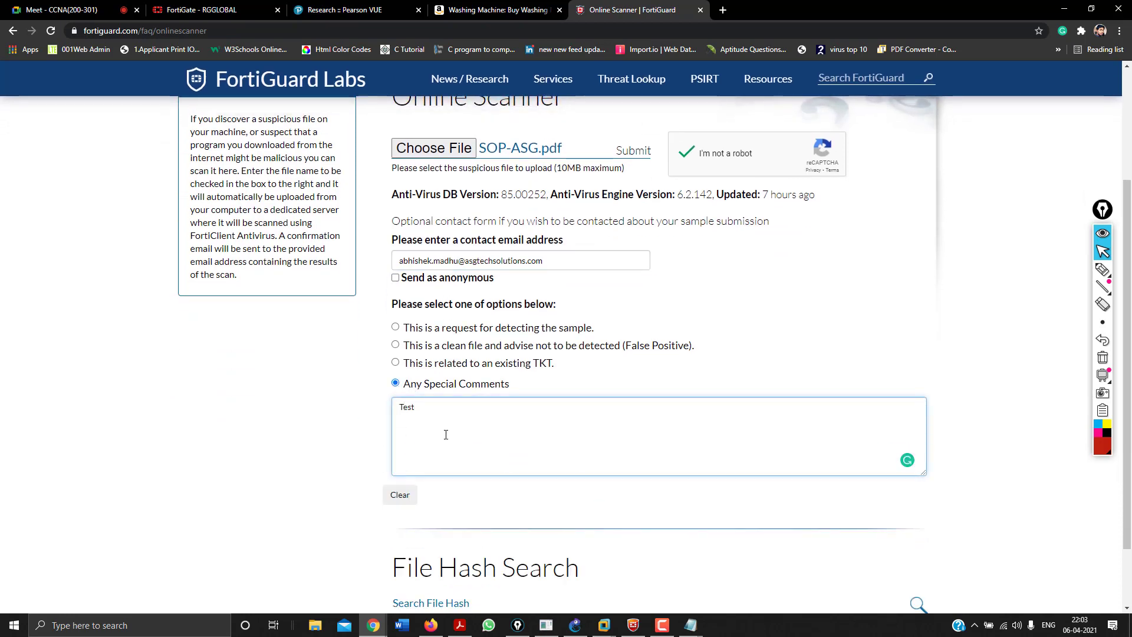
{"action": "scroll", "coordinate": [362, 464], "scroll_direction": "down", "scroll_amount": 2}
{"action": "scroll", "coordinate": [362, 463], "scroll_direction": "up", "scroll_amount": 4}
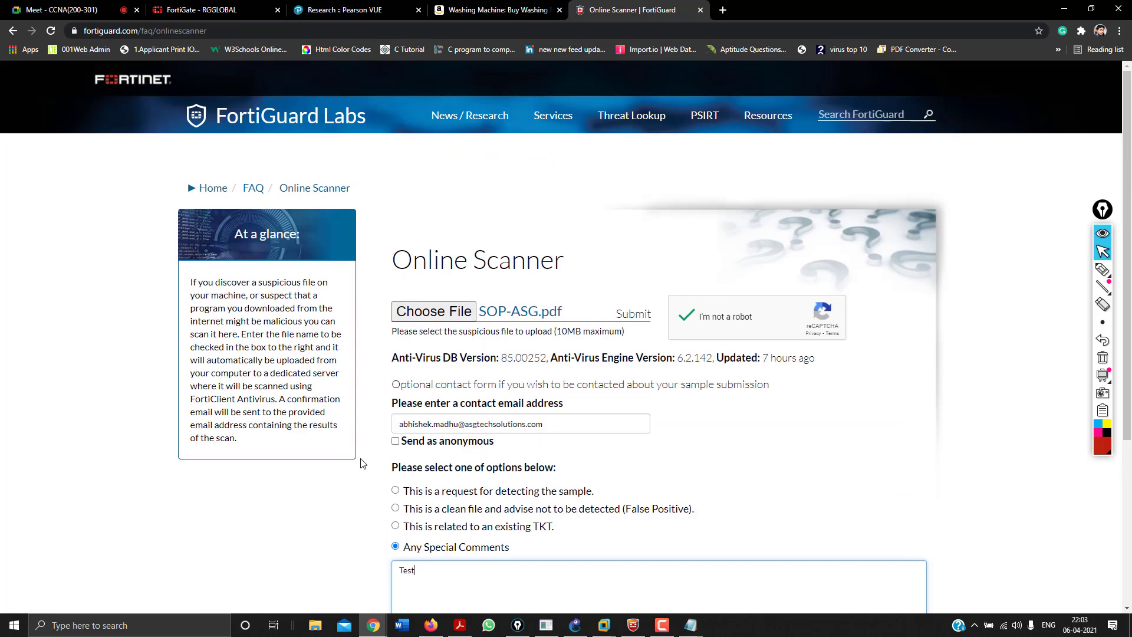
{"action": "left_click", "coordinate": [744, 455]}
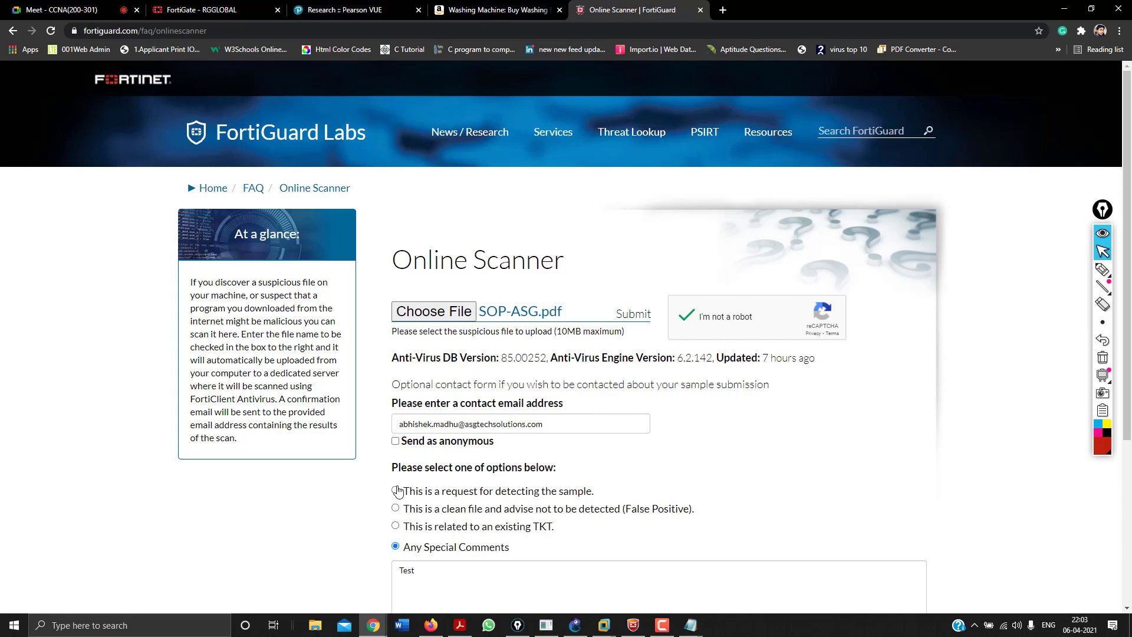
Reset the optional form, submit SOP-ASG.pdf, and highlight the 'appears to be clean' verdict.
{"action": "scroll", "coordinate": [459, 528], "scroll_direction": "down", "scroll_amount": 4}
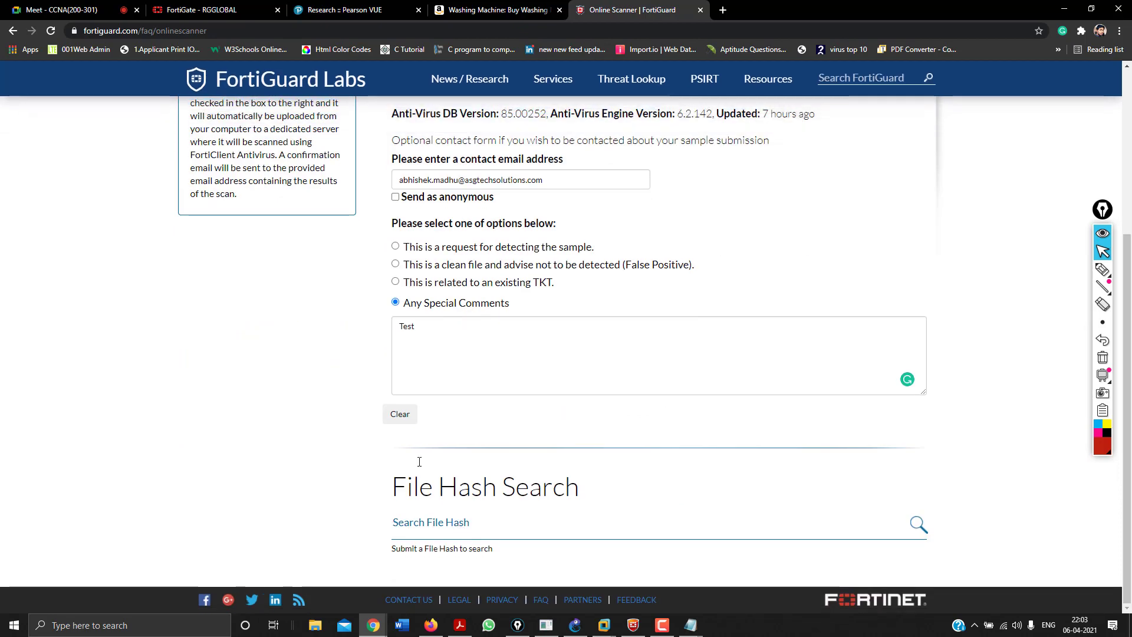
{"action": "left_click", "coordinate": [397, 415]}
{"action": "scroll", "coordinate": [393, 423], "scroll_direction": "up", "scroll_amount": 4}
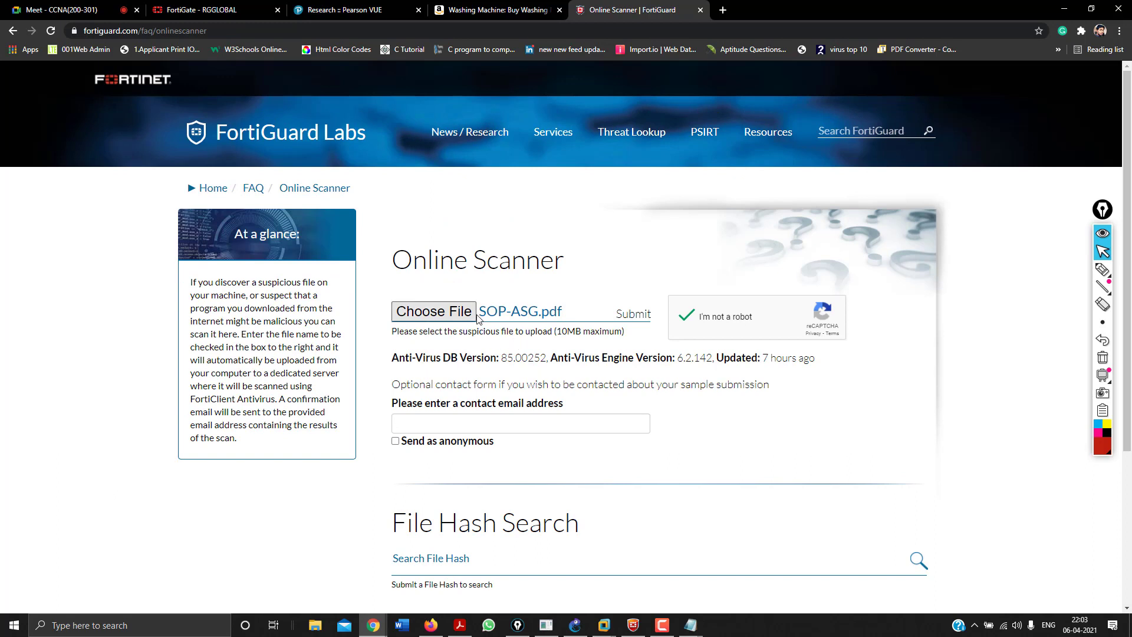
{"action": "left_click", "coordinate": [625, 318]}
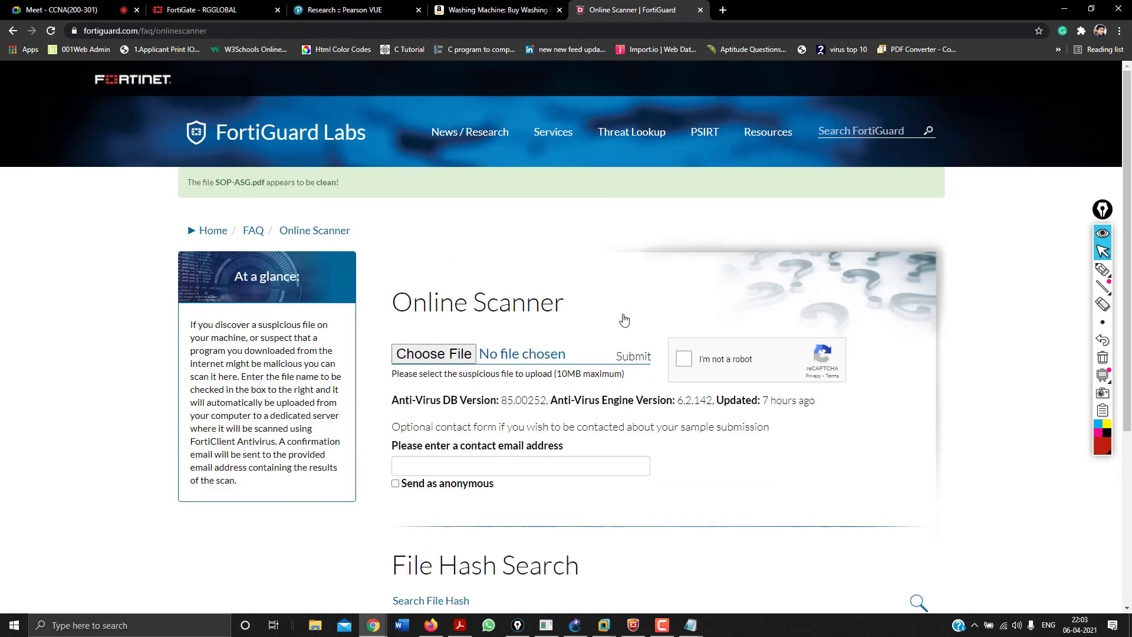
{"action": "left_click_drag", "start_coordinate": [192, 182], "coordinate": [280, 188]}
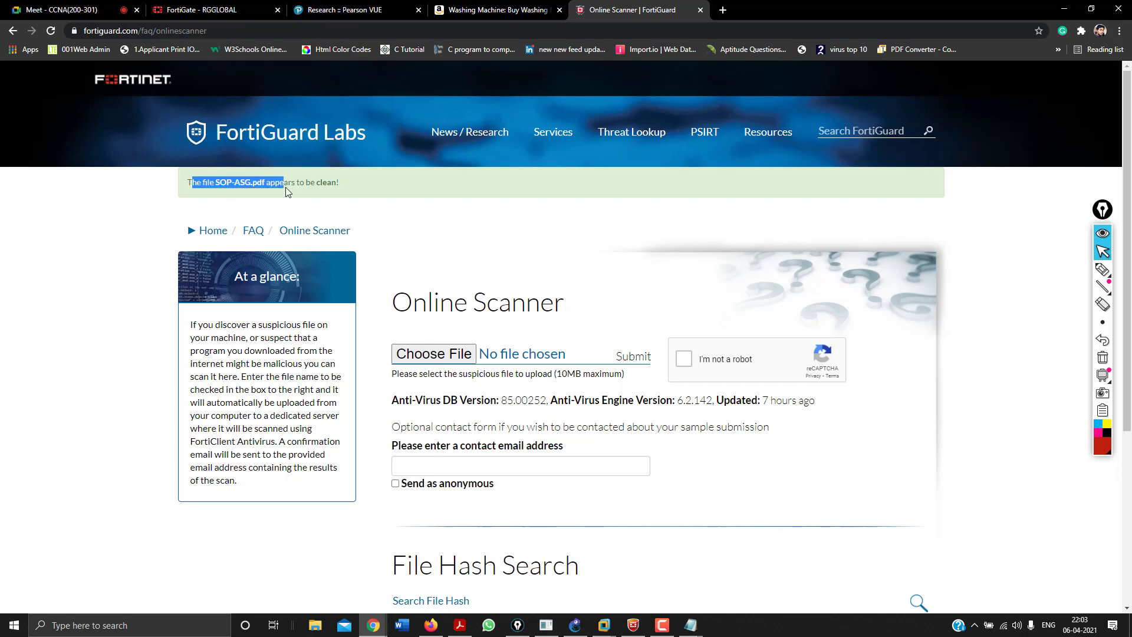
{"action": "left_click_drag", "start_coordinate": [286, 187], "coordinate": [327, 180]}
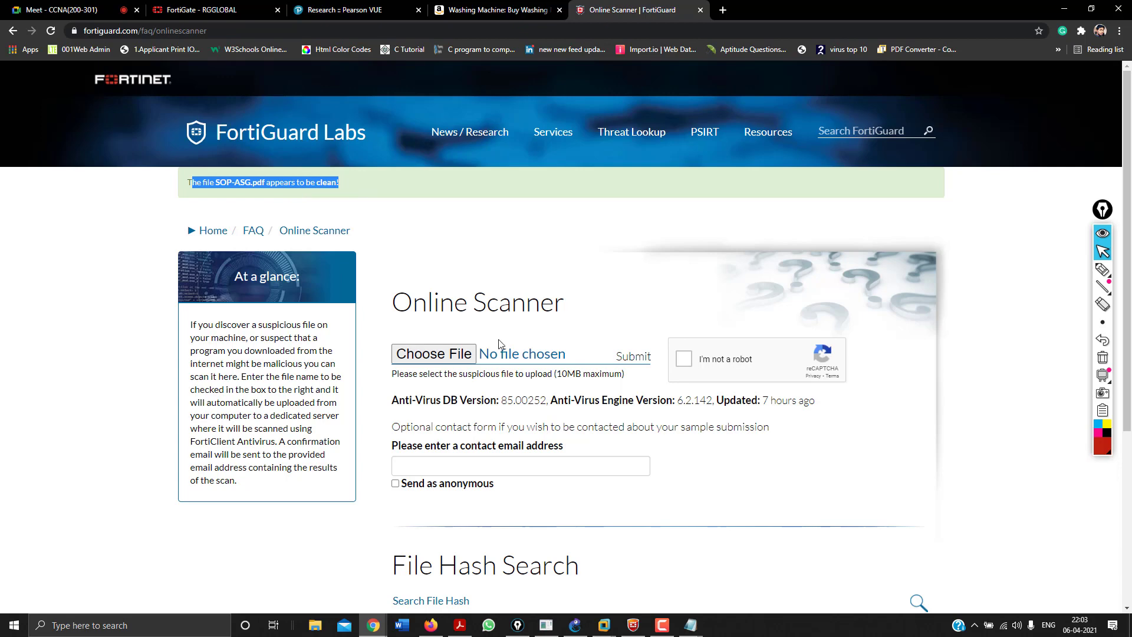
{"action": "scroll", "coordinate": [498, 343], "scroll_direction": "down", "scroll_amount": 4}
{"action": "scroll", "coordinate": [499, 344], "scroll_direction": "up", "scroll_amount": 4}
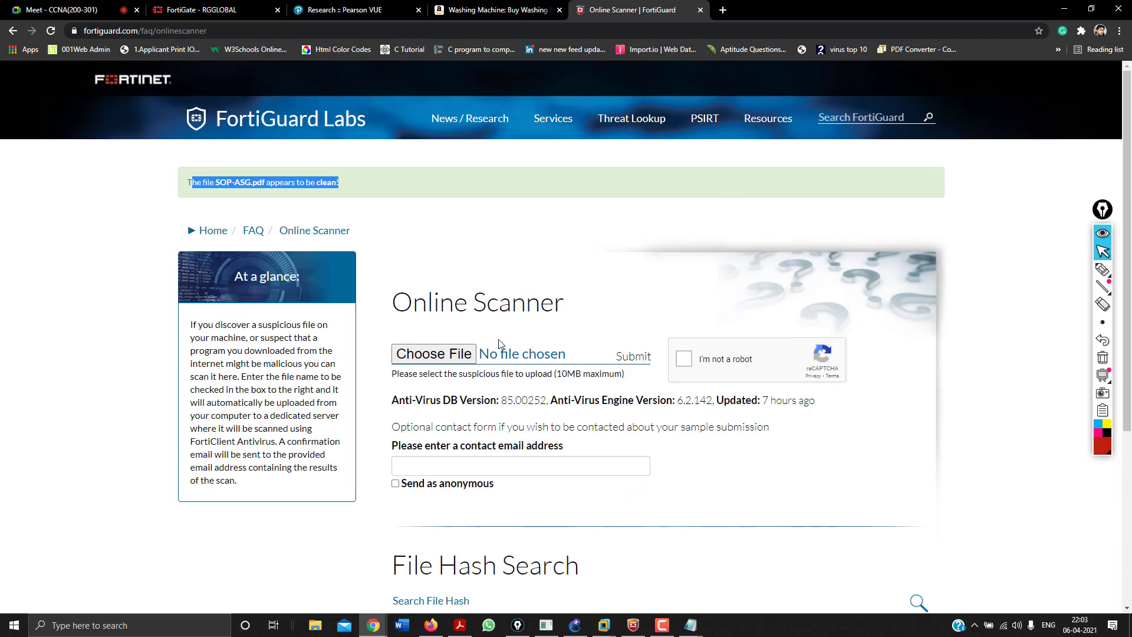
Search Google in a new tab for 'infected url test list'.
{"action": "left_click", "coordinate": [729, 5]}
{"action": "type", "text": "inte"}
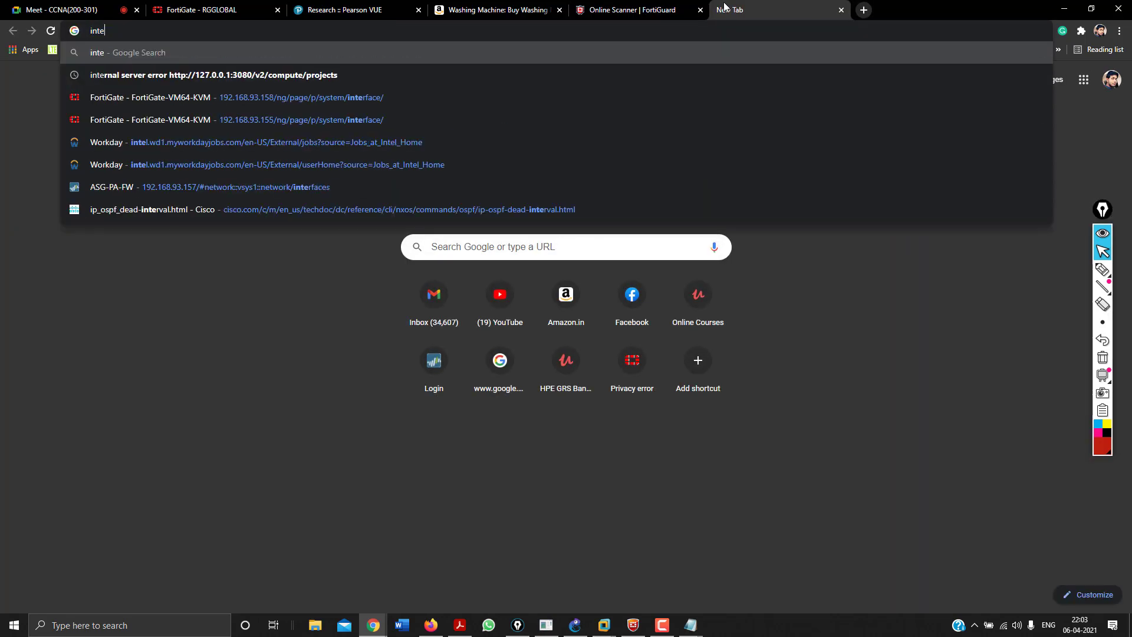
{"action": "key", "text": "BackSpace"}
{"action": "key", "text": "BackSpace"}
{"action": "key", "text": "BackSpace"}
{"action": "type", "text": "nfected"}
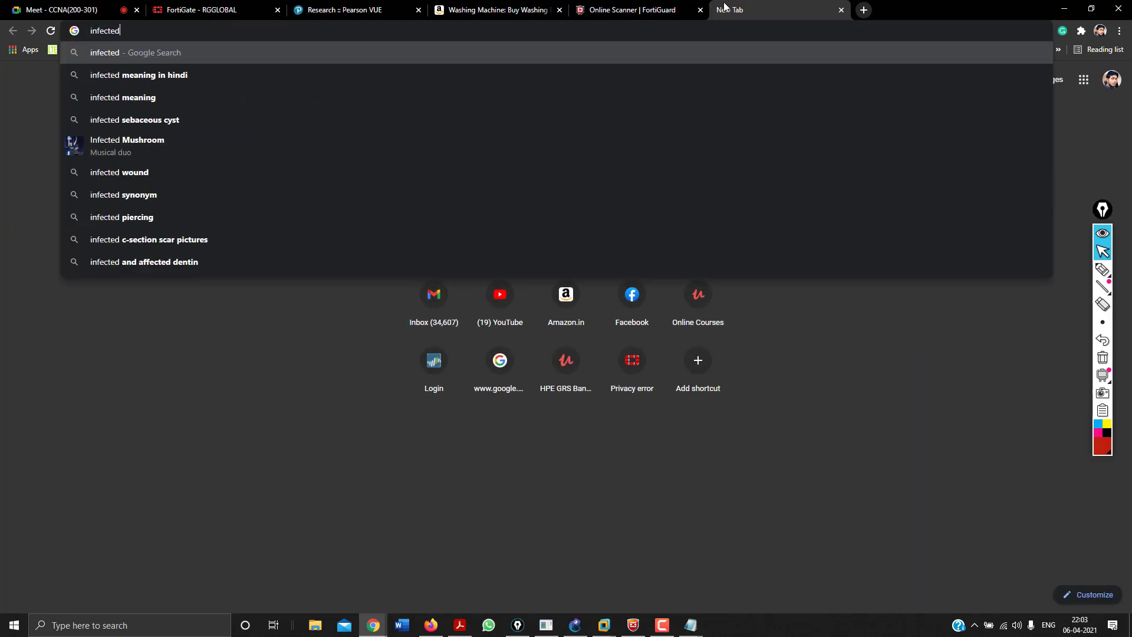
{"action": "type", "text": " url l"}
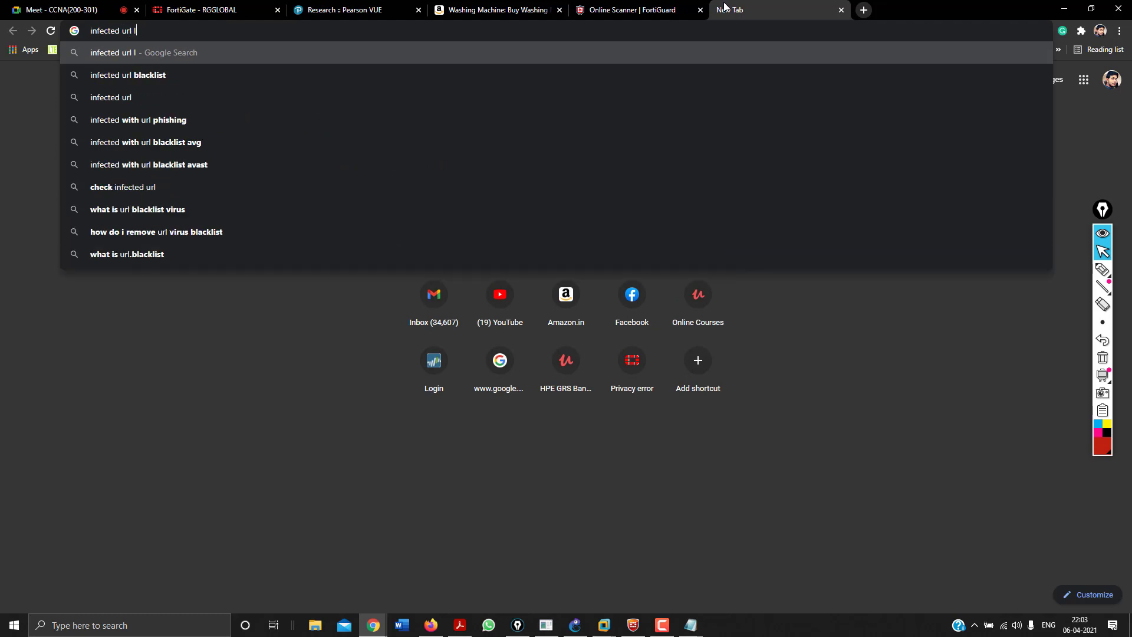
{"action": "type", "text": "ist"}
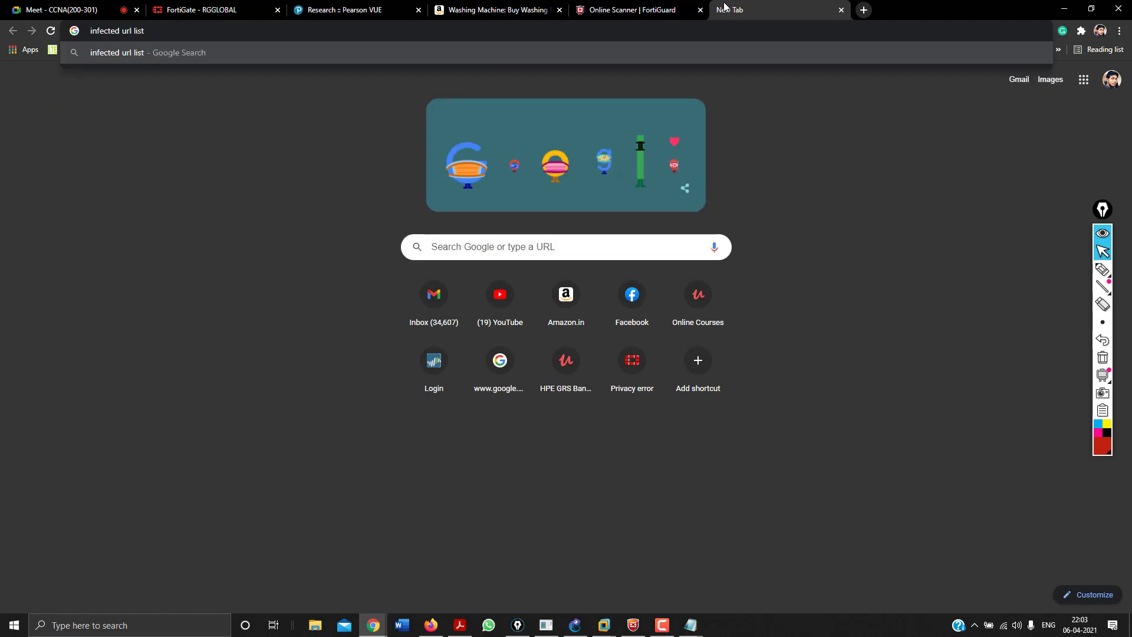
{"action": "key", "text": "ctrl+Left"}
{"action": "type", "text": "test"}
{"action": "key", "text": "Return"}
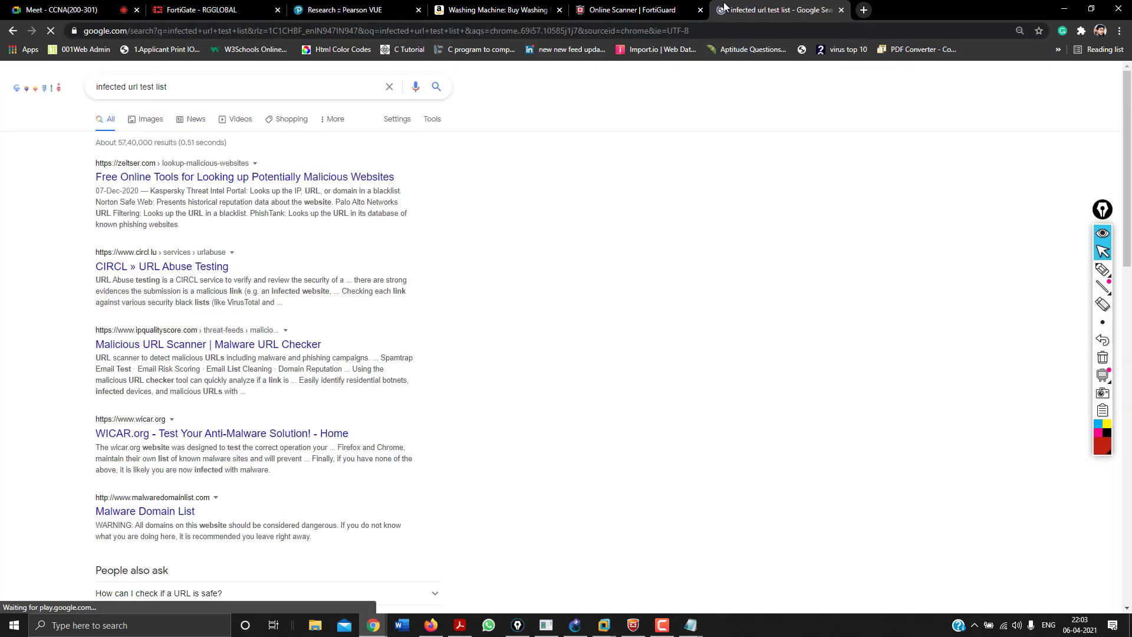
Open the zeltser.com lookup-tools page and copy the AbuseIPDB link address.
{"action": "left_click", "coordinate": [240, 176]}
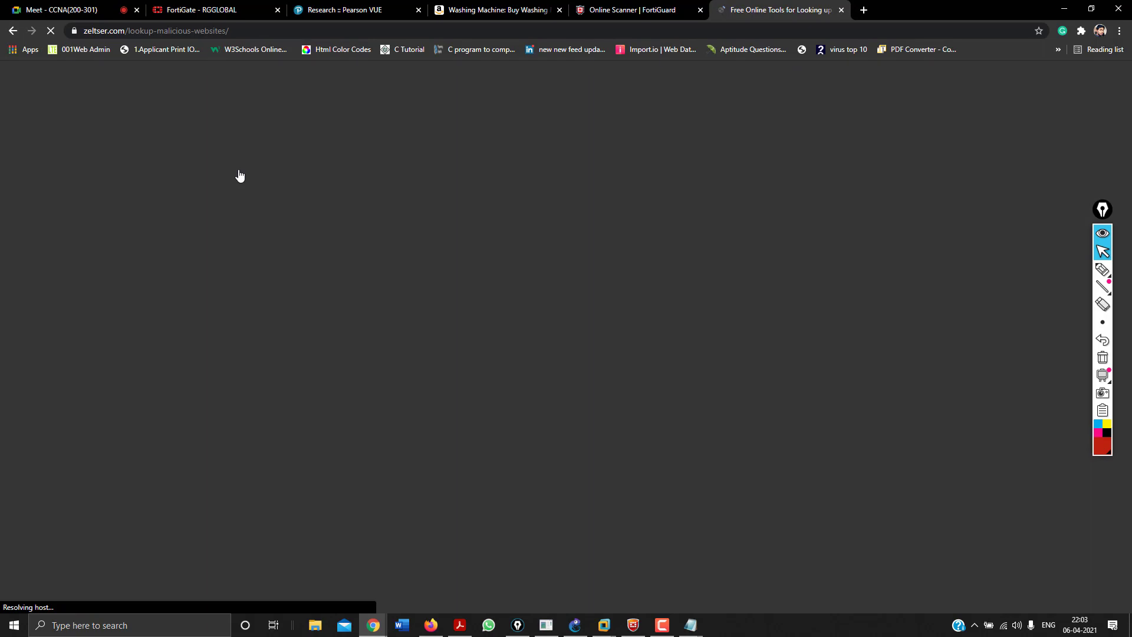
{"action": "scroll", "coordinate": [399, 329], "scroll_direction": "down", "scroll_amount": 15}
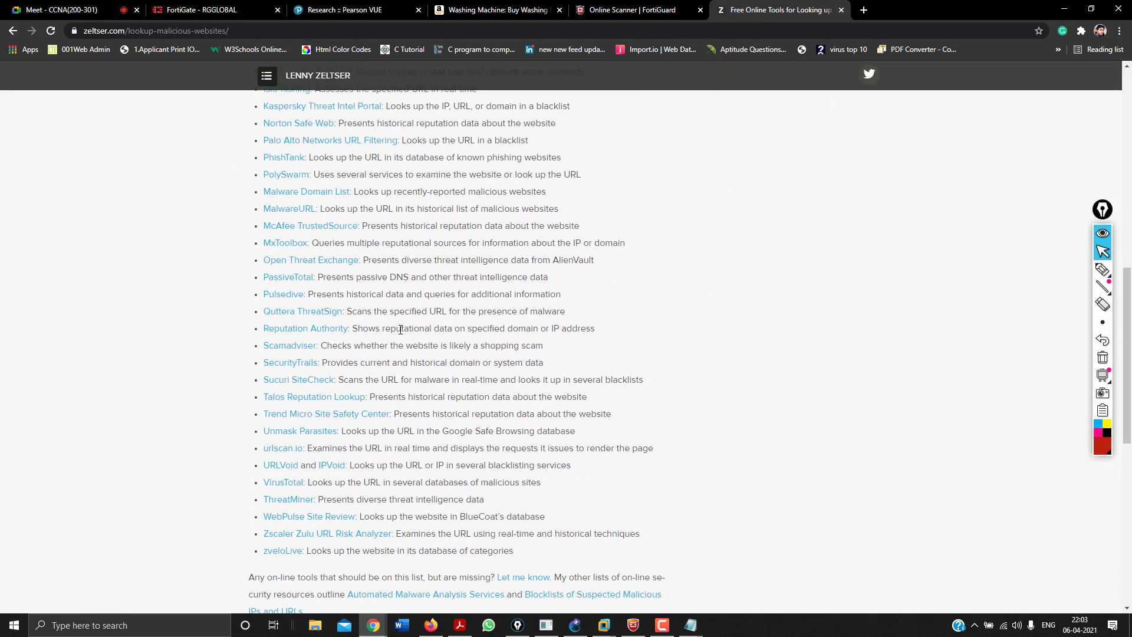
{"action": "scroll", "coordinate": [401, 329], "scroll_direction": "up", "scroll_amount": 4}
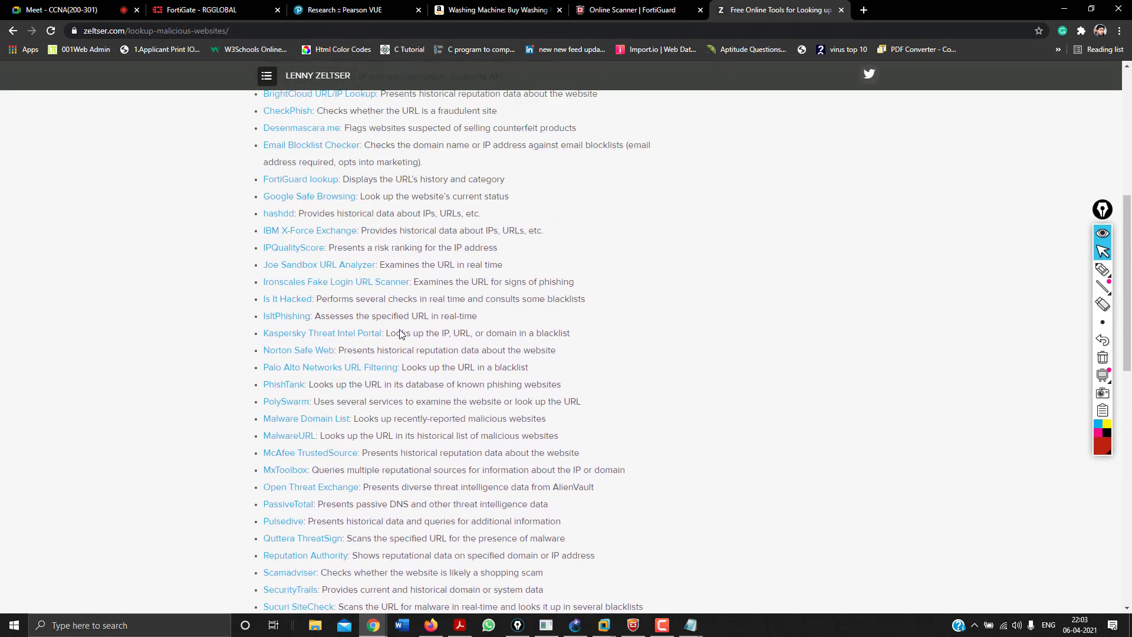
{"action": "scroll", "coordinate": [399, 334], "scroll_direction": "up", "scroll_amount": 5}
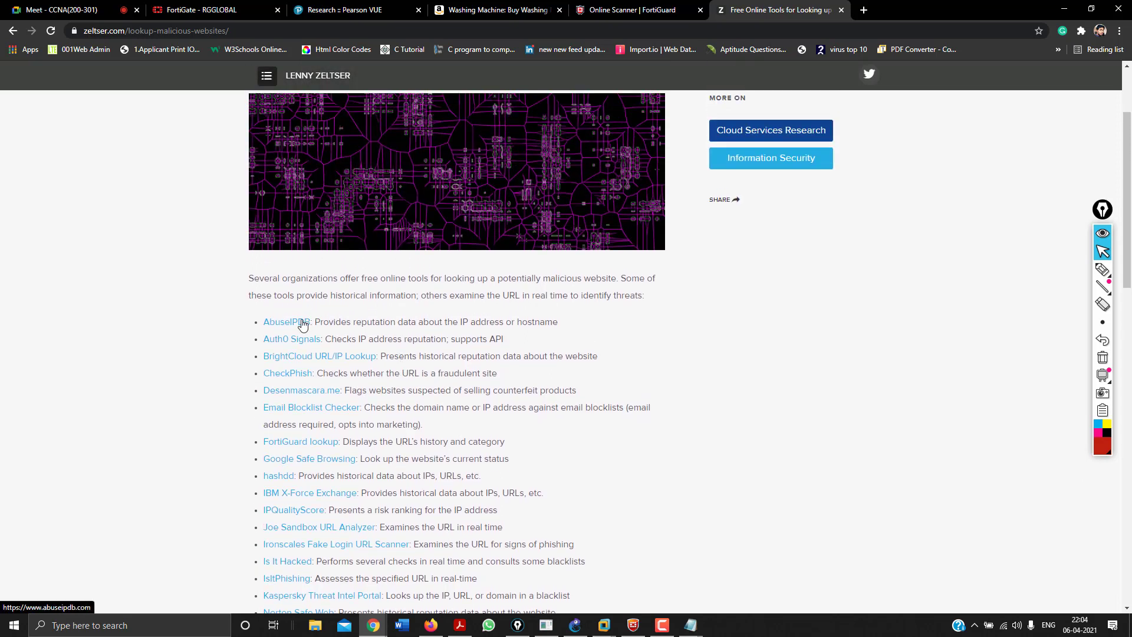
{"action": "right_click", "coordinate": [303, 325]}
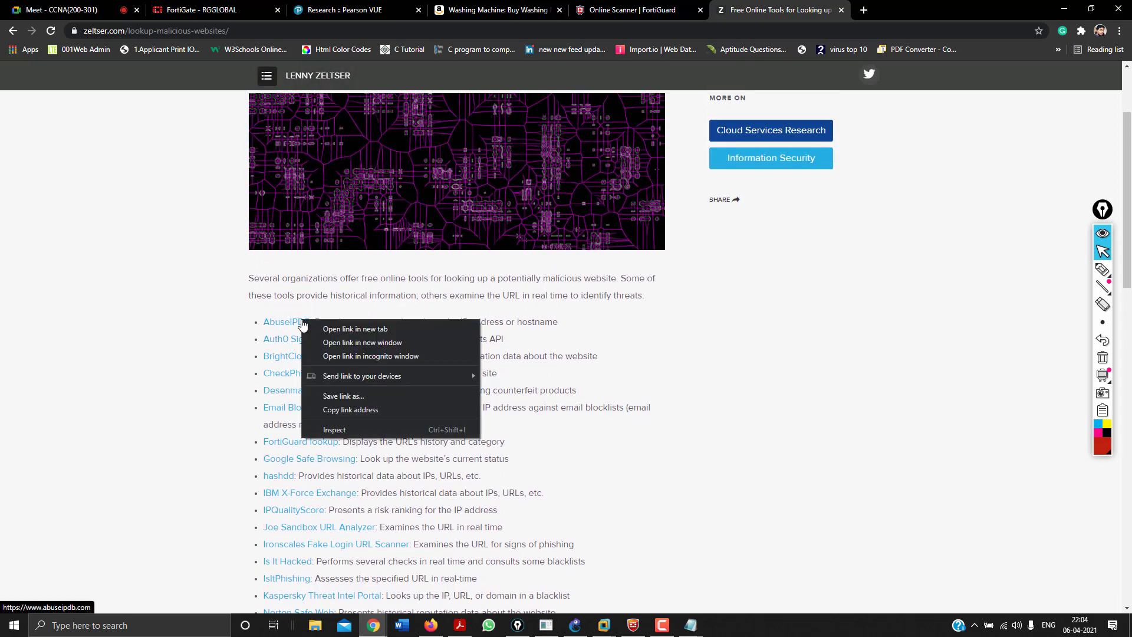
{"action": "left_click", "coordinate": [340, 410]}
{"action": "left_click", "coordinate": [647, 3]}
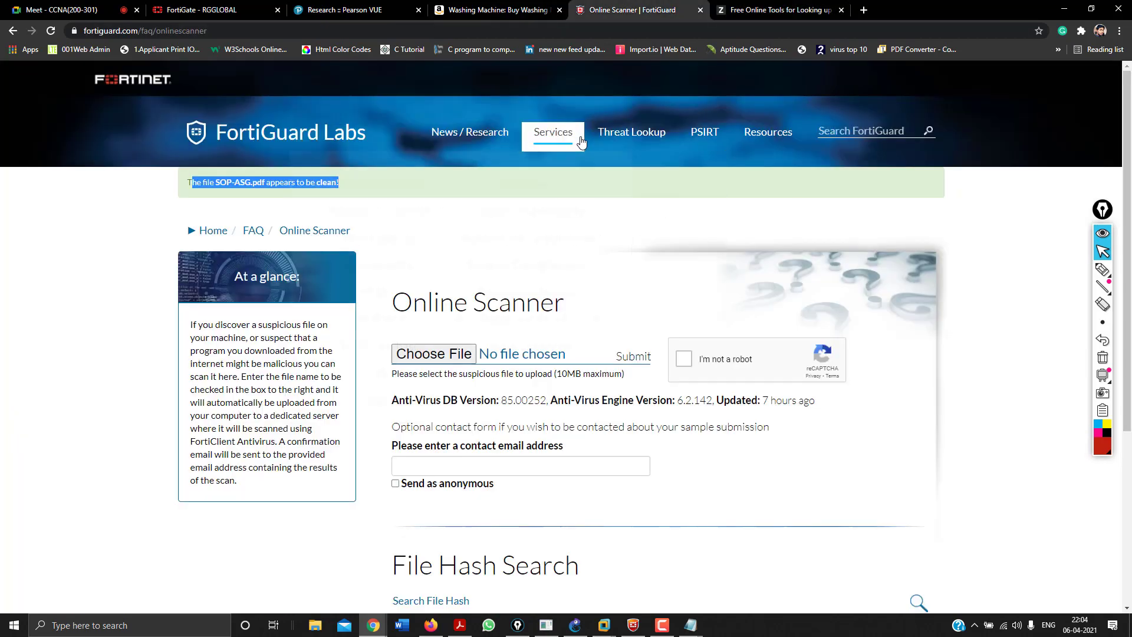
Look up the copied AbuseIPDB address in FortiGuard's Web Filtering search.
{"action": "mouse_move", "coordinate": [563, 132]}
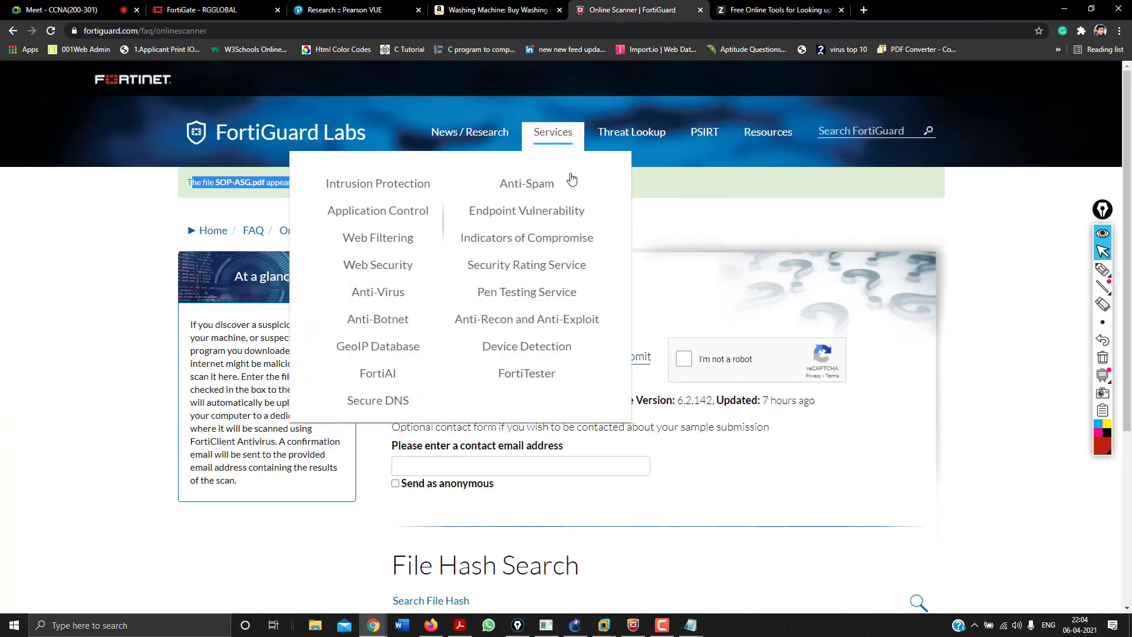
{"action": "left_click", "coordinate": [384, 239]}
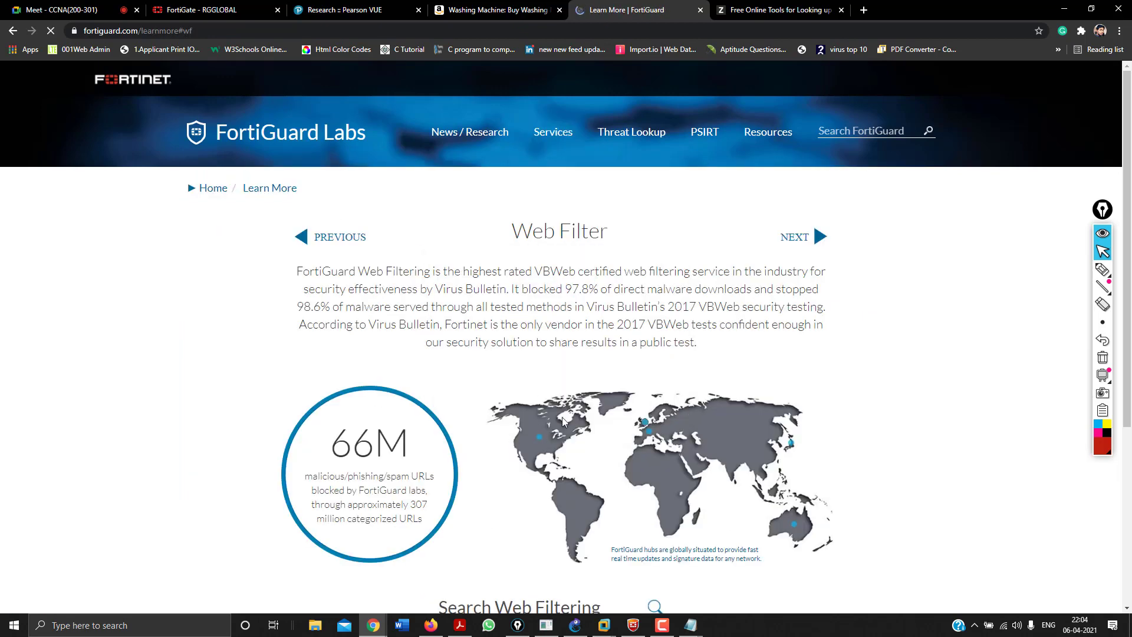
{"action": "scroll", "coordinate": [568, 290], "scroll_direction": "down", "scroll_amount": 5}
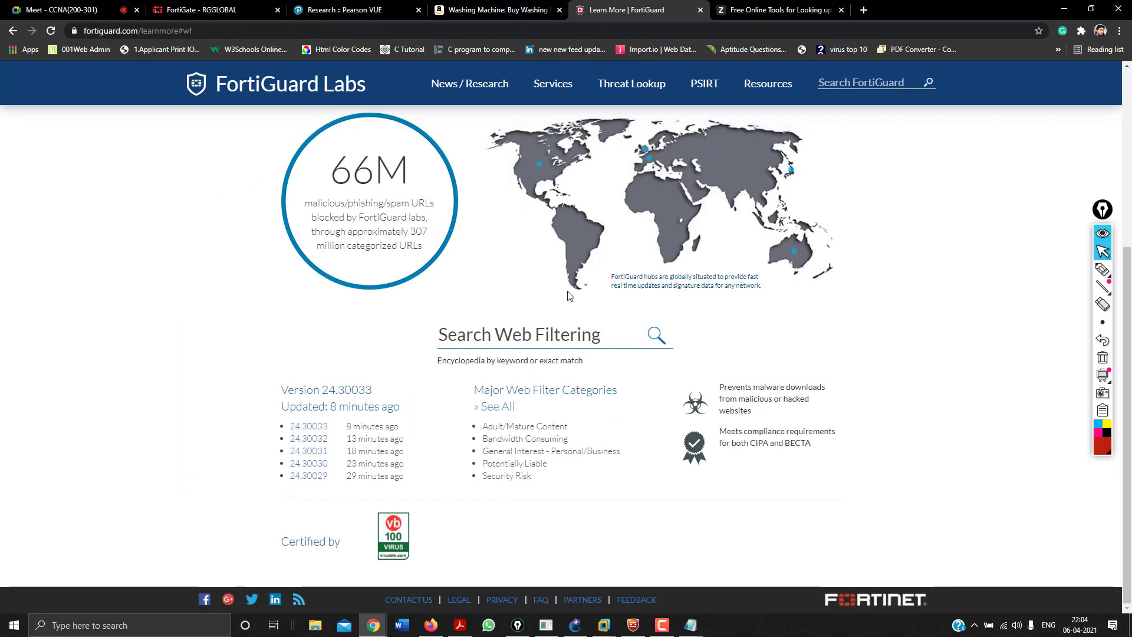
{"action": "left_click", "coordinate": [541, 329]}
{"action": "type", "text": "https://www.abuseipdb.com/"}
{"action": "key", "text": "Return"}
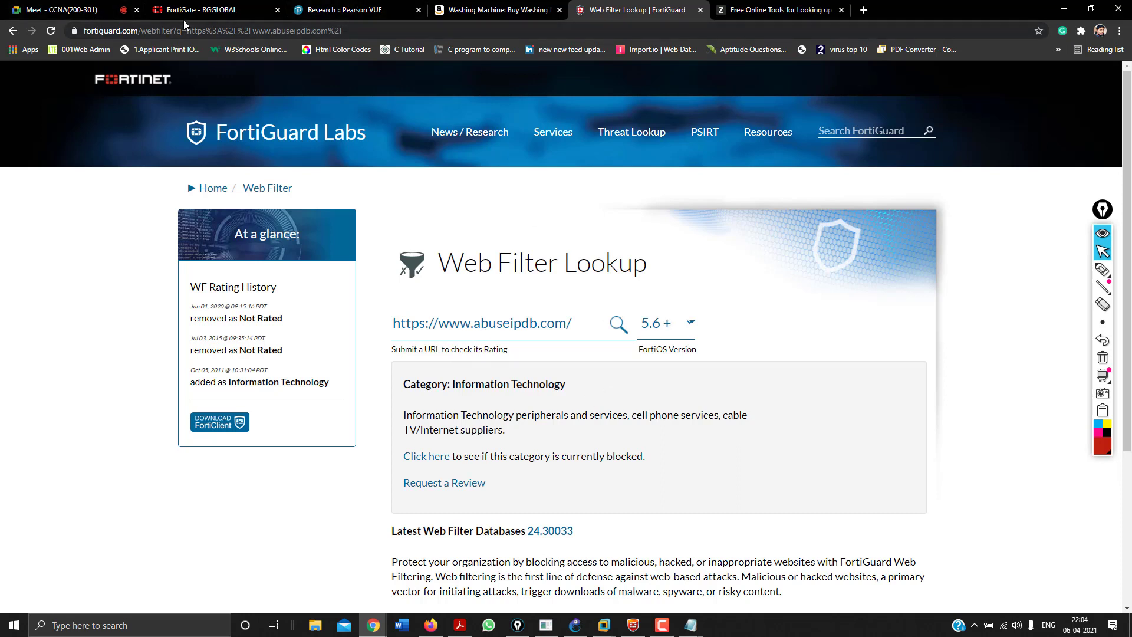
Return to the FortiGuard Labs home page and select the fortiguard.com address.
{"action": "left_click", "coordinate": [213, 188]}
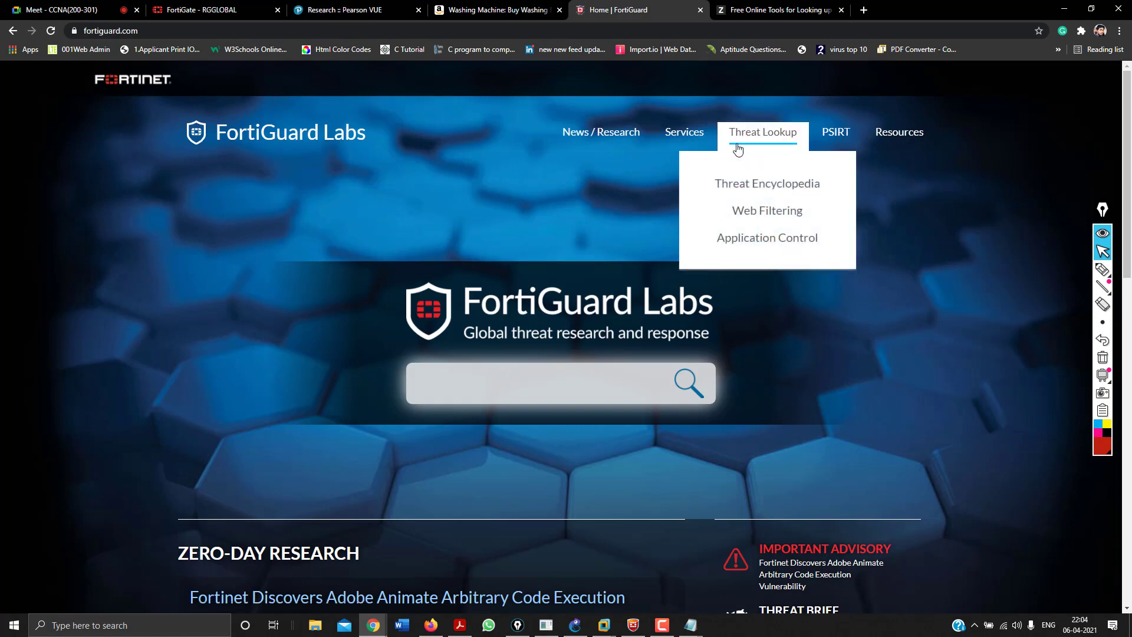
{"action": "mouse_move", "coordinate": [700, 137]}
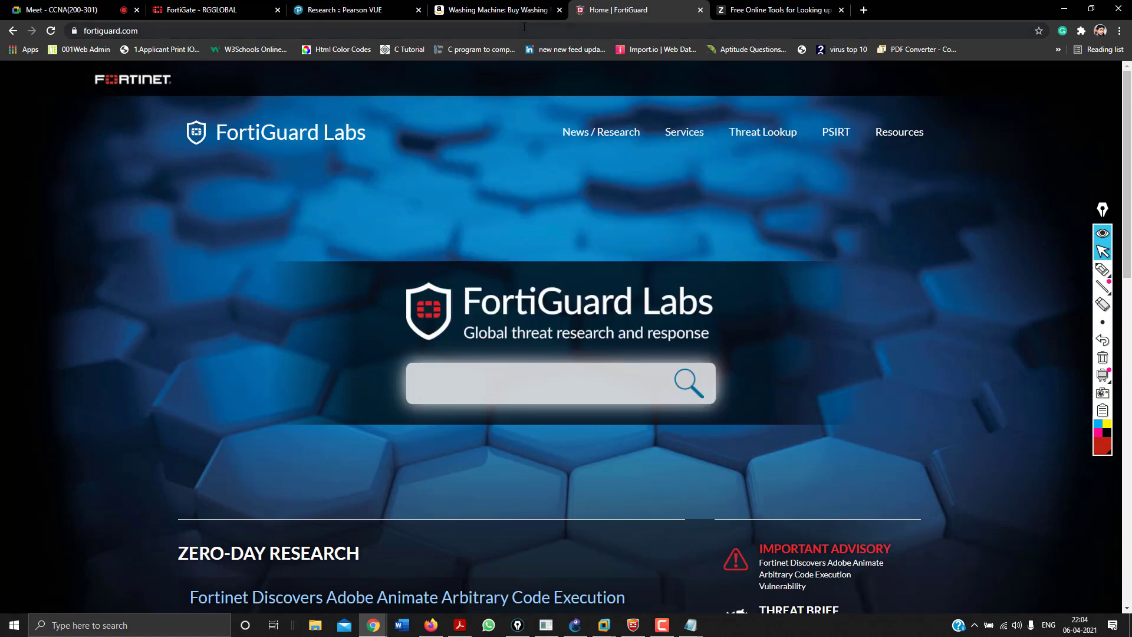
{"action": "left_click", "coordinate": [524, 28]}
{"action": "key", "text": "ctrl+c"}
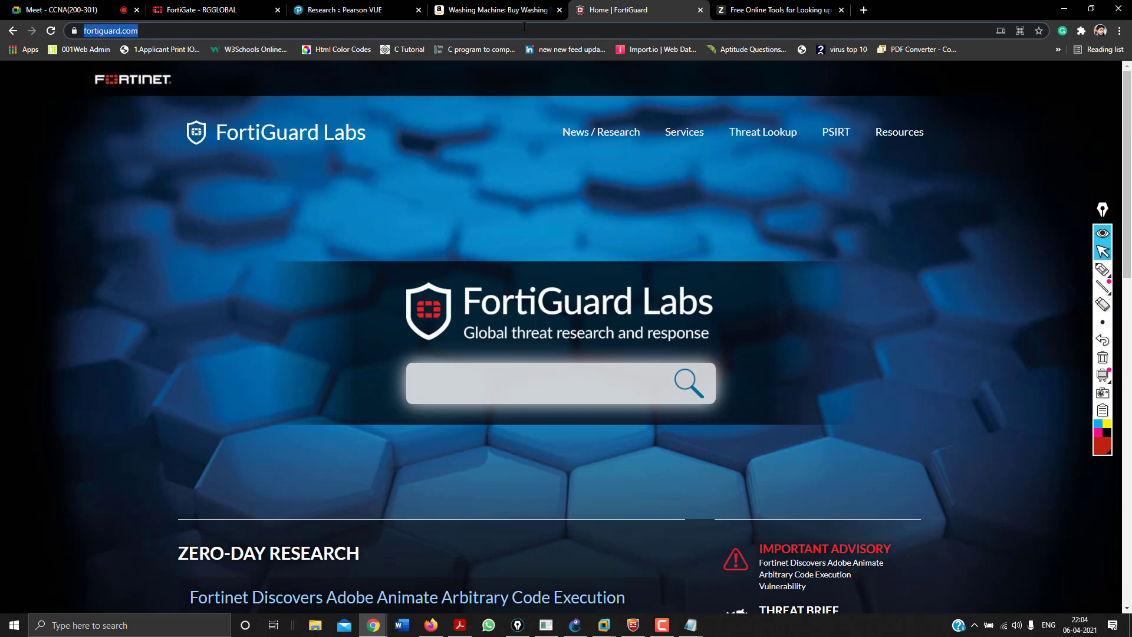
{"action": "left_click", "coordinate": [65, 9]}
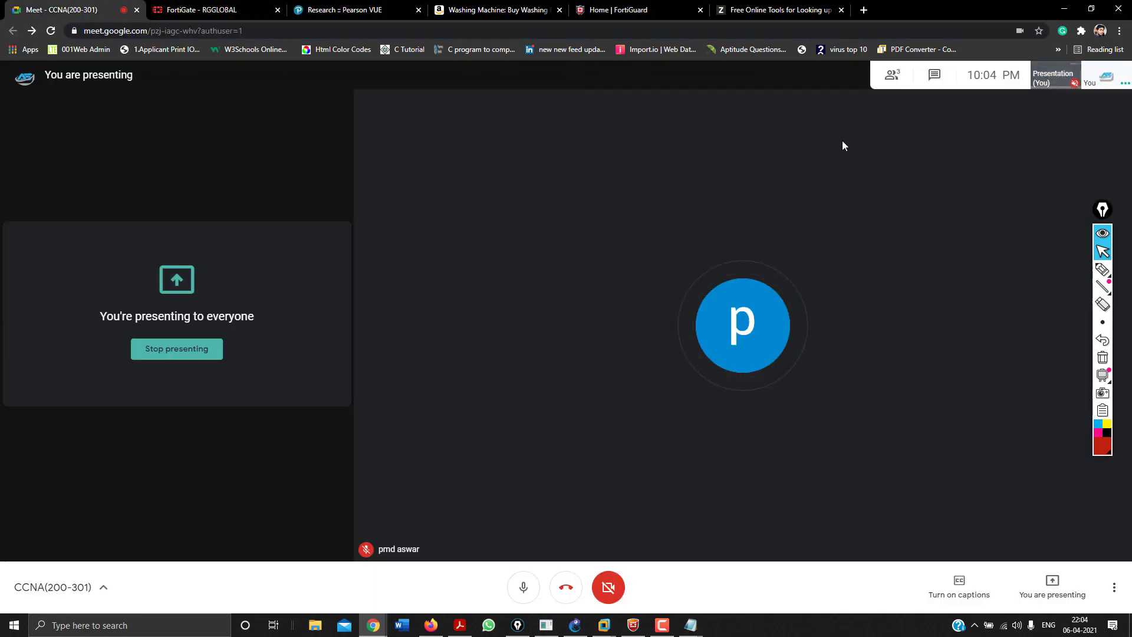
{"action": "left_click", "coordinate": [936, 76]}
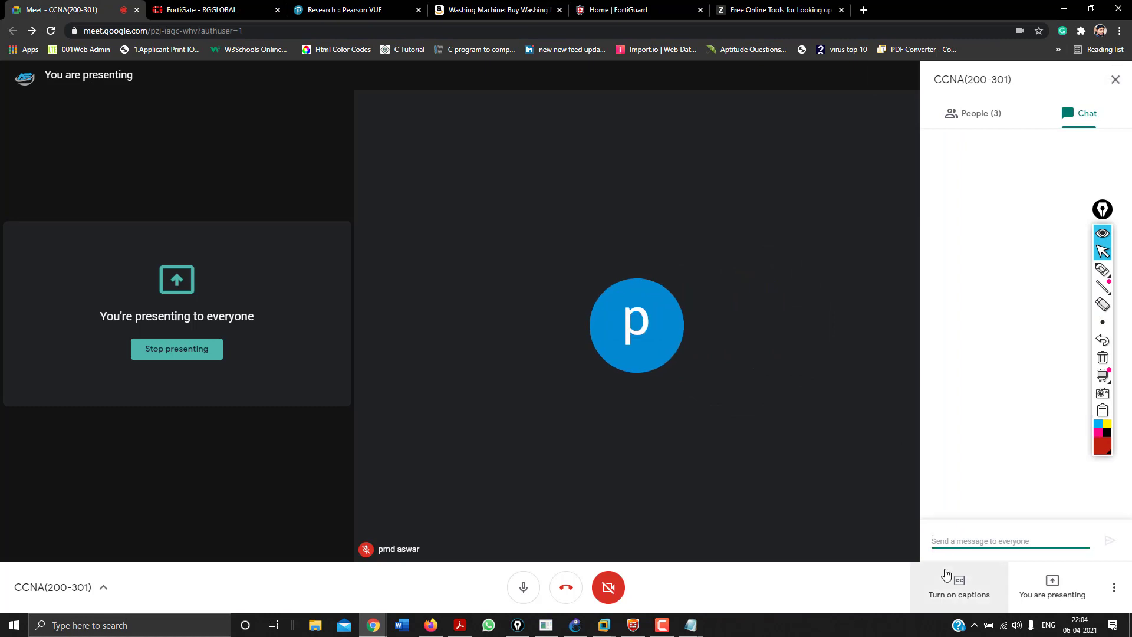
{"action": "key", "text": "ctrl+v"}
{"action": "key", "text": "Return"}
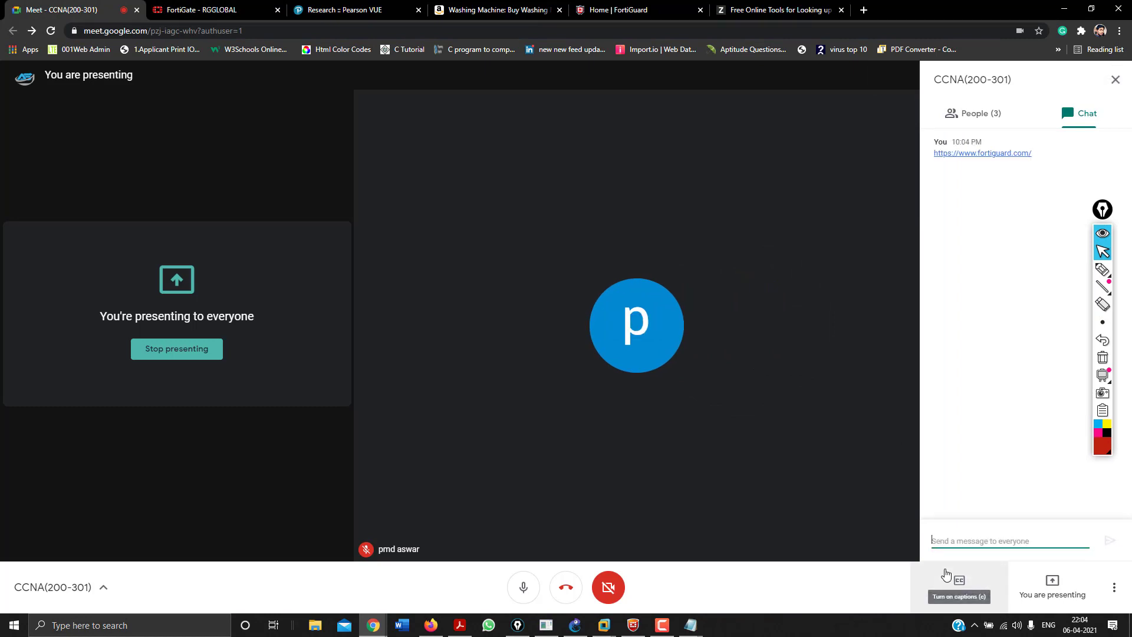
{"action": "left_click", "coordinate": [701, 10]}
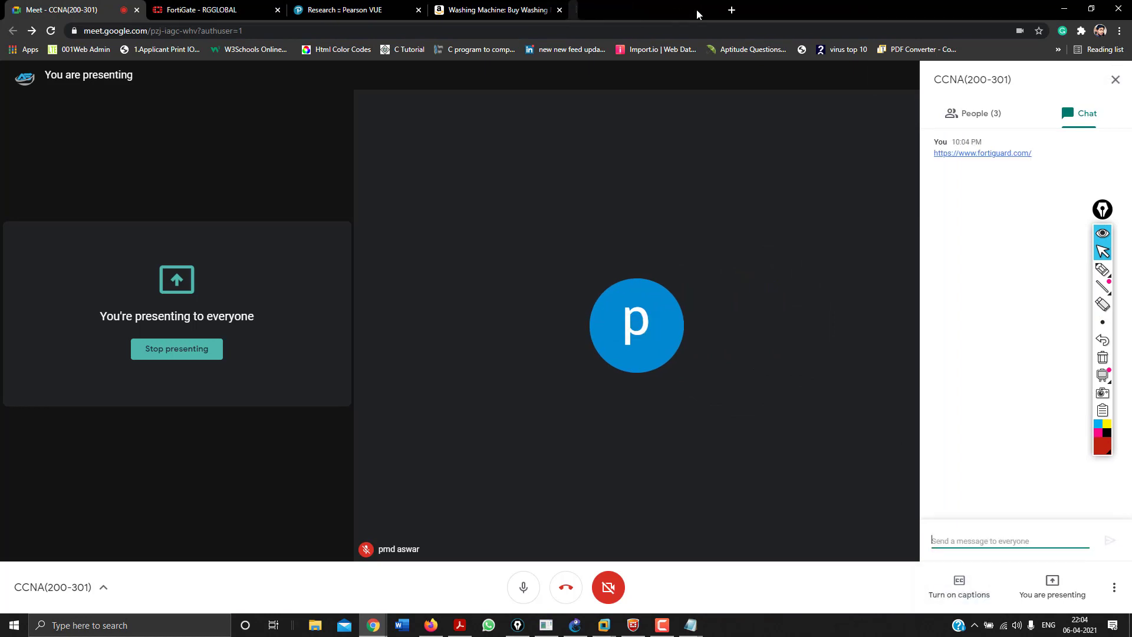
Copy the Joe Sandbox URL Analyzer link and paste it into the Windows Run box.
{"action": "left_click", "coordinate": [648, 7]}
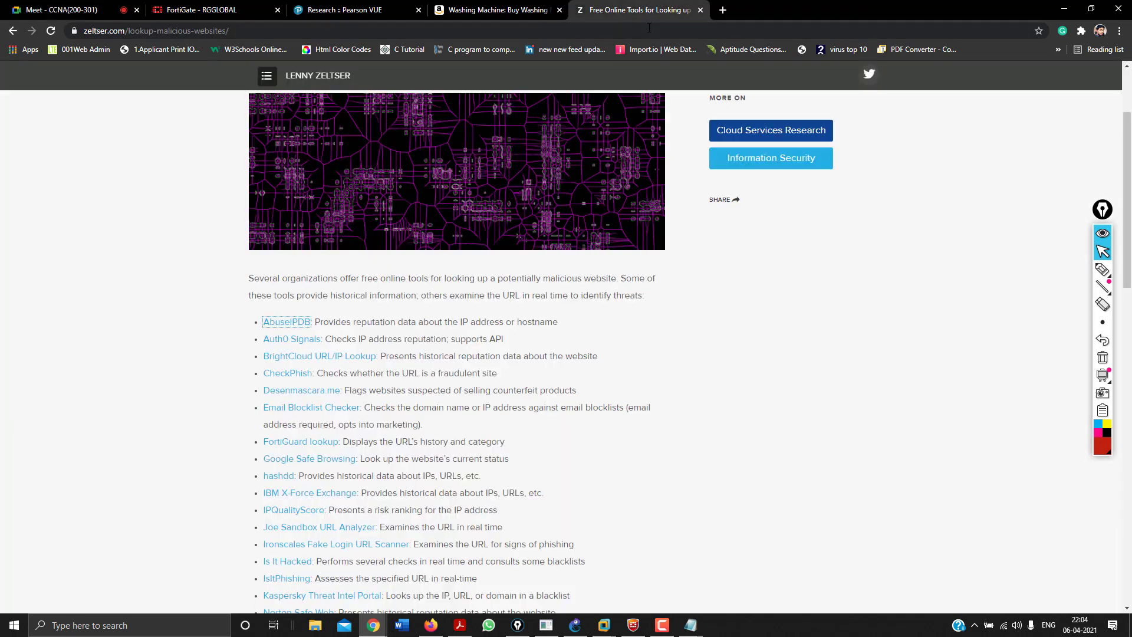
{"action": "left_click", "coordinate": [649, 28]}
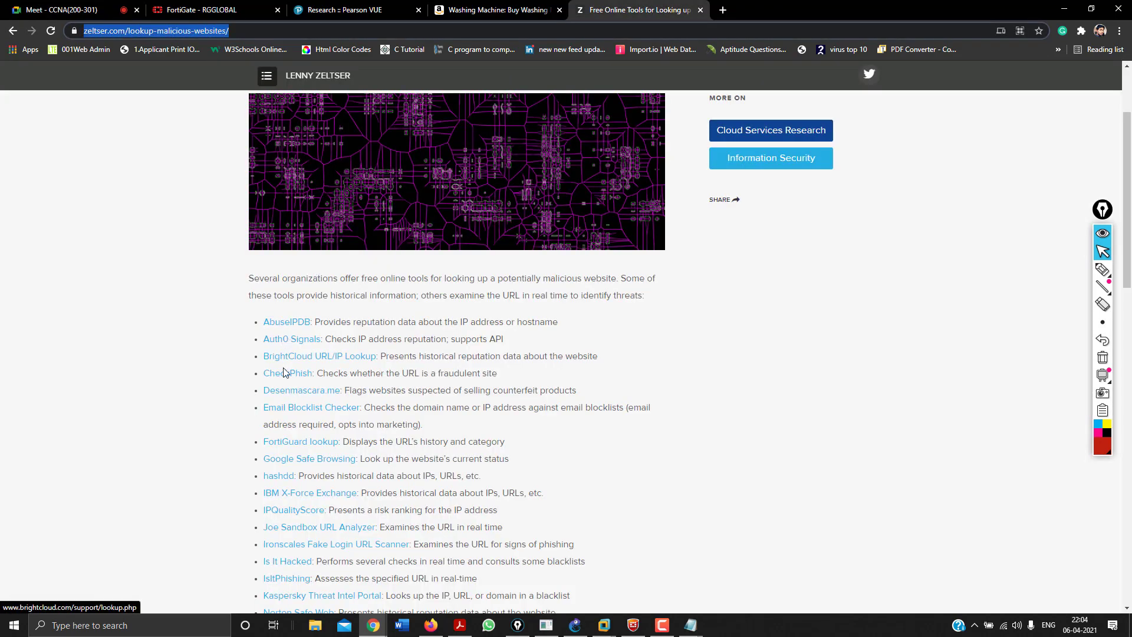
{"action": "scroll", "coordinate": [287, 427], "scroll_direction": "down", "scroll_amount": 20}
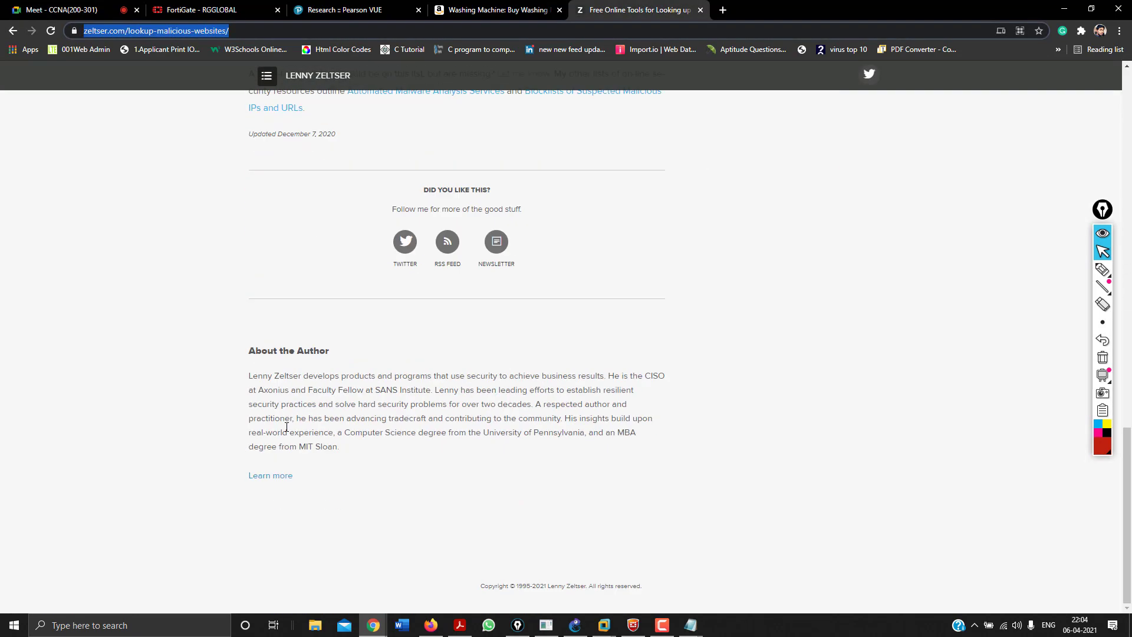
{"action": "scroll", "coordinate": [286, 426], "scroll_direction": "up", "scroll_amount": 20}
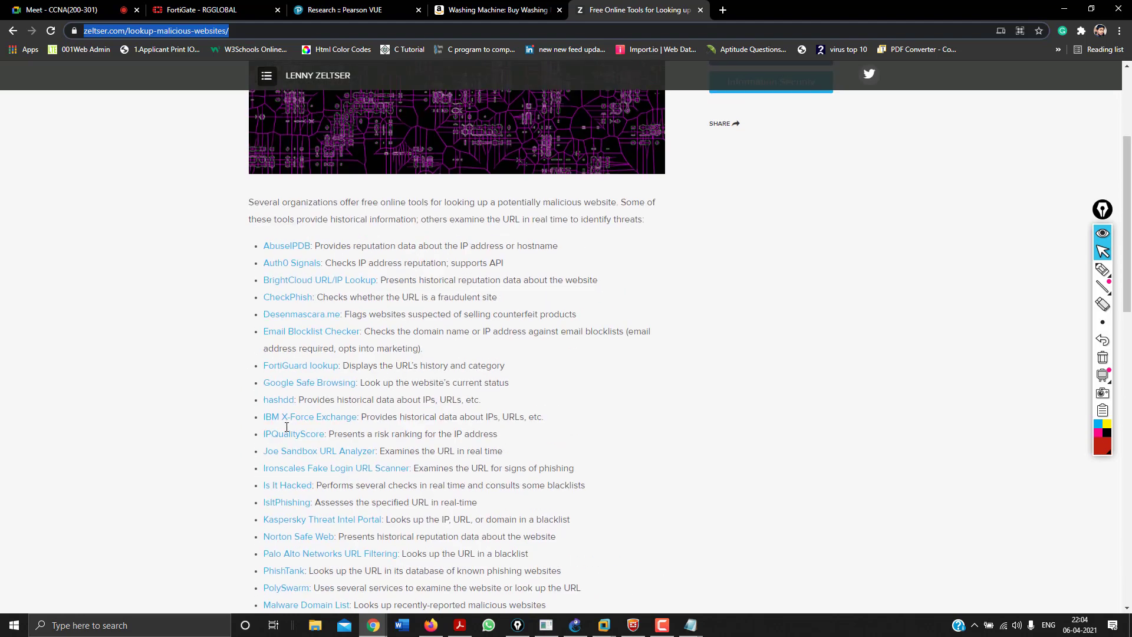
{"action": "scroll", "coordinate": [286, 426], "scroll_direction": "down", "scroll_amount": 1}
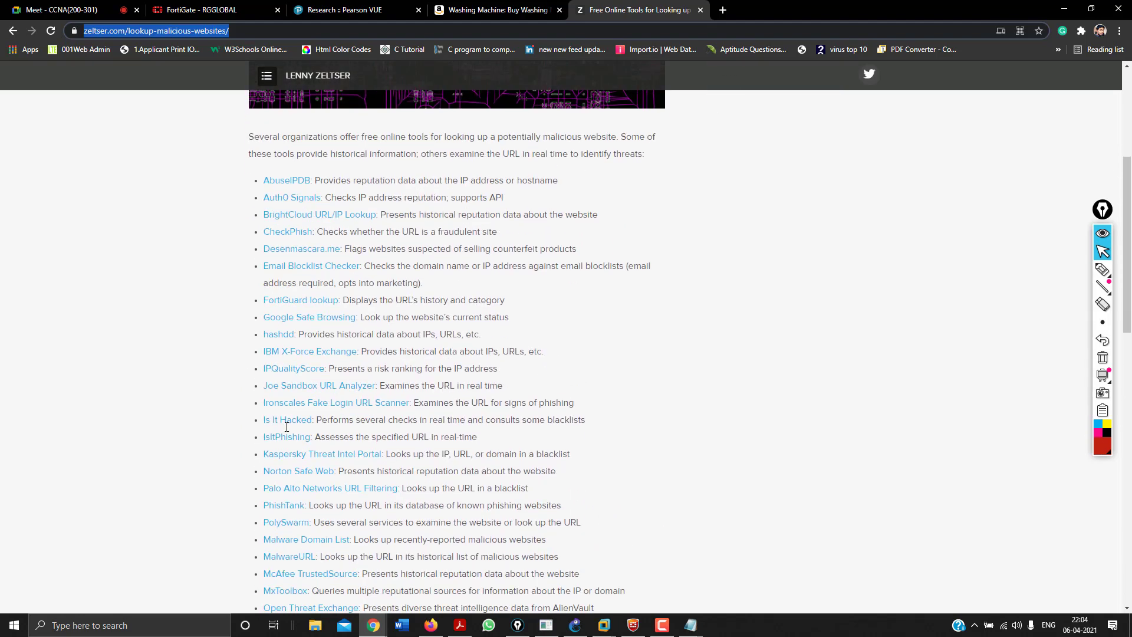
{"action": "right_click", "coordinate": [285, 387]}
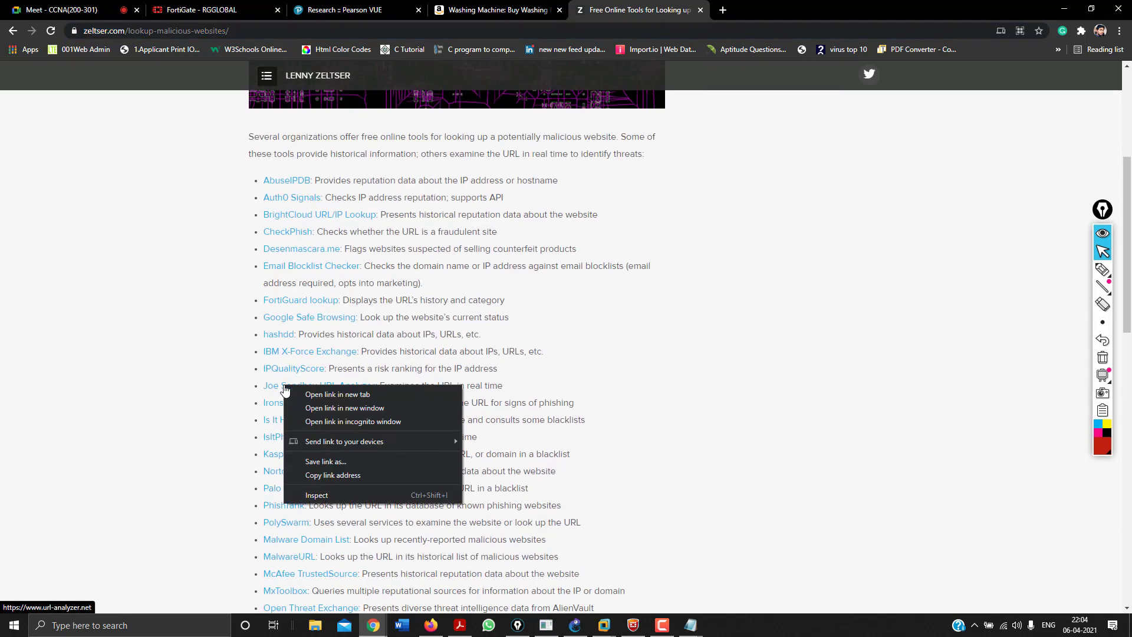
{"action": "left_click", "coordinate": [306, 474]}
{"action": "key", "text": "super+r"}
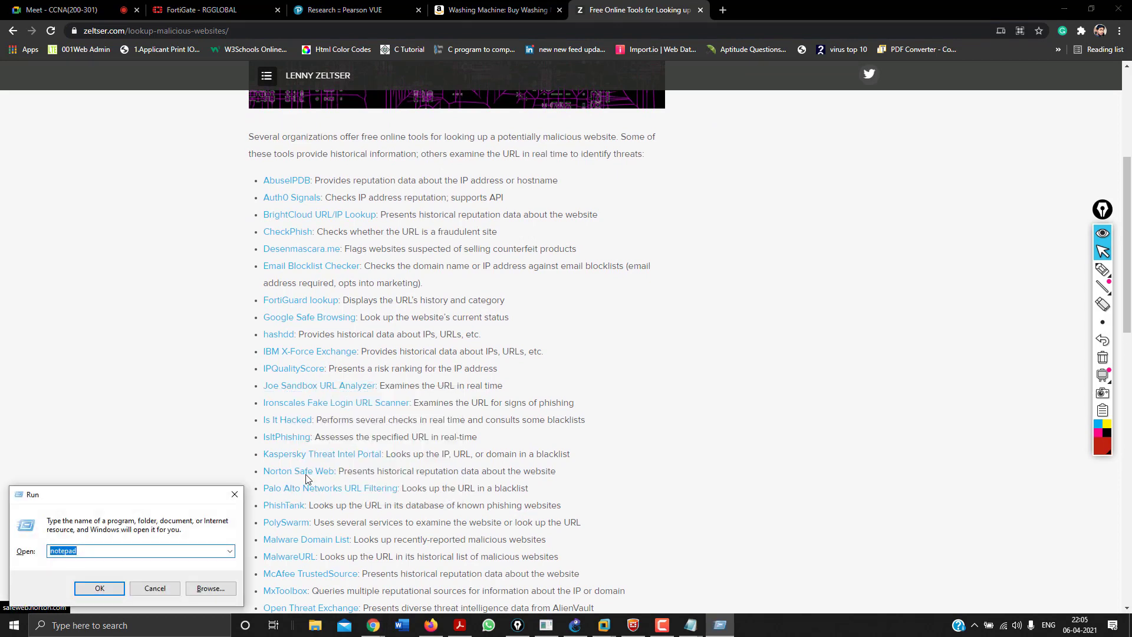
{"action": "key", "text": "ctrl+v"}
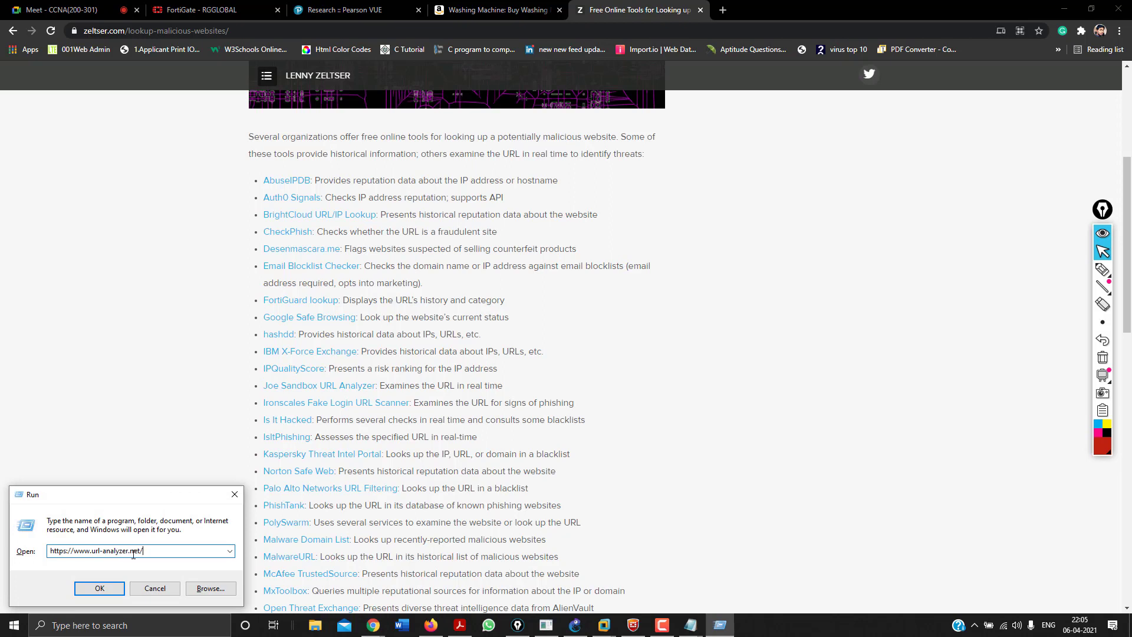
{"action": "left_click_drag", "start_coordinate": [64, 552], "coordinate": [116, 552]}
{"action": "left_click", "coordinate": [136, 552]}
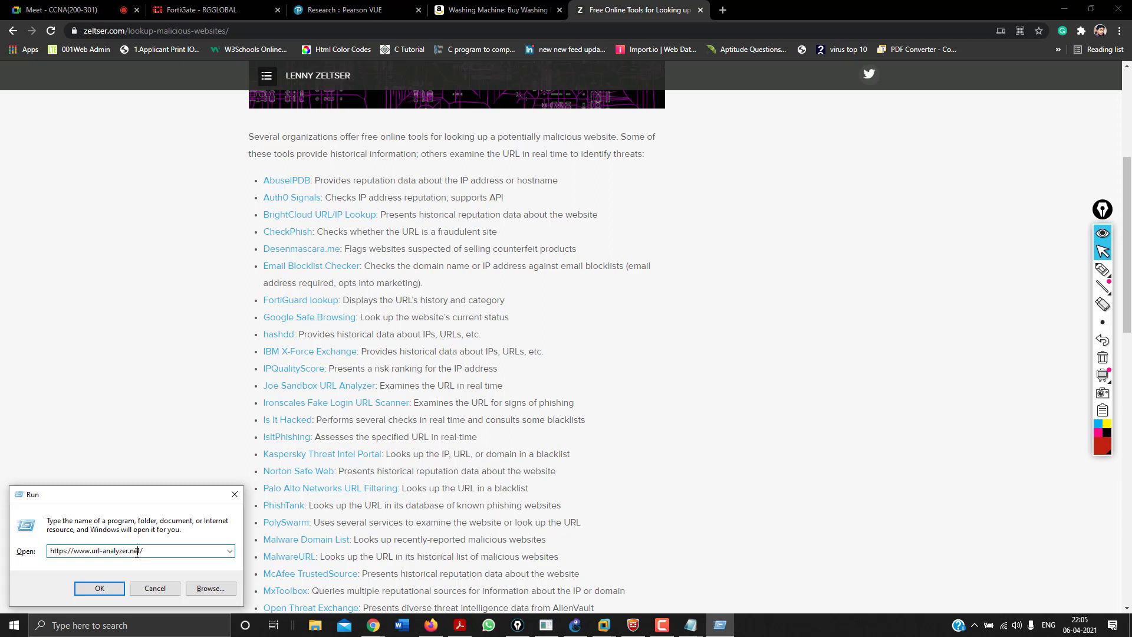
{"action": "left_click", "coordinate": [302, 497]}
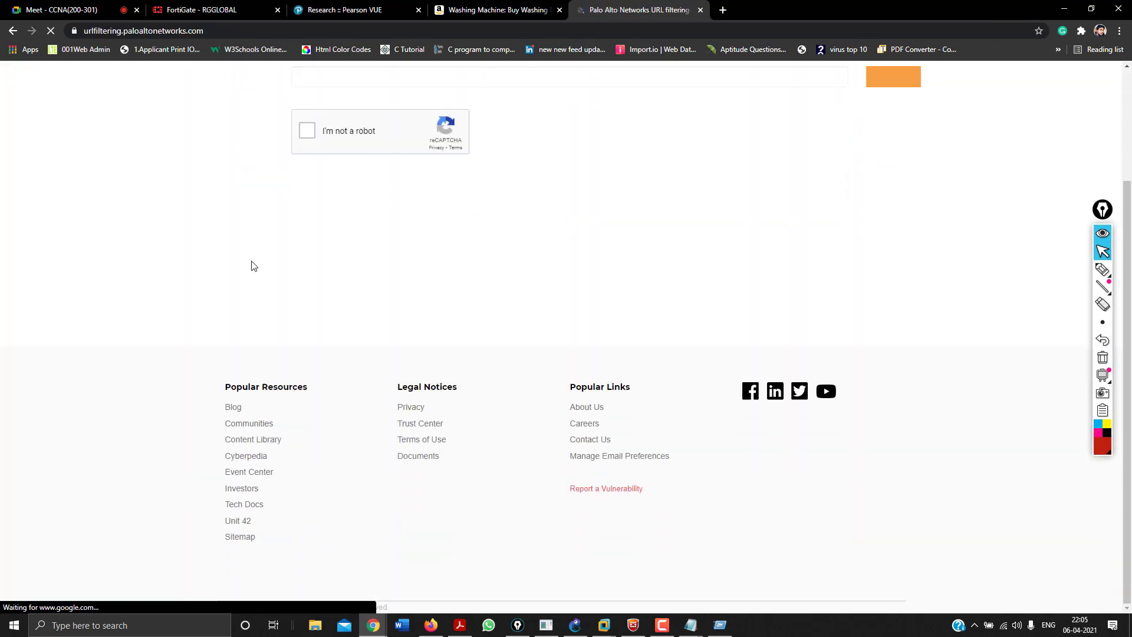
{"action": "left_click", "coordinate": [12, 32]}
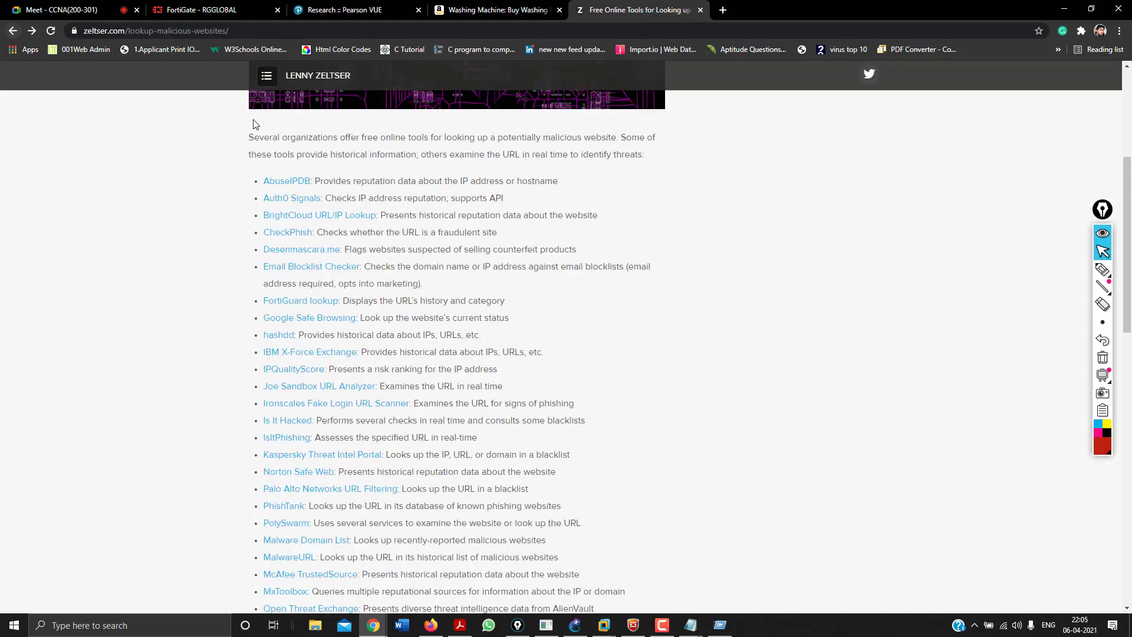
{"action": "scroll", "coordinate": [287, 324], "scroll_direction": "down", "scroll_amount": 3}
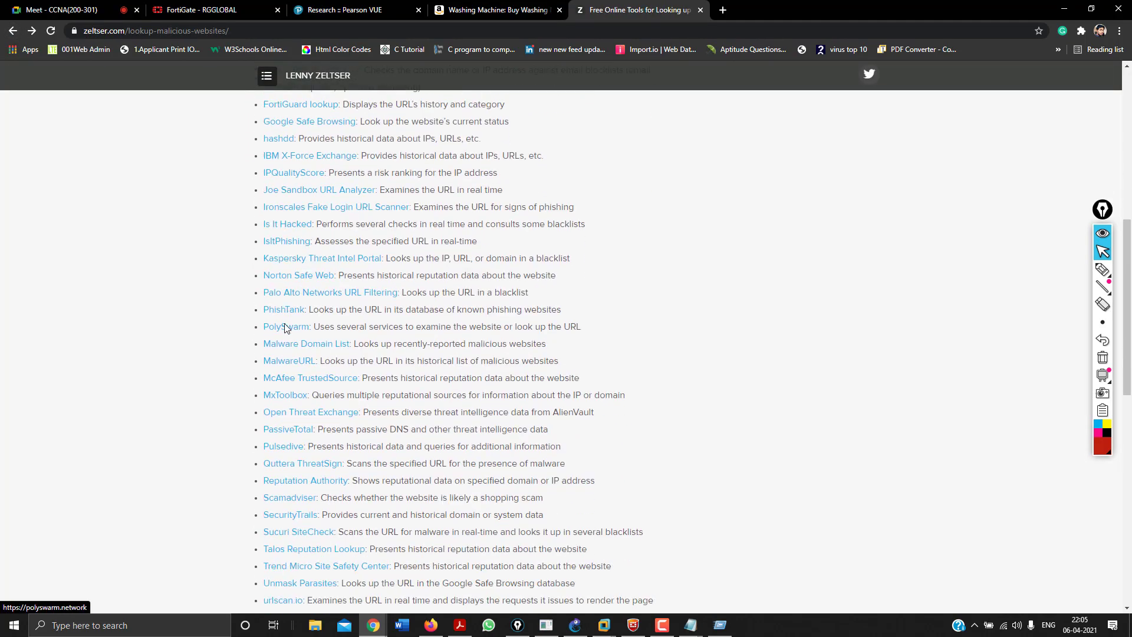
{"action": "key", "text": "super+r"}
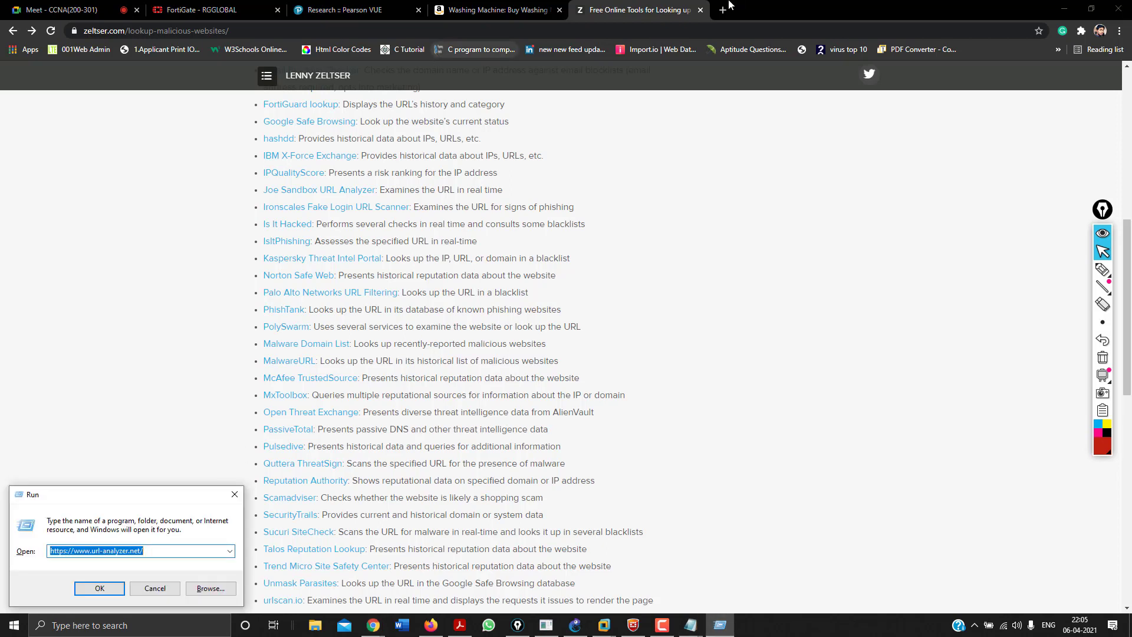
{"action": "key", "text": "Return"}
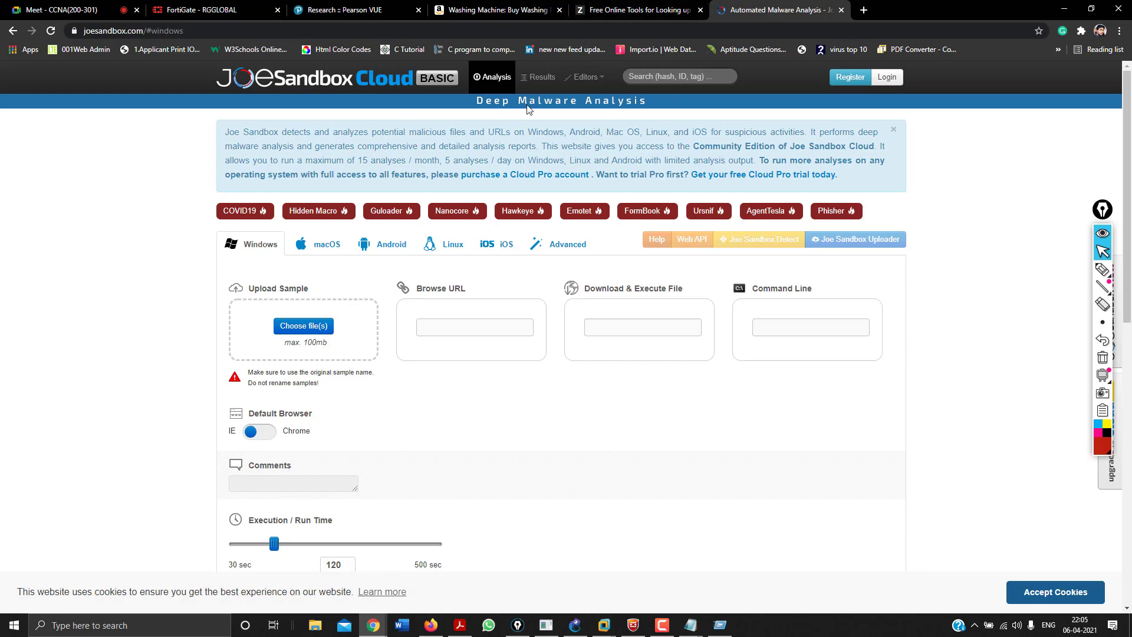
Close the Joe Sandbox, Zeltser tools, Amazon and Pearson VUE tabs, leaving Meet and FortiGate.
{"action": "left_click", "coordinate": [841, 10]}
{"action": "left_click", "coordinate": [701, 10]}
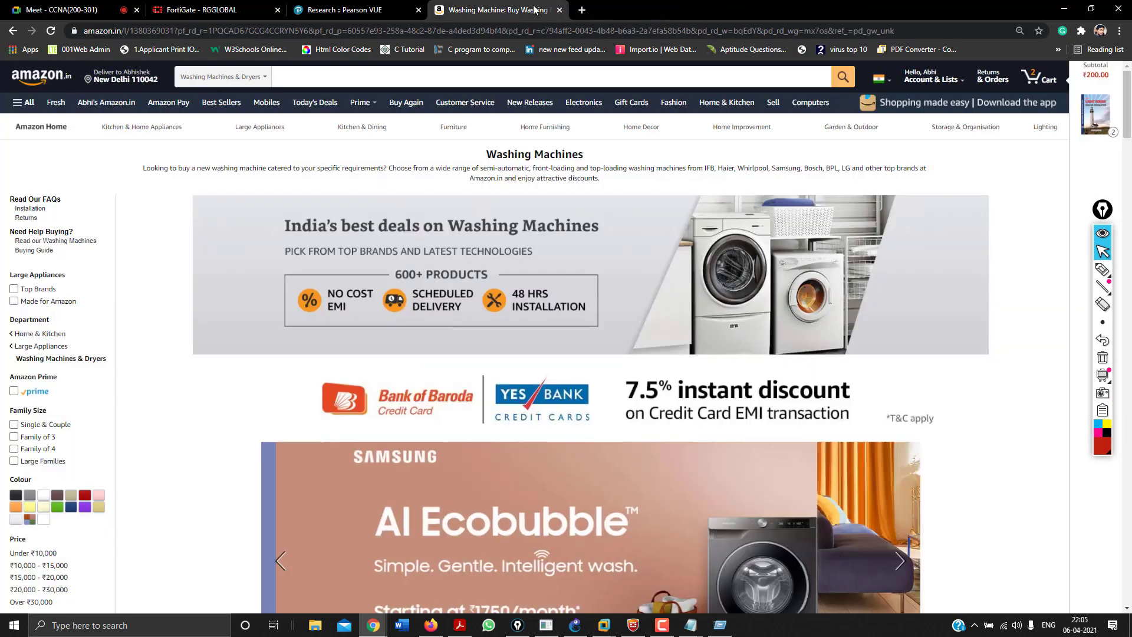
{"action": "left_click", "coordinate": [560, 10]}
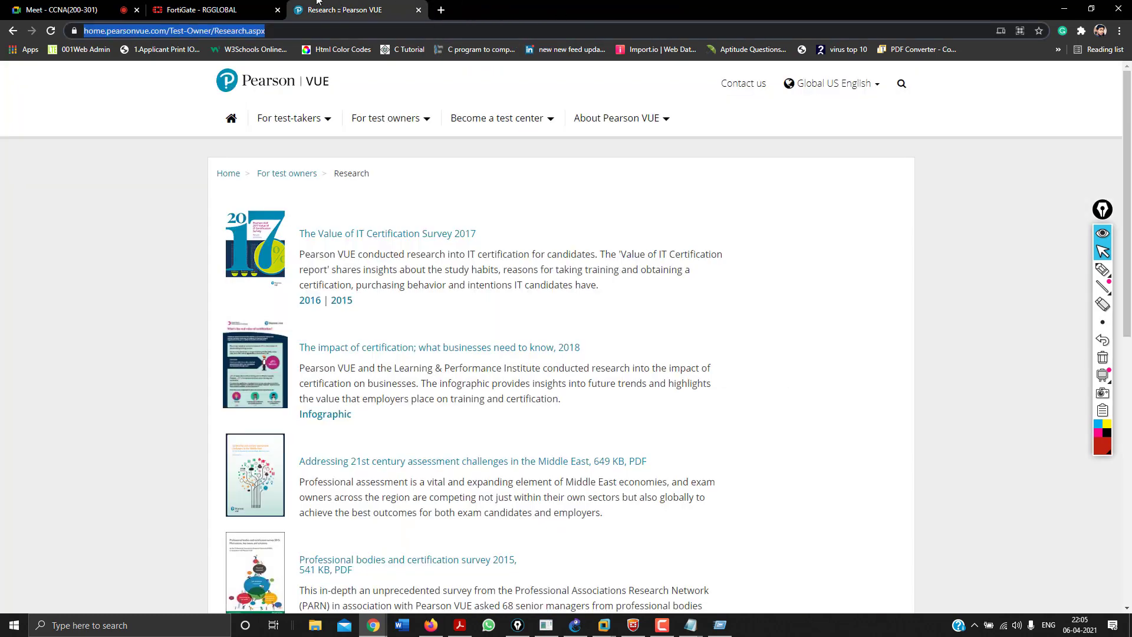
{"action": "left_click", "coordinate": [418, 10]}
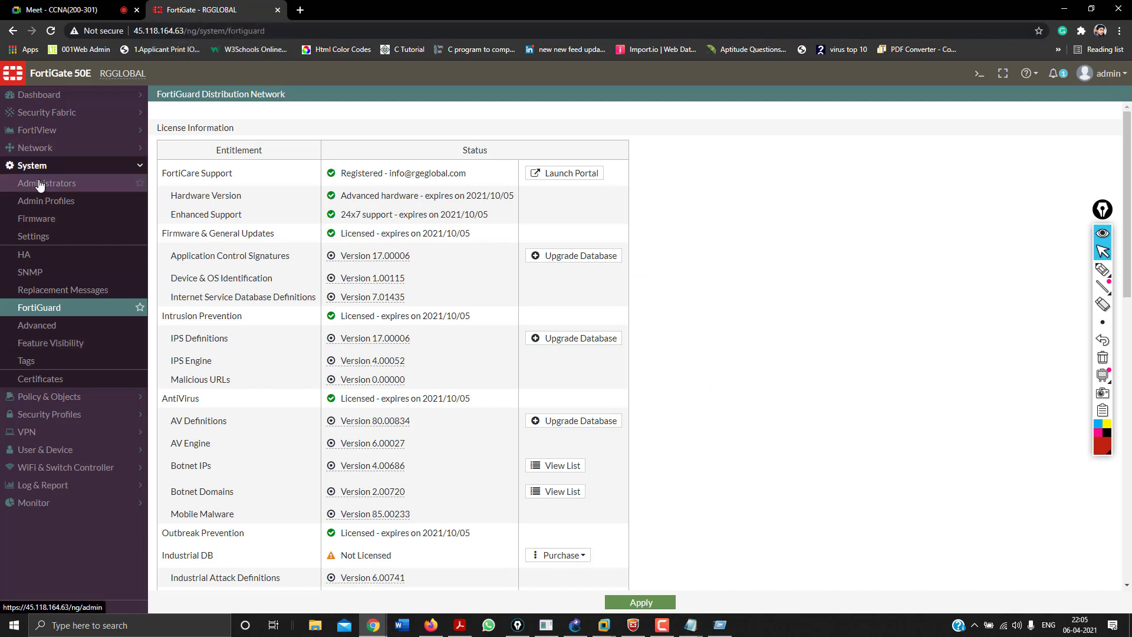
Expand Dashboard, then load 114.143.222.66 in a new browser tab.
{"action": "left_click", "coordinate": [38, 94]}
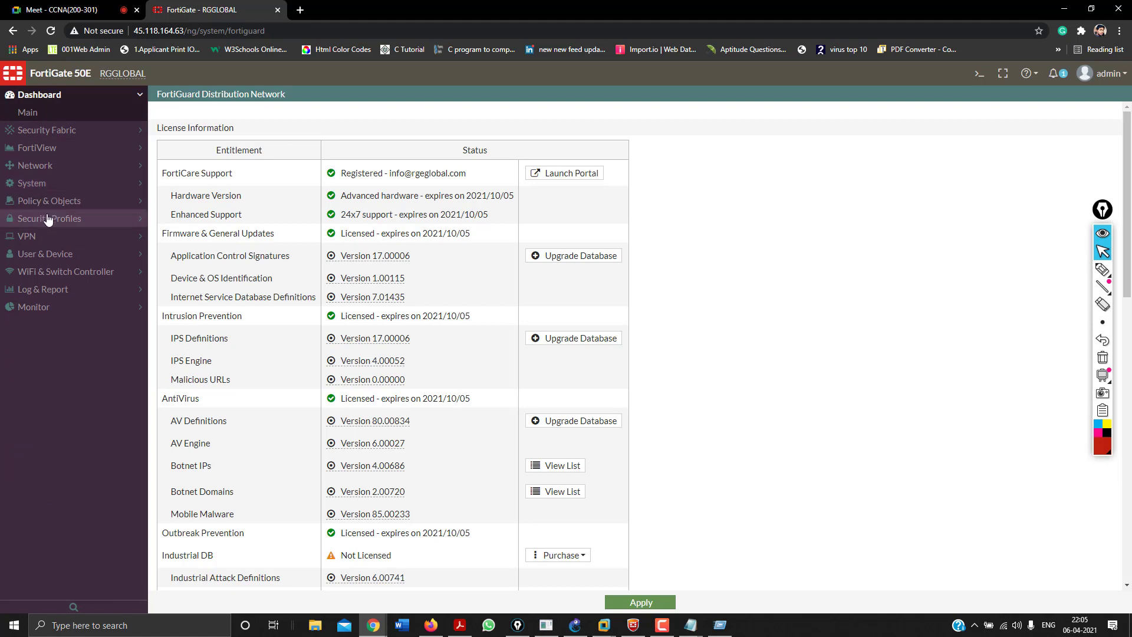
{"action": "left_click", "coordinate": [300, 11]}
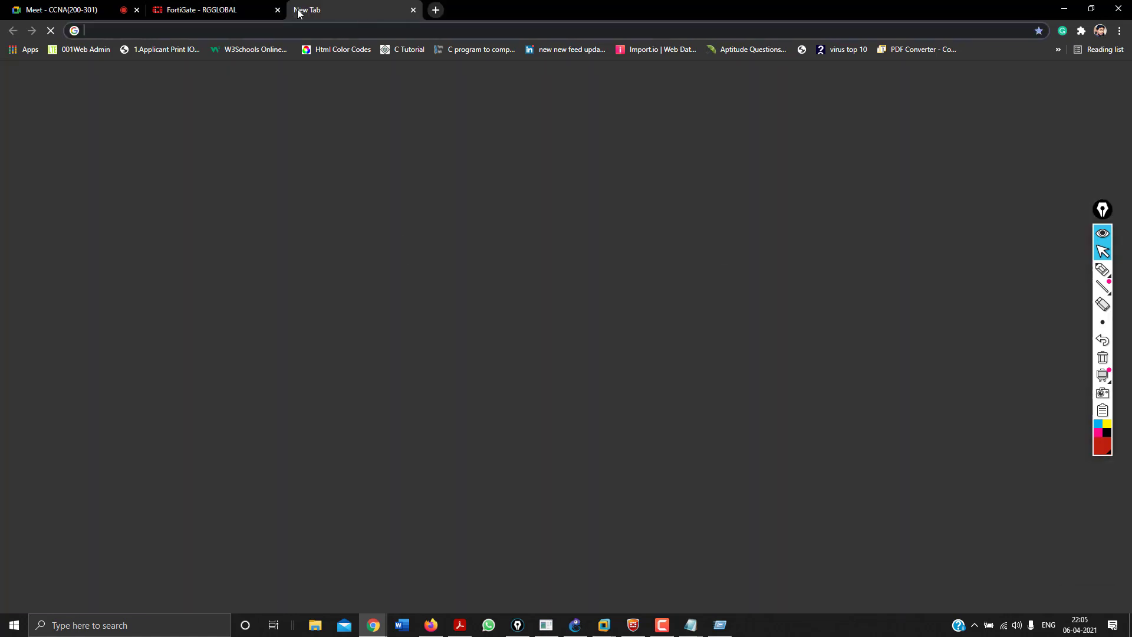
{"action": "type", "text": "114.143.222.66"}
{"action": "key", "text": "Return"}
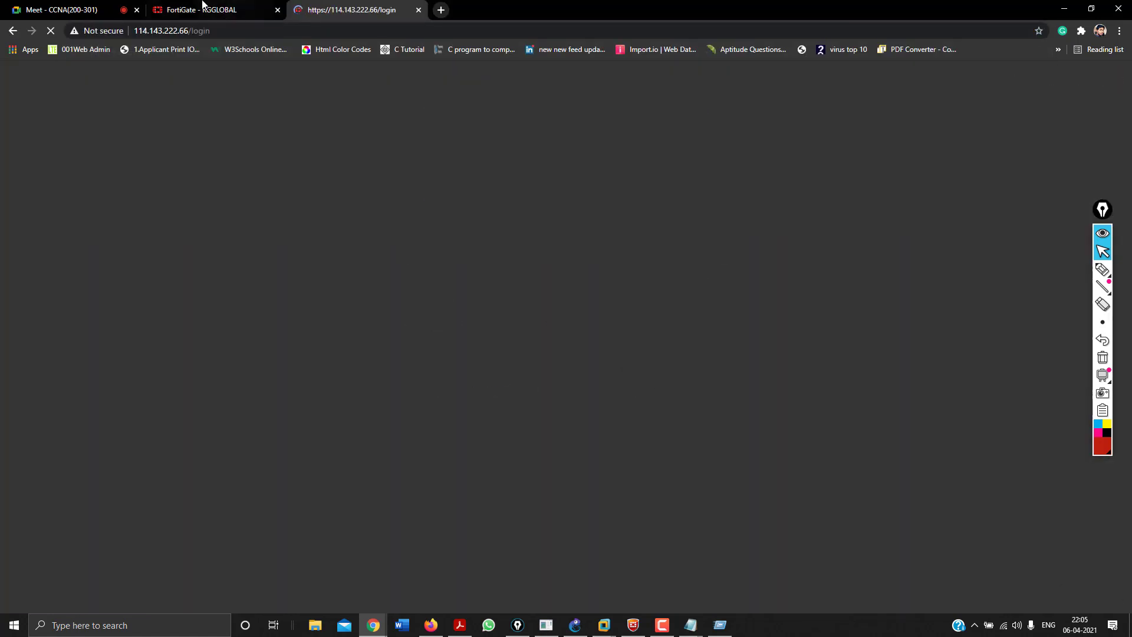
Expand Security Profiles on the RGGLOBAL FortiGate, then return to the new login tab.
{"action": "left_click", "coordinate": [202, 7]}
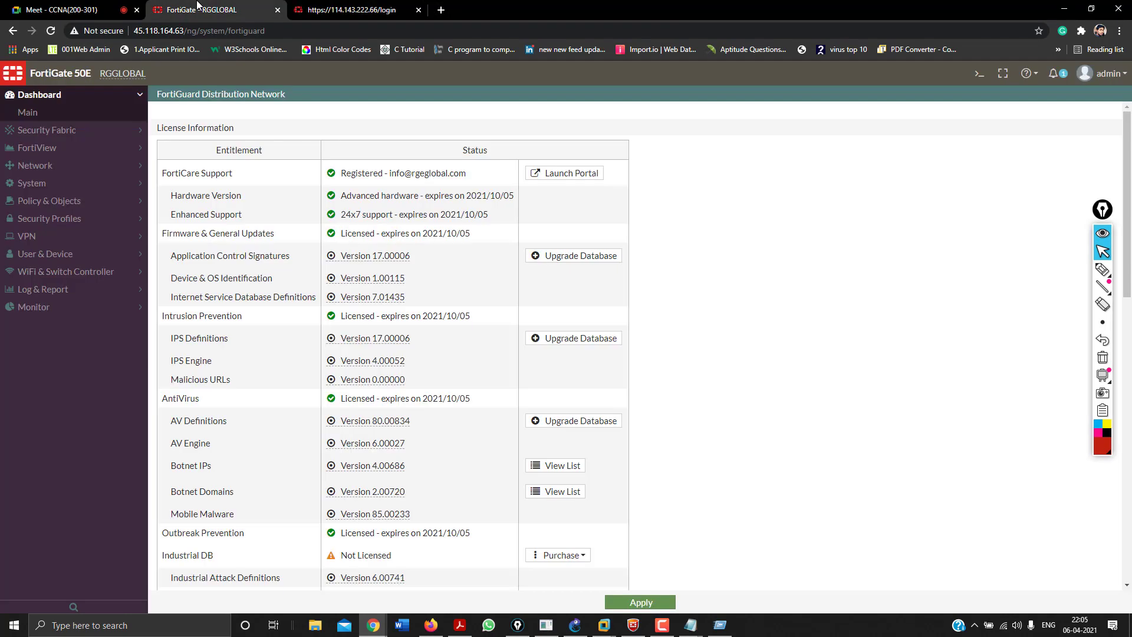
{"action": "left_click", "coordinate": [37, 221]}
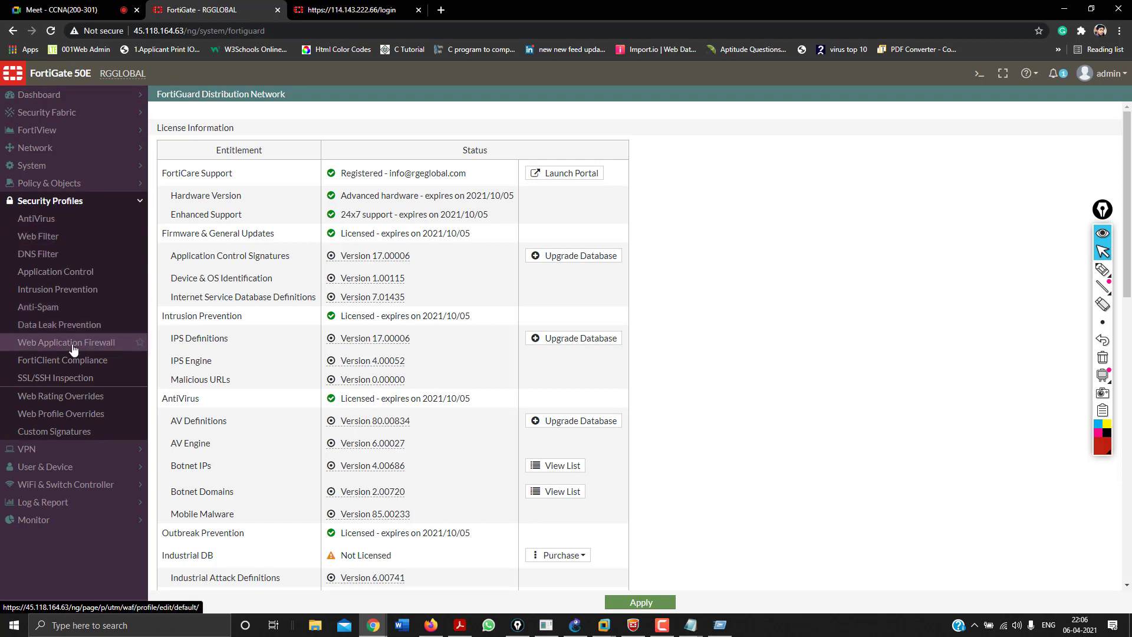
{"action": "left_click", "coordinate": [315, 6]}
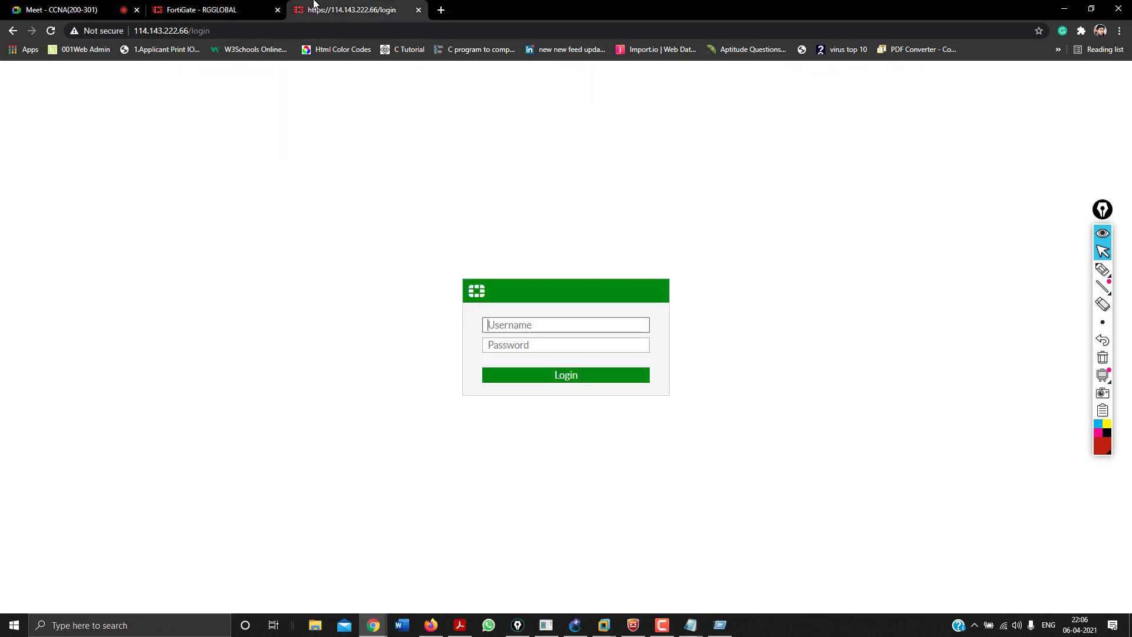
Sign in with username admin and the account password, retrying after the authentication failure.
{"action": "type", "text": "admin"}
{"action": "key", "text": "Tab"}
{"action": "type", "text": "••"}
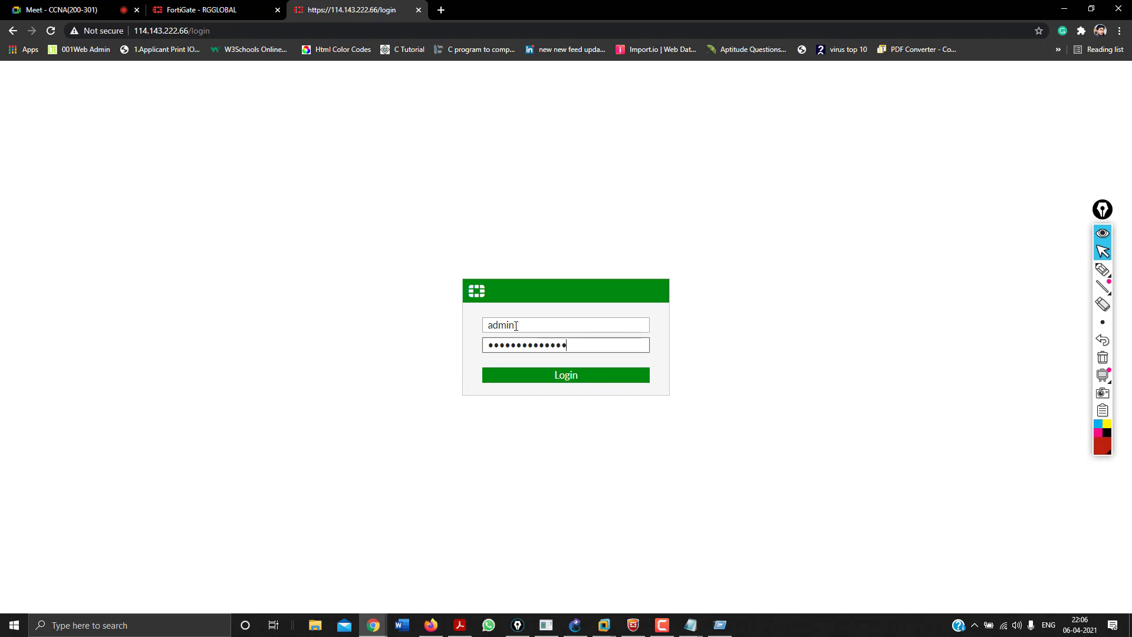
{"action": "key", "text": "Return"}
{"action": "type", "text": "admin"}
{"action": "key", "text": "Tab"}
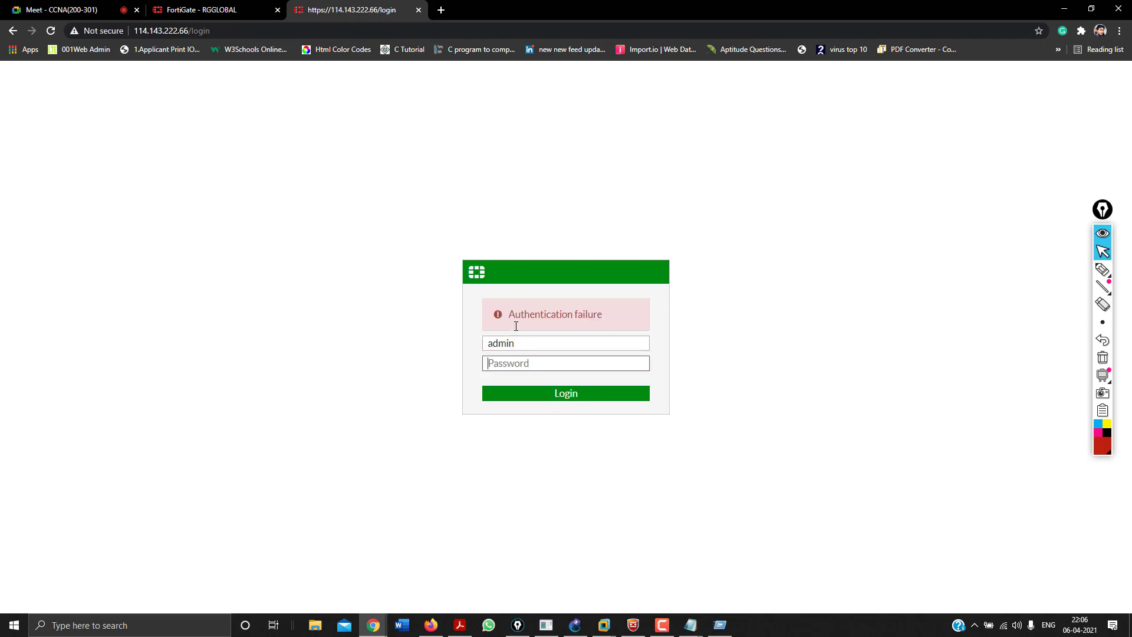
{"action": "type", "text": "•"}
{"action": "key", "text": "Return"}
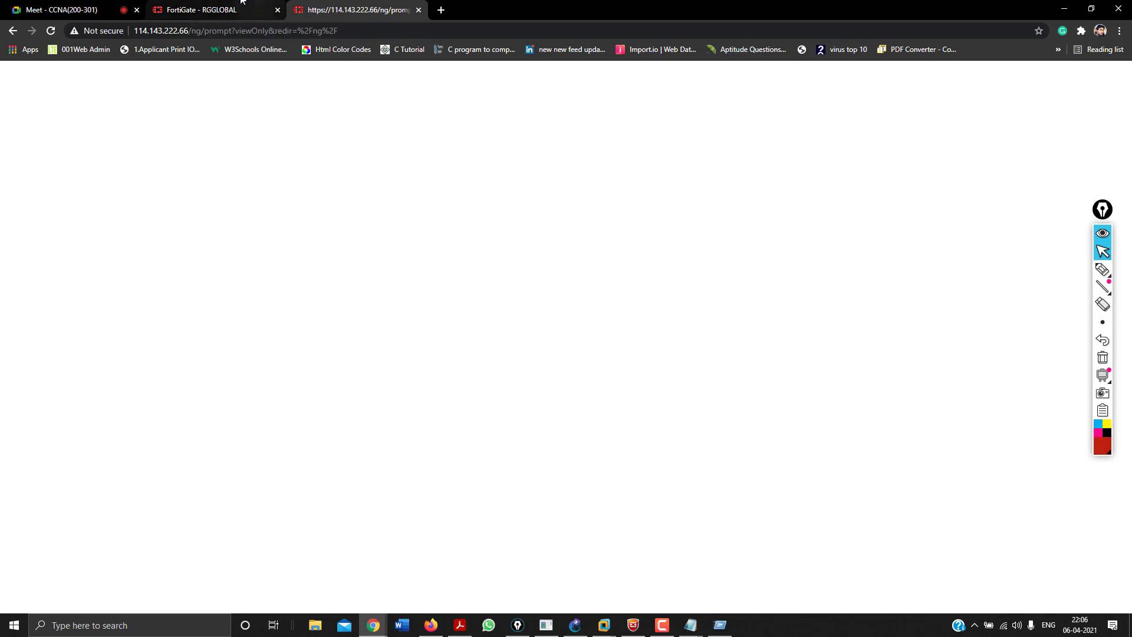
Choose Login Read-Write on the Mumbai FortiGate prompt and confirm Yes.
{"action": "left_click", "coordinate": [222, 6]}
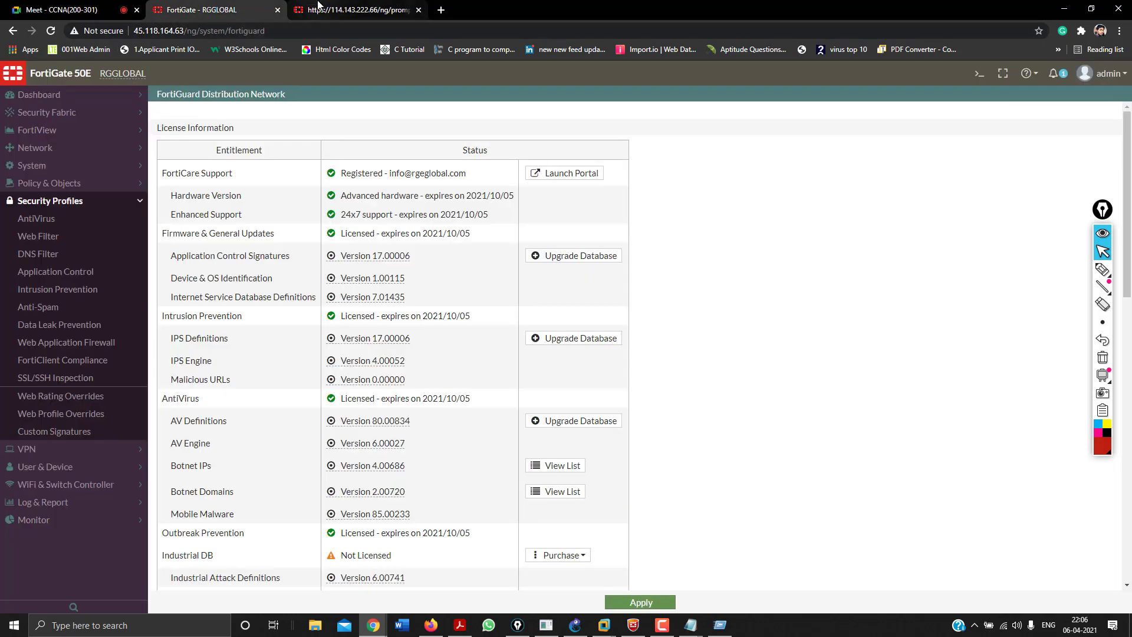
{"action": "left_click", "coordinate": [354, 9]}
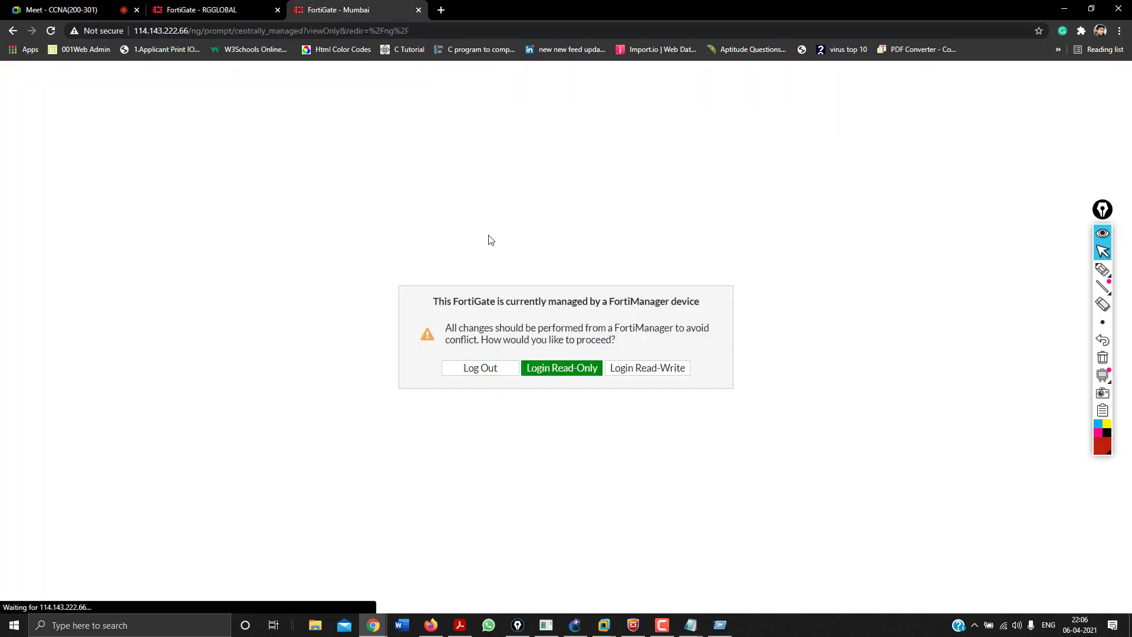
{"action": "left_click", "coordinate": [640, 369]}
{"action": "left_click", "coordinate": [606, 394]}
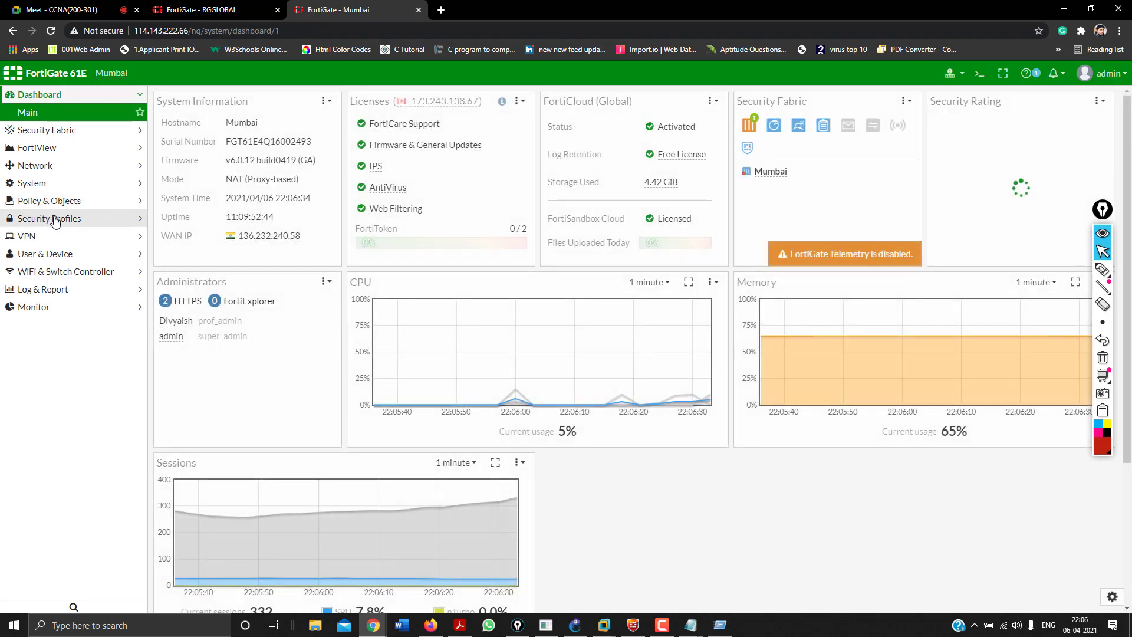
Open the Mumbai unit's AntiVirus and Web Filter pages, listing each one's available profiles.
{"action": "left_click", "coordinate": [70, 229]}
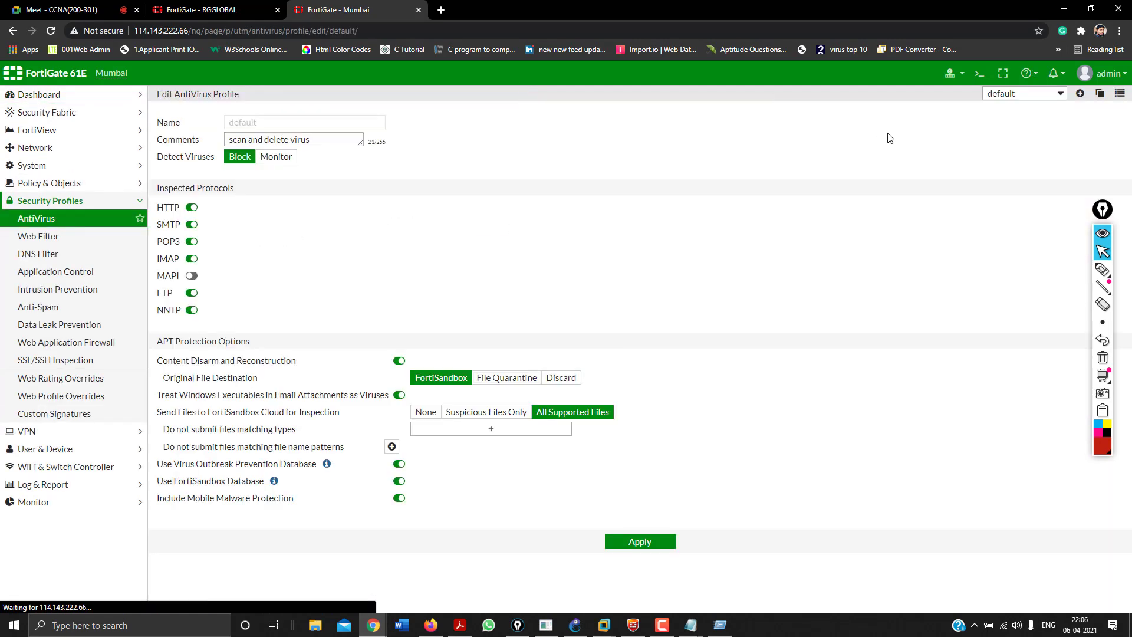
{"action": "left_click", "coordinate": [1036, 94]}
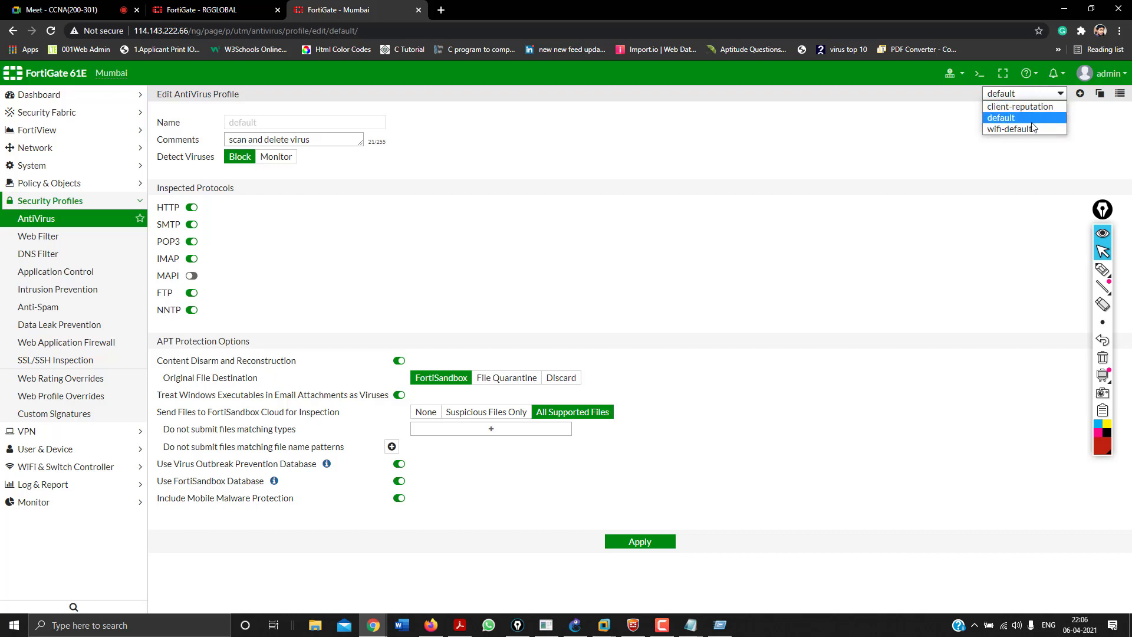
{"action": "left_click", "coordinate": [59, 237]}
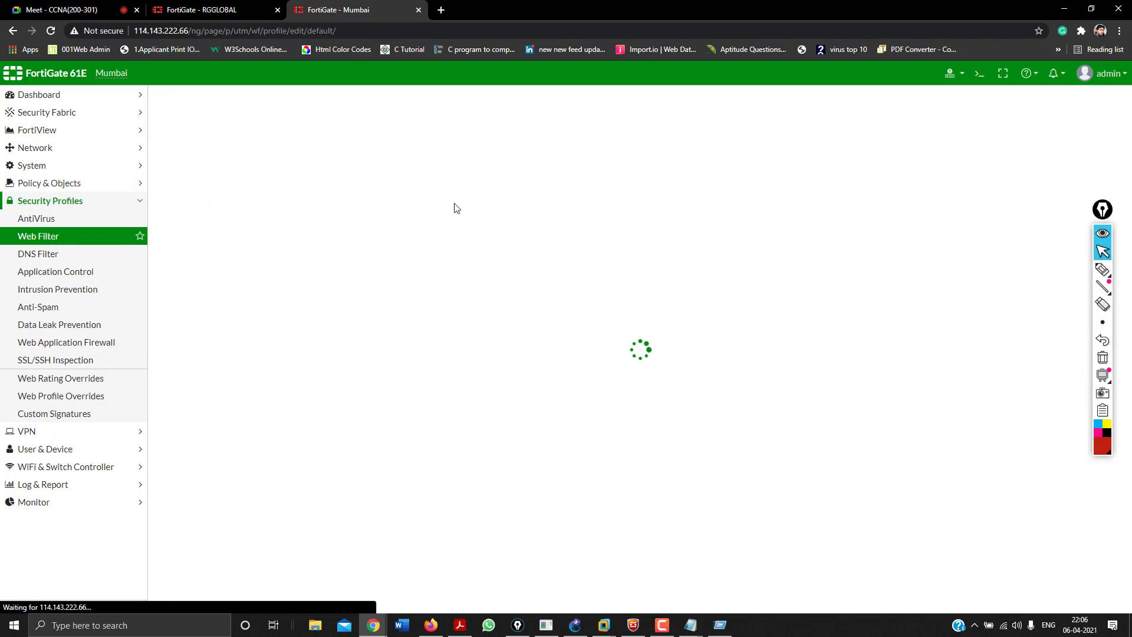
{"action": "left_click", "coordinate": [988, 95]}
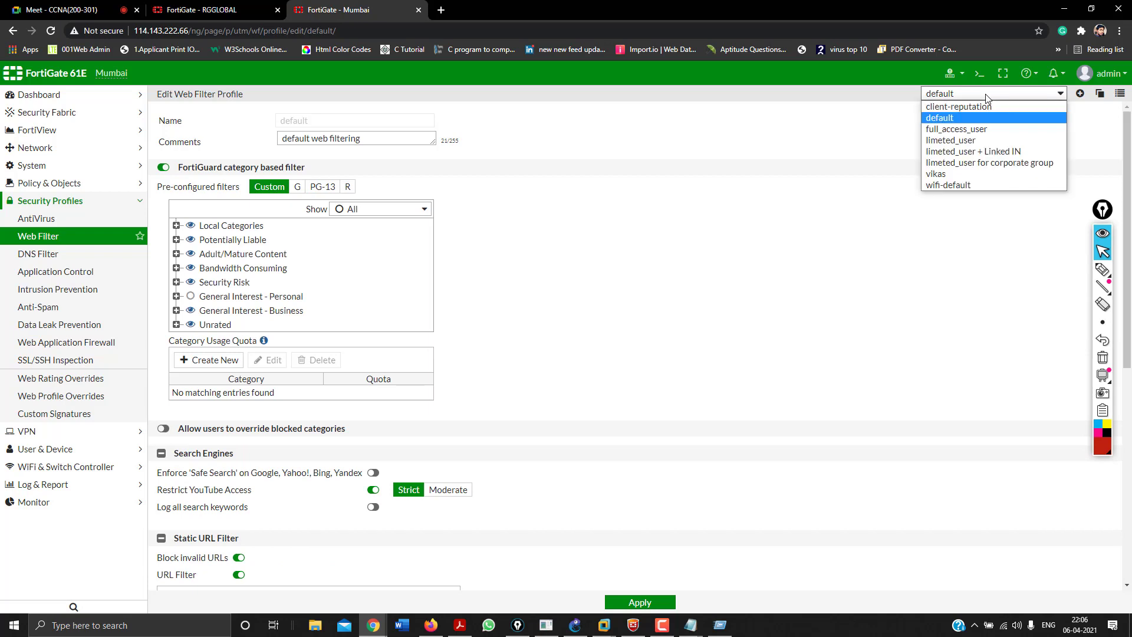